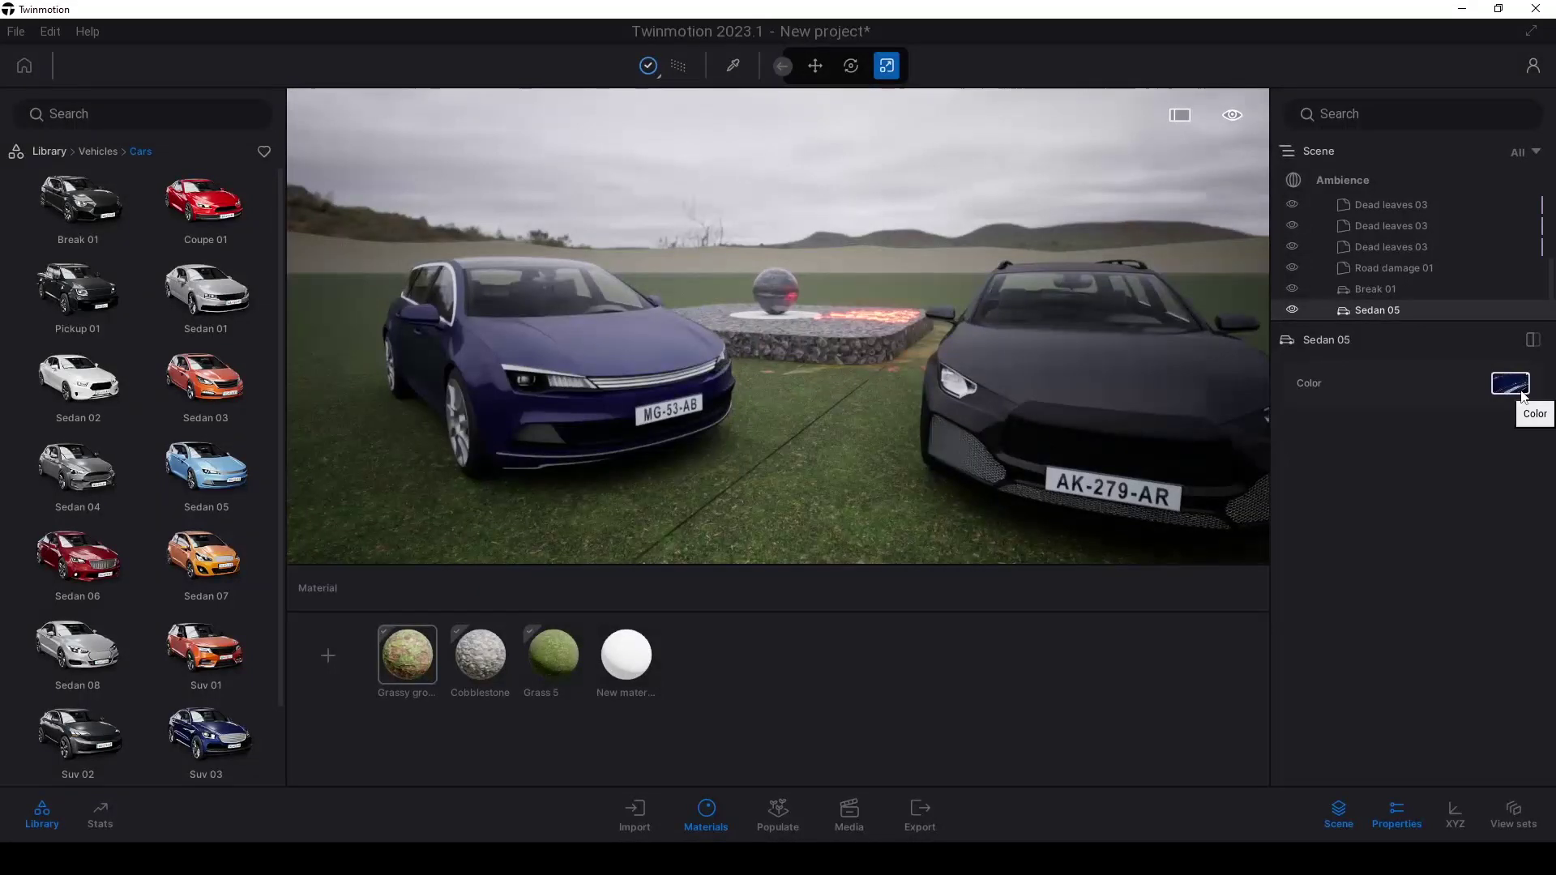
Recolour the blue sedan Turquoise, then start a new blank scene from Home
{"action": "left_click", "coordinate": [1520, 392]}
{"action": "left_click", "coordinate": [1428, 316]}
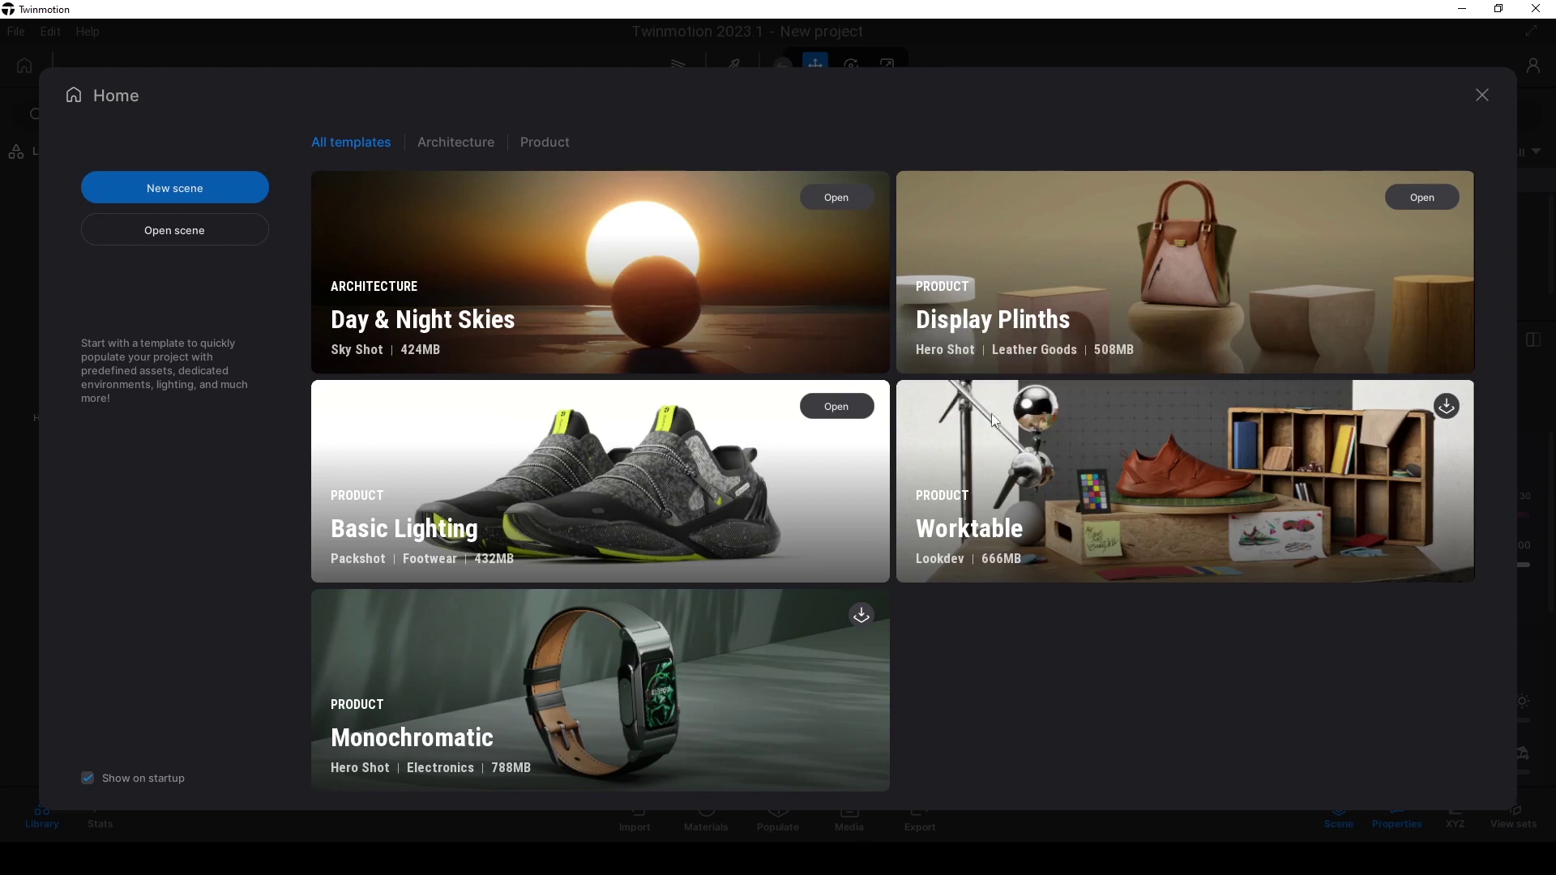
{"action": "left_click", "coordinate": [167, 193]}
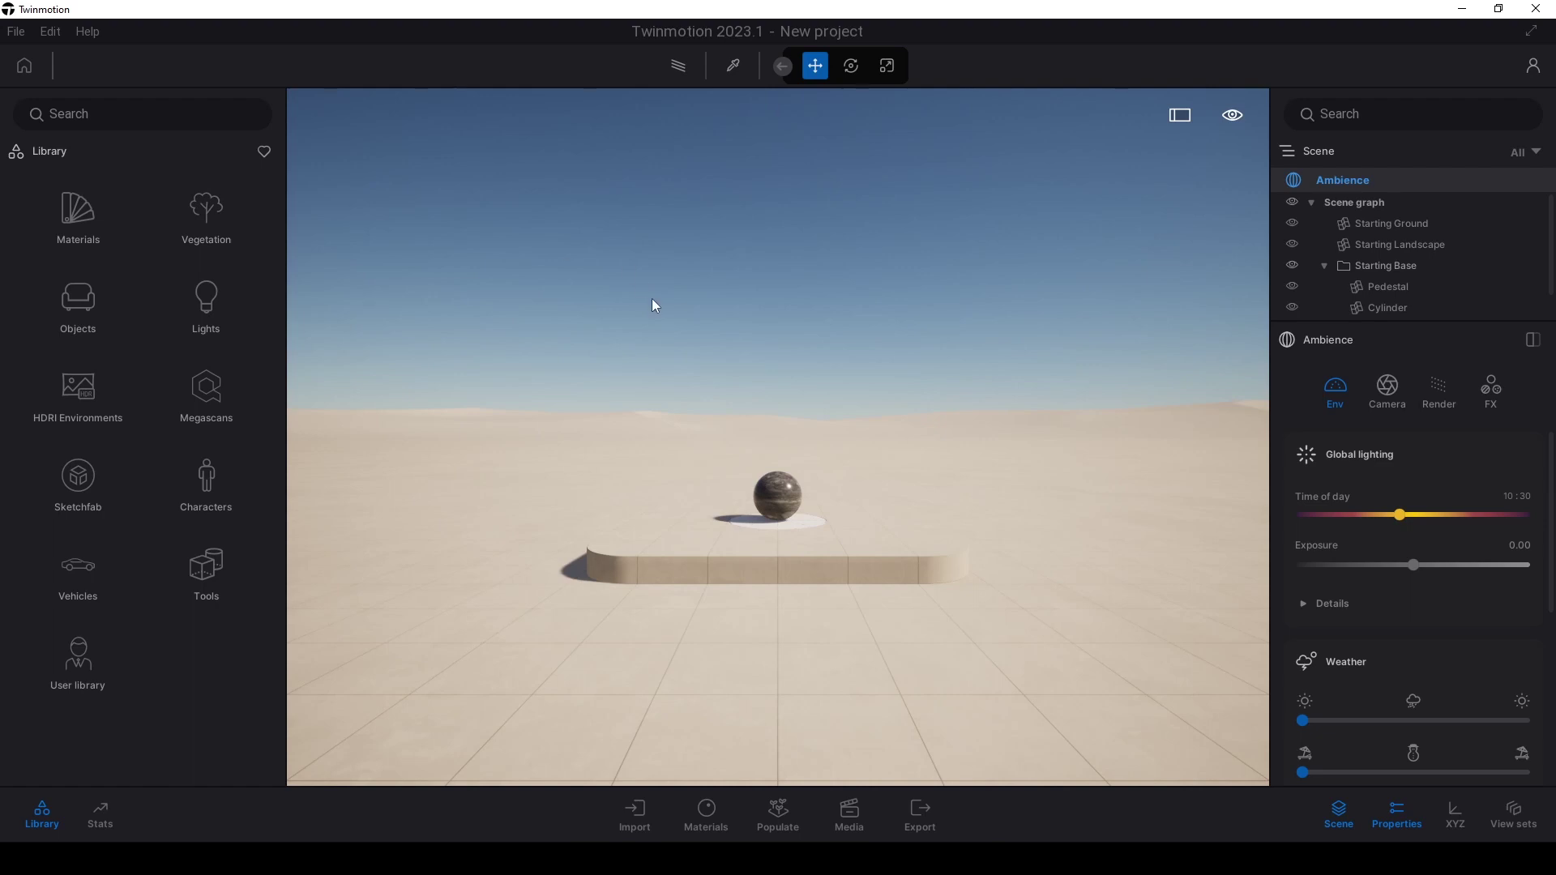
Pull back and orbit the view around the default pedestal and sphere
{"action": "left_click_drag", "start_coordinate": [633, 337], "coordinate": [616, 381]}
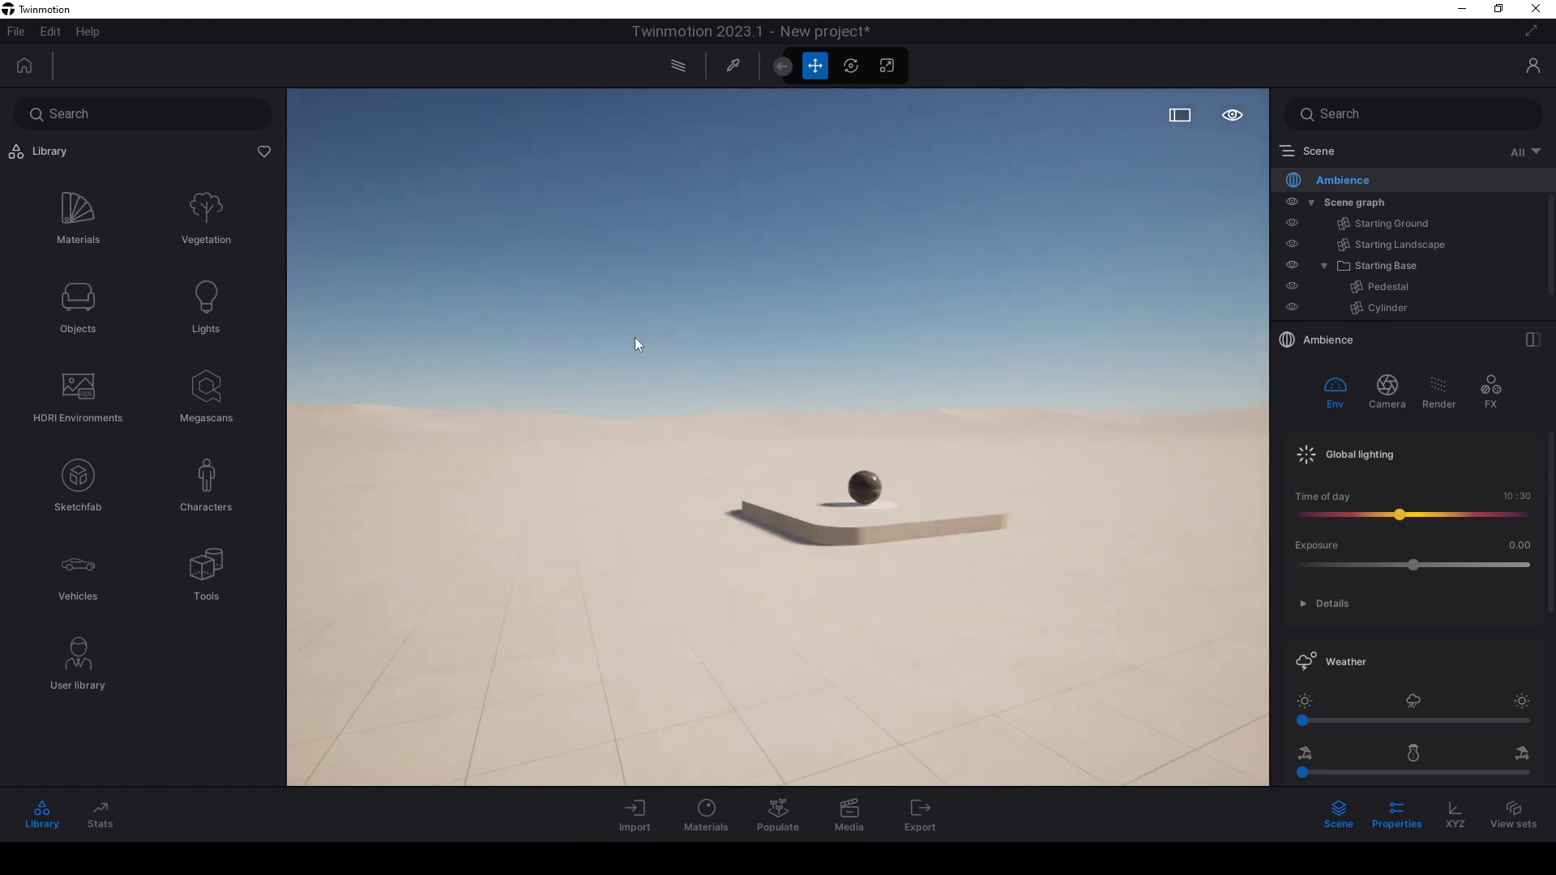
{"action": "scroll", "coordinate": [600, 381], "scroll_direction": "up", "scroll_amount": 3}
{"action": "scroll", "coordinate": [592, 348], "scroll_direction": "down", "scroll_amount": 3}
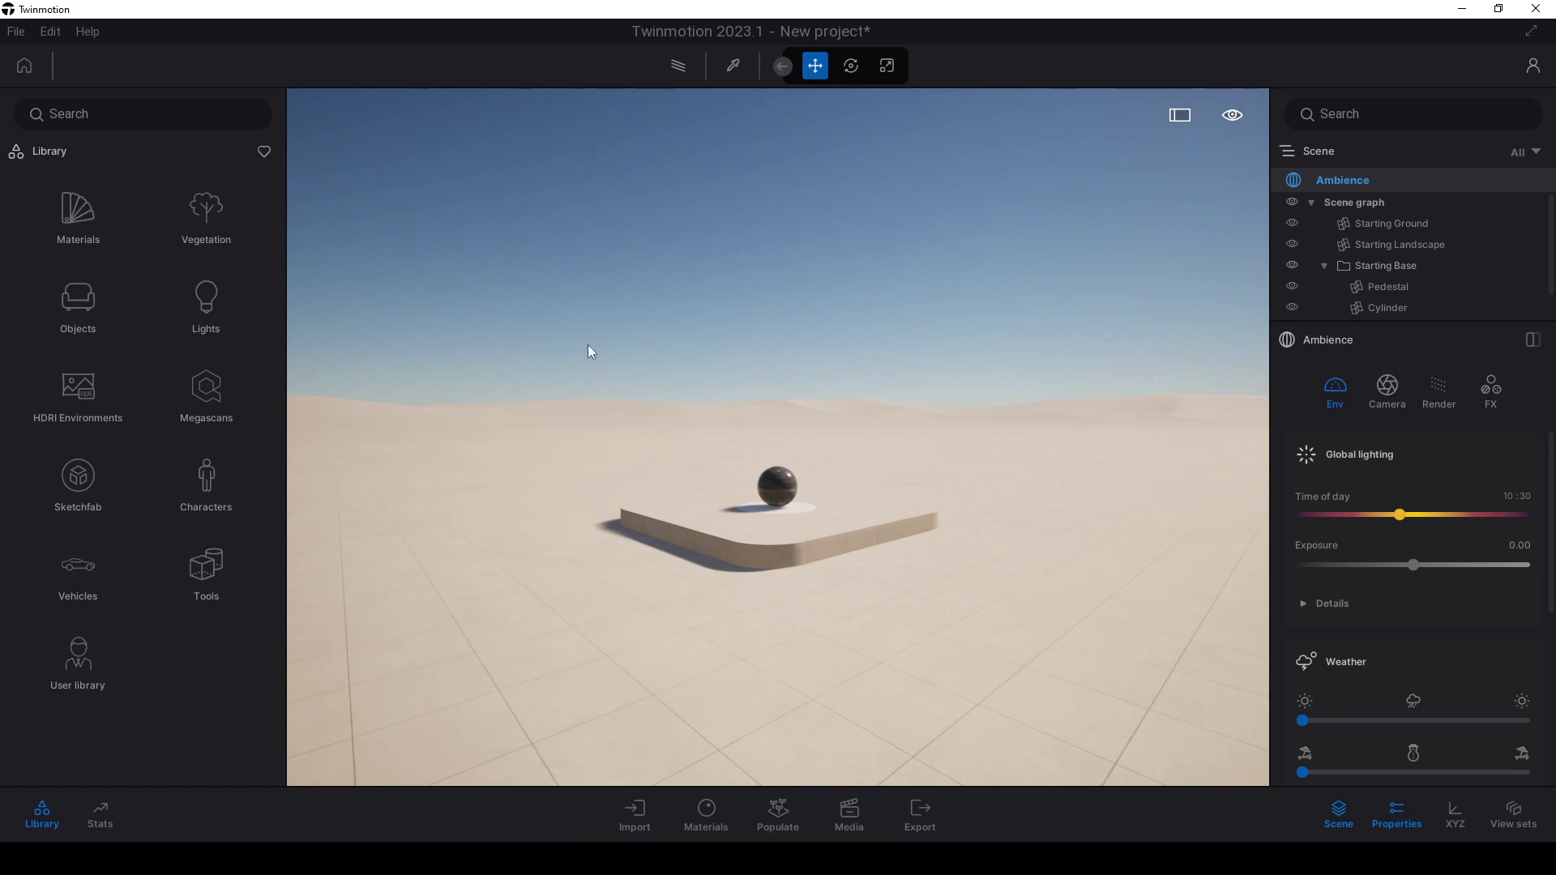
{"action": "left_click_drag", "start_coordinate": [590, 351], "coordinate": [632, 357]}
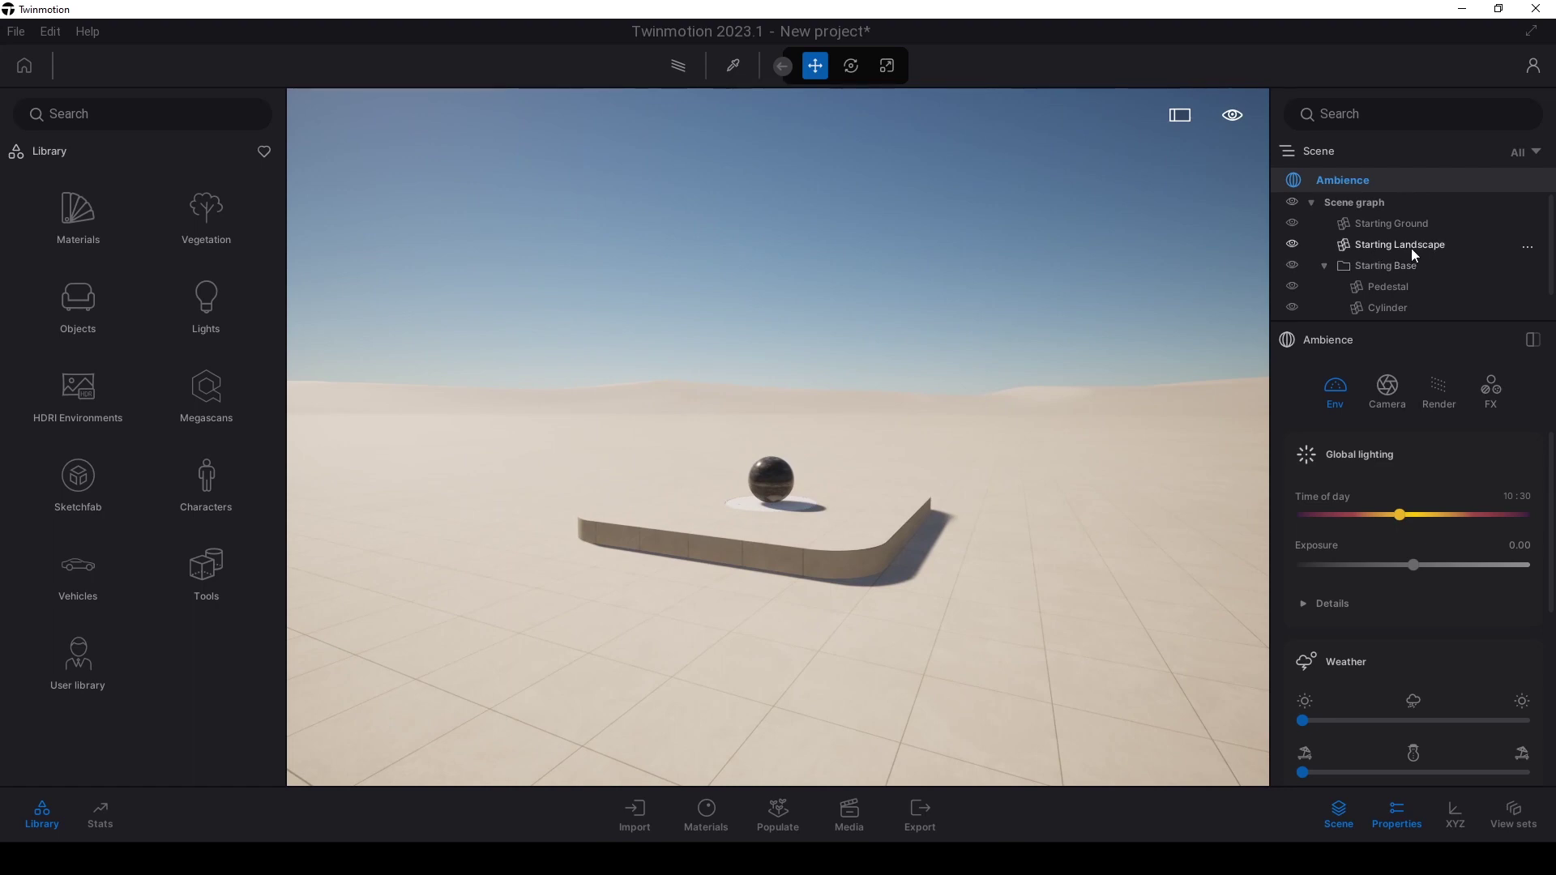
Select Starting Landscape and Starting Ground, then deselect and drop the view to ground level facing the sun
{"action": "left_click", "coordinate": [1380, 246]}
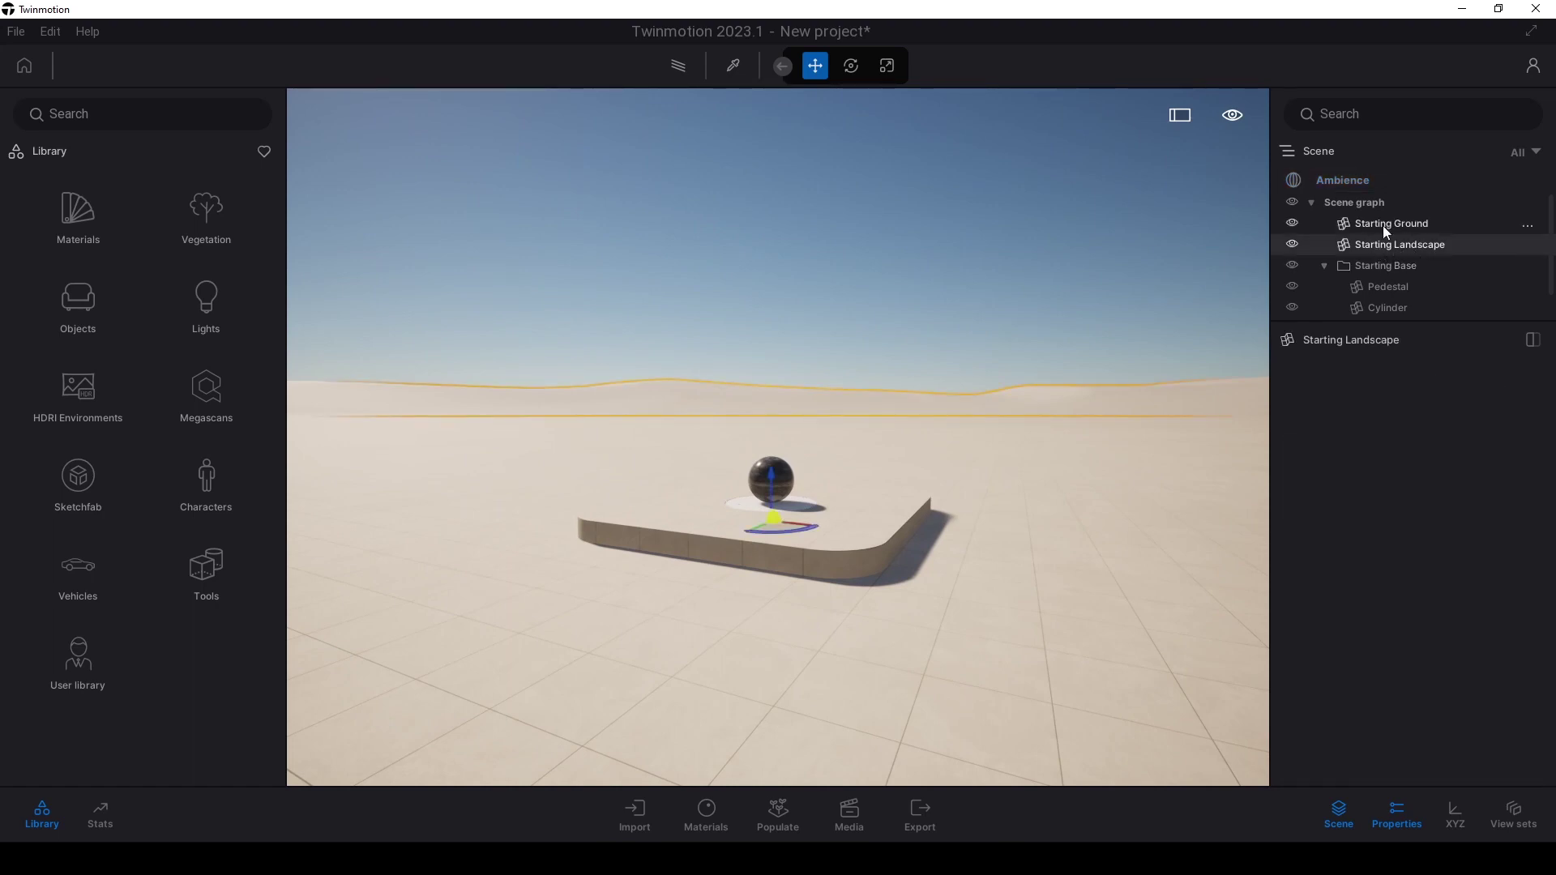
{"action": "left_click", "coordinate": [1390, 225]}
{"action": "left_click", "coordinate": [940, 258]}
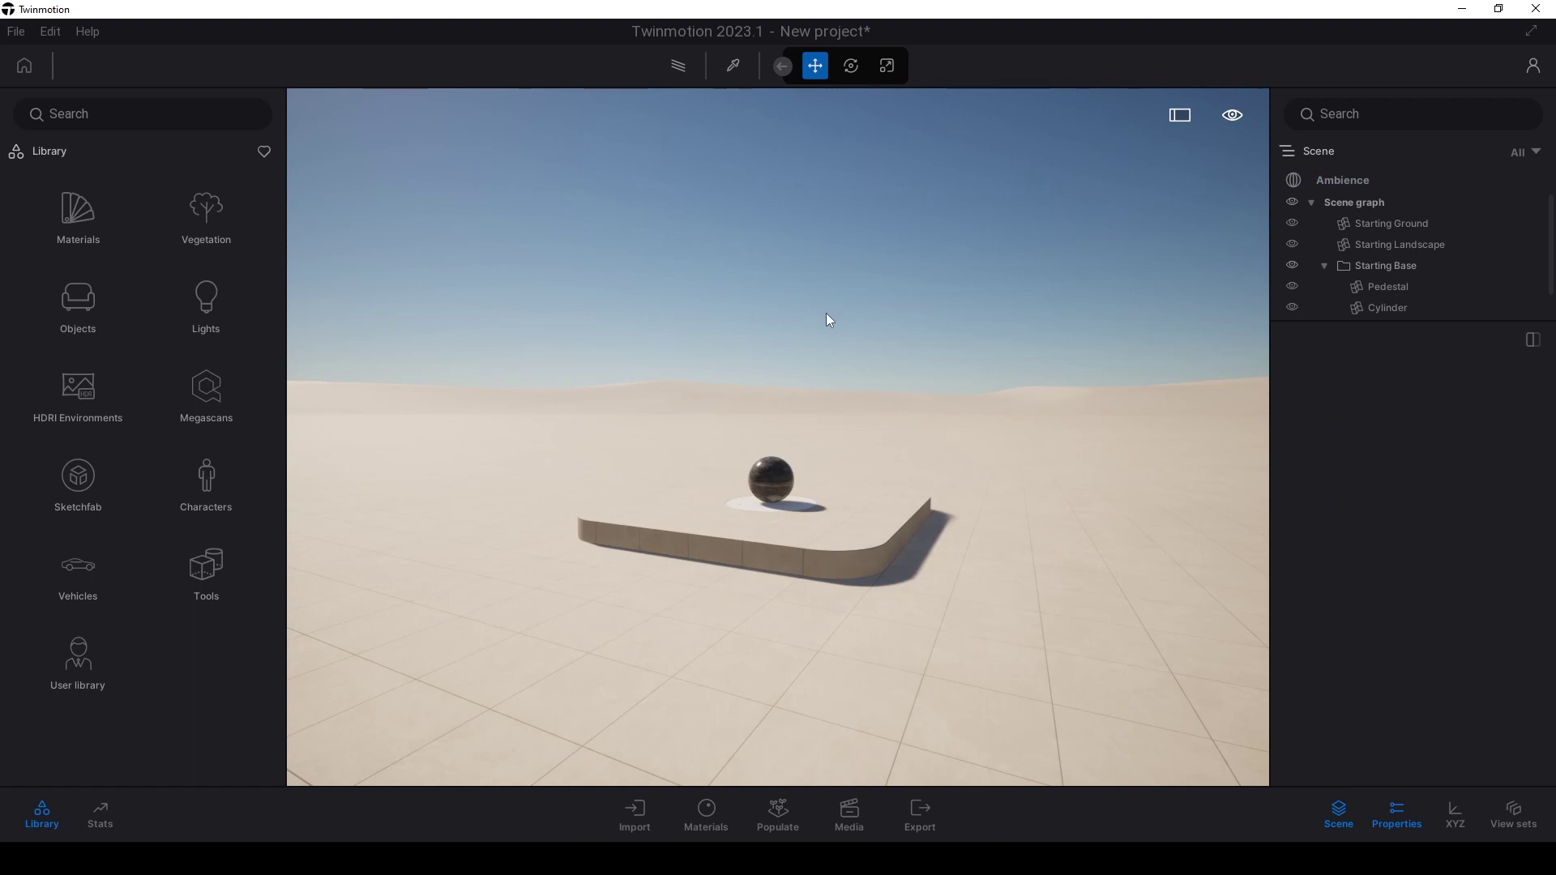
{"action": "left_click_drag", "start_coordinate": [600, 377], "coordinate": [608, 376]}
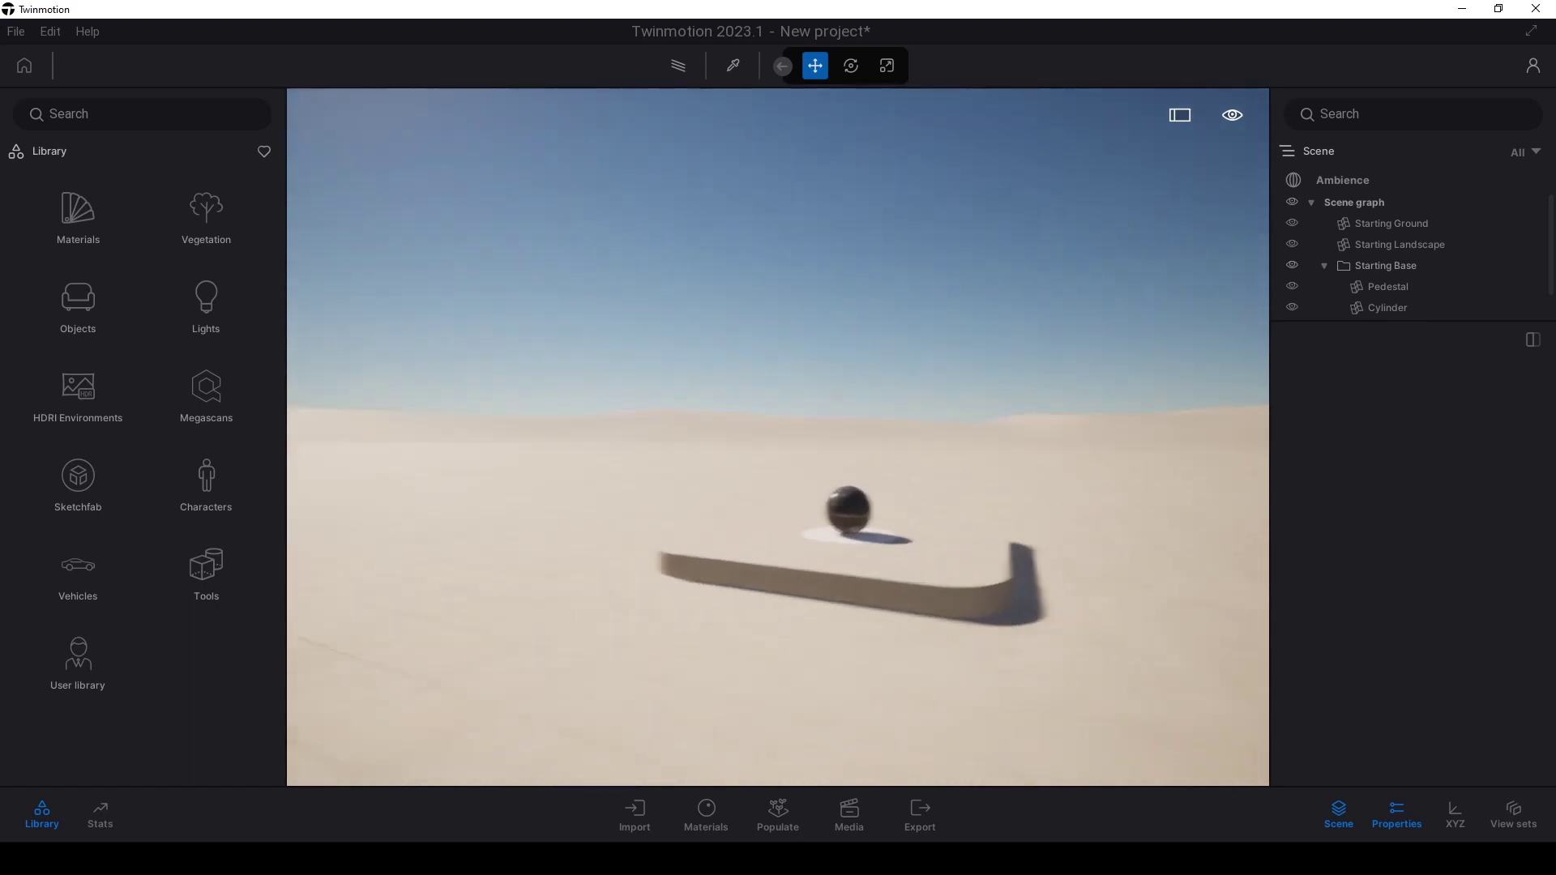
{"action": "left_click_drag", "start_coordinate": [935, 424], "coordinate": [996, 426]}
{"action": "scroll", "coordinate": [971, 418], "scroll_direction": "down", "scroll_amount": 5}
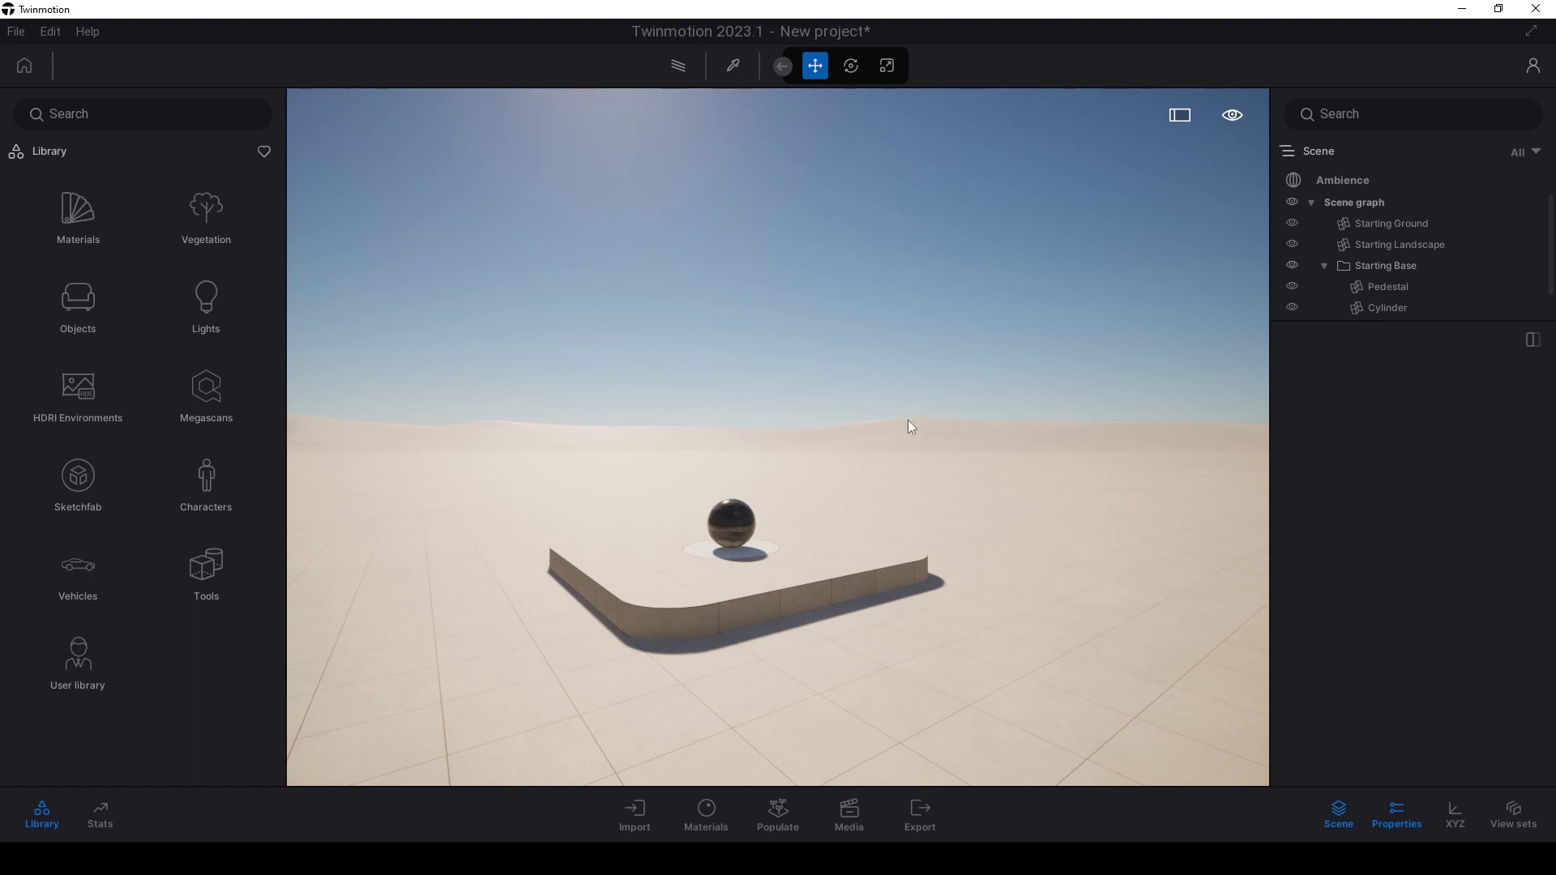
{"action": "mouse_move", "coordinate": [907, 420]}
{"action": "left_mouse_down"}
{"action": "mouse_move", "coordinate": [911, 503]}
{"action": "mouse_move", "coordinate": [859, 454]}
{"action": "mouse_move", "coordinate": [810, 487]}
{"action": "mouse_move", "coordinate": [778, 406]}
{"action": "left_mouse_up"}
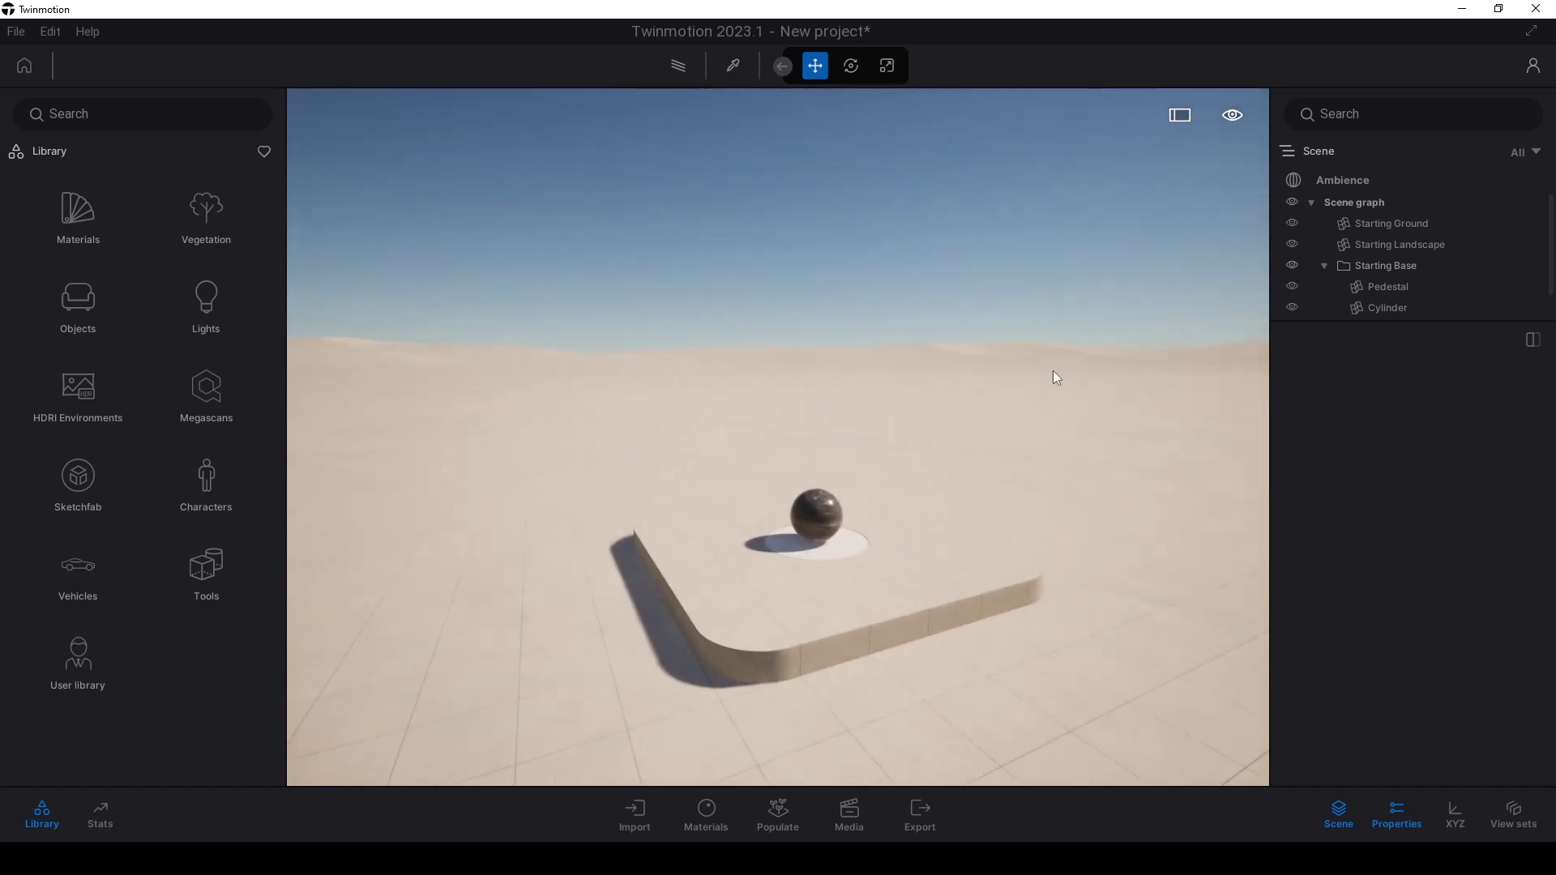
Show Ambience settings, collapse Global lighting and expand the HDRI environment section
{"action": "left_click", "coordinate": [1339, 184]}
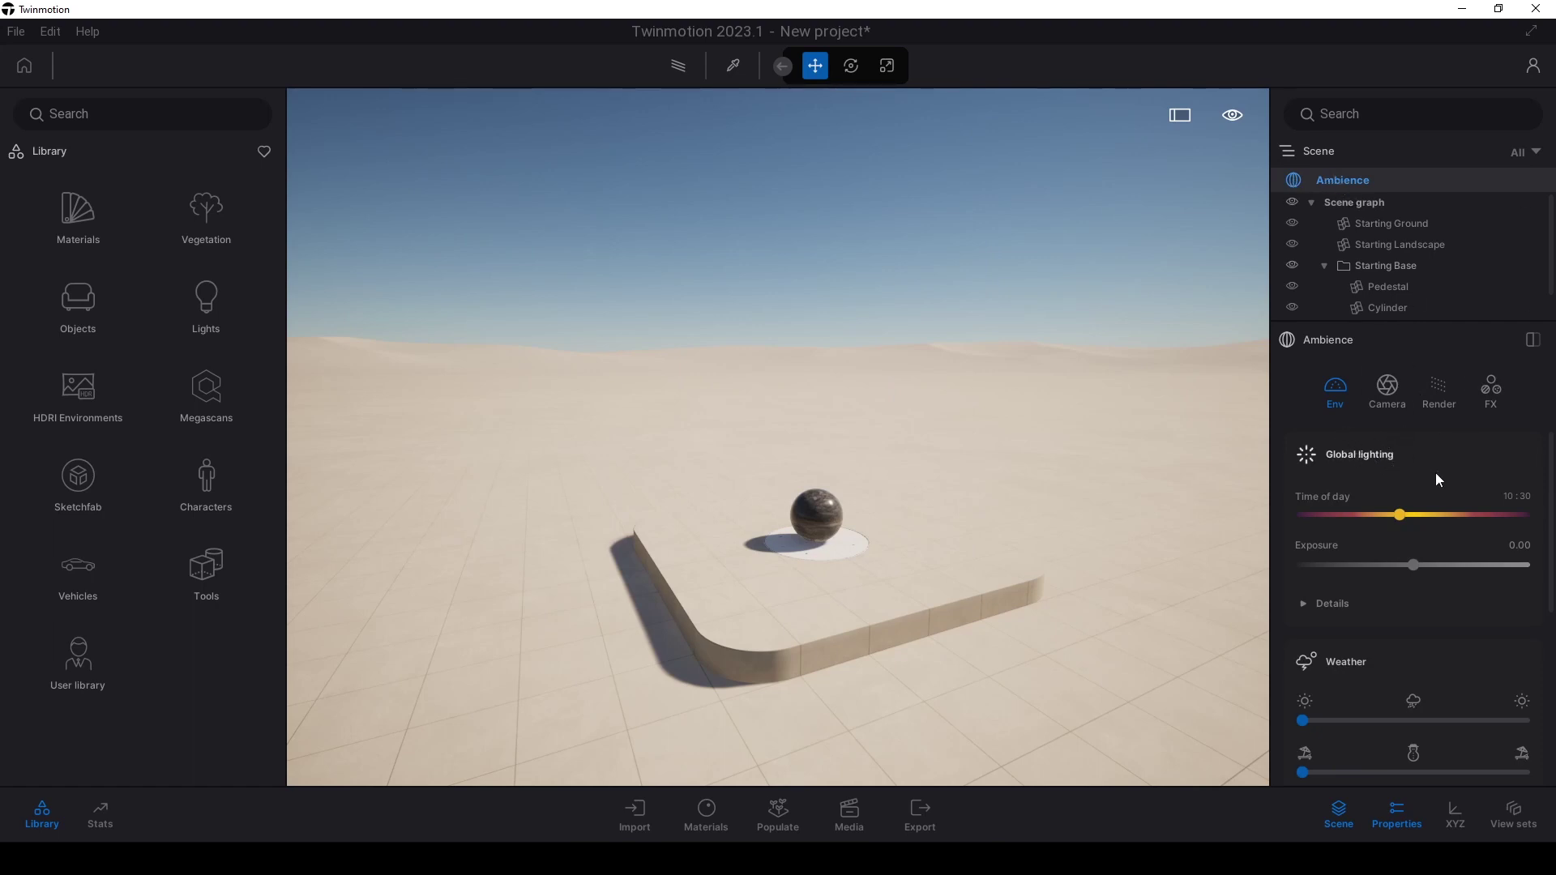
{"action": "left_click", "coordinate": [1368, 455]}
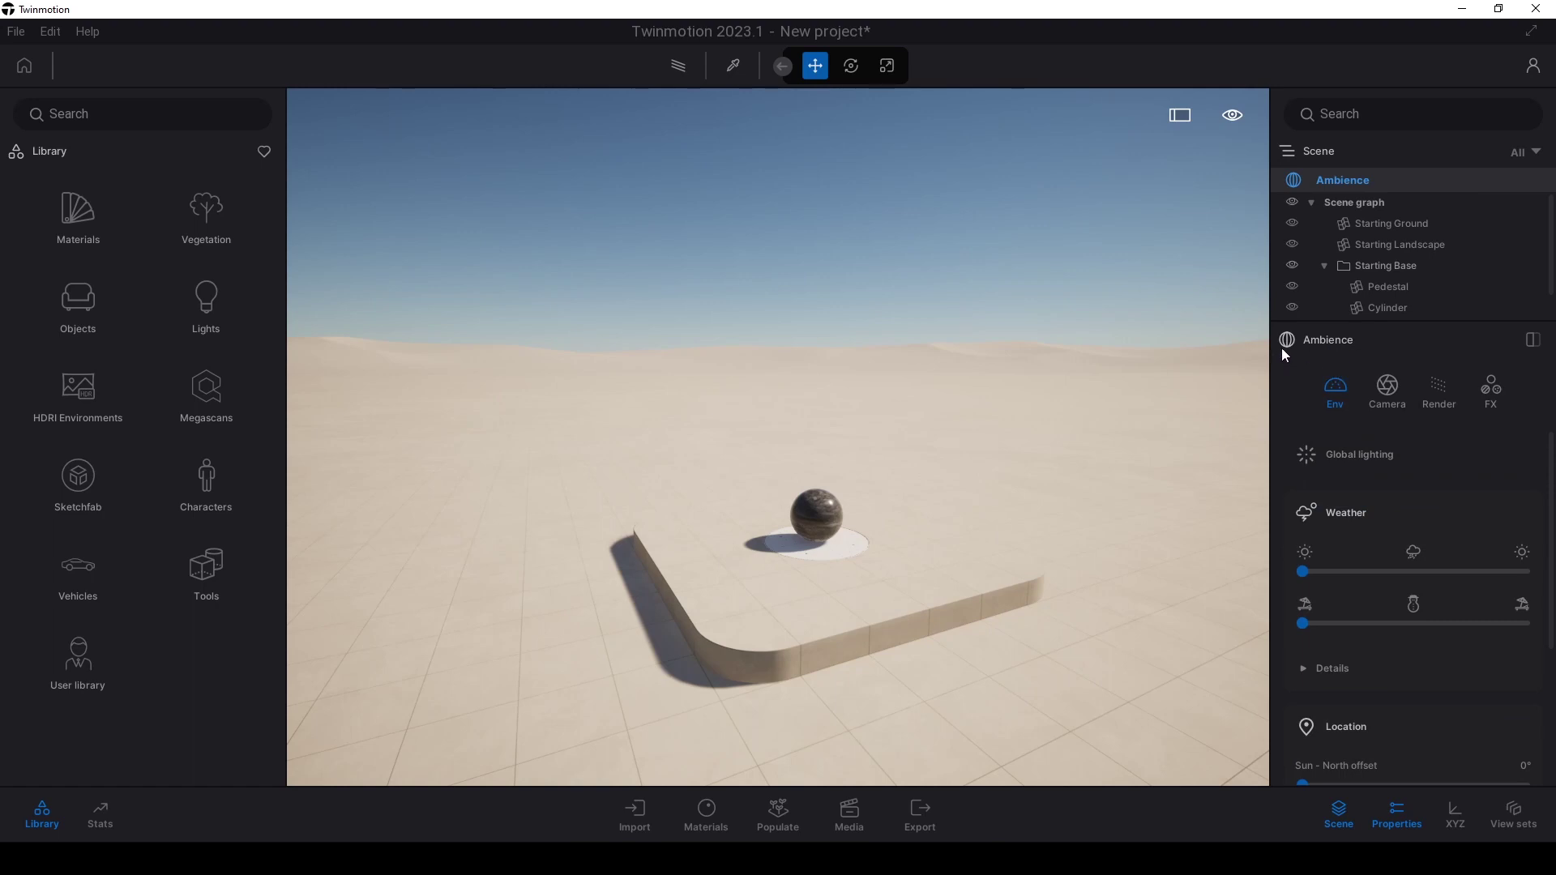
{"action": "scroll", "coordinate": [1319, 713], "scroll_direction": "down", "scroll_amount": 2}
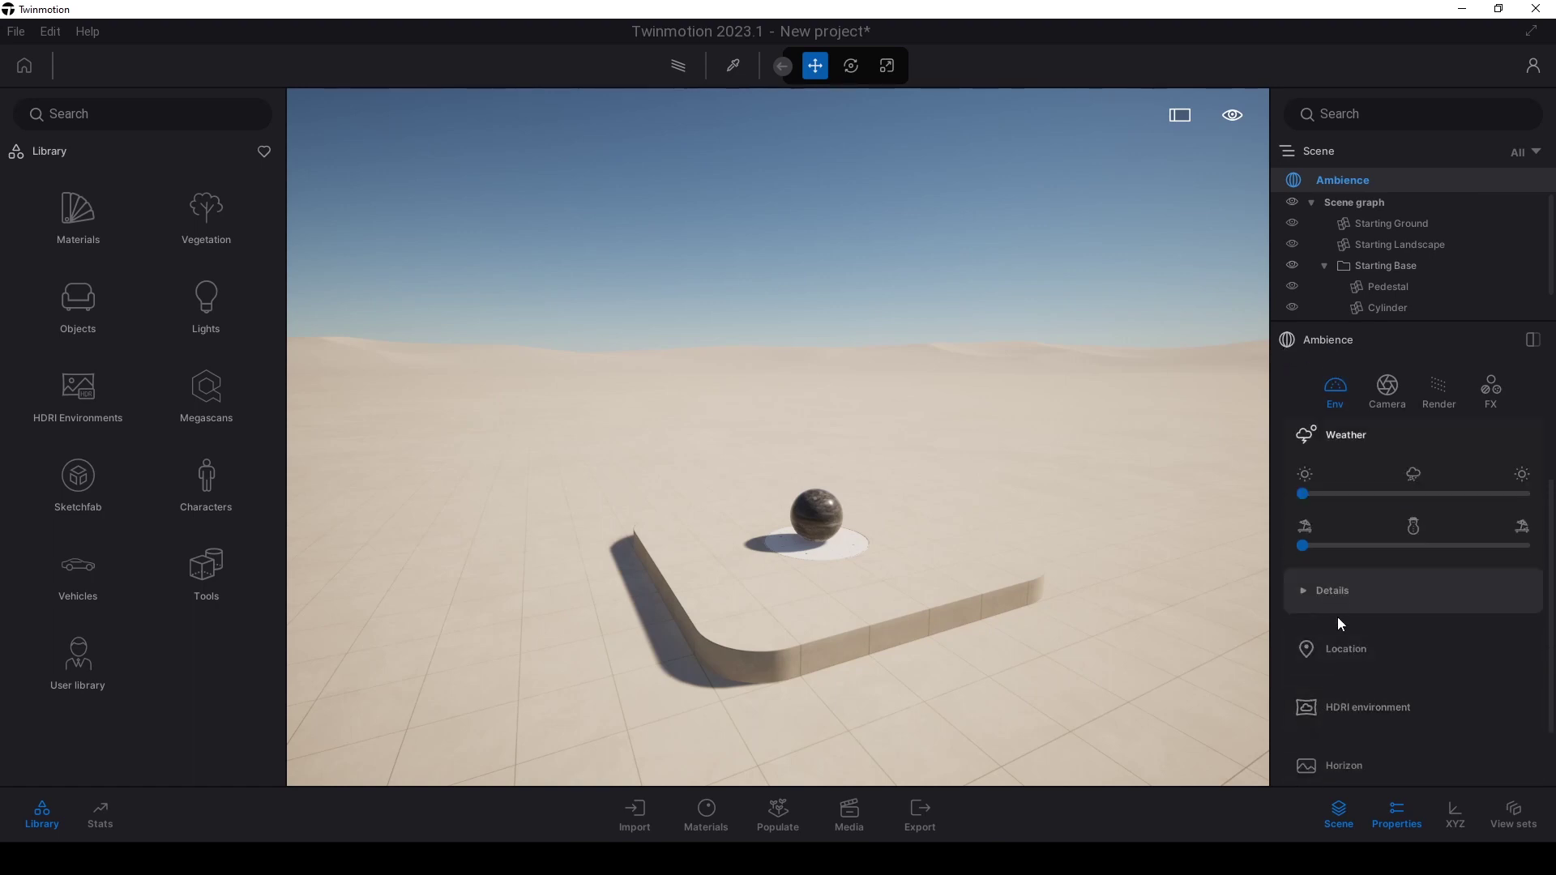
{"action": "scroll", "coordinate": [1338, 640], "scroll_direction": "down", "scroll_amount": 1}
{"action": "left_click", "coordinate": [1344, 655]}
{"action": "scroll", "coordinate": [1344, 654], "scroll_direction": "down", "scroll_amount": 3}
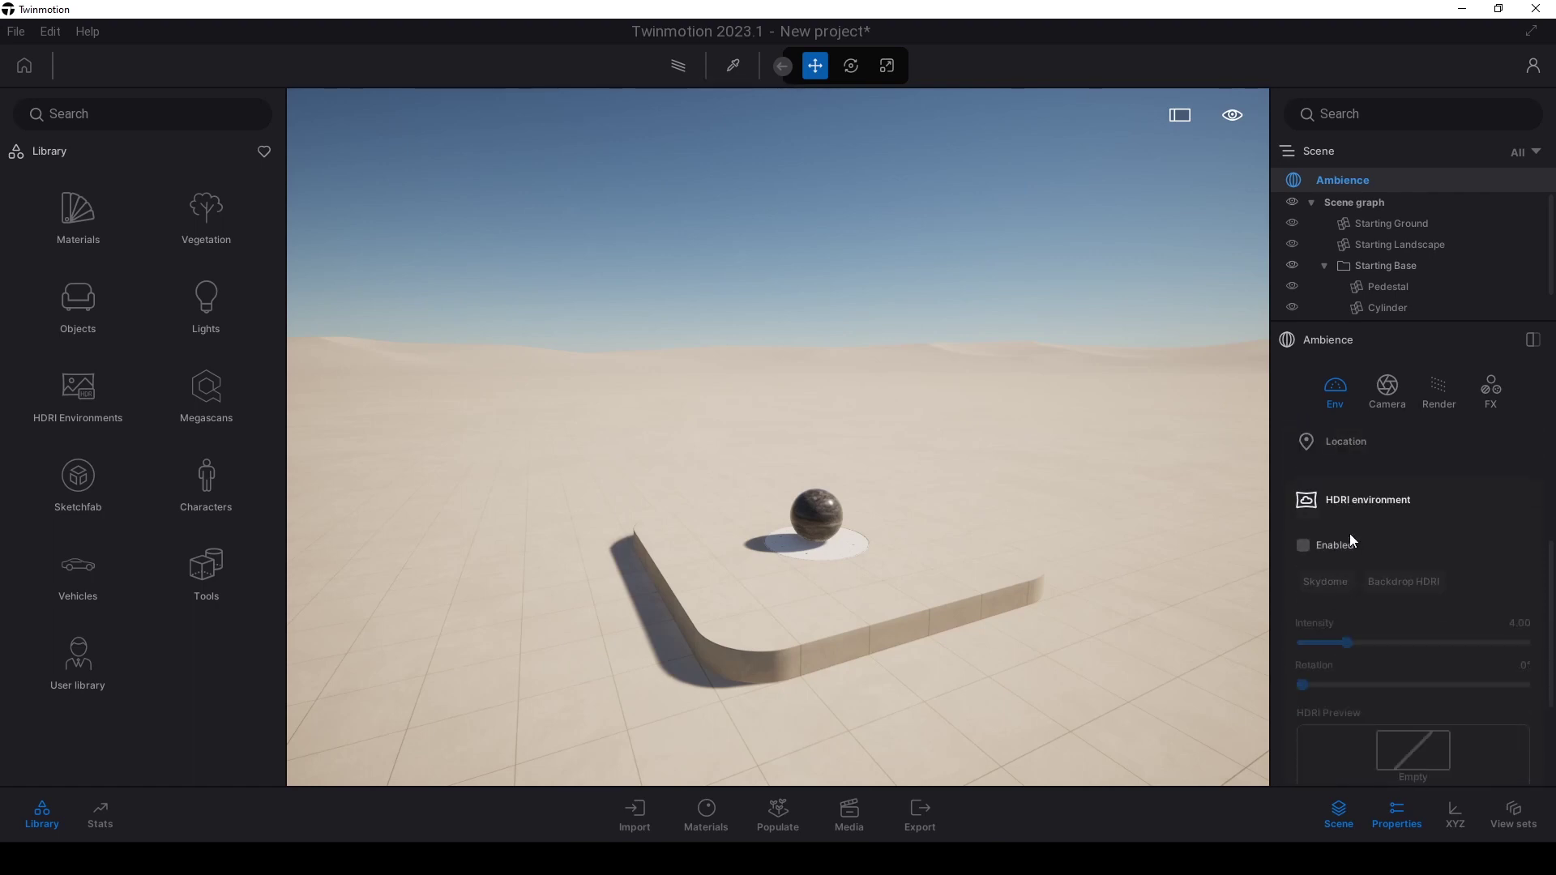
{"action": "scroll", "coordinate": [1346, 522], "scroll_direction": "up", "scroll_amount": 3}
{"action": "scroll", "coordinate": [1331, 504], "scroll_direction": "up", "scroll_amount": 3}
Collapse Weather, expand Horizon, and re-expand Global lighting
{"action": "left_click", "coordinate": [1328, 511]}
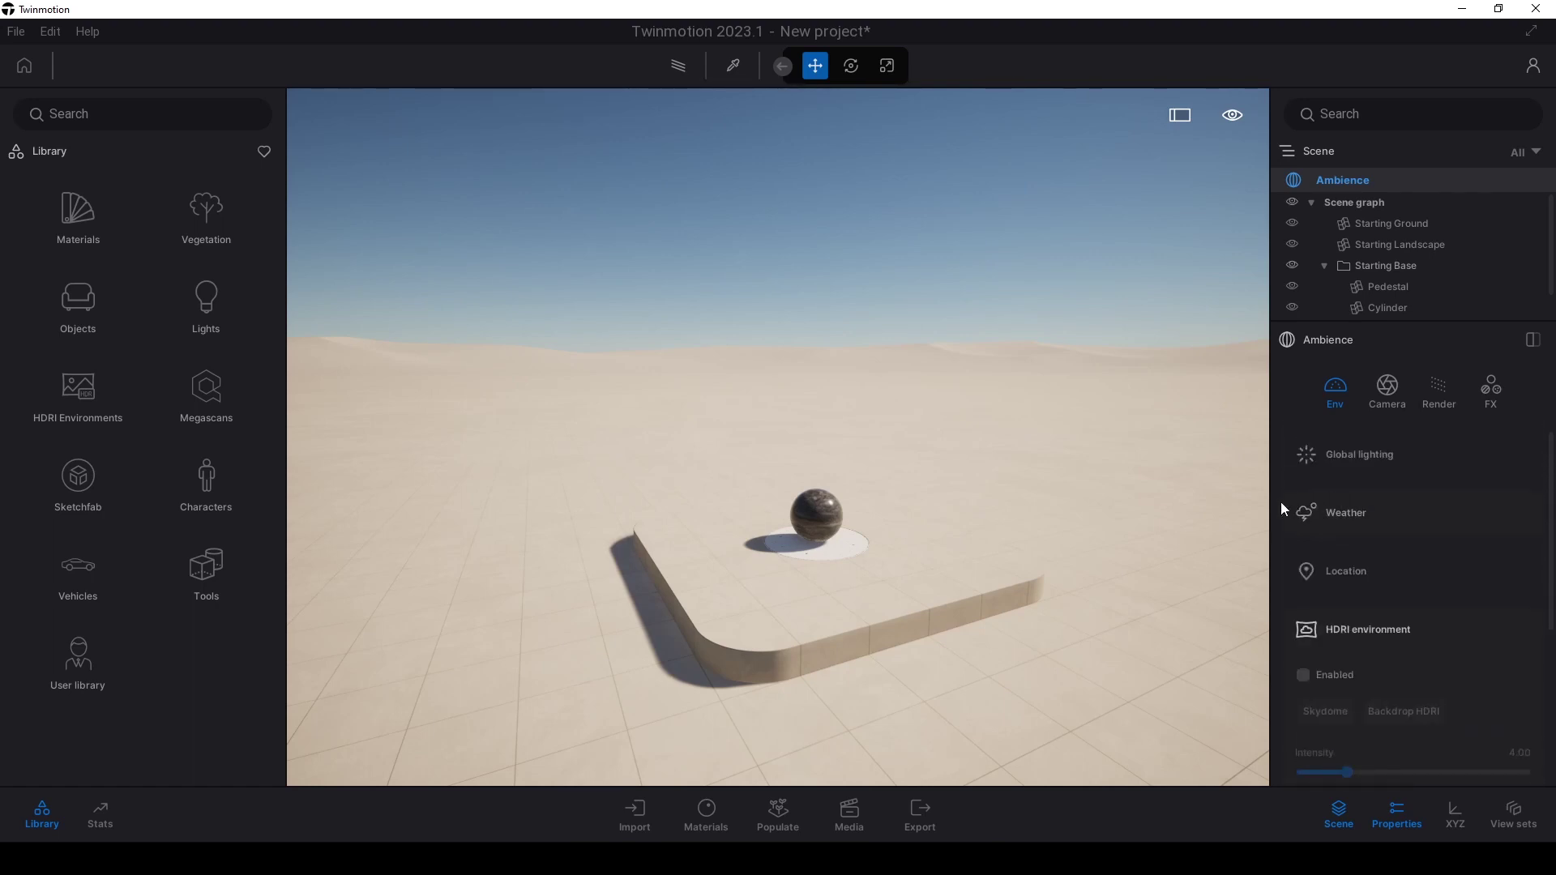
{"action": "scroll", "coordinate": [1373, 513], "scroll_direction": "down", "scroll_amount": 2}
{"action": "scroll", "coordinate": [1321, 517], "scroll_direction": "down", "scroll_amount": 5}
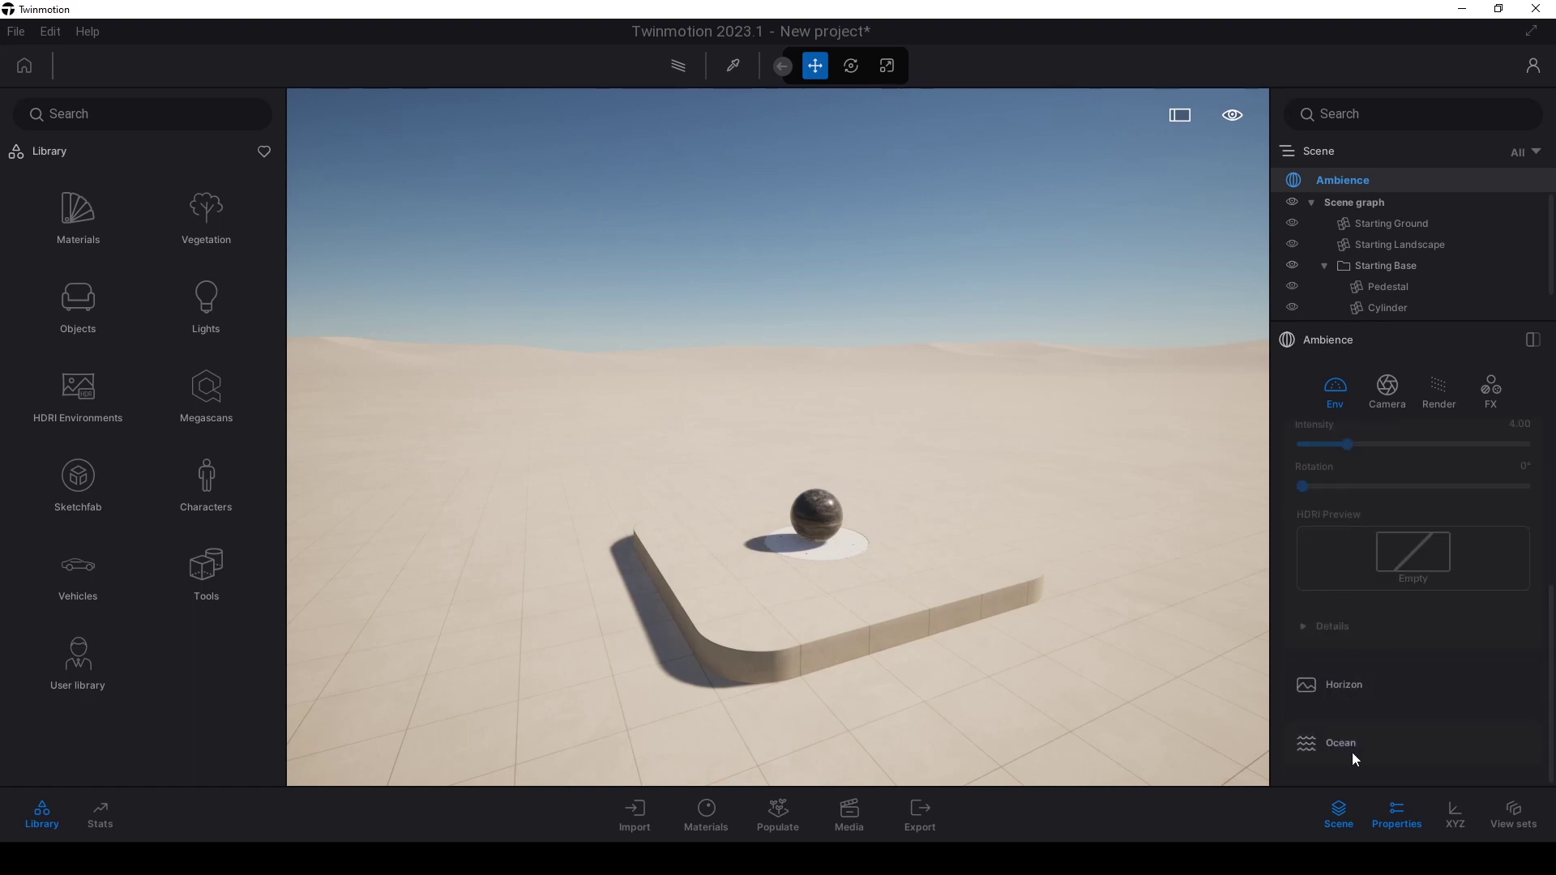
{"action": "scroll", "coordinate": [1349, 688], "scroll_direction": "down", "scroll_amount": 1}
{"action": "left_click", "coordinate": [1344, 636]}
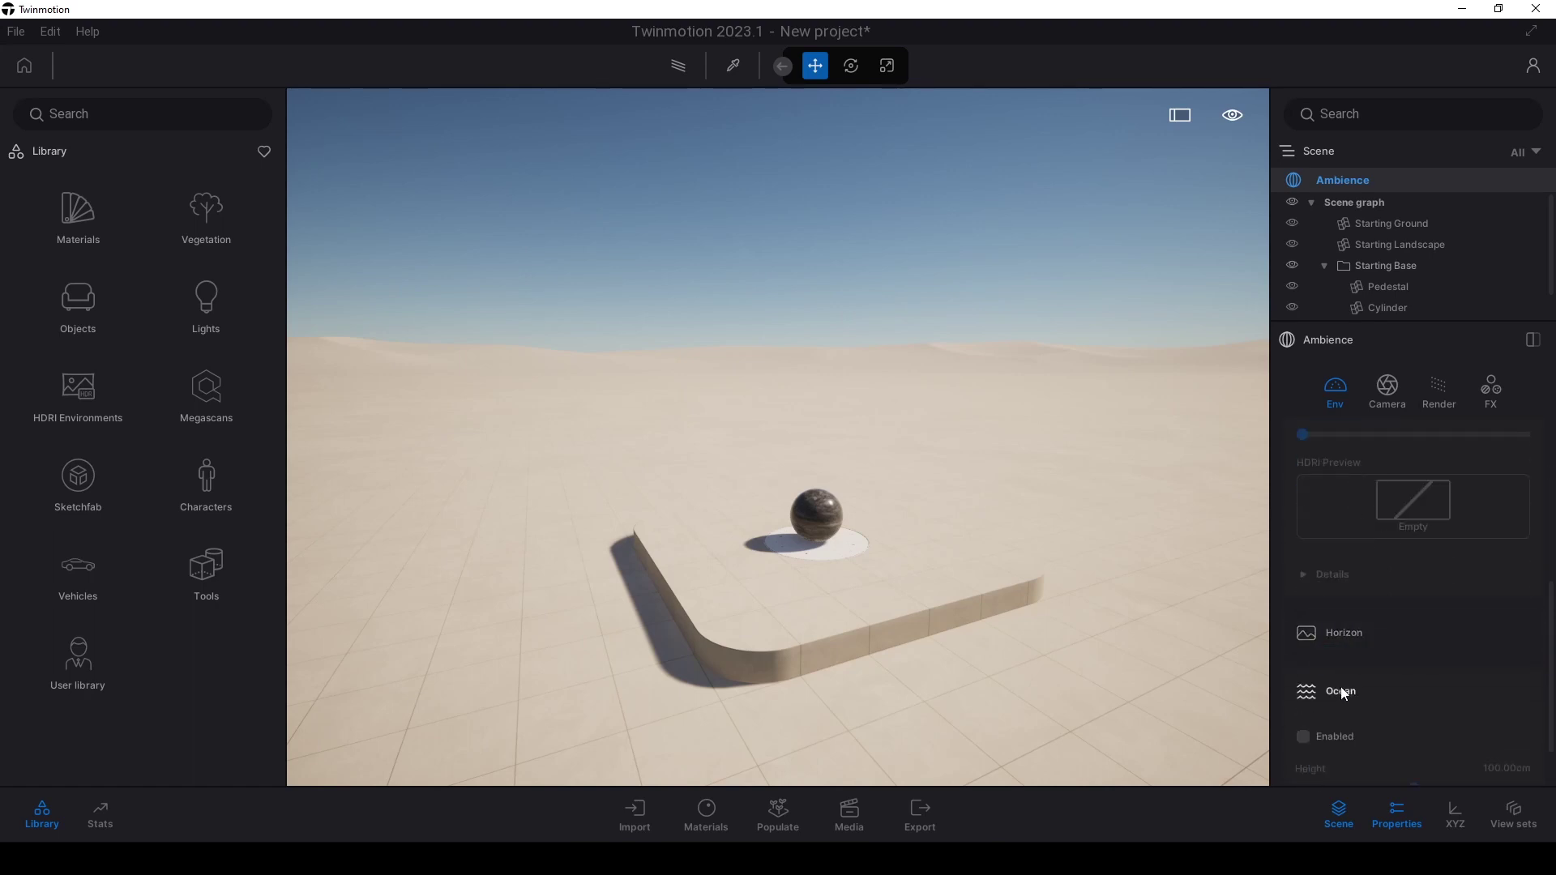
{"action": "scroll", "coordinate": [1342, 673], "scroll_direction": "up", "scroll_amount": 1}
{"action": "scroll", "coordinate": [1353, 657], "scroll_direction": "up", "scroll_amount": 6}
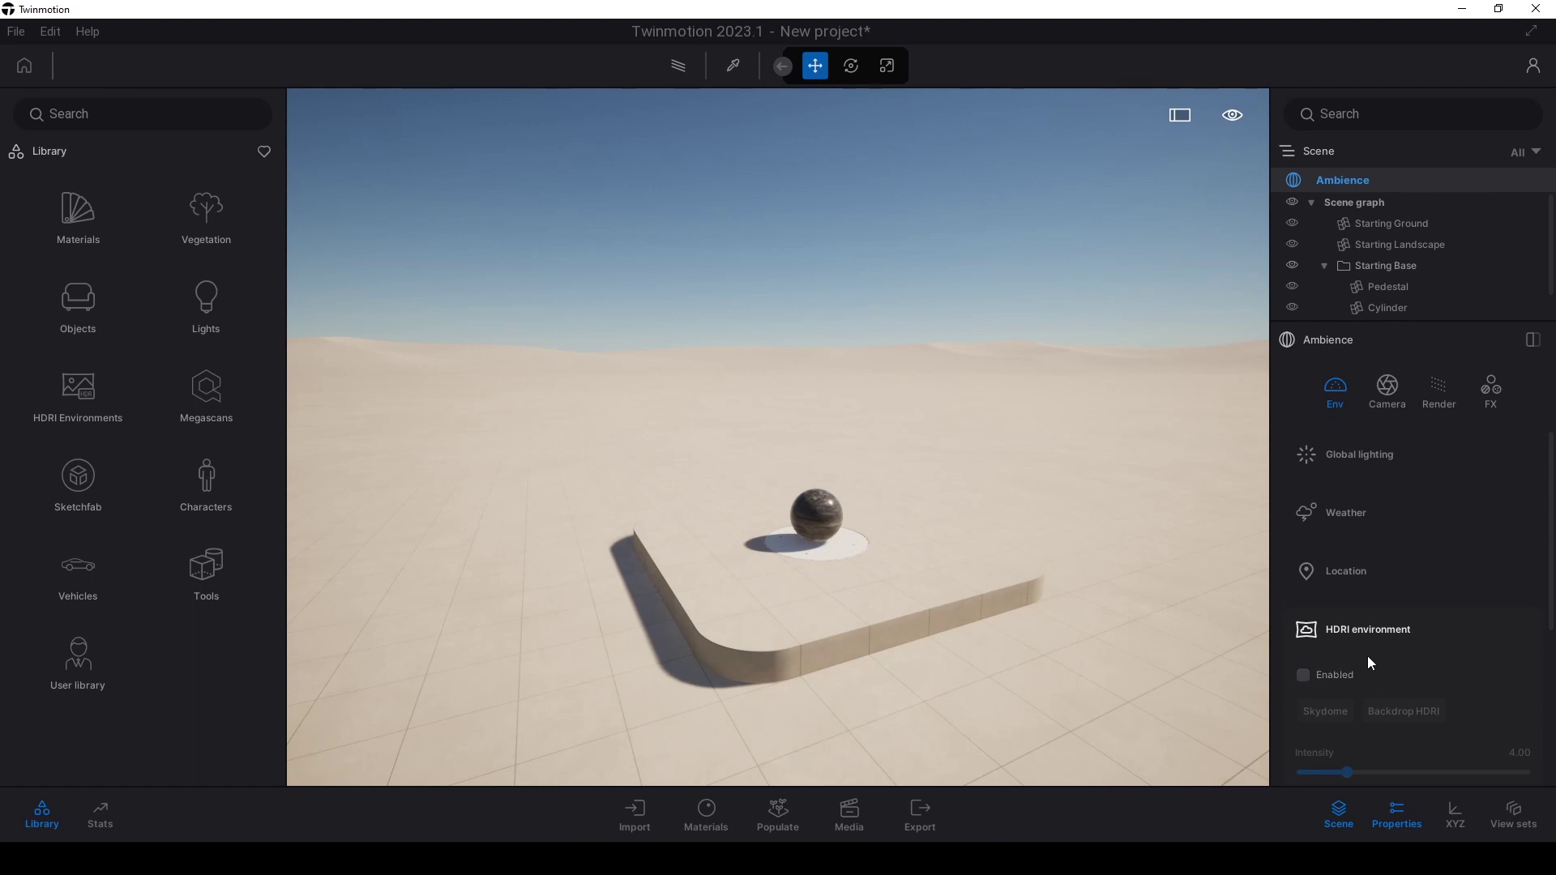
{"action": "left_click", "coordinate": [1345, 452]}
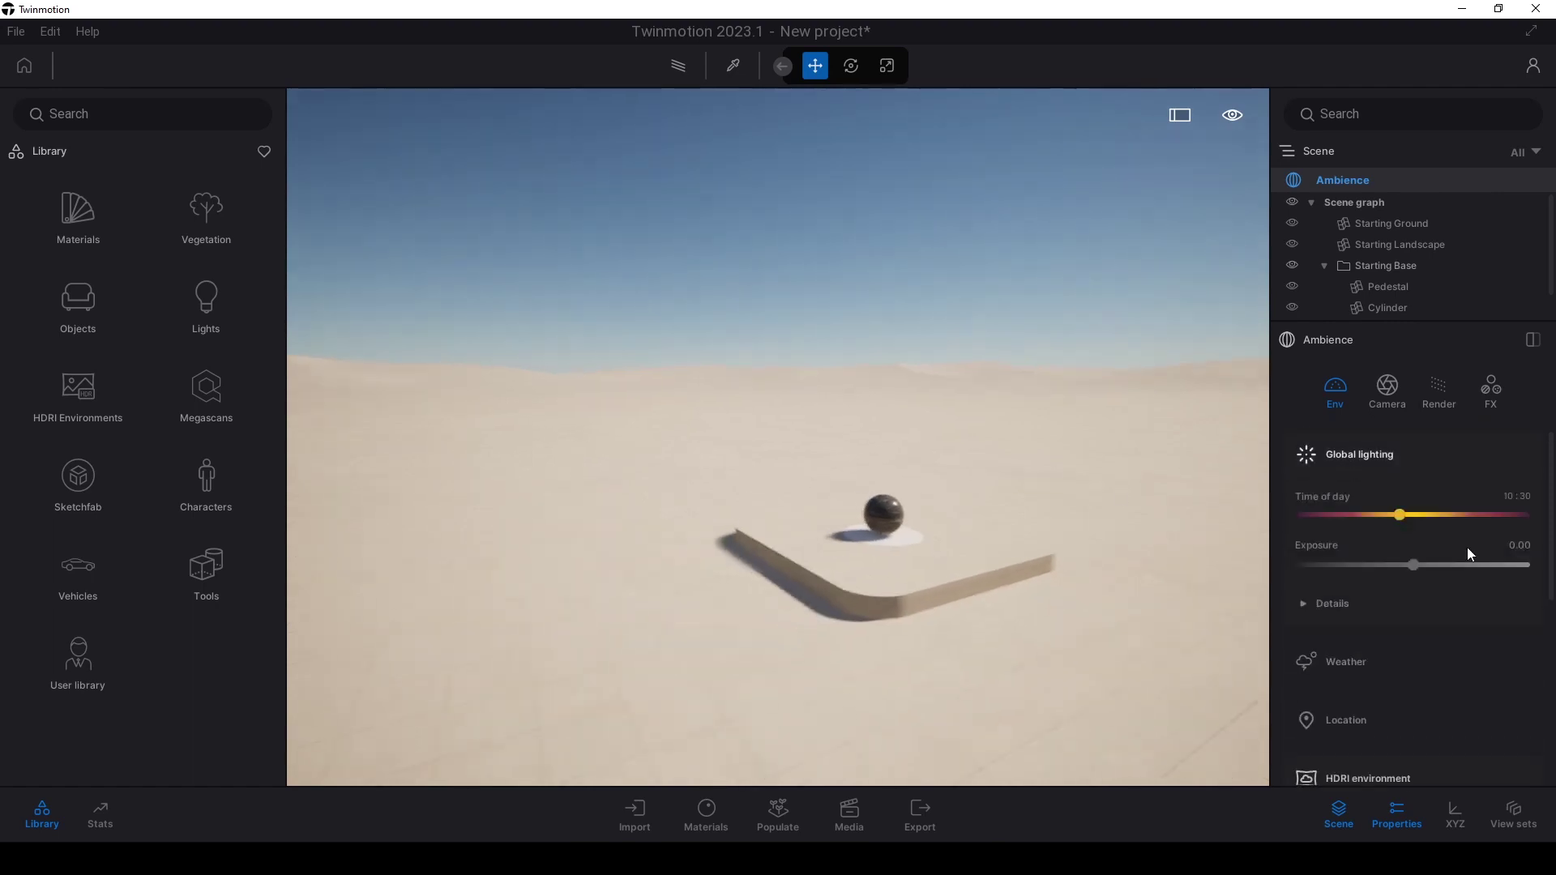
Set time of day to 21:05 and orbit to inspect the warm dusk light and long shadows
{"action": "left_click_drag", "start_coordinate": [1400, 515], "coordinate": [1500, 517]}
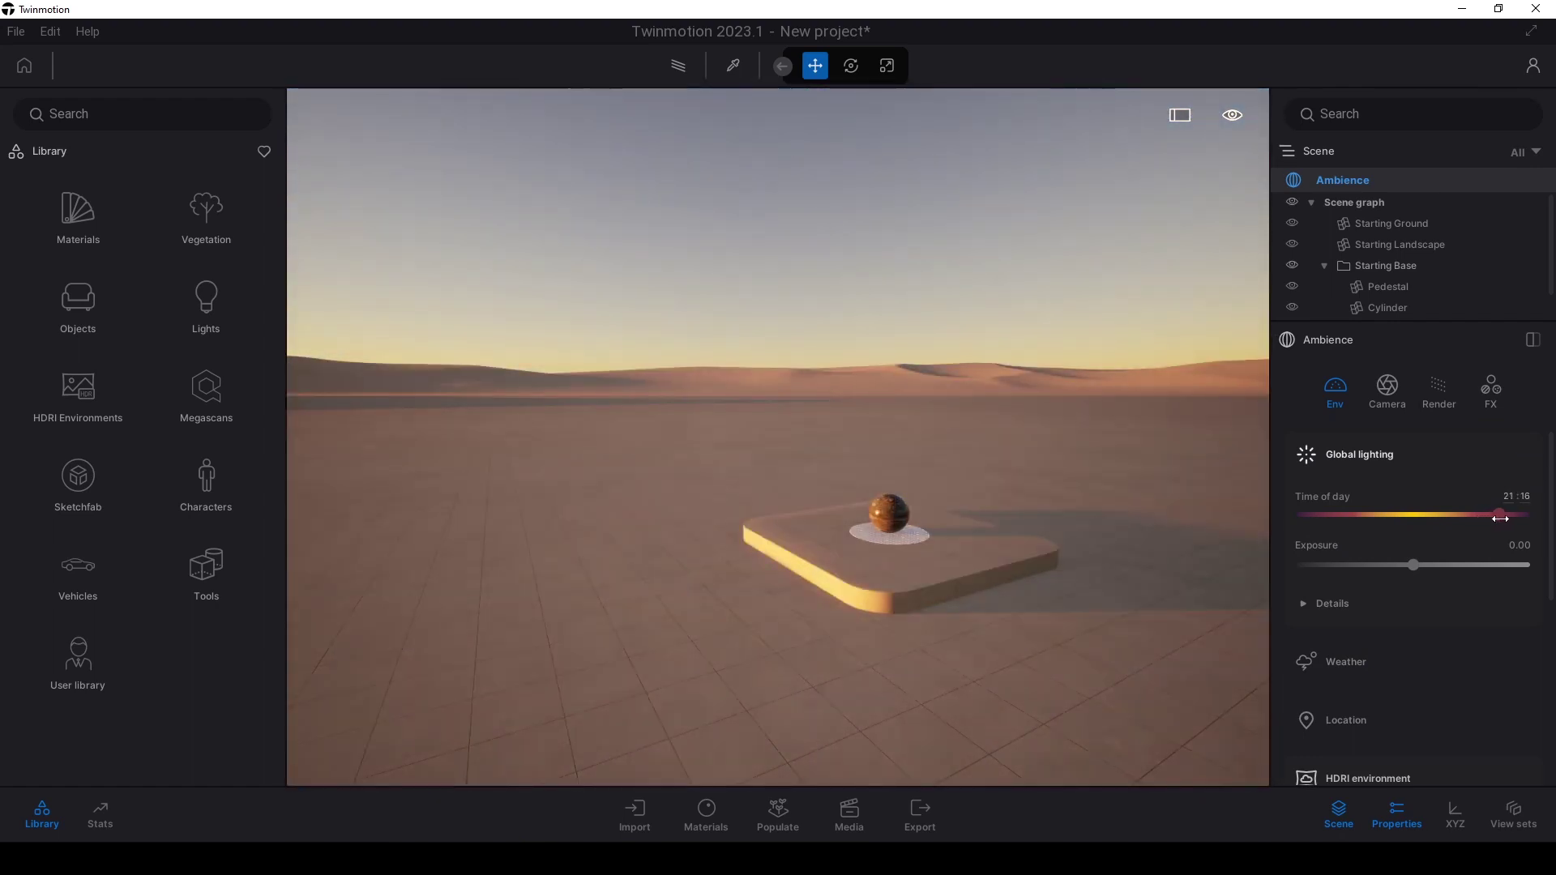
{"action": "left_click_drag", "start_coordinate": [1500, 518], "coordinate": [1497, 519]}
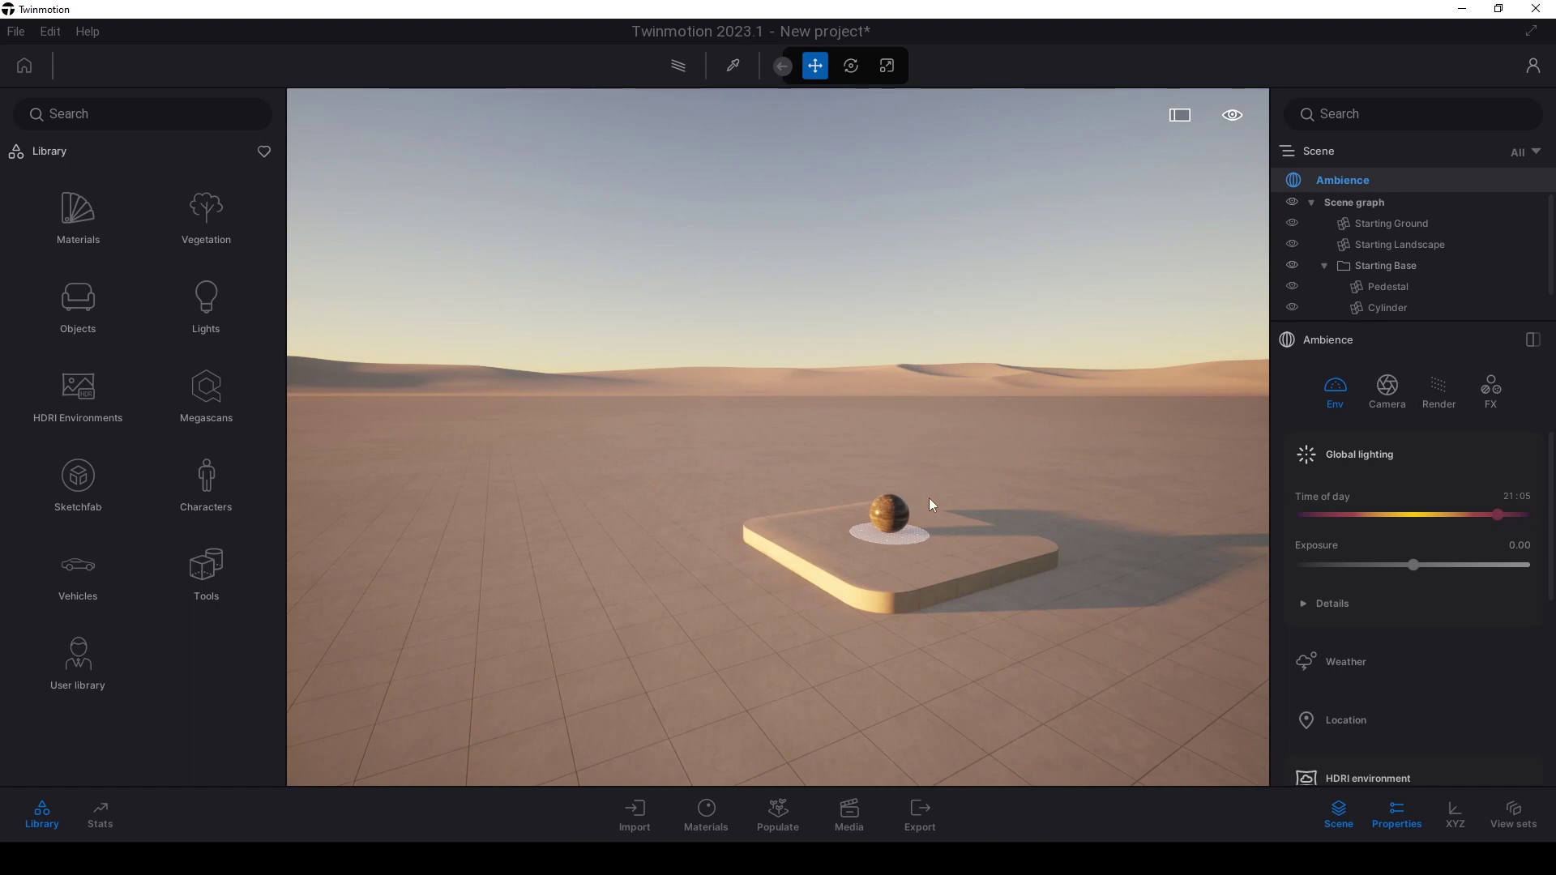
{"action": "right_click_drag", "start_coordinate": [944, 541], "coordinate": [949, 616]}
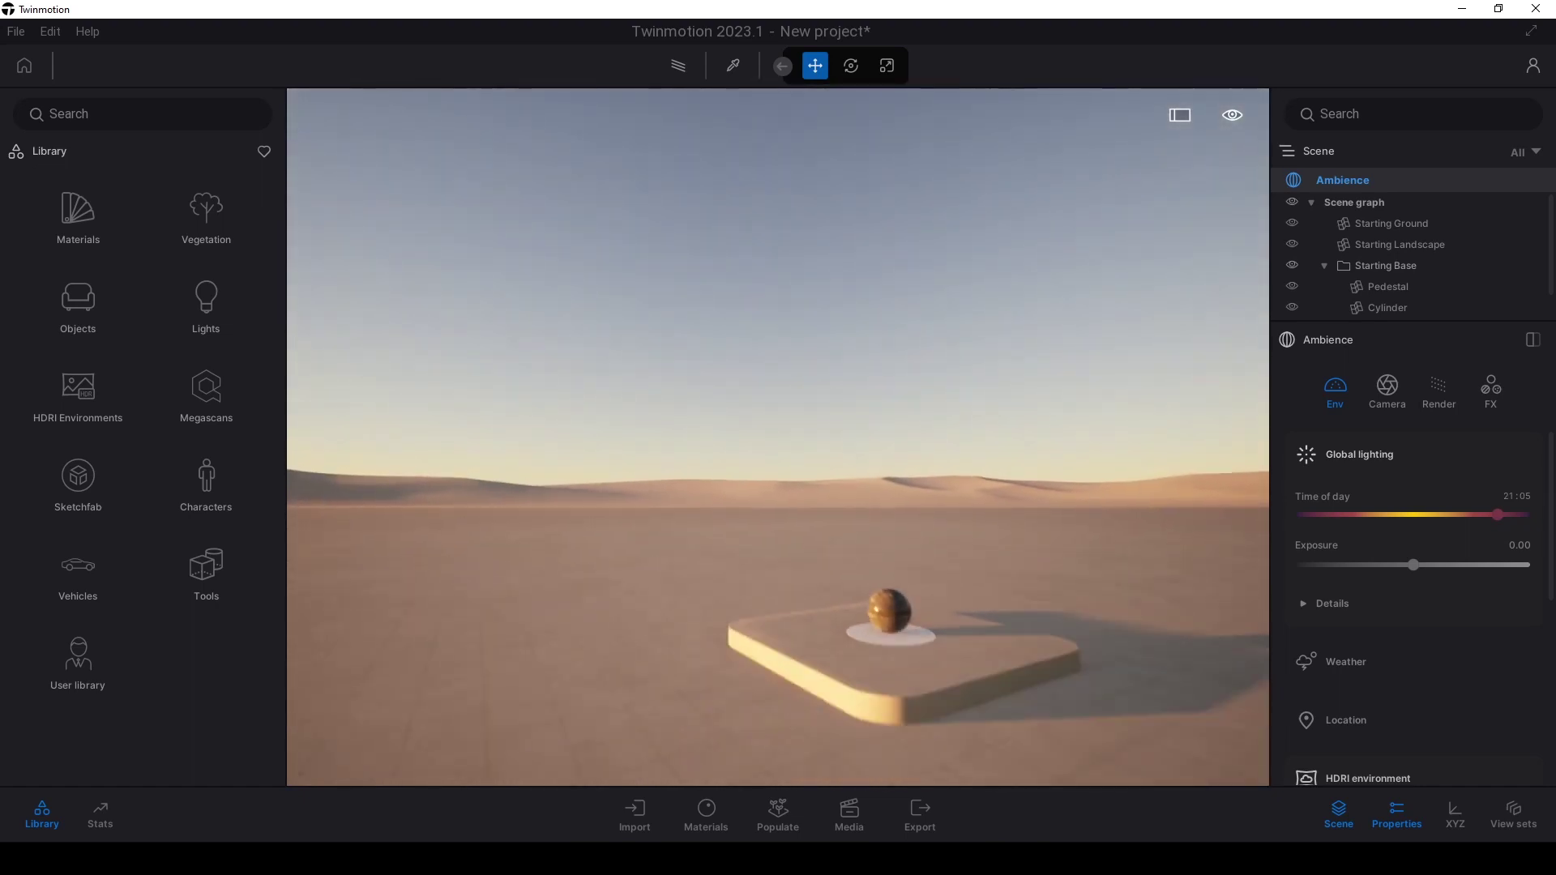
{"action": "left_click_drag", "start_coordinate": [948, 616], "coordinate": [810, 486]}
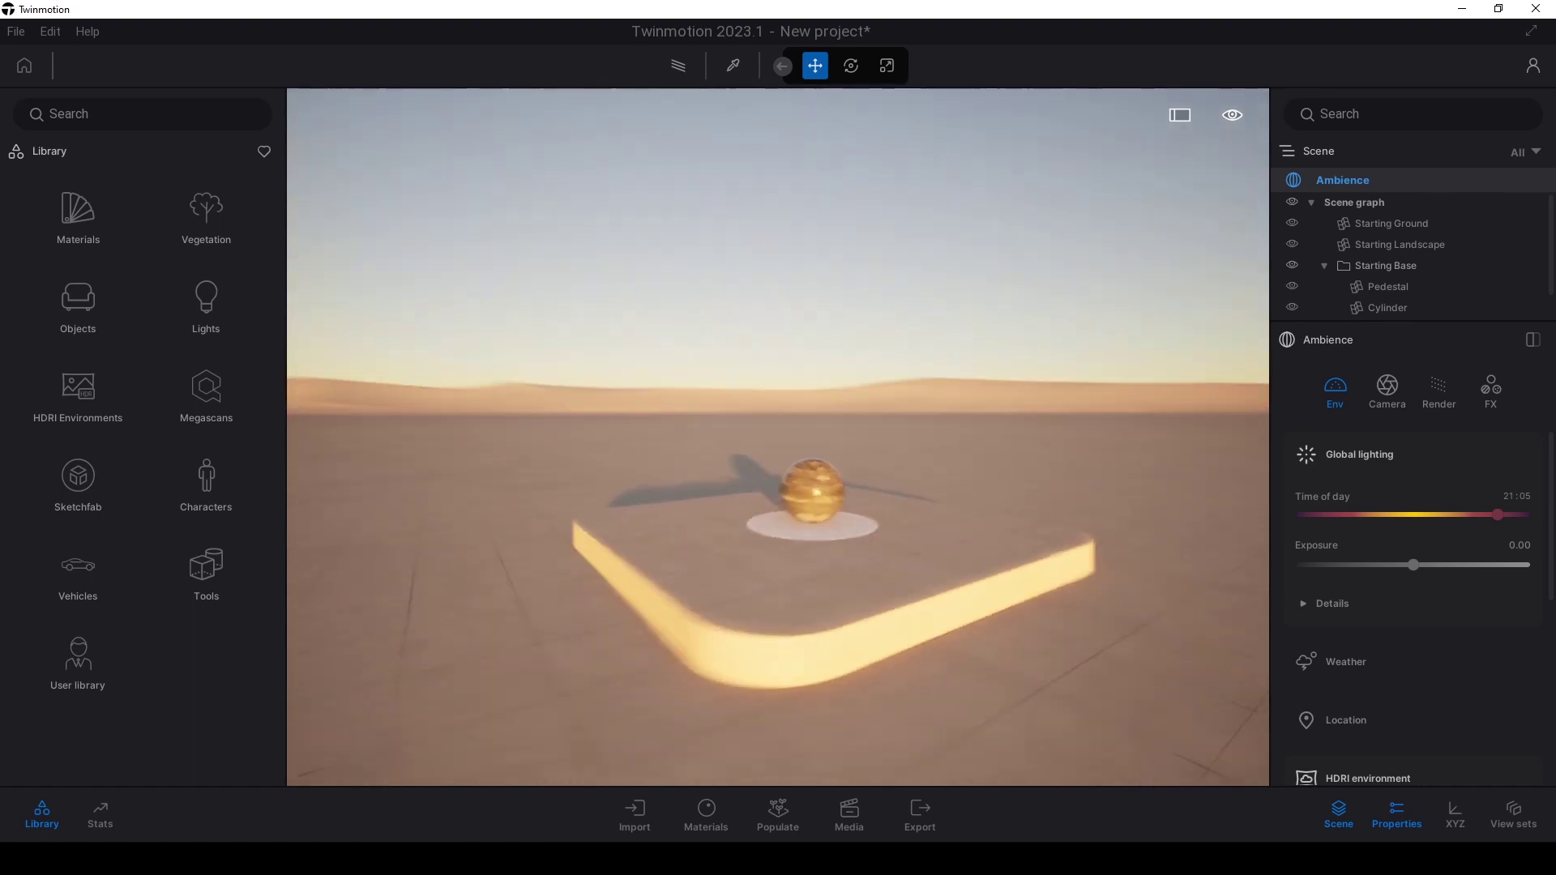
{"action": "right_click_drag", "start_coordinate": [810, 487], "coordinate": [810, 527]}
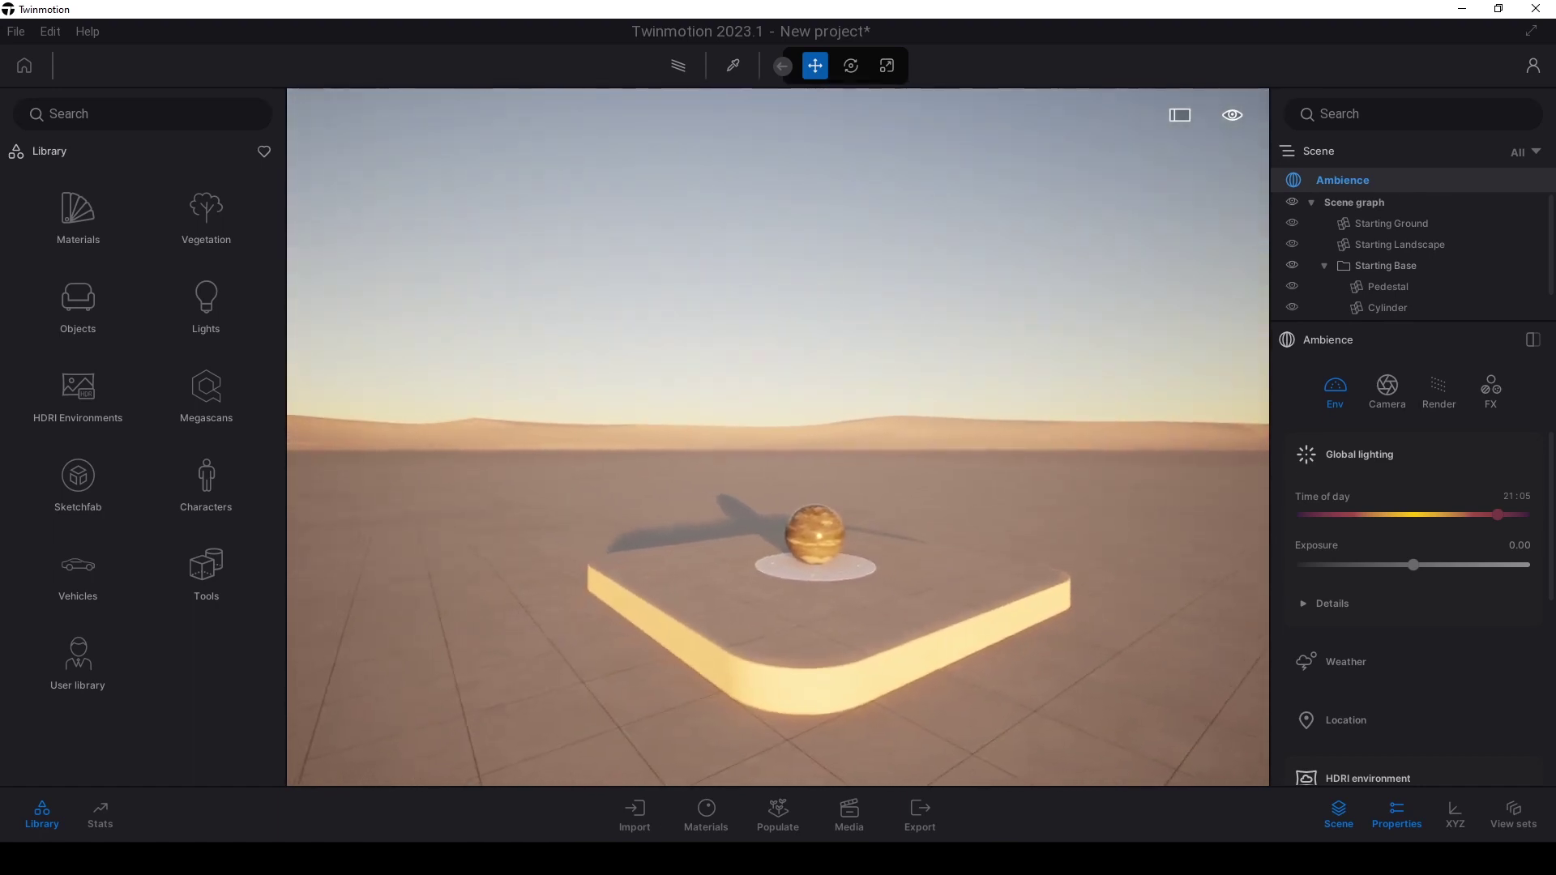
Set Exposure to 0.22 and, in Details, leave Exposure compensation turned on
{"action": "left_click_drag", "start_coordinate": [1417, 567], "coordinate": [1416, 567]}
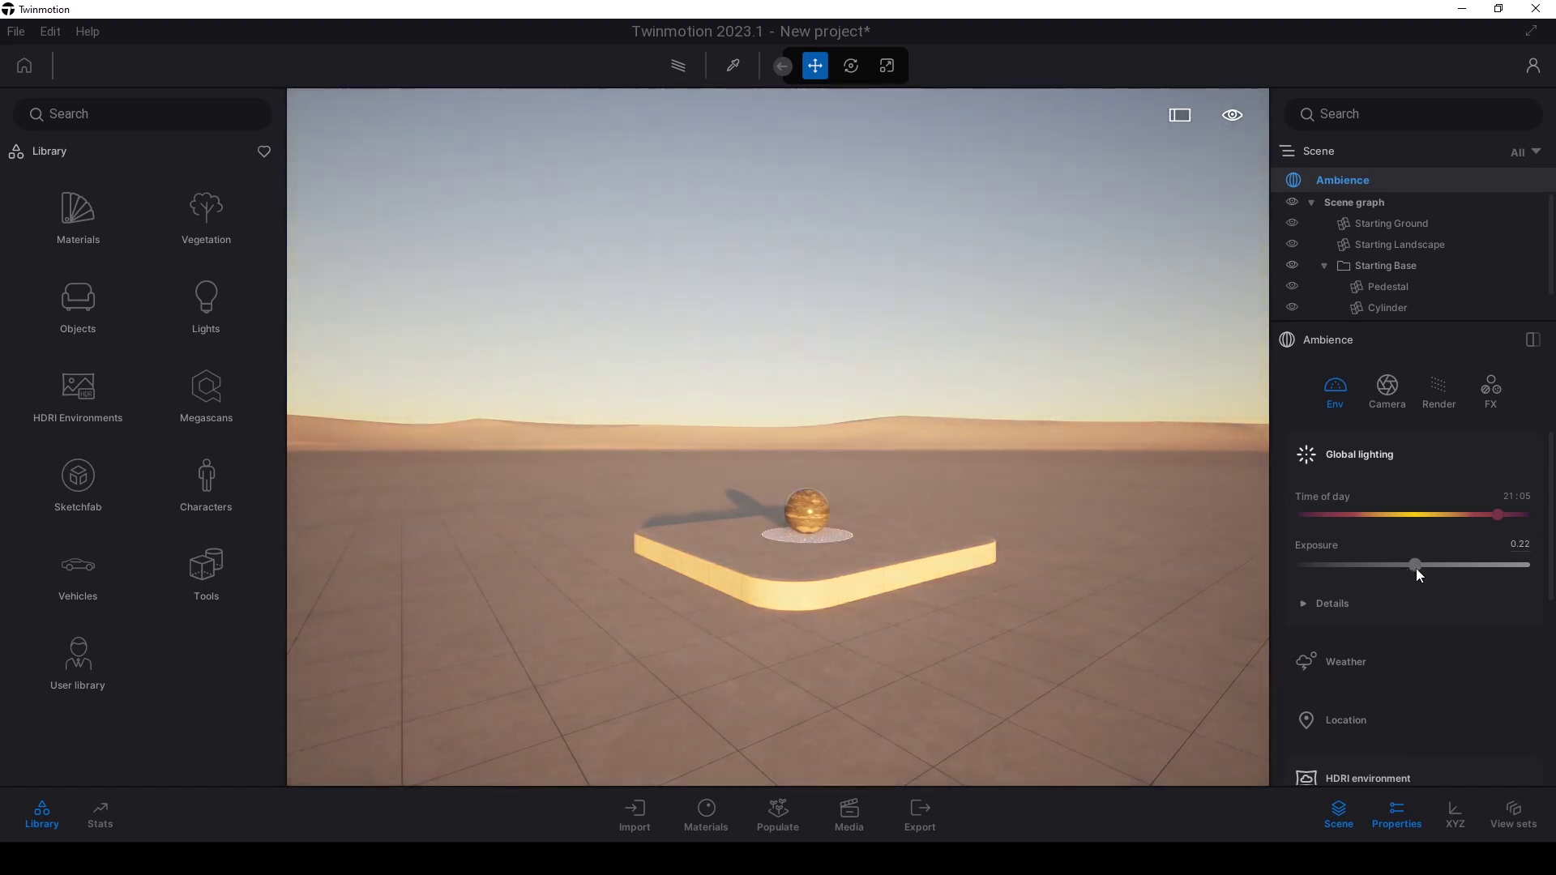
{"action": "left_click", "coordinate": [1308, 608]}
{"action": "scroll", "coordinate": [1320, 613], "scroll_direction": "down", "scroll_amount": 2}
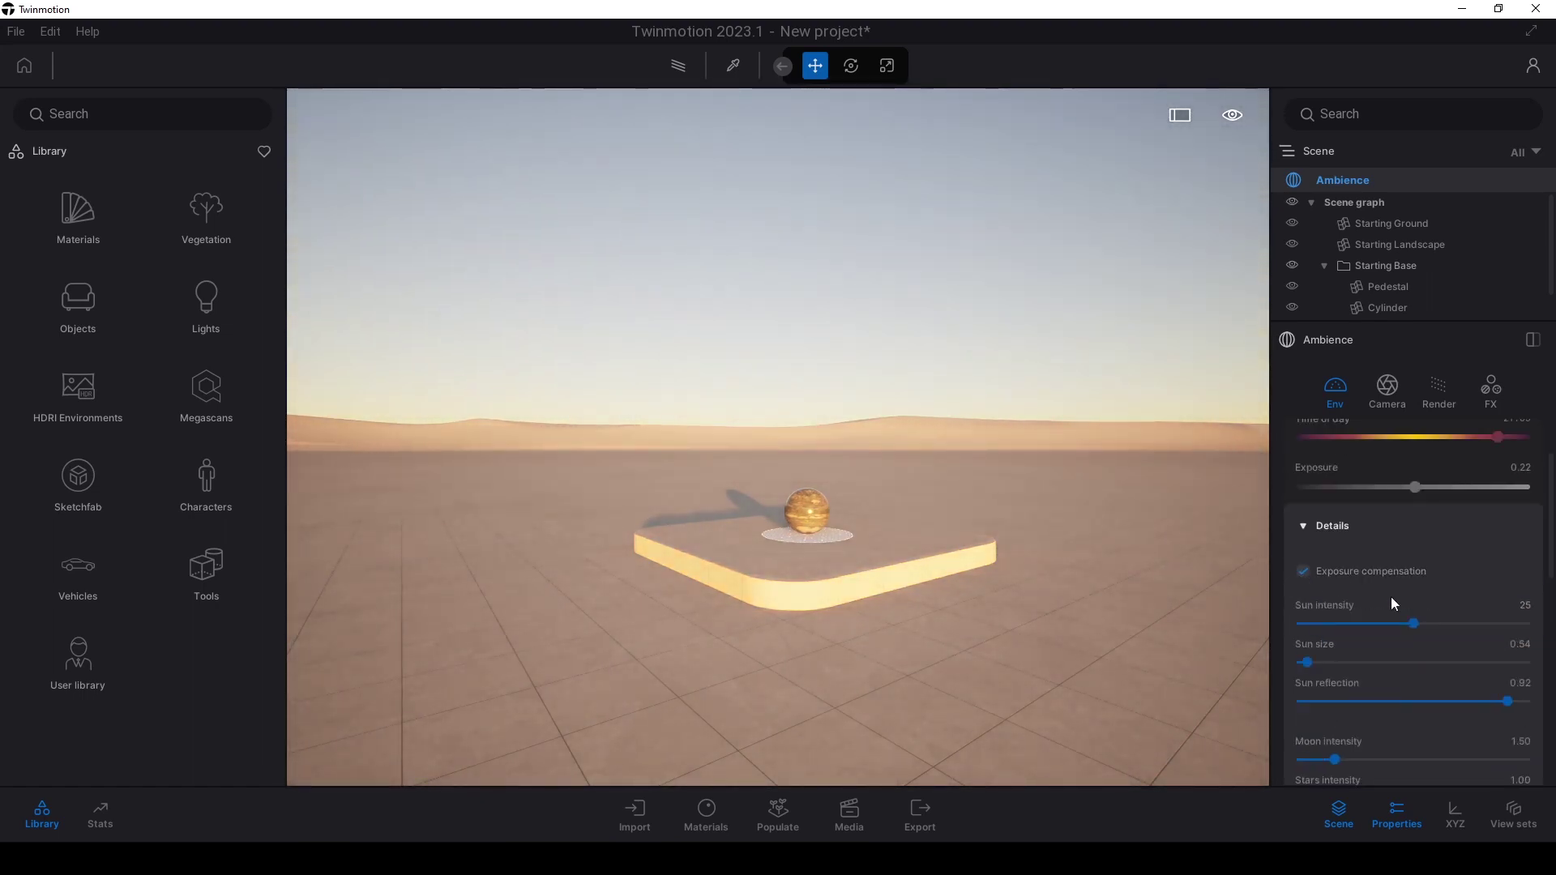
{"action": "scroll", "coordinate": [1391, 603], "scroll_direction": "down", "scroll_amount": 2}
{"action": "left_click", "coordinate": [1304, 519]}
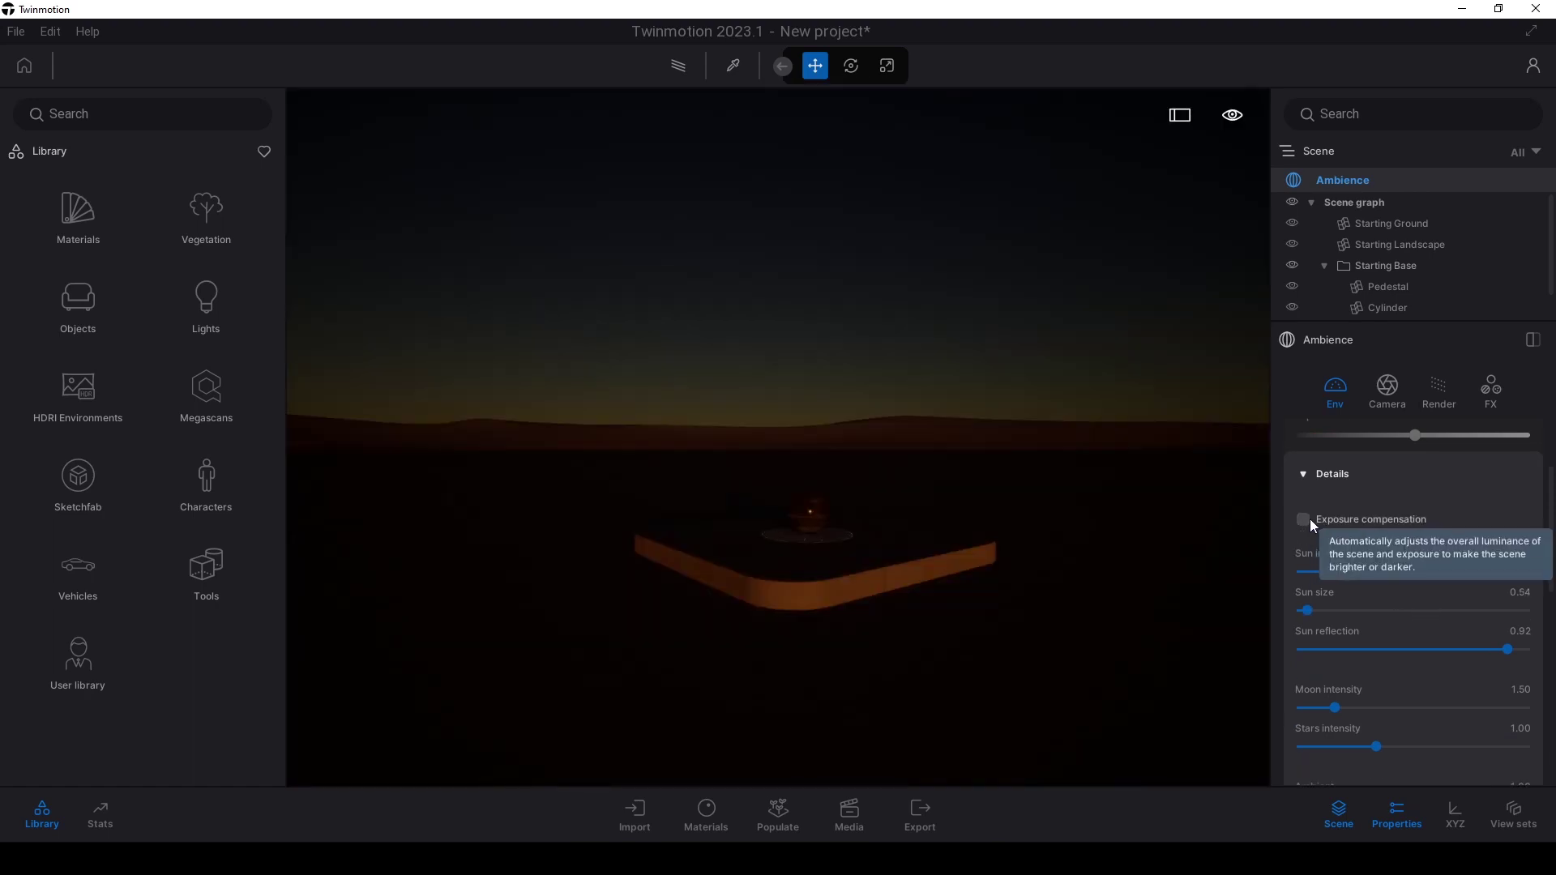
{"action": "left_click", "coordinate": [1310, 519]}
{"action": "scroll", "coordinate": [1381, 705], "scroll_direction": "down", "scroll_amount": 2}
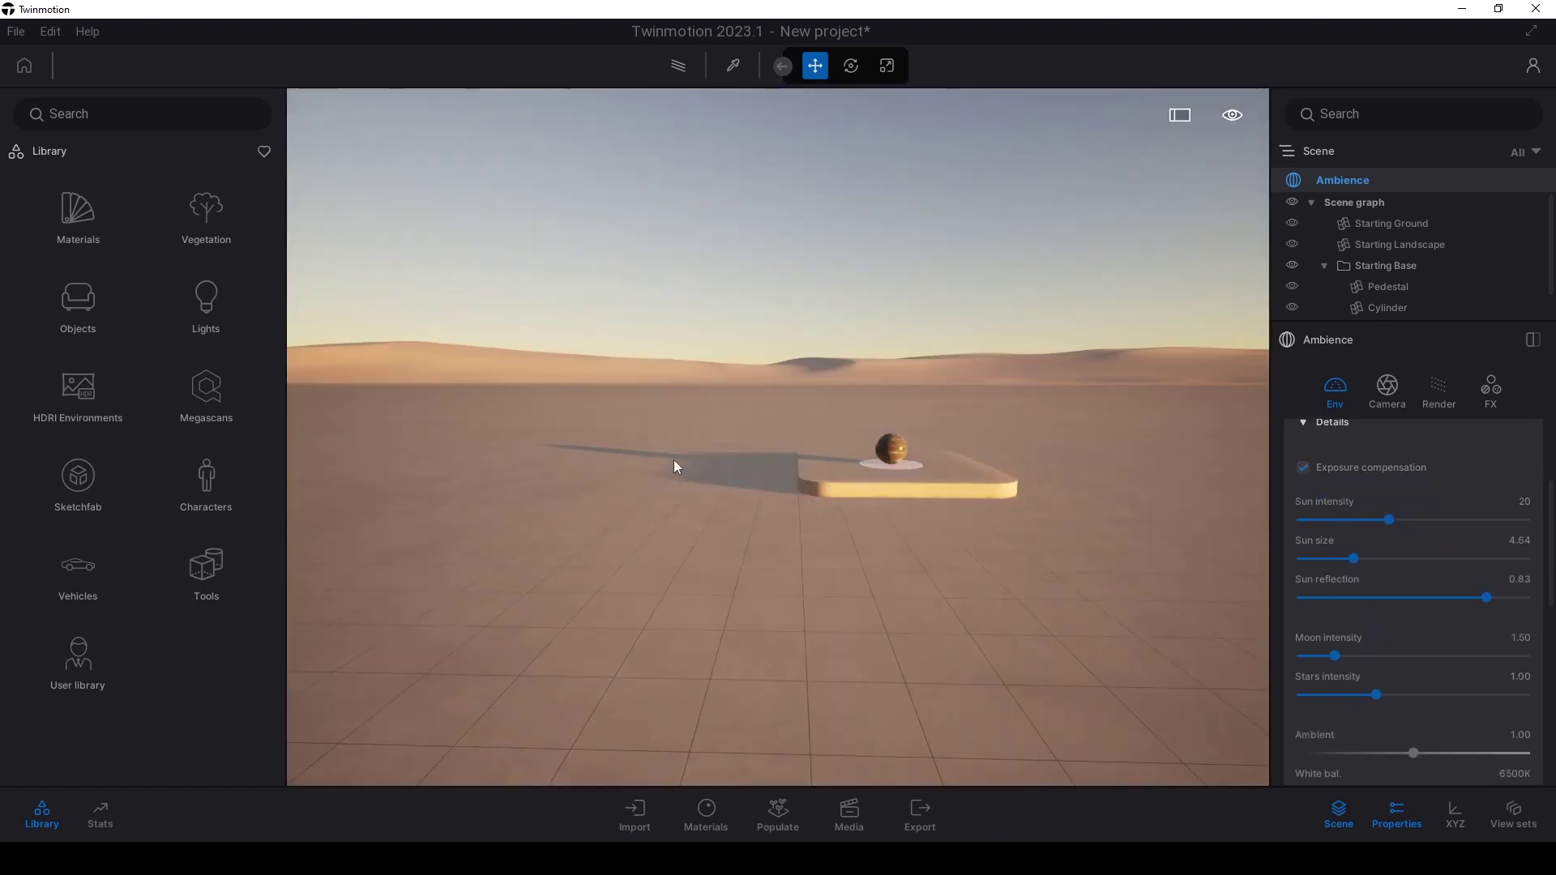
Look through the Camera, Render and FX colour grading settings
{"action": "left_click", "coordinate": [1384, 387]}
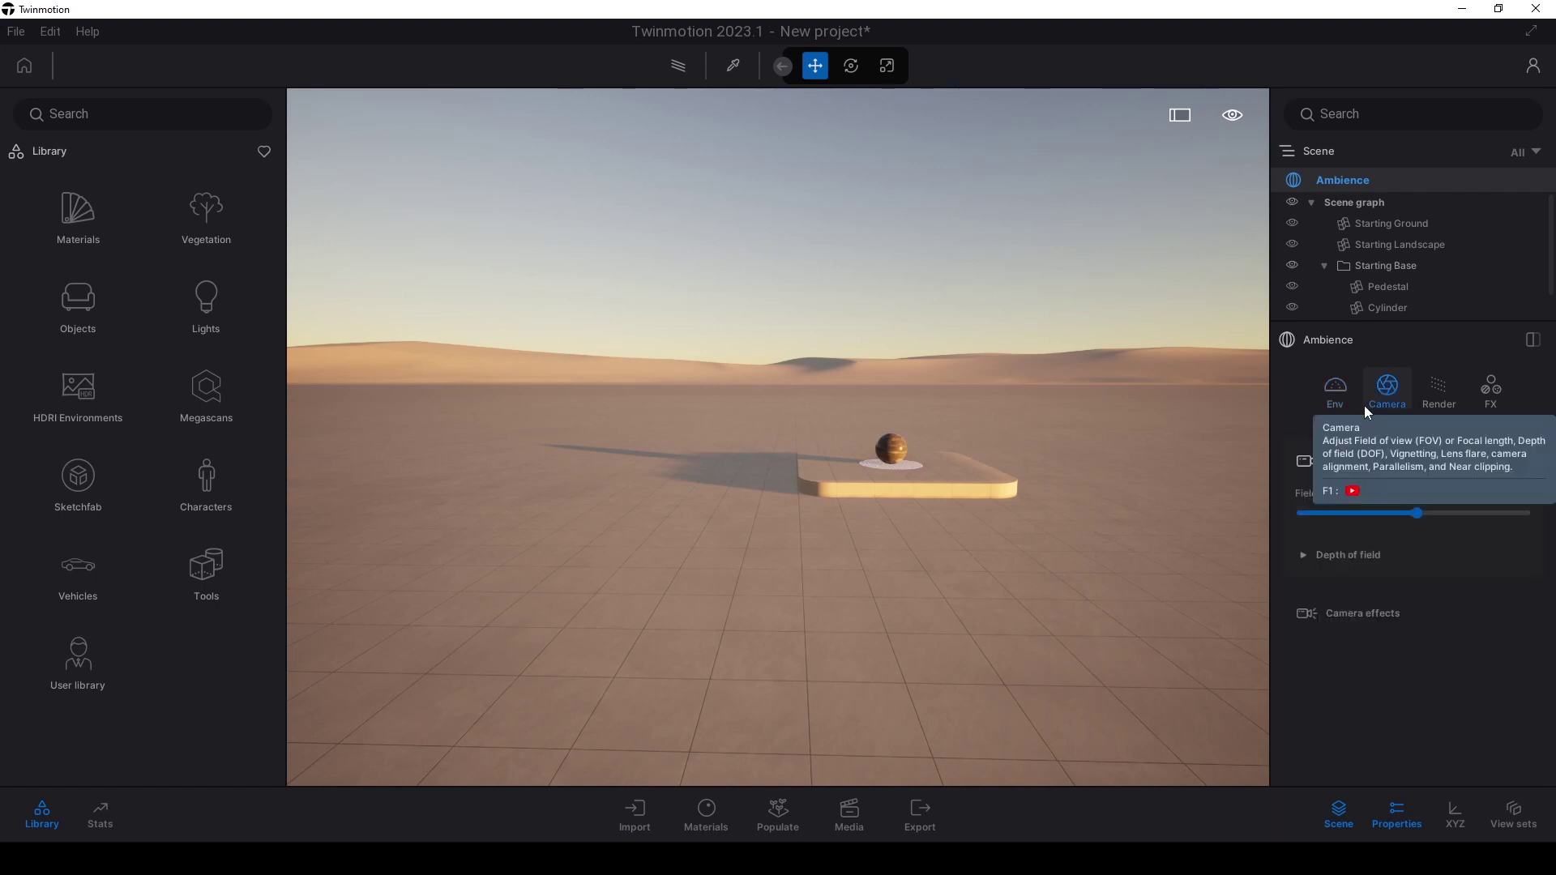
{"action": "left_click", "coordinate": [1447, 390]}
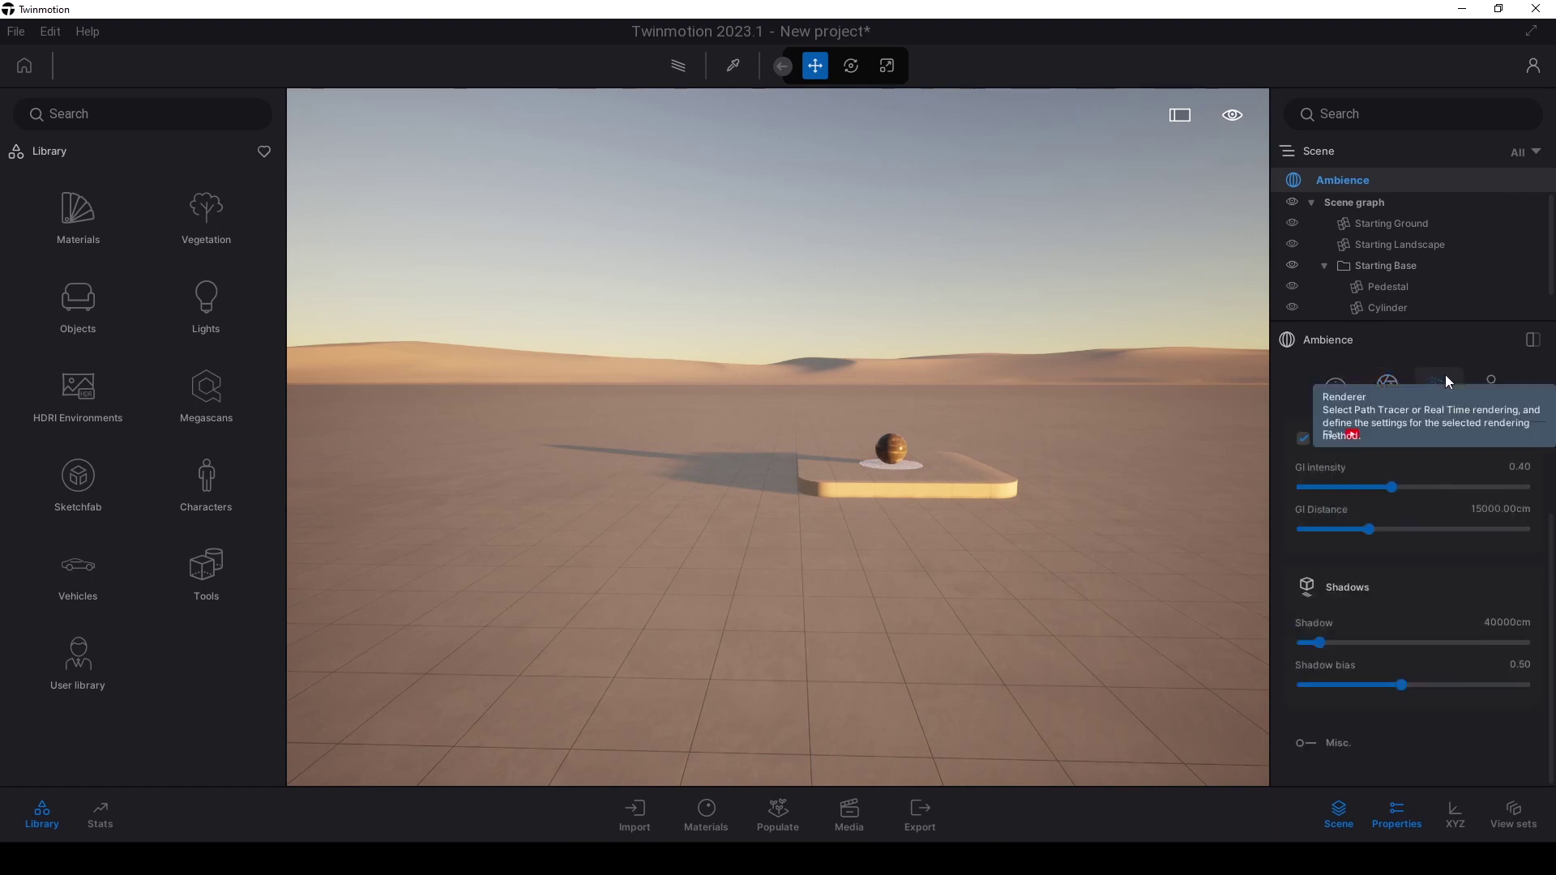
{"action": "left_click", "coordinate": [1494, 397]}
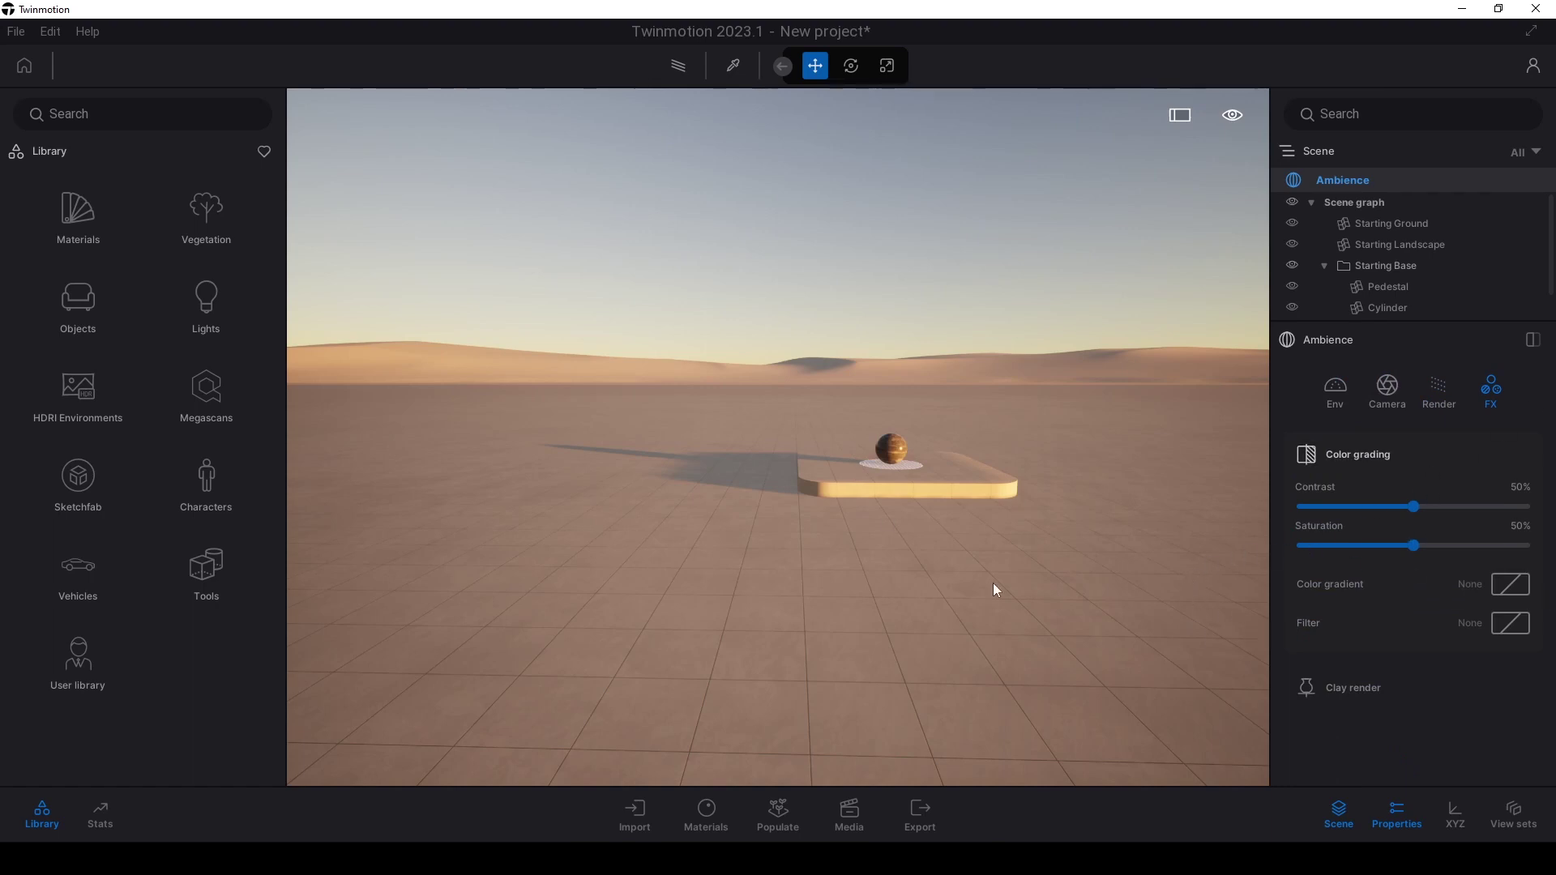
Add a new white material, try it on the ground, then undo
{"action": "left_click", "coordinate": [709, 806]}
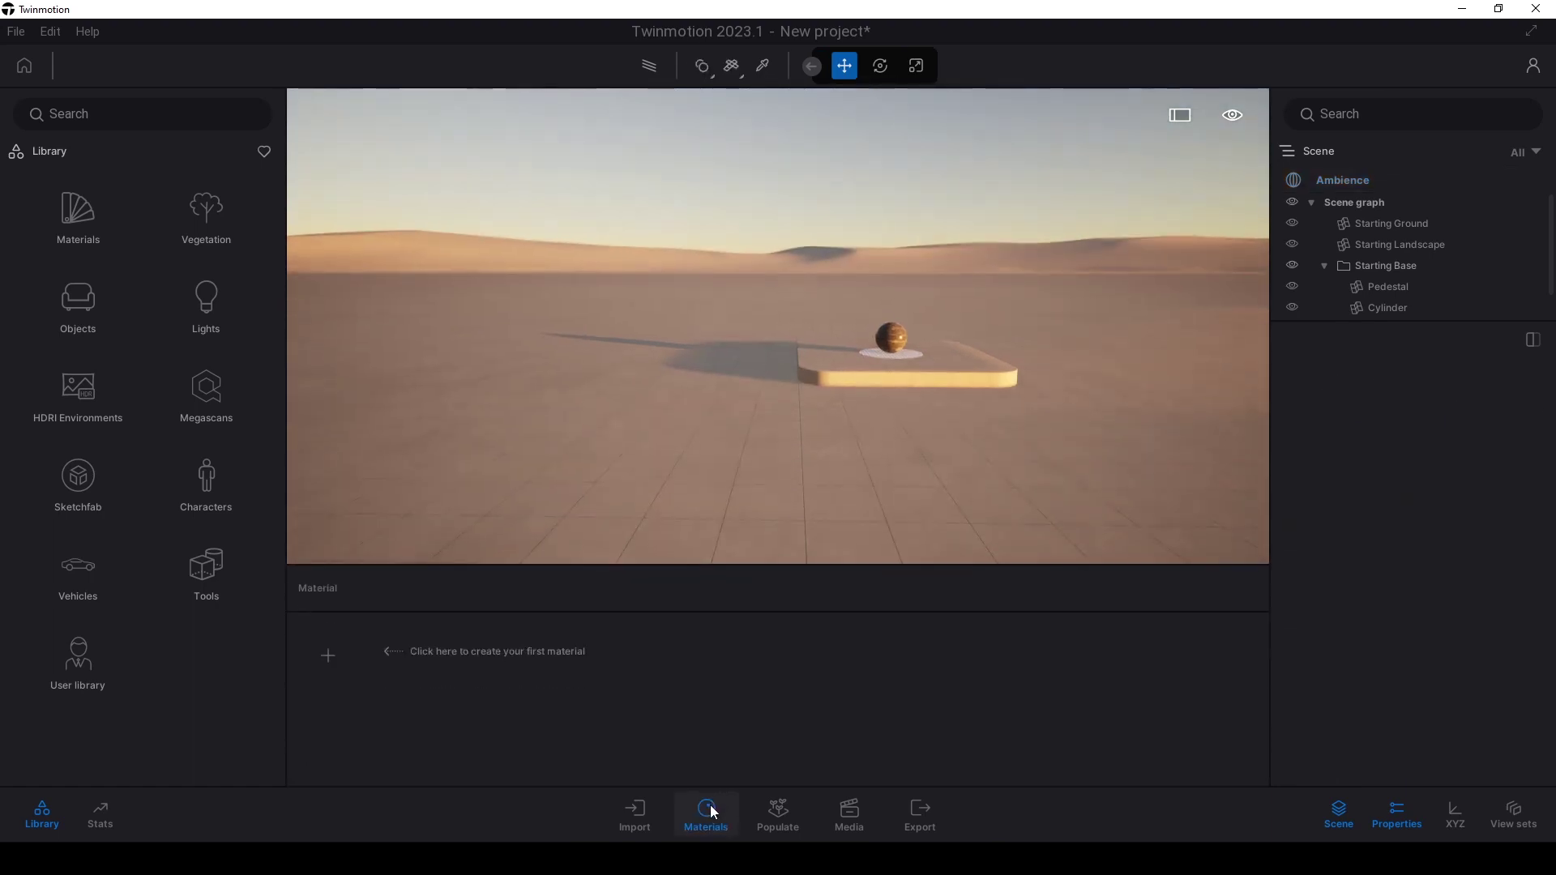
{"action": "left_click", "coordinate": [314, 657]}
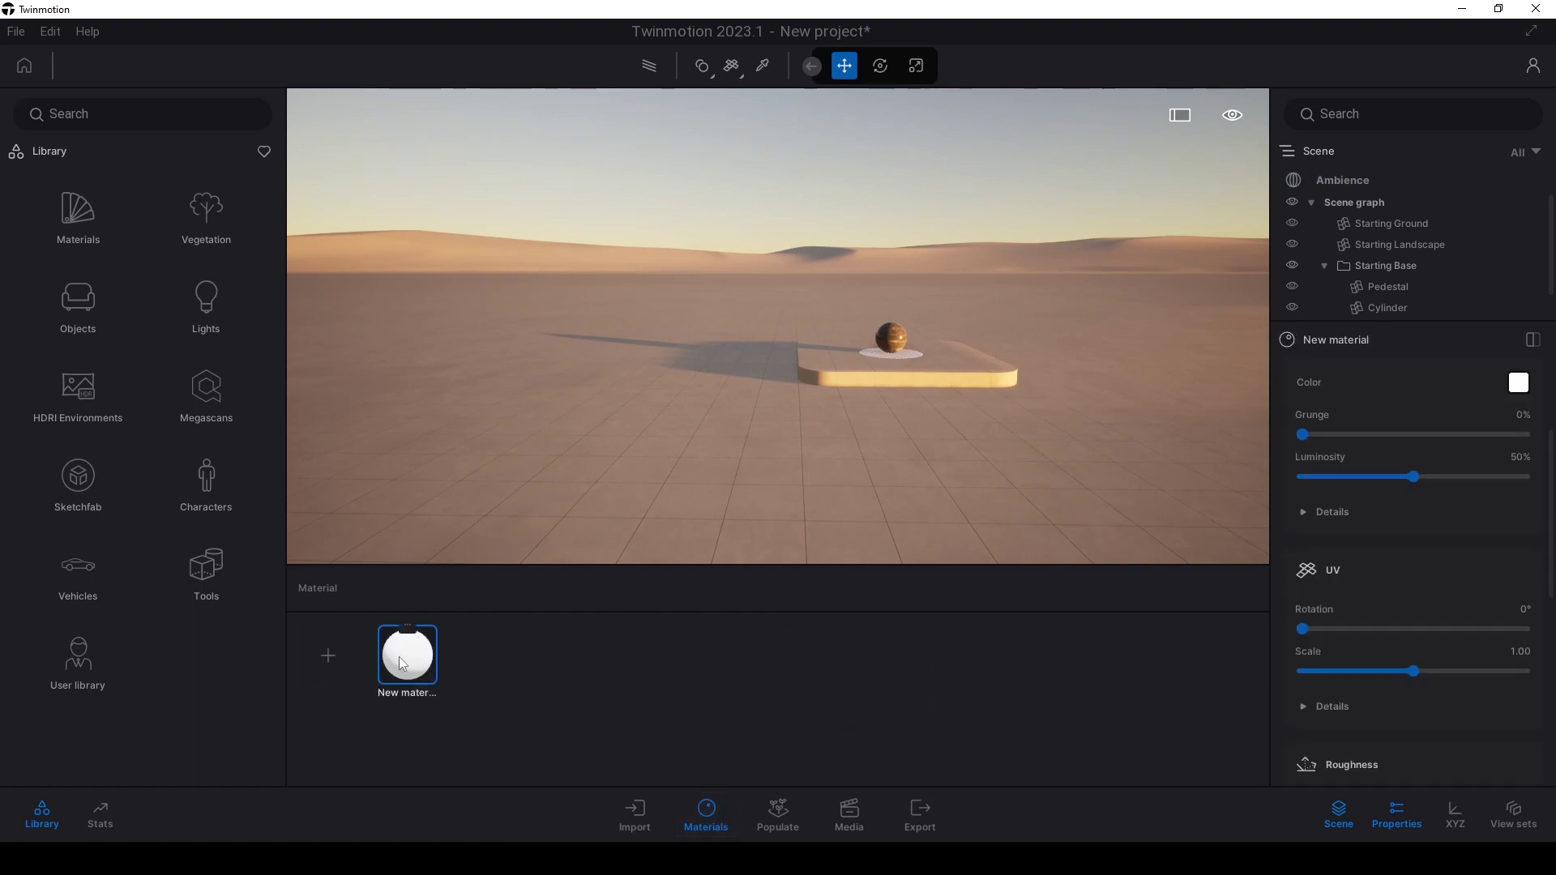
{"action": "left_click_drag", "start_coordinate": [408, 654], "coordinate": [702, 463]}
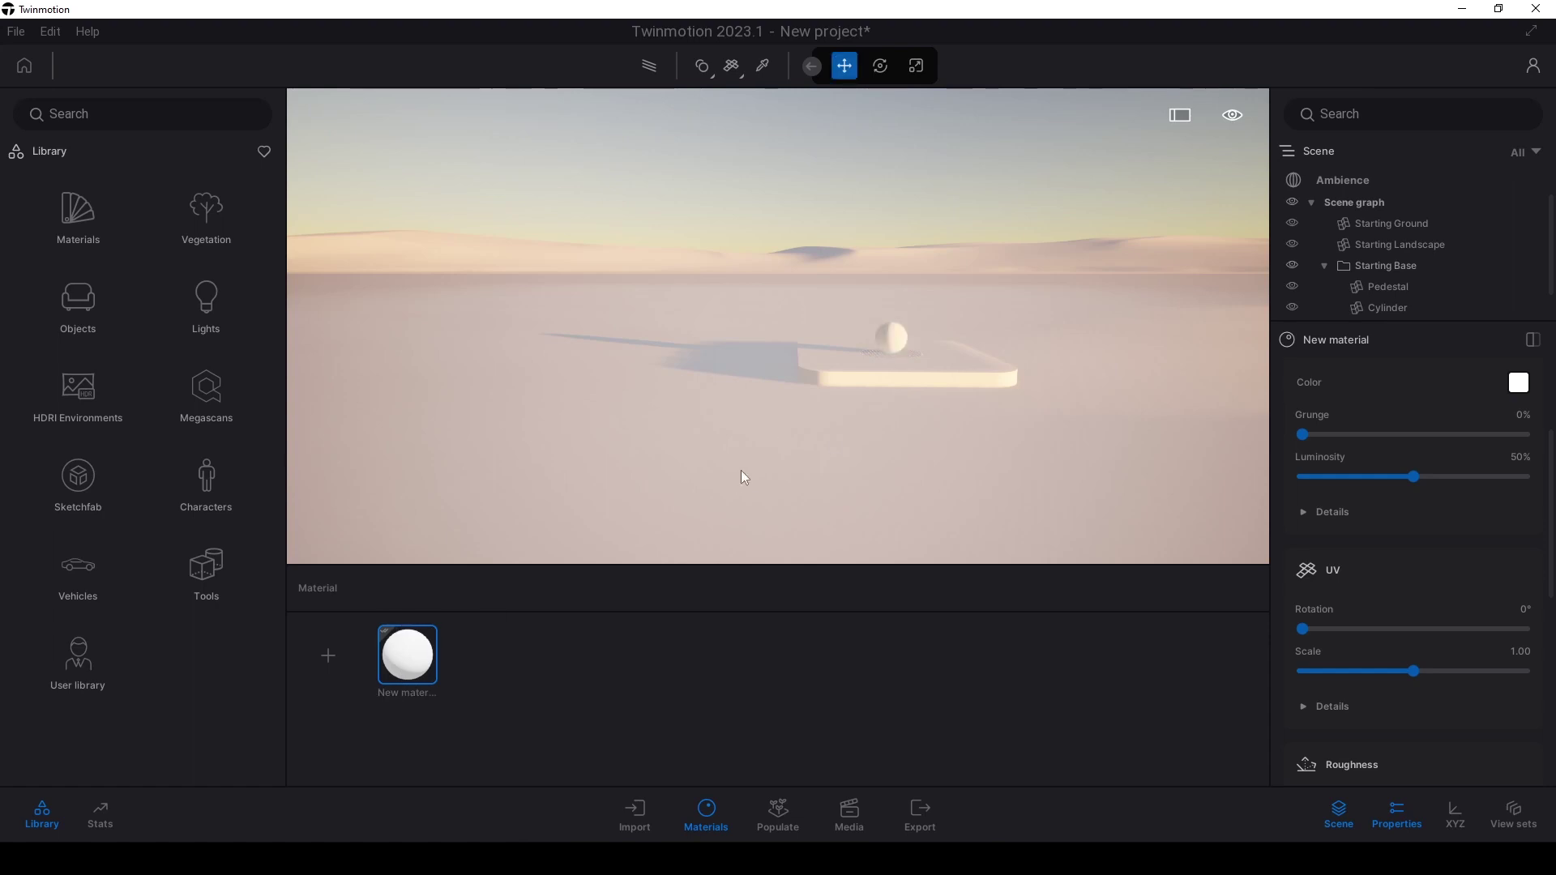
{"action": "key", "text": "ctrl+z"}
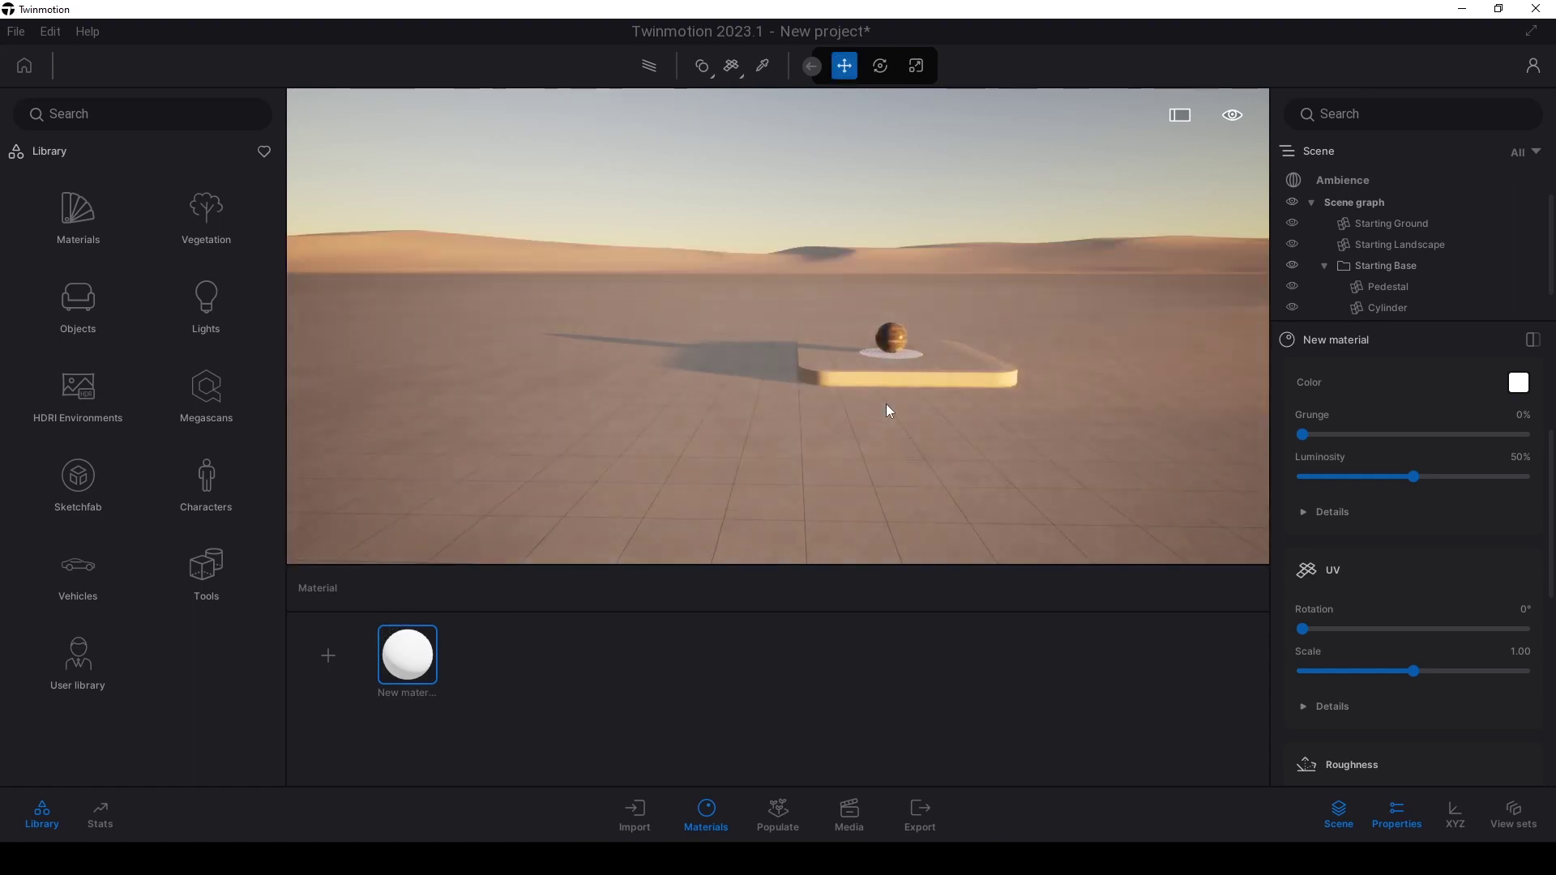
Apply Grass 5 from Library Materials > Ground > Nature to the ground, then undo it
{"action": "left_click", "coordinate": [59, 234]}
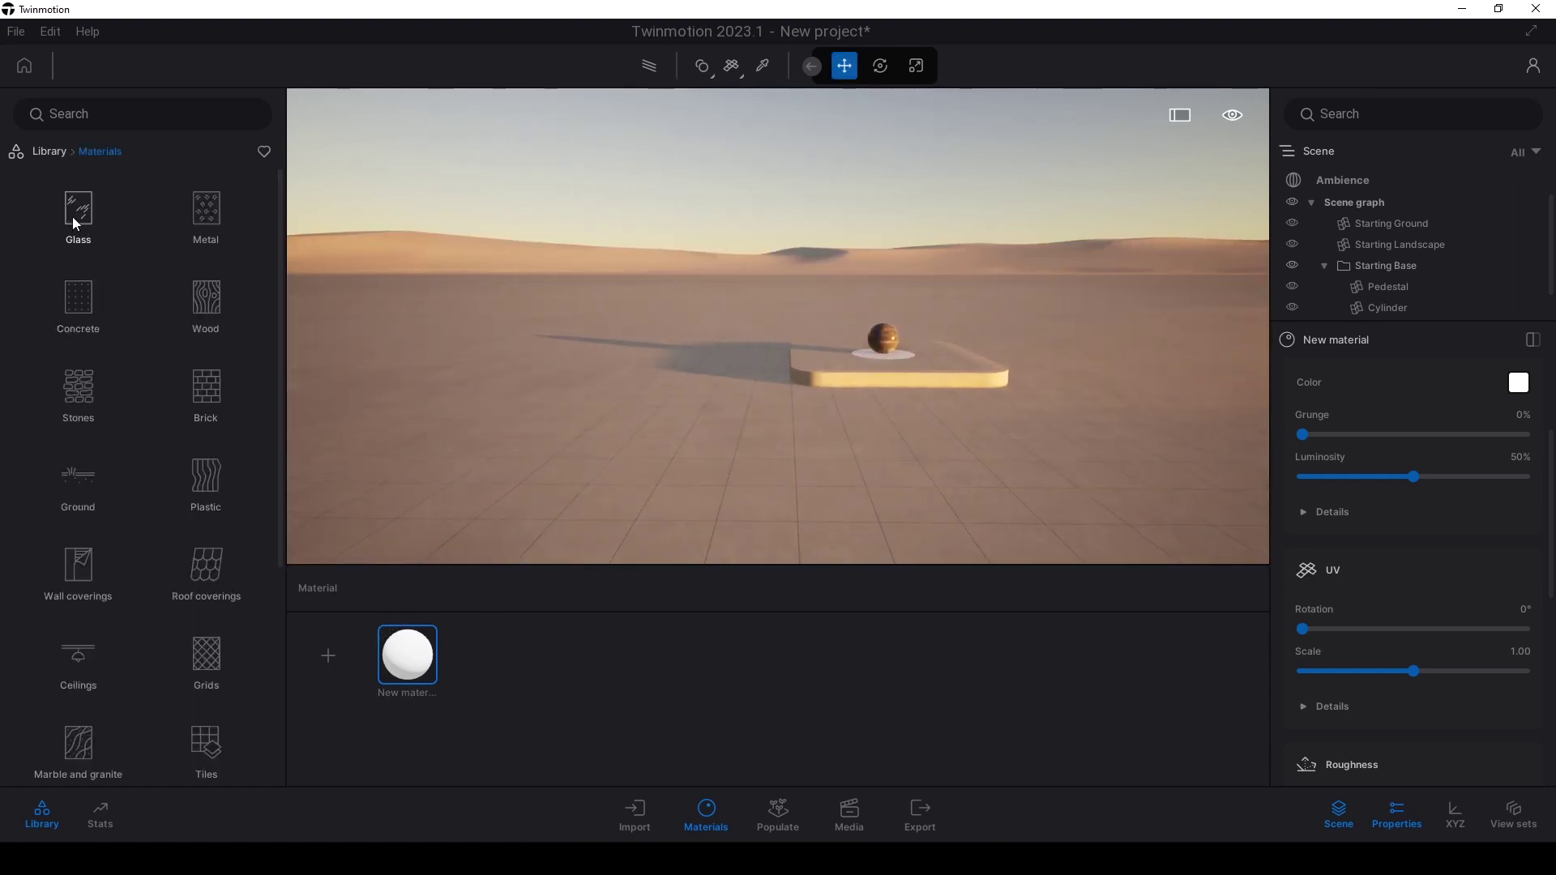
{"action": "left_click", "coordinate": [84, 486]}
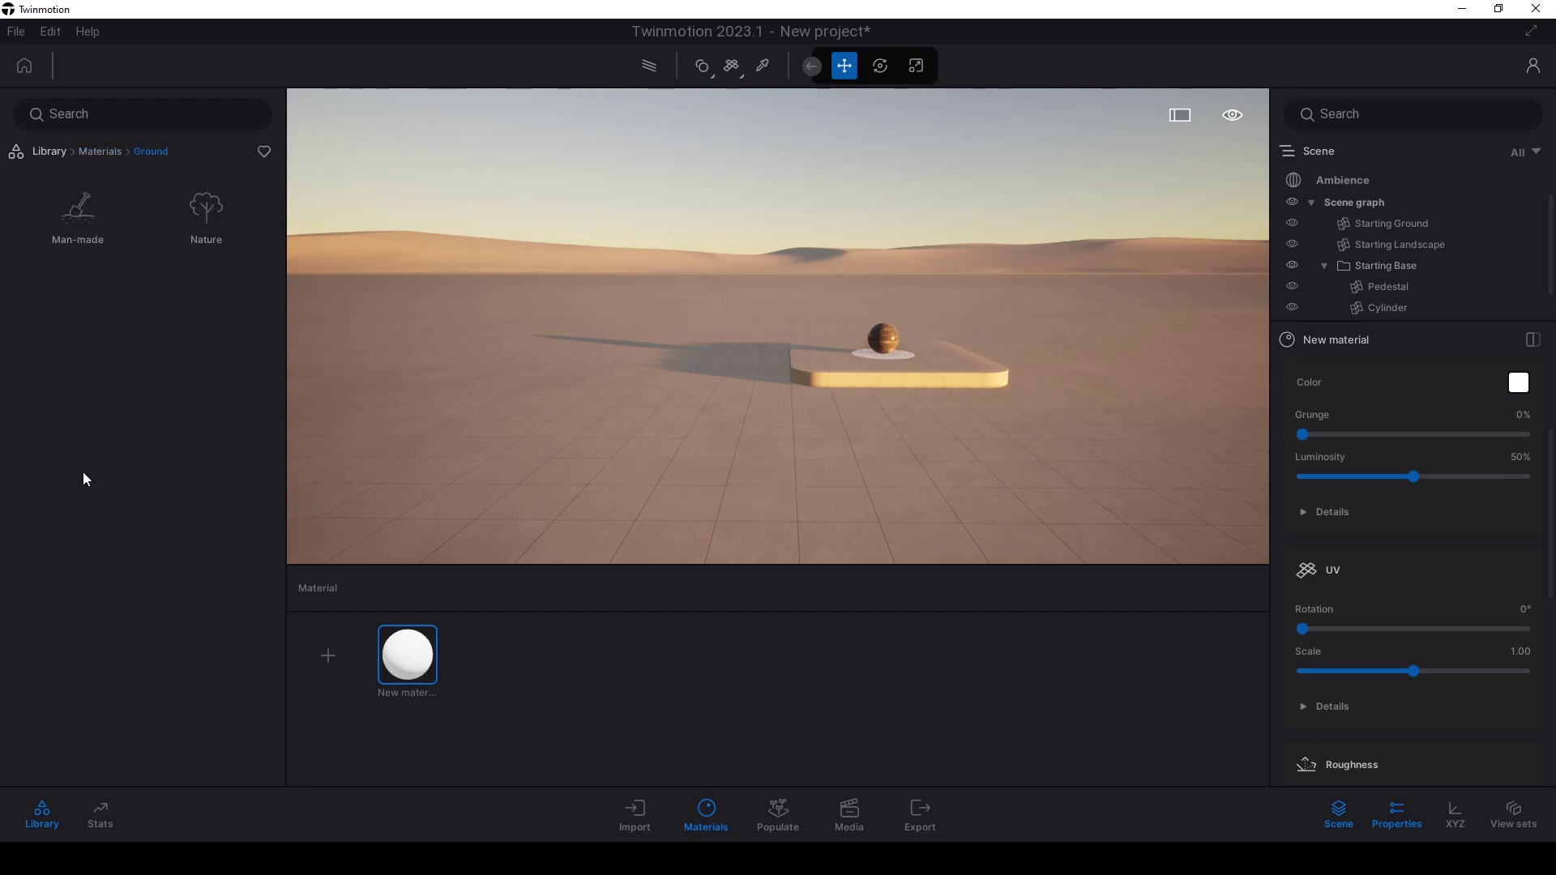
{"action": "left_click", "coordinate": [198, 228]}
{"action": "mouse_move", "coordinate": [78, 379]}
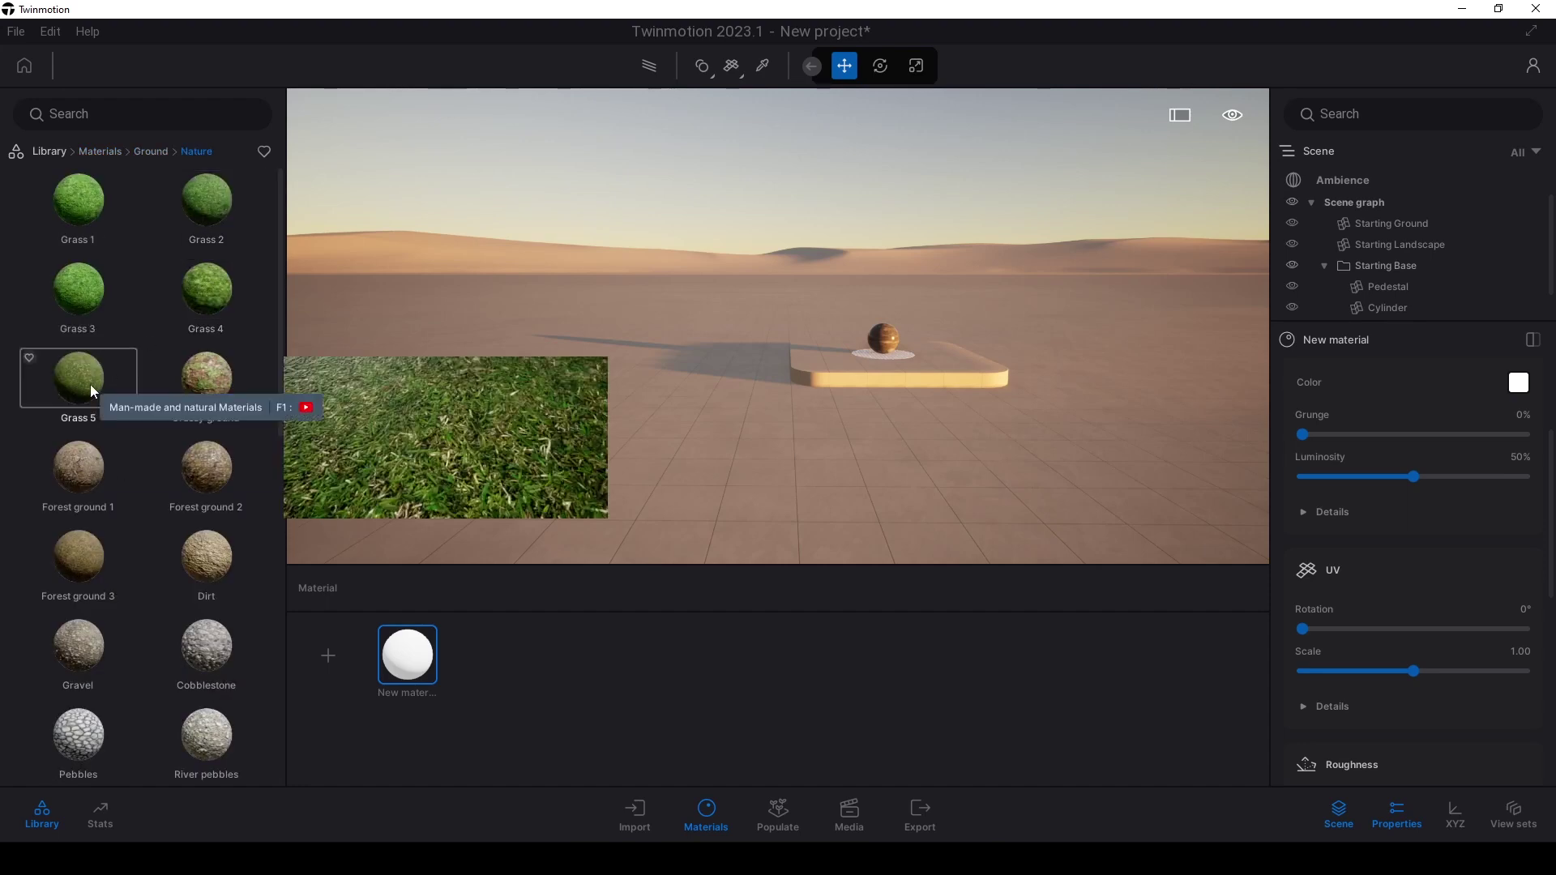
{"action": "left_click_drag", "start_coordinate": [91, 387], "coordinate": [481, 424]}
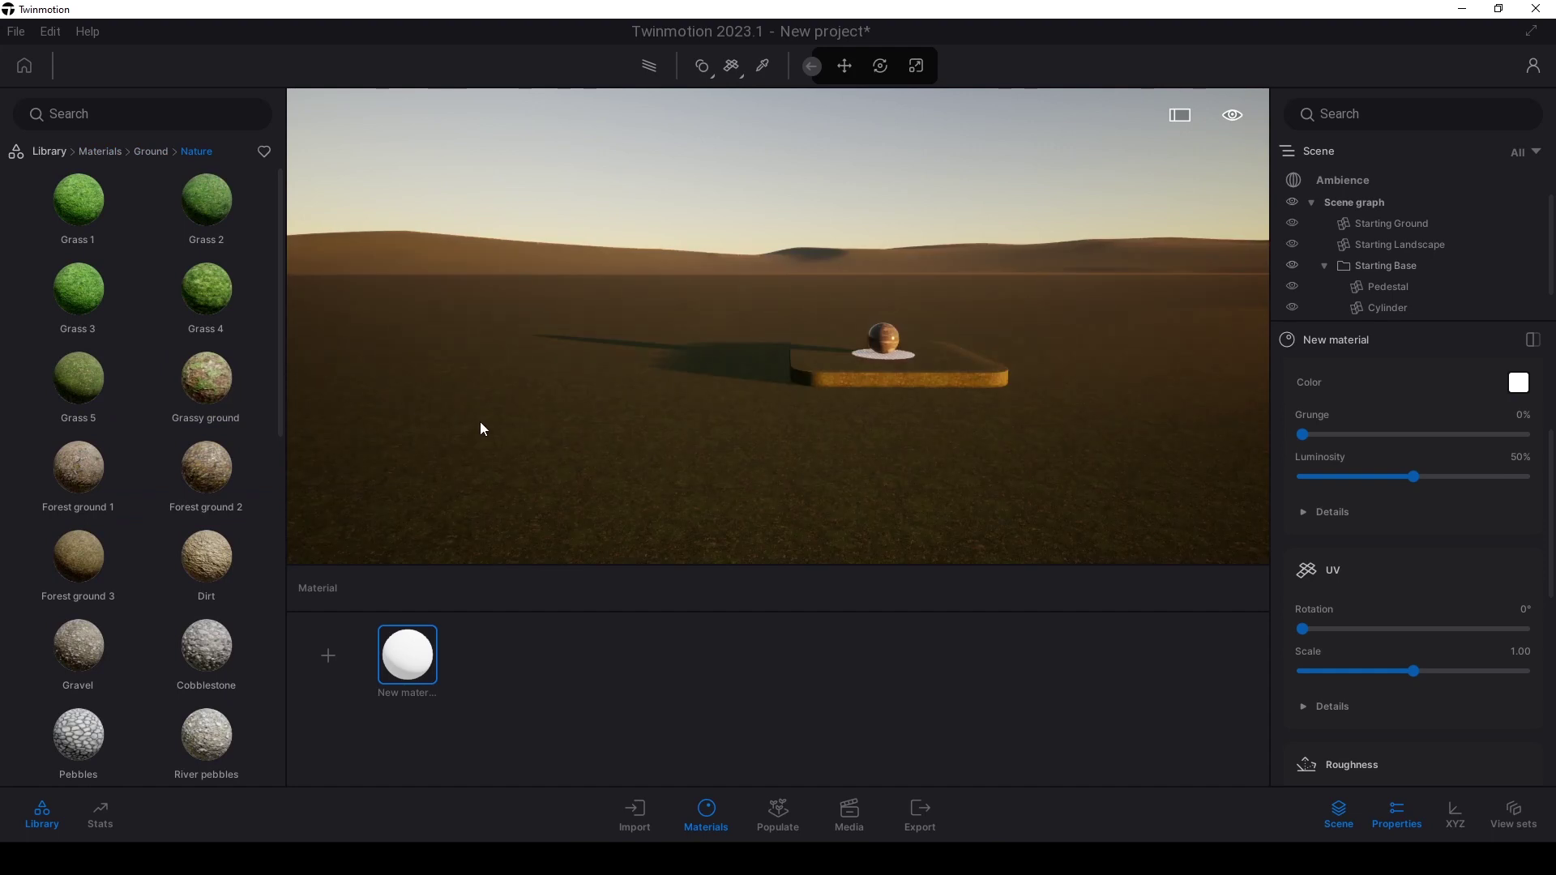
{"action": "left_click_drag", "start_coordinate": [796, 441], "coordinate": [796, 441]}
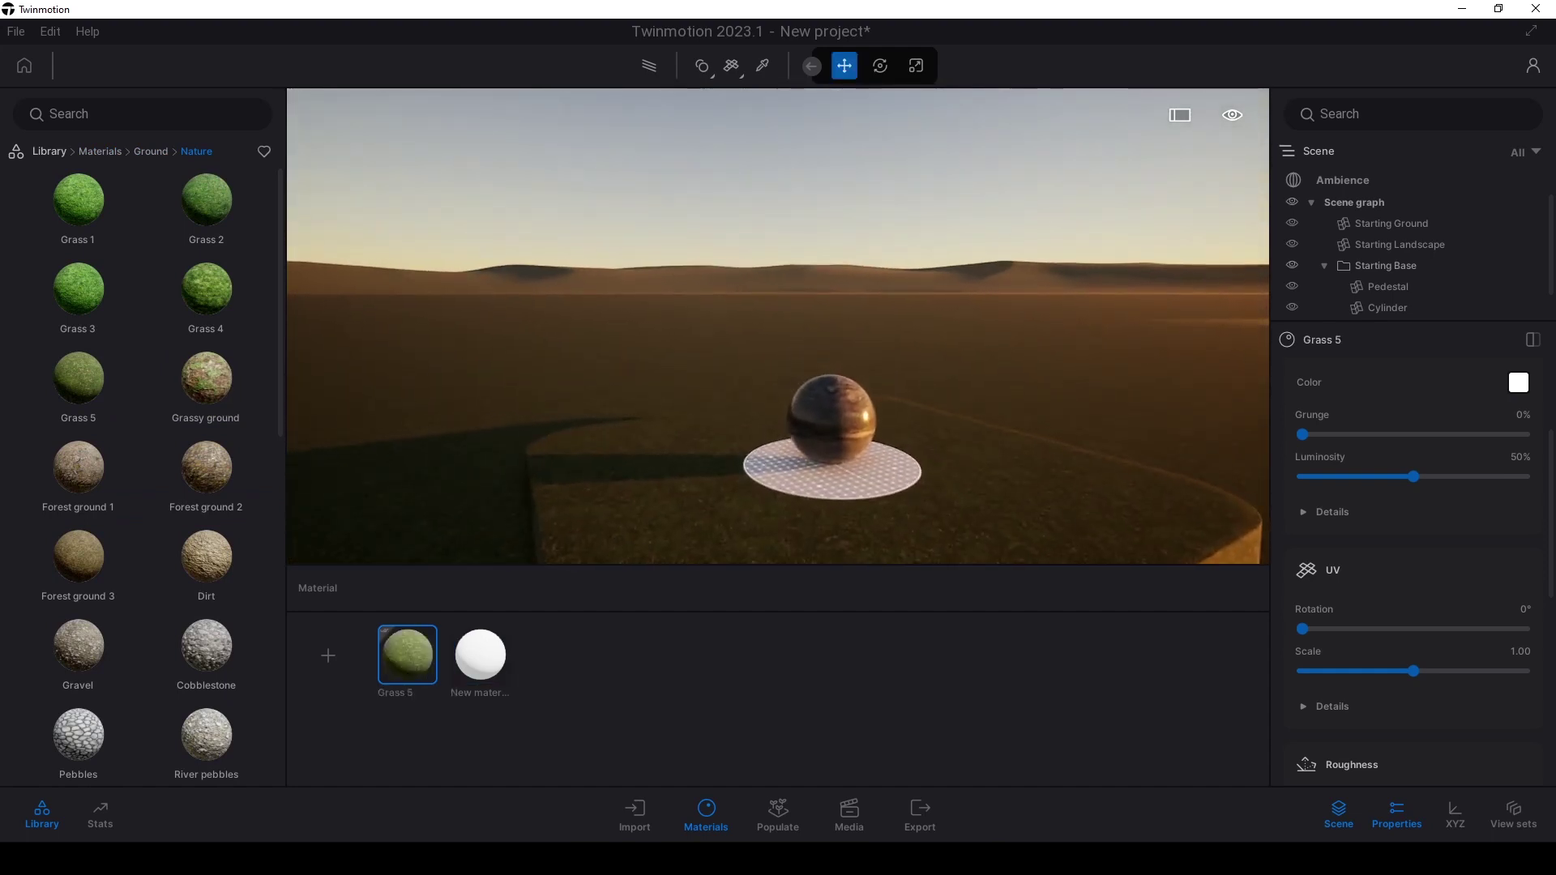
{"action": "scroll", "coordinate": [794, 435], "scroll_direction": "down", "scroll_amount": 3}
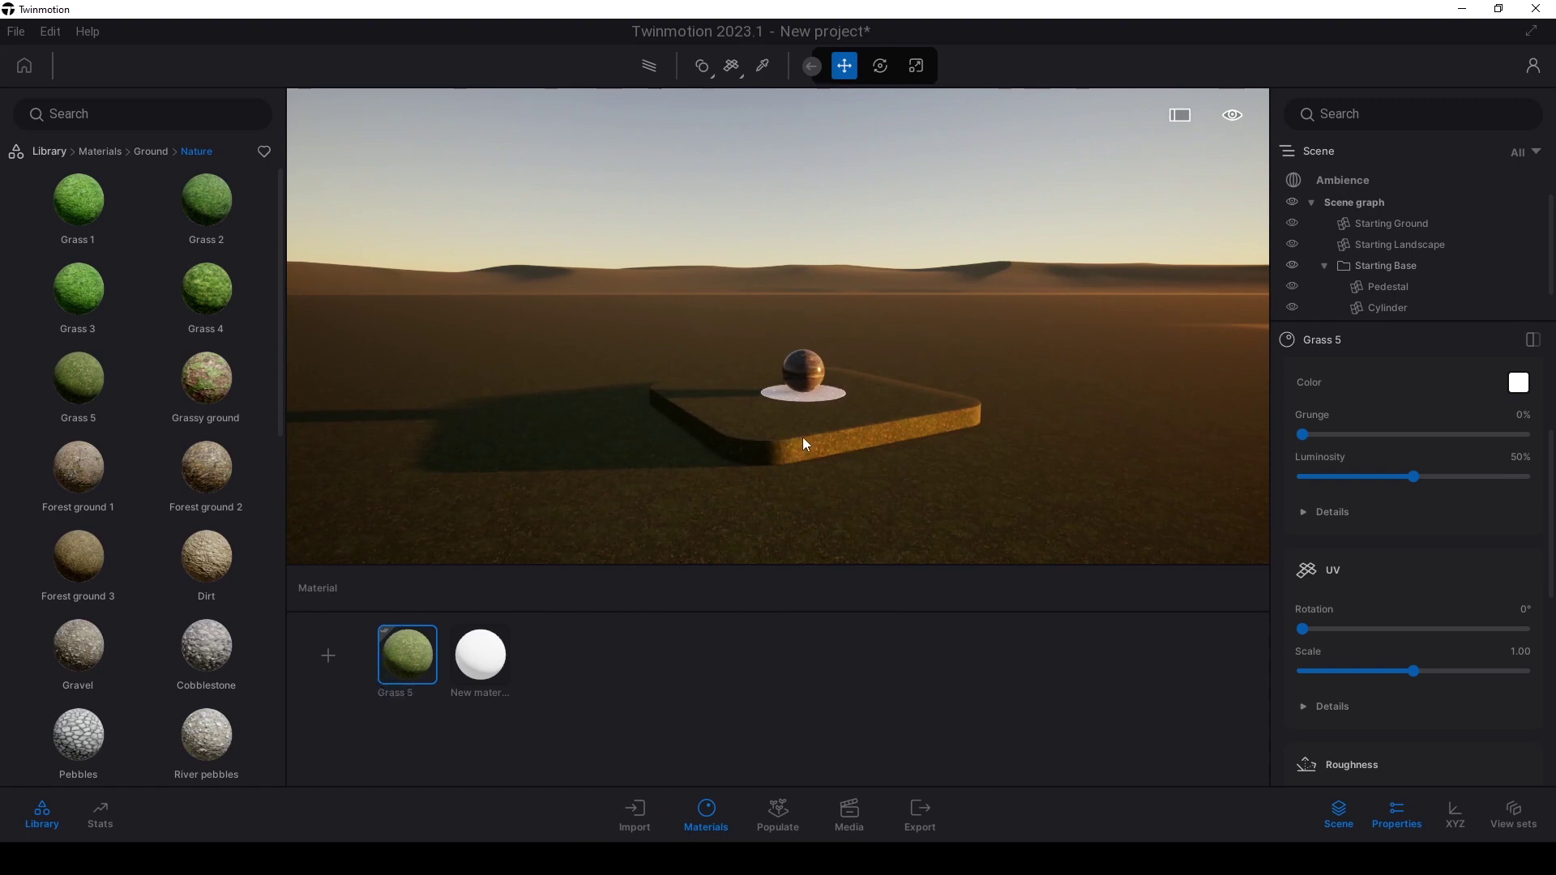
{"action": "key", "text": "ctrl+z"}
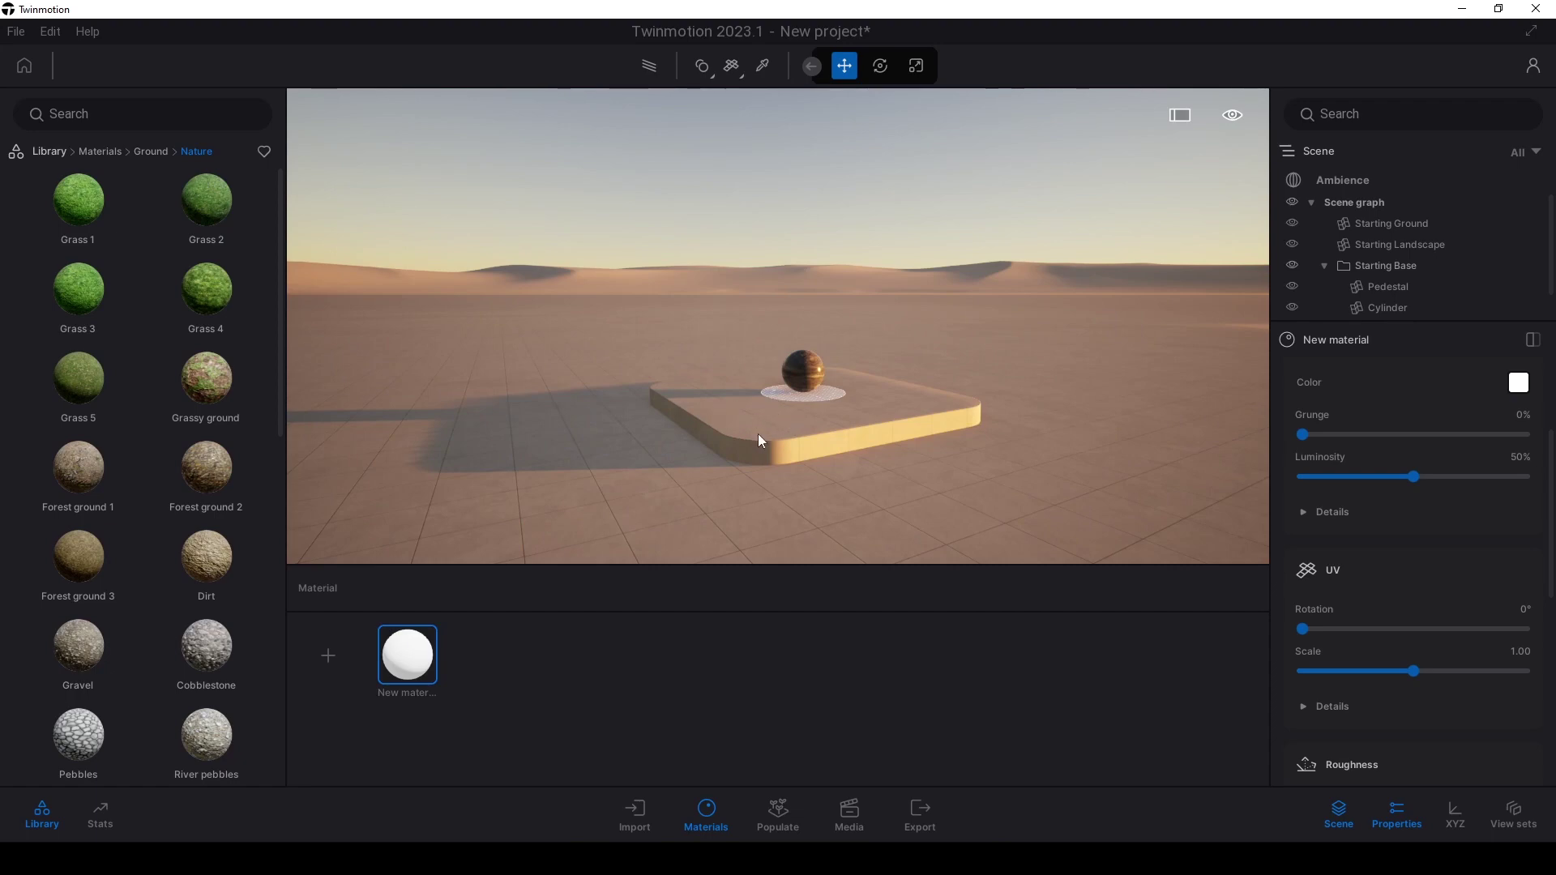
{"action": "left_click", "coordinate": [702, 71]}
Set picking to Apply to object, then apply Grass 5 to the ground and Cobblestone to the pedestal
{"action": "left_click", "coordinate": [699, 71]}
{"action": "left_click", "coordinate": [687, 134]}
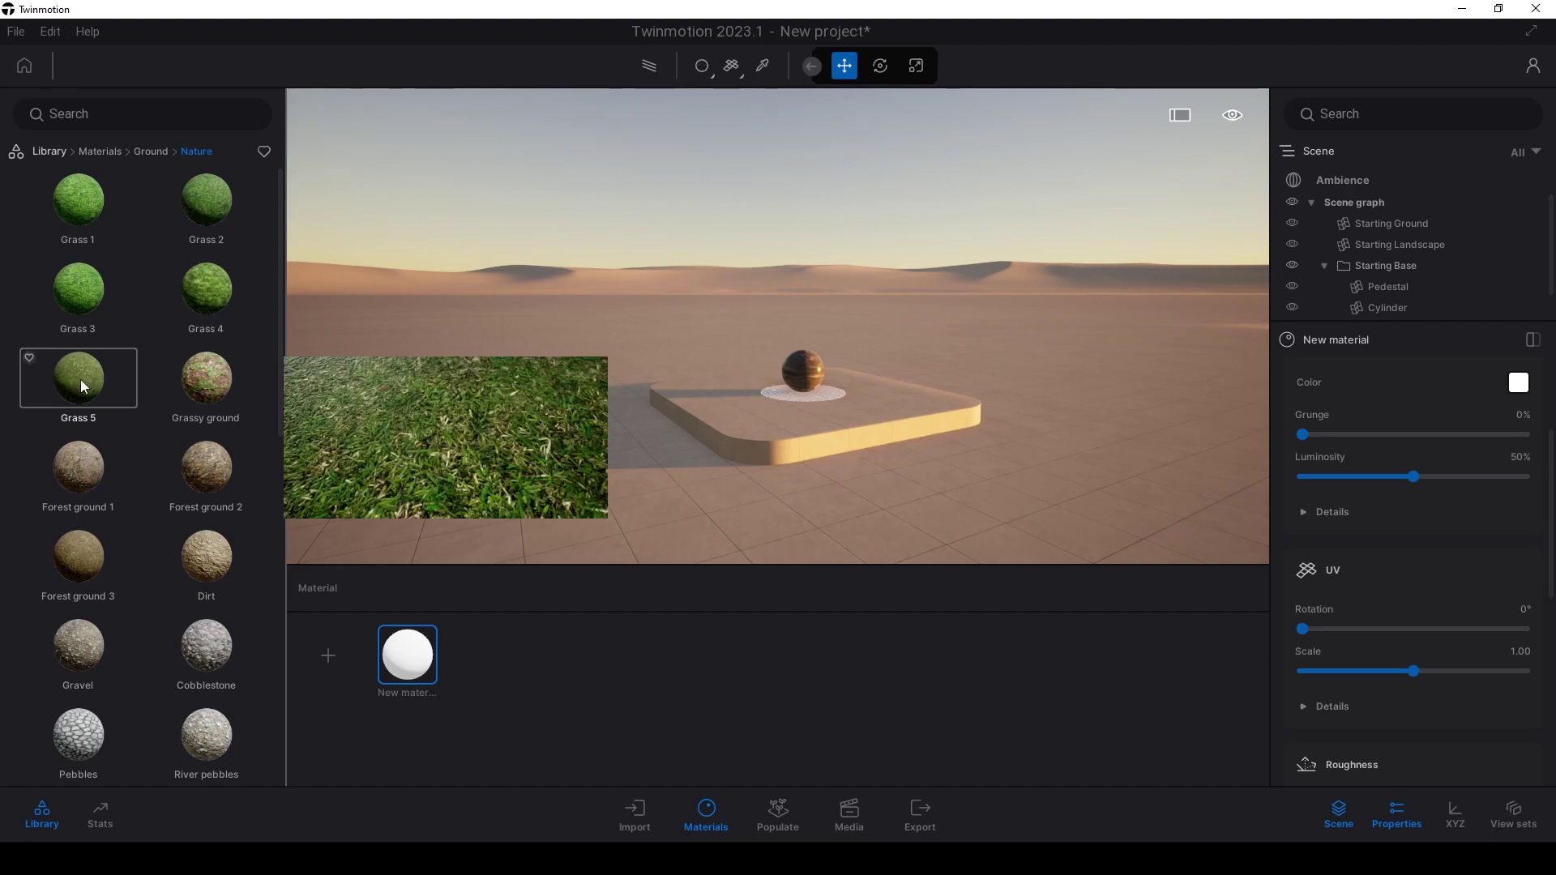
{"action": "left_click_drag", "start_coordinate": [229, 374], "coordinate": [512, 450]}
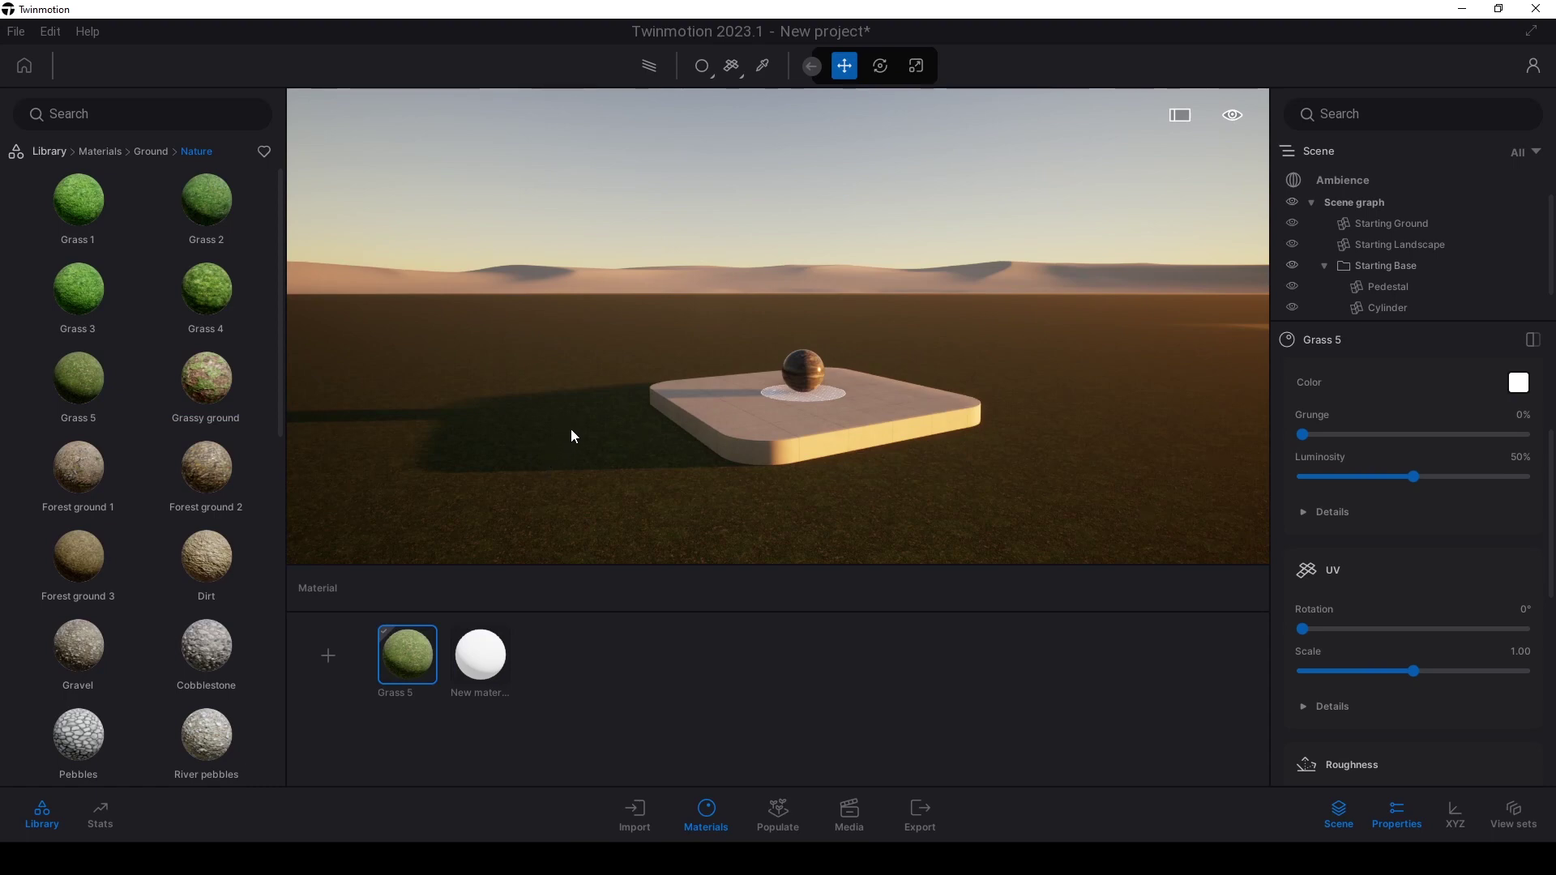
{"action": "mouse_move", "coordinate": [207, 647]}
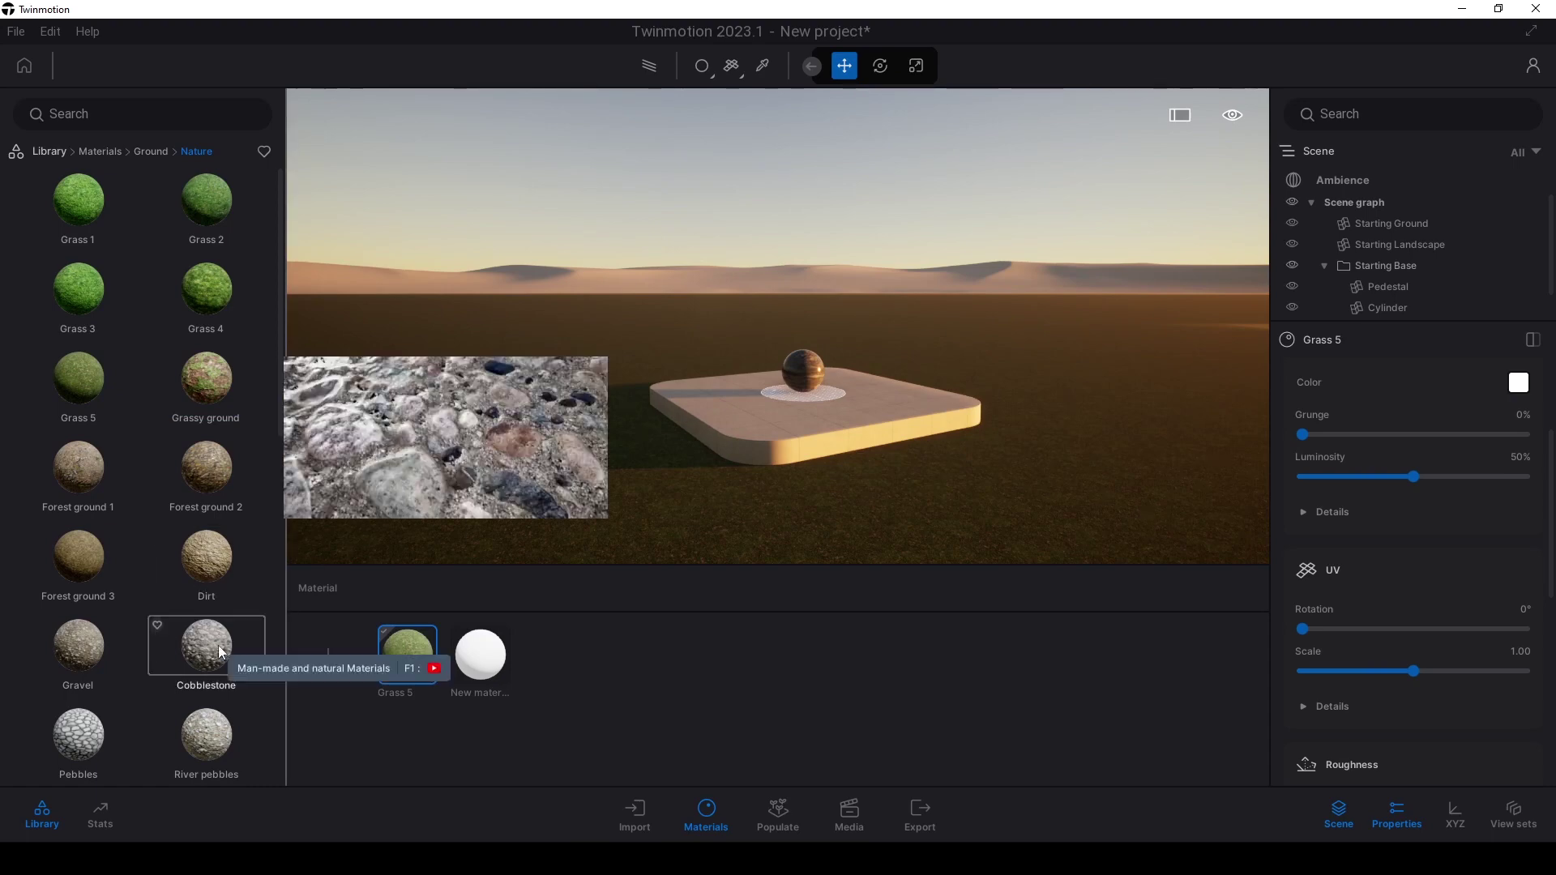
{"action": "left_click_drag", "start_coordinate": [221, 653], "coordinate": [726, 430]}
{"action": "scroll", "coordinate": [901, 435], "scroll_direction": "up", "scroll_amount": 5}
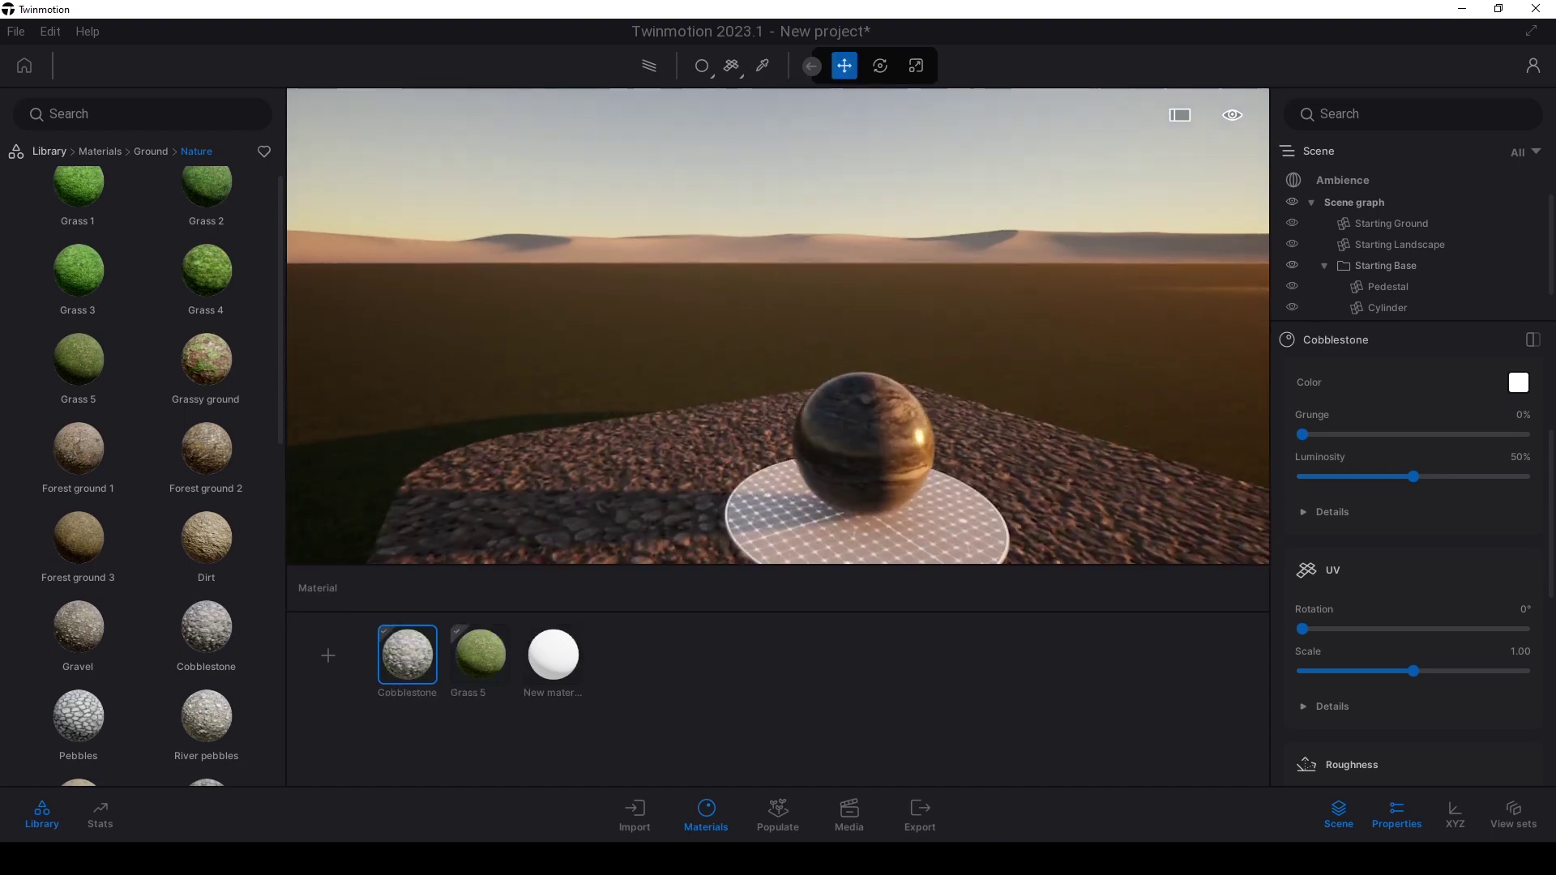
{"action": "scroll", "coordinate": [901, 435], "scroll_direction": "down", "scroll_amount": 5}
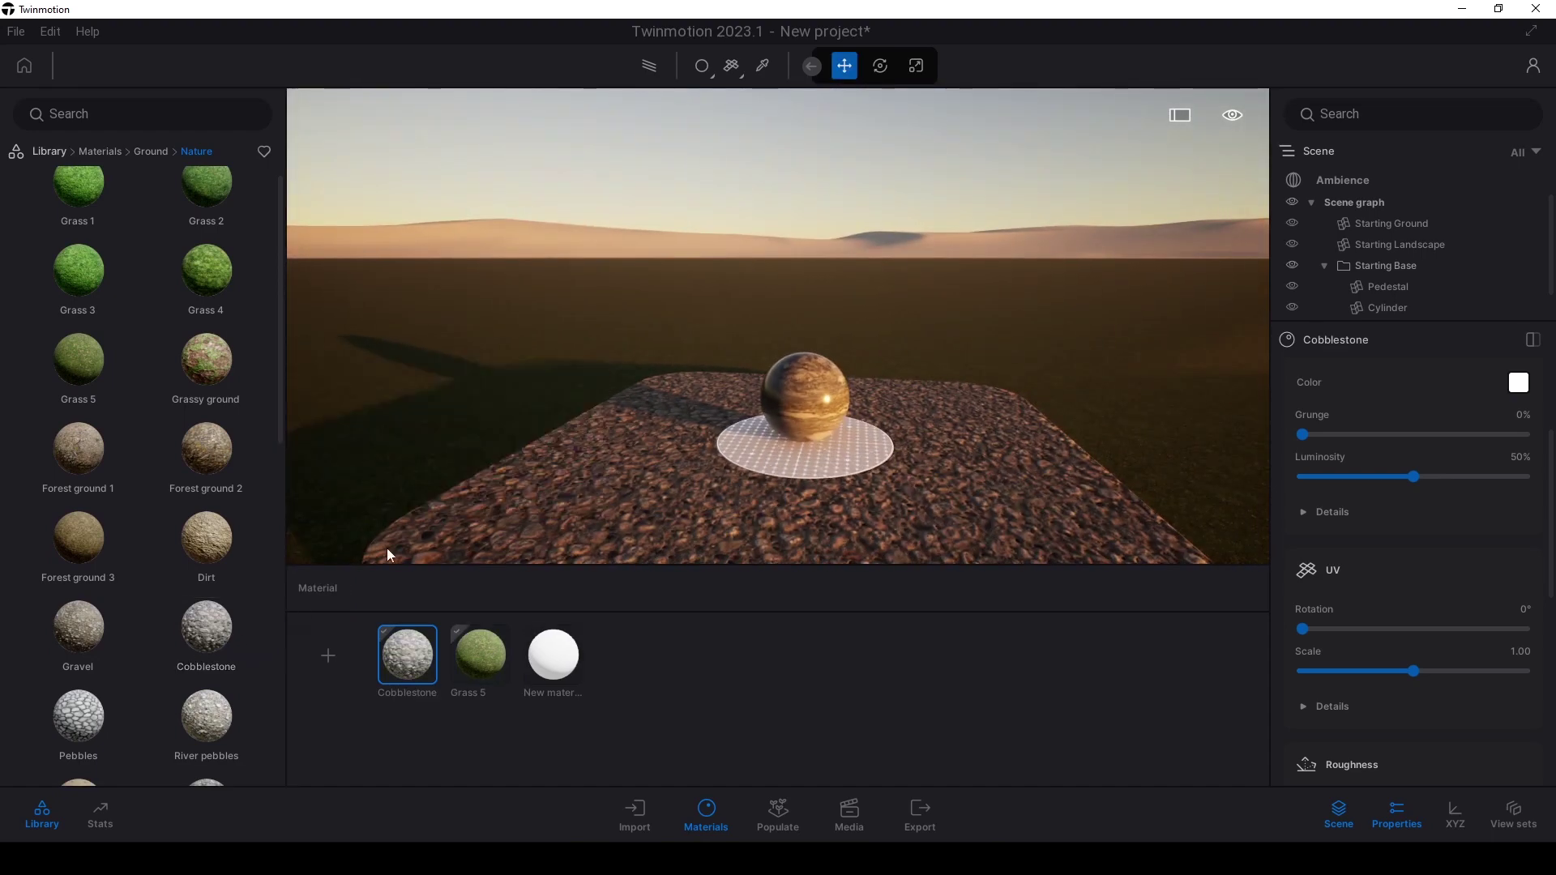
{"action": "scroll", "coordinate": [389, 555], "scroll_direction": "down", "scroll_amount": 3}
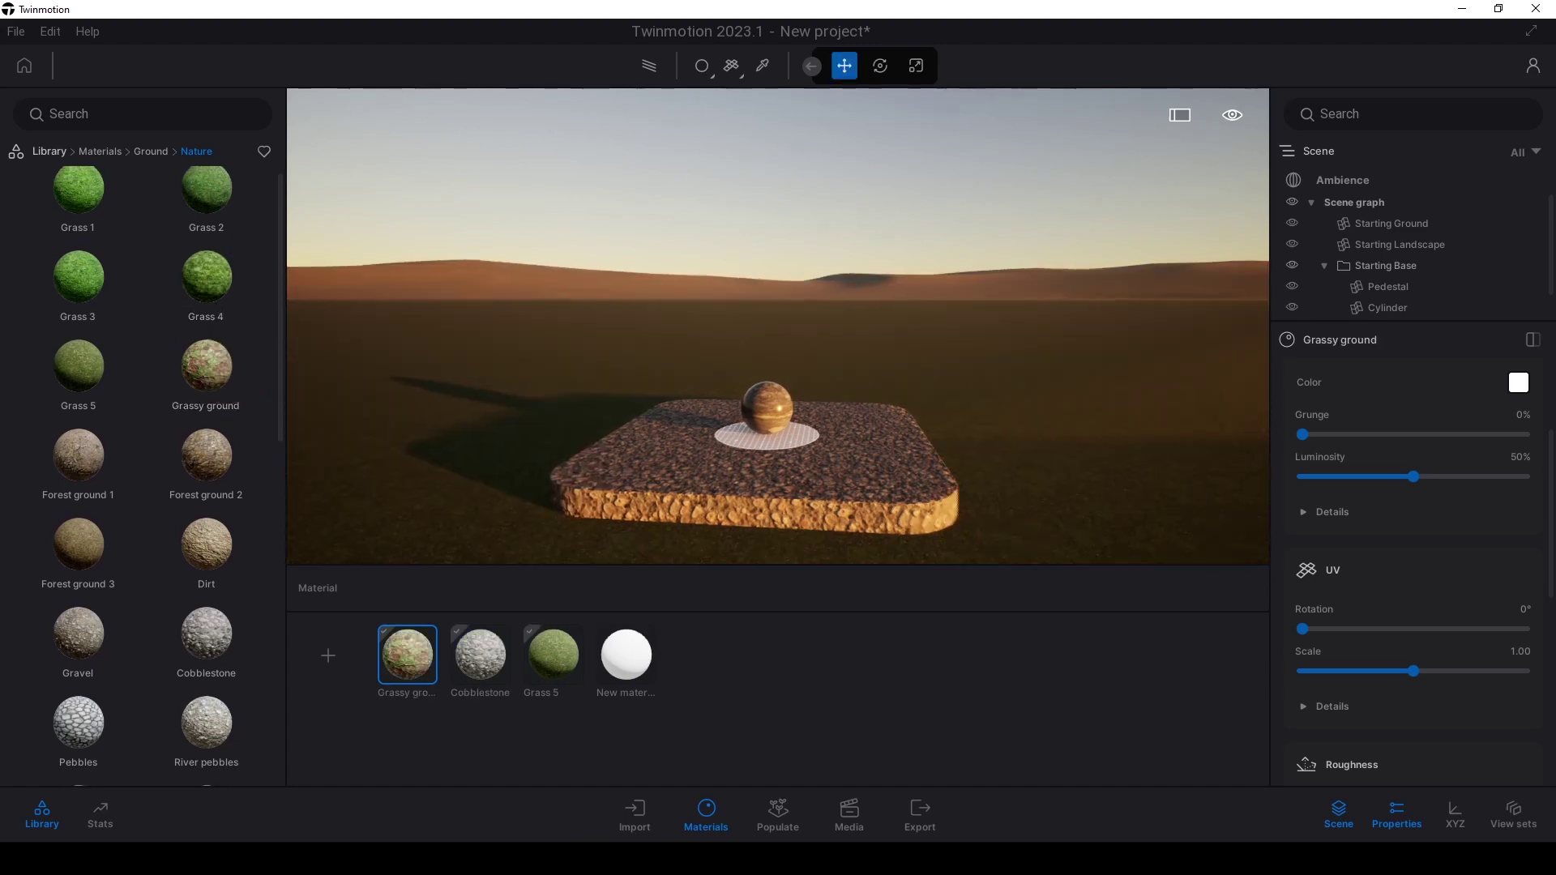
{"action": "scroll", "coordinate": [890, 490], "scroll_direction": "down", "scroll_amount": 3}
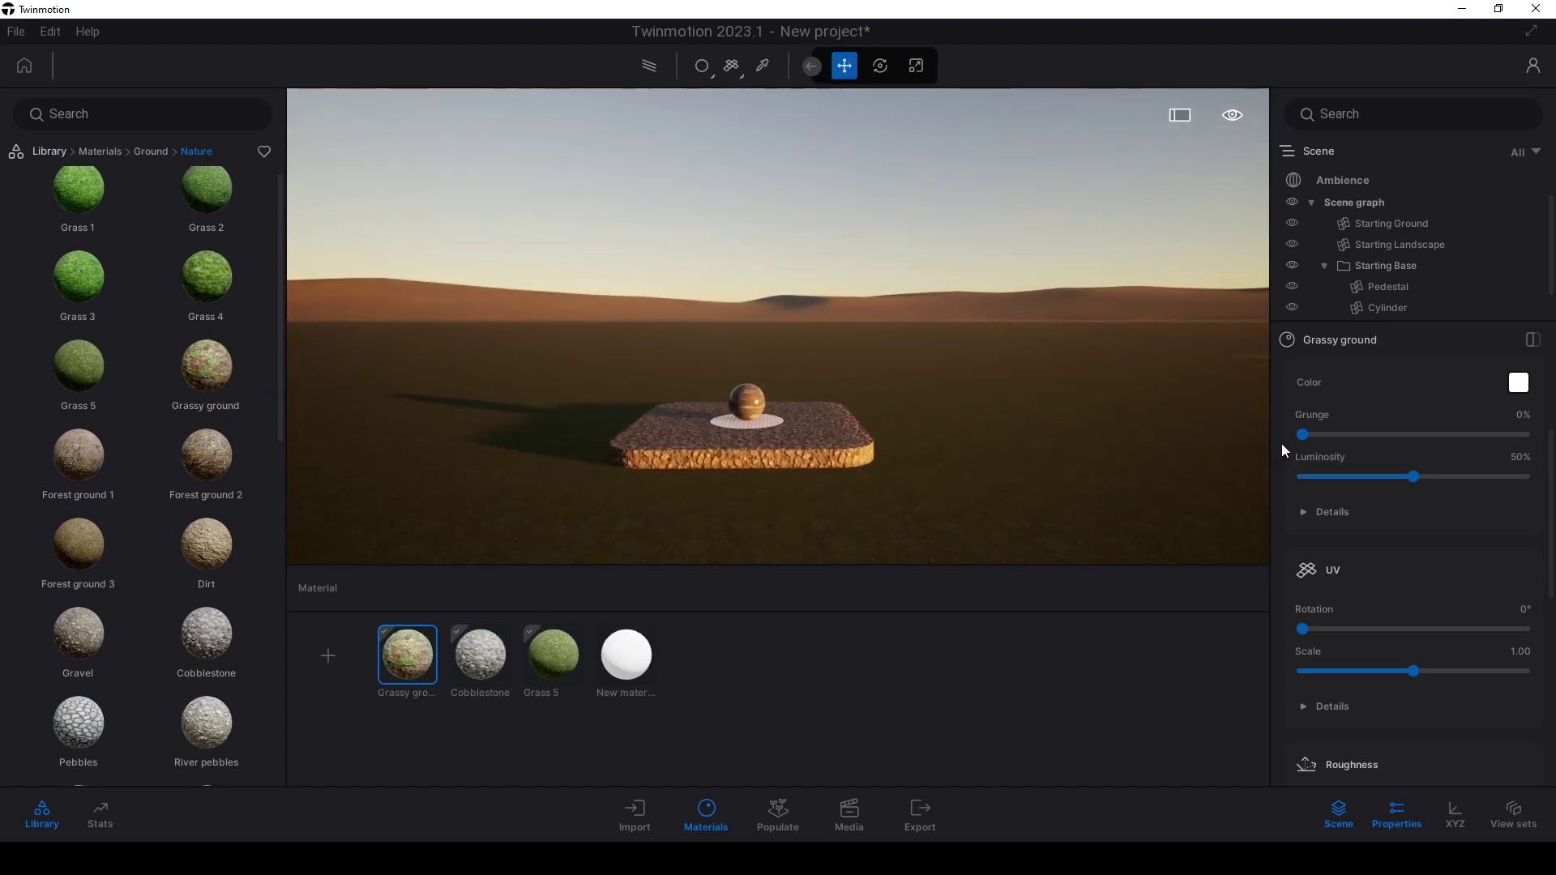
In Ambience environment settings, set time of day to 19:52 daylight
{"action": "left_click", "coordinate": [1332, 189]}
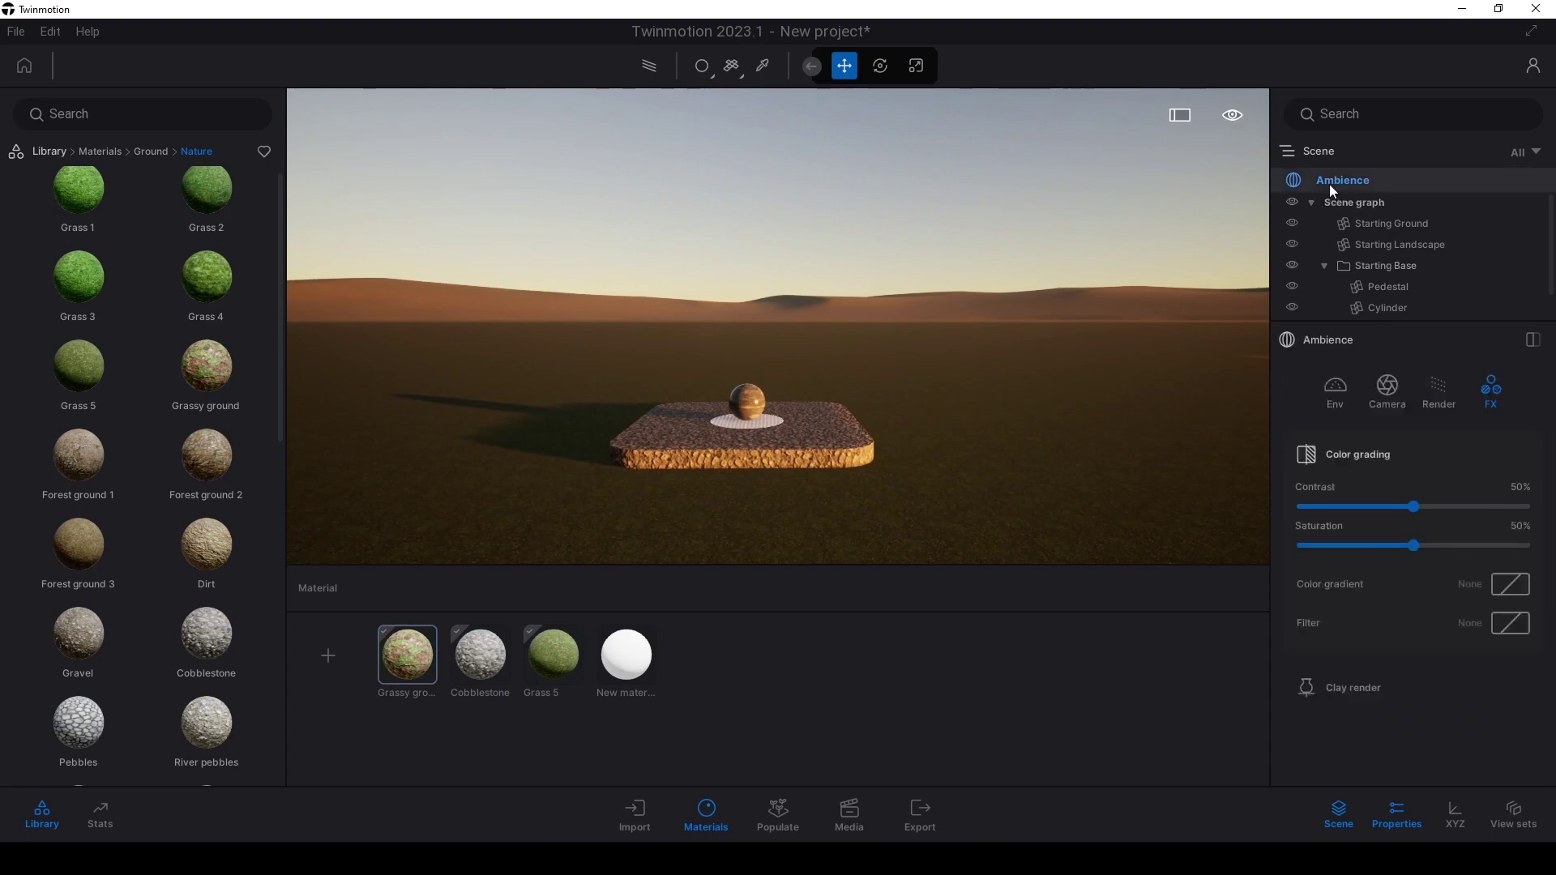
{"action": "left_click", "coordinate": [1337, 390]}
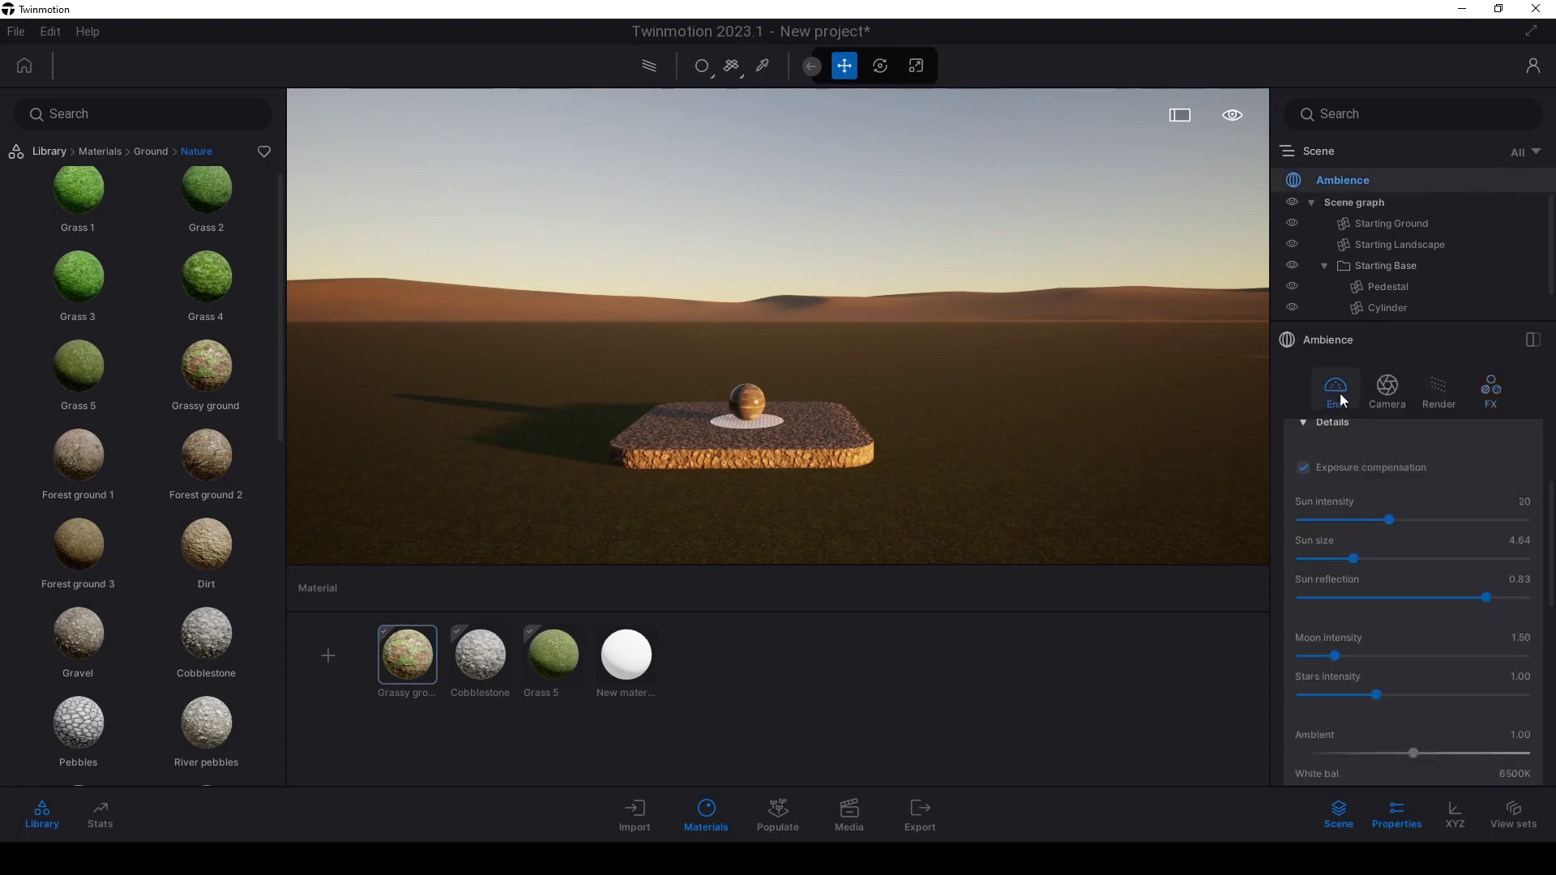
{"action": "left_click_drag", "start_coordinate": [1497, 514], "coordinate": [1486, 513]}
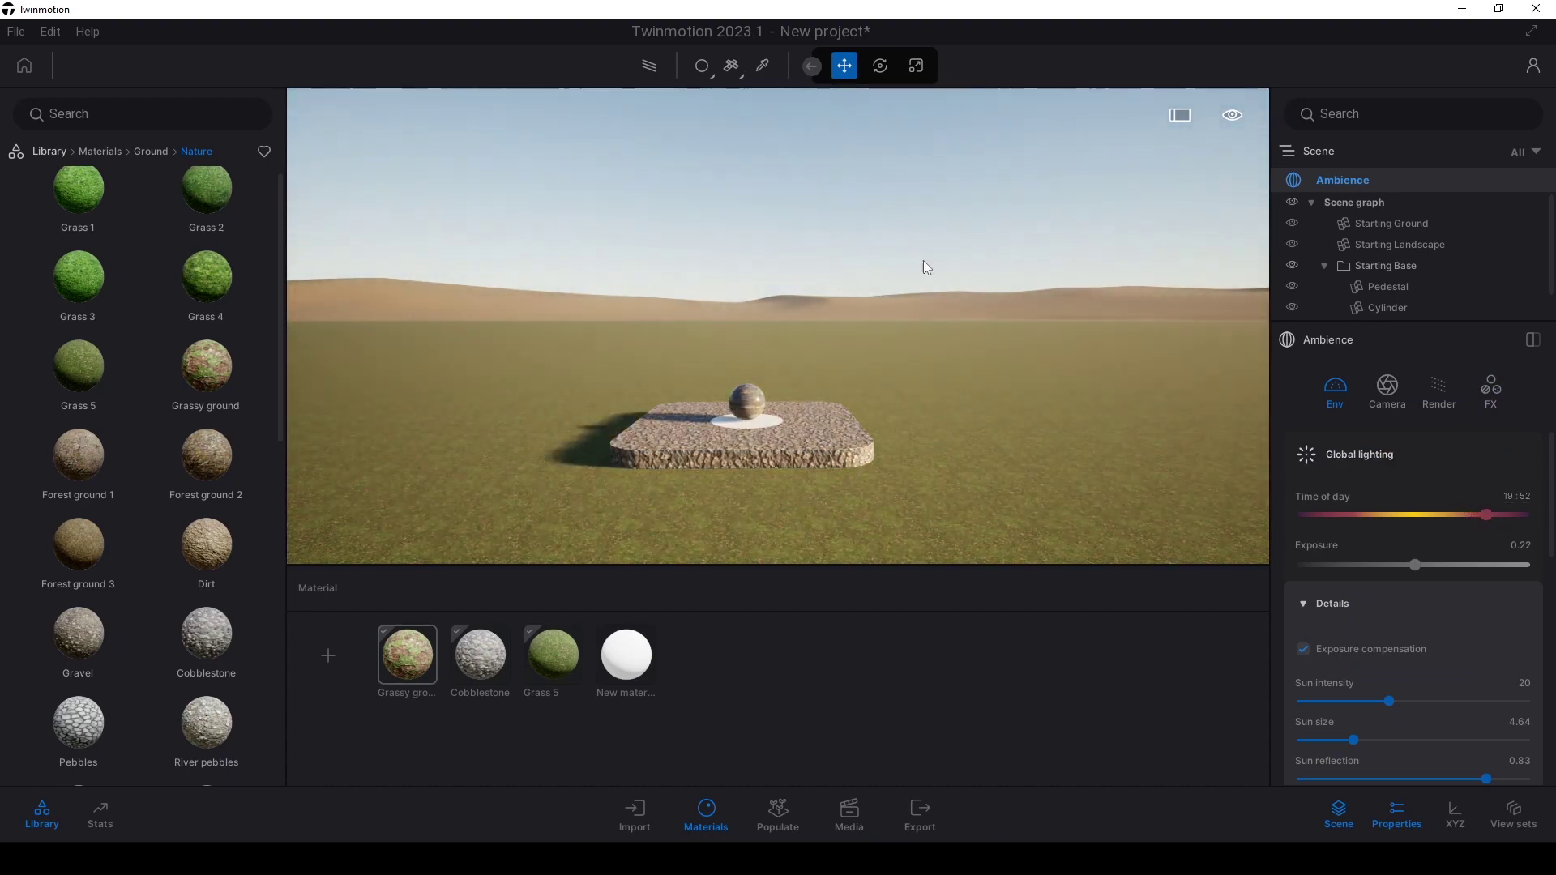
{"action": "left_click_drag", "start_coordinate": [922, 260], "coordinate": [956, 260]}
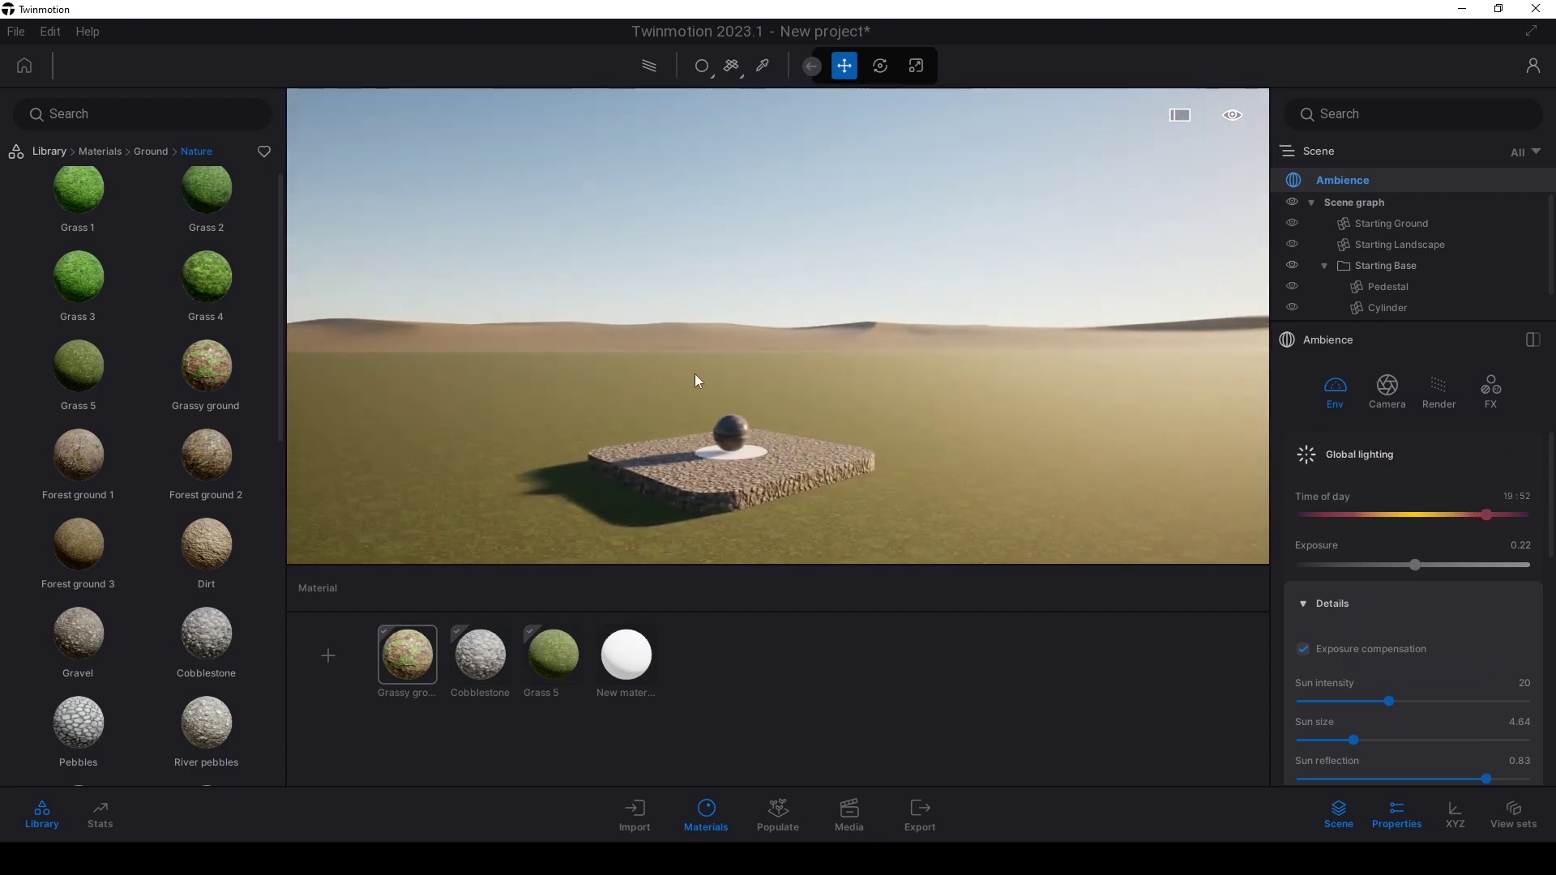
{"action": "left_click_drag", "start_coordinate": [1551, 503], "coordinate": [1534, 696]}
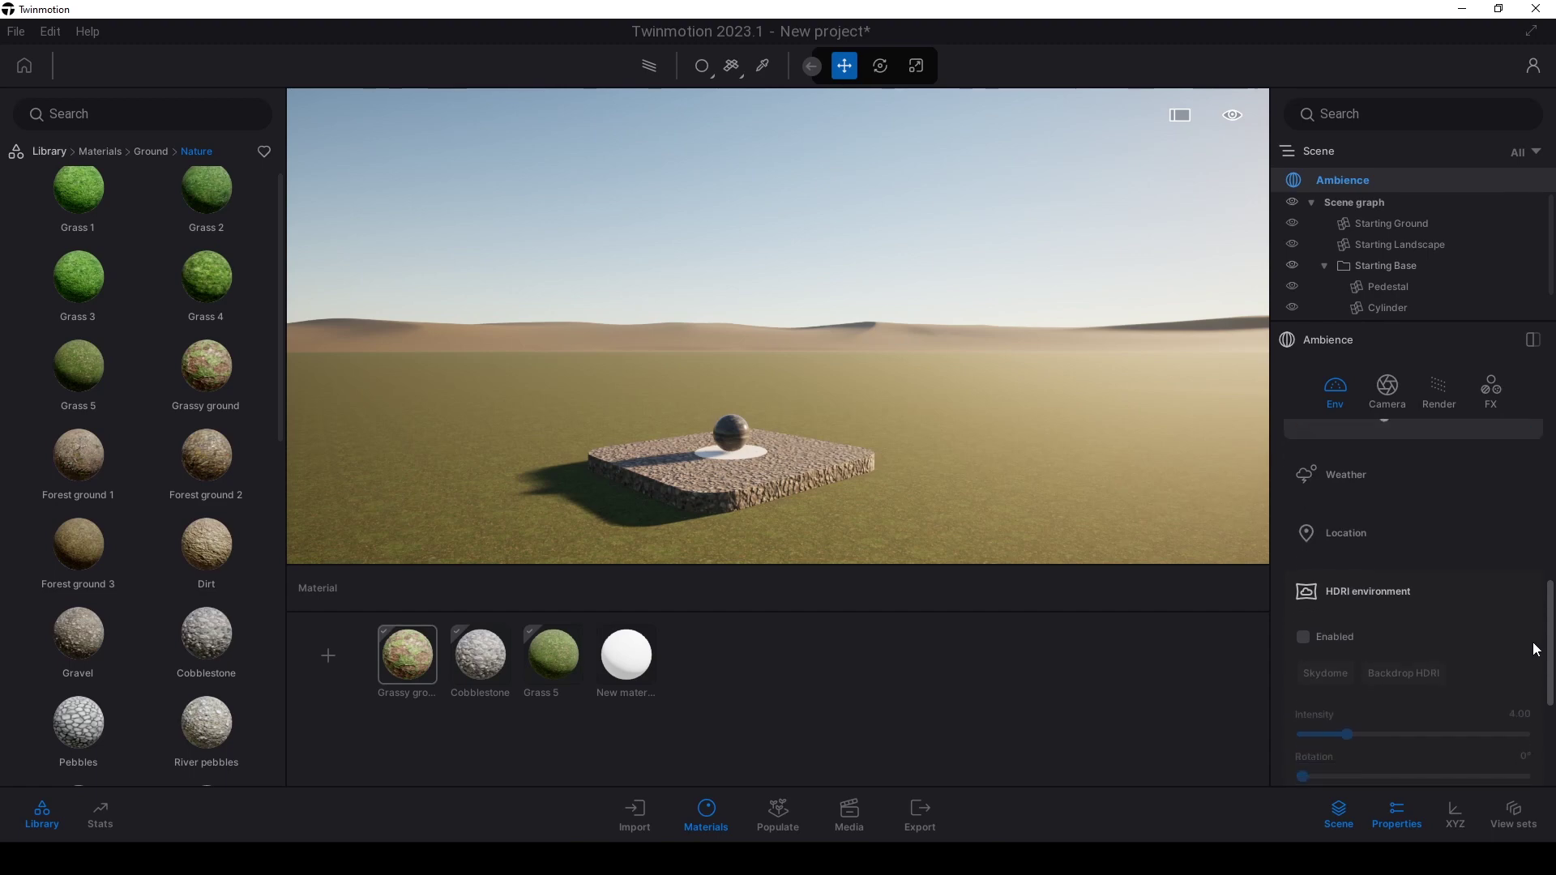
{"action": "scroll", "coordinate": [1536, 689], "scroll_direction": "up", "scroll_amount": 2}
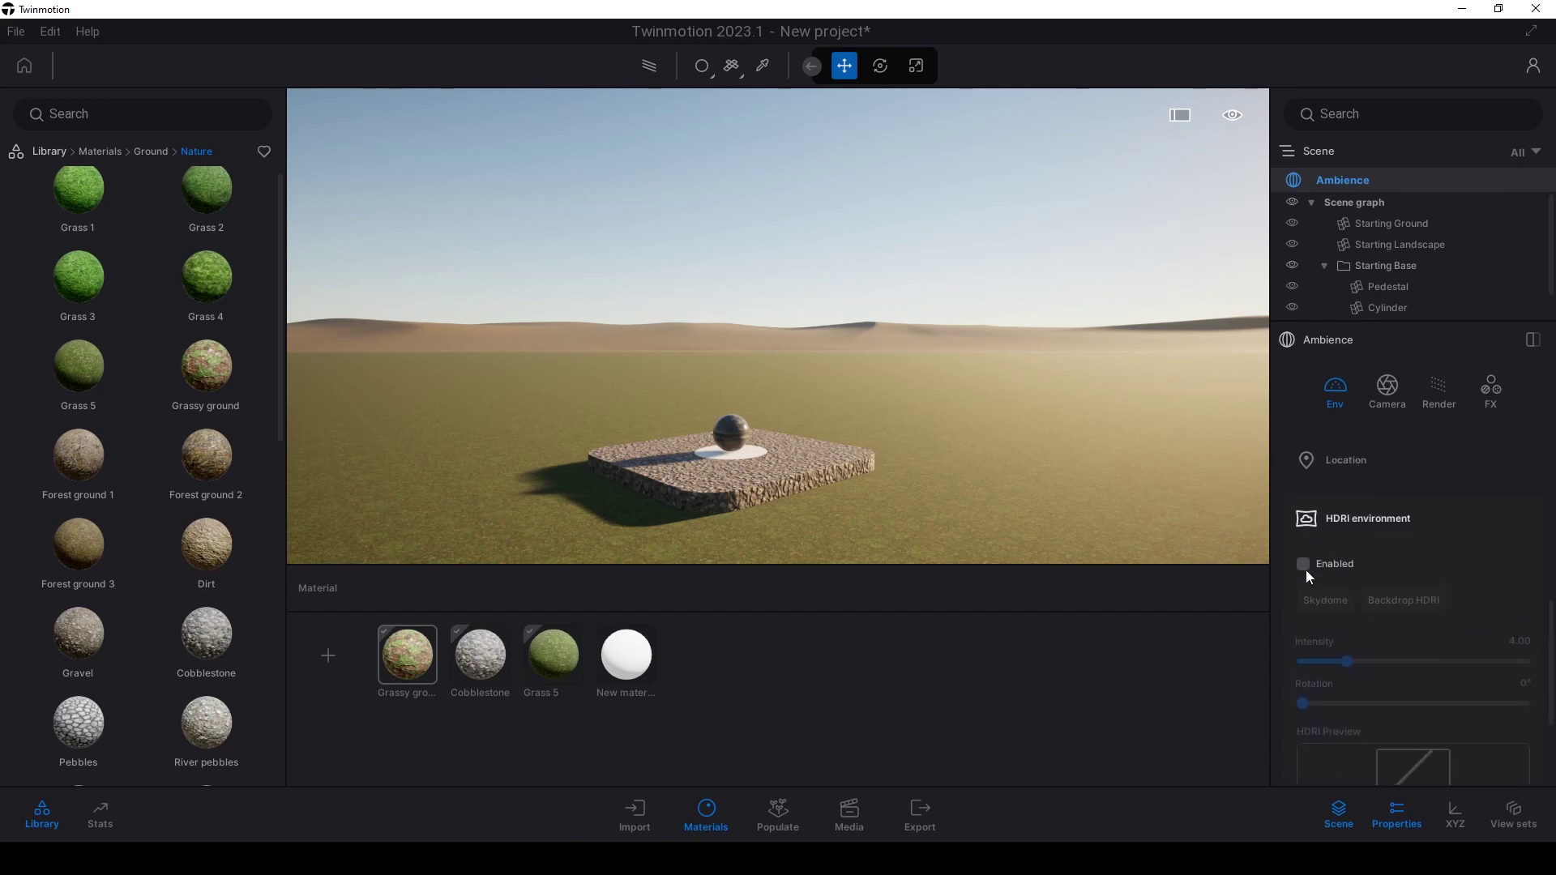
Enable the Noon Clear 01 HDRI skydome and lower its intensity to 1.80
{"action": "left_click", "coordinate": [1302, 561]}
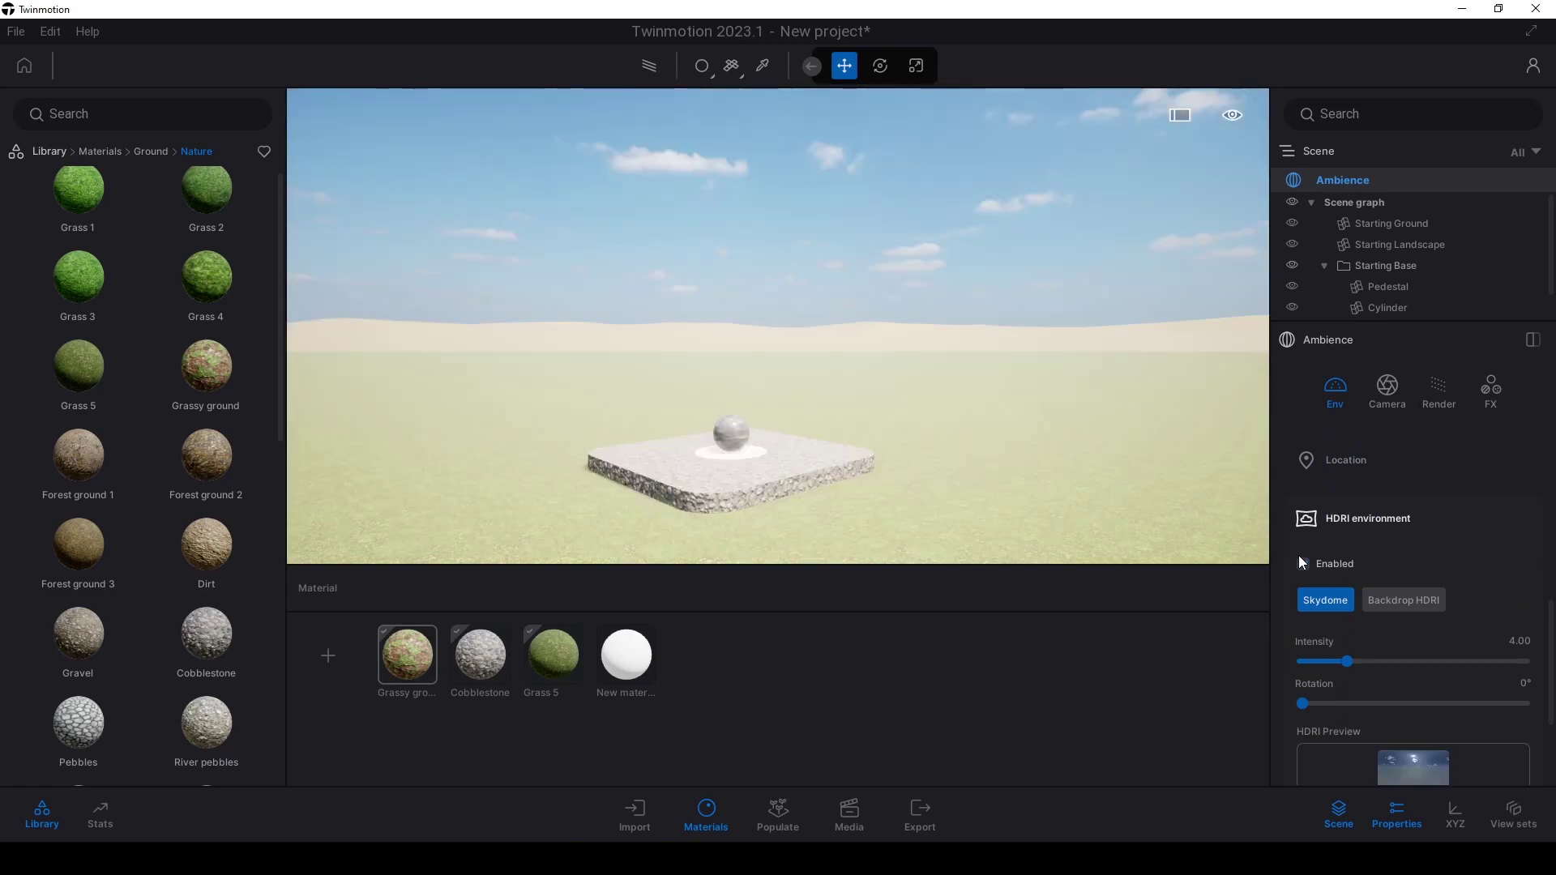
{"action": "scroll", "coordinate": [1302, 624], "scroll_direction": "down", "scroll_amount": 1}
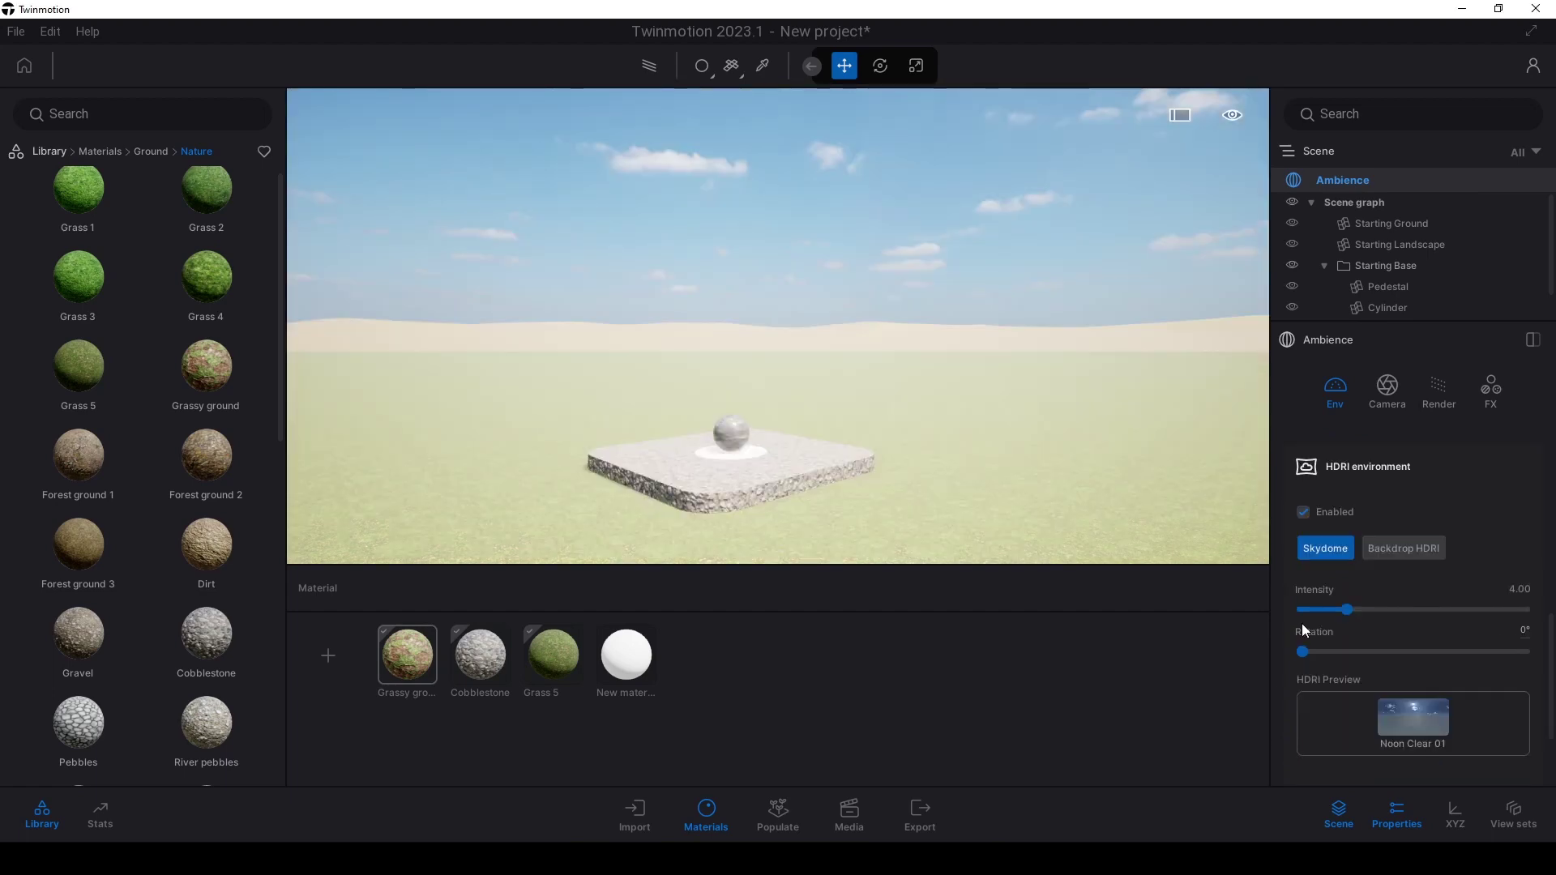
{"action": "scroll", "coordinate": [1339, 654], "scroll_direction": "down", "scroll_amount": 1}
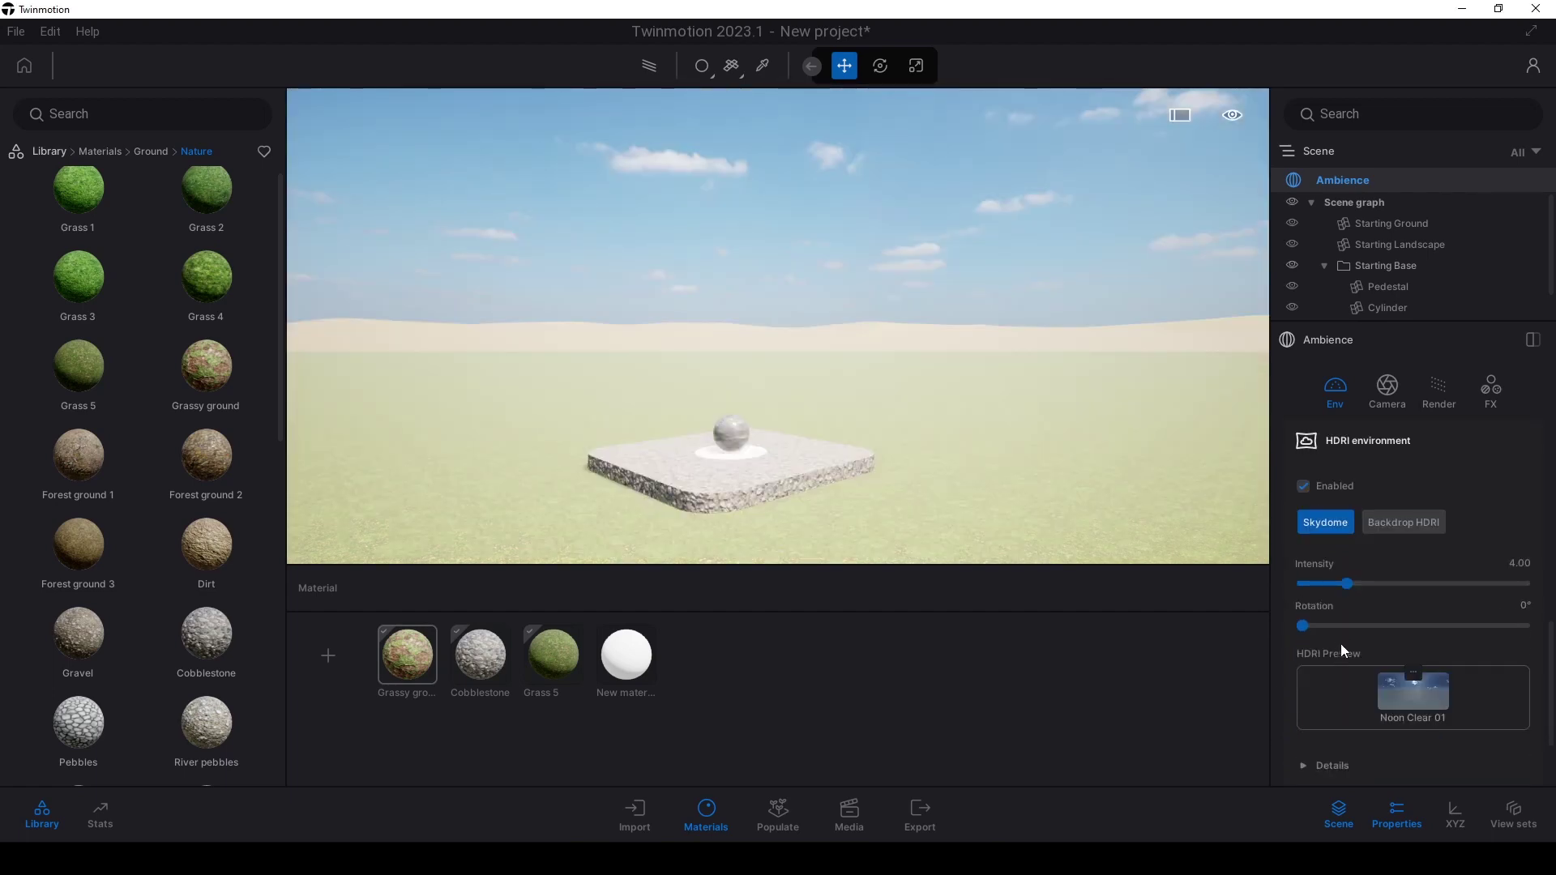
{"action": "left_click_drag", "start_coordinate": [1348, 583], "coordinate": [1323, 585]}
{"action": "scroll", "coordinate": [1309, 635], "scroll_direction": "down", "scroll_amount": 2}
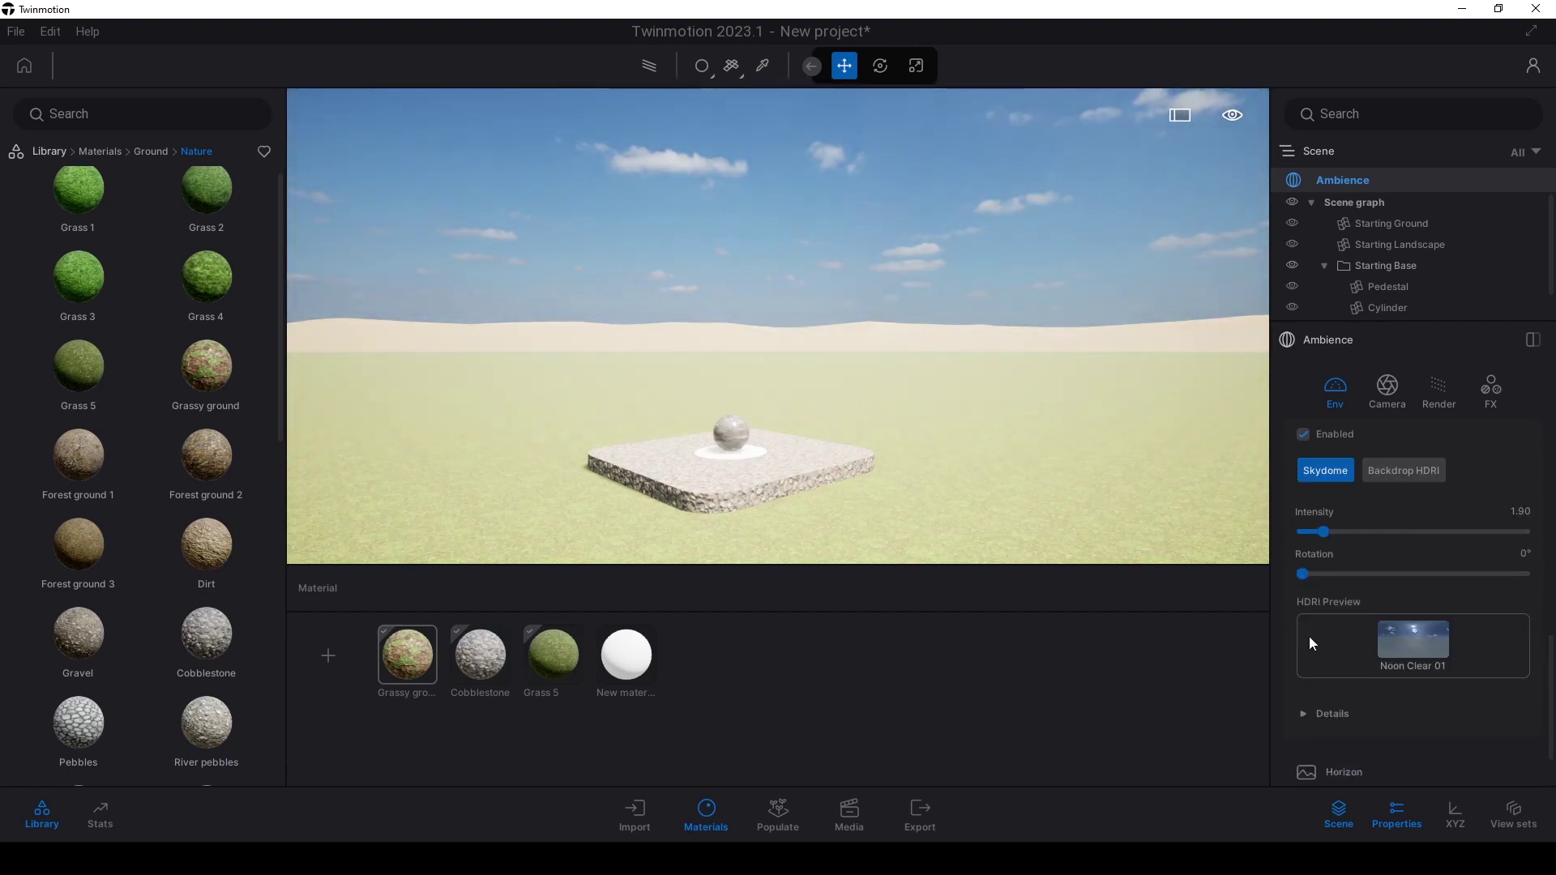
In HDRI Details, toggle HDRI affects lighting off and back on, and re-lock the sun to the HDRI
{"action": "left_click", "coordinate": [1301, 715]}
{"action": "scroll", "coordinate": [1301, 705], "scroll_direction": "down", "scroll_amount": 1}
{"action": "scroll", "coordinate": [1301, 697], "scroll_direction": "down", "scroll_amount": 3}
{"action": "scroll", "coordinate": [1299, 699], "scroll_direction": "down", "scroll_amount": 2}
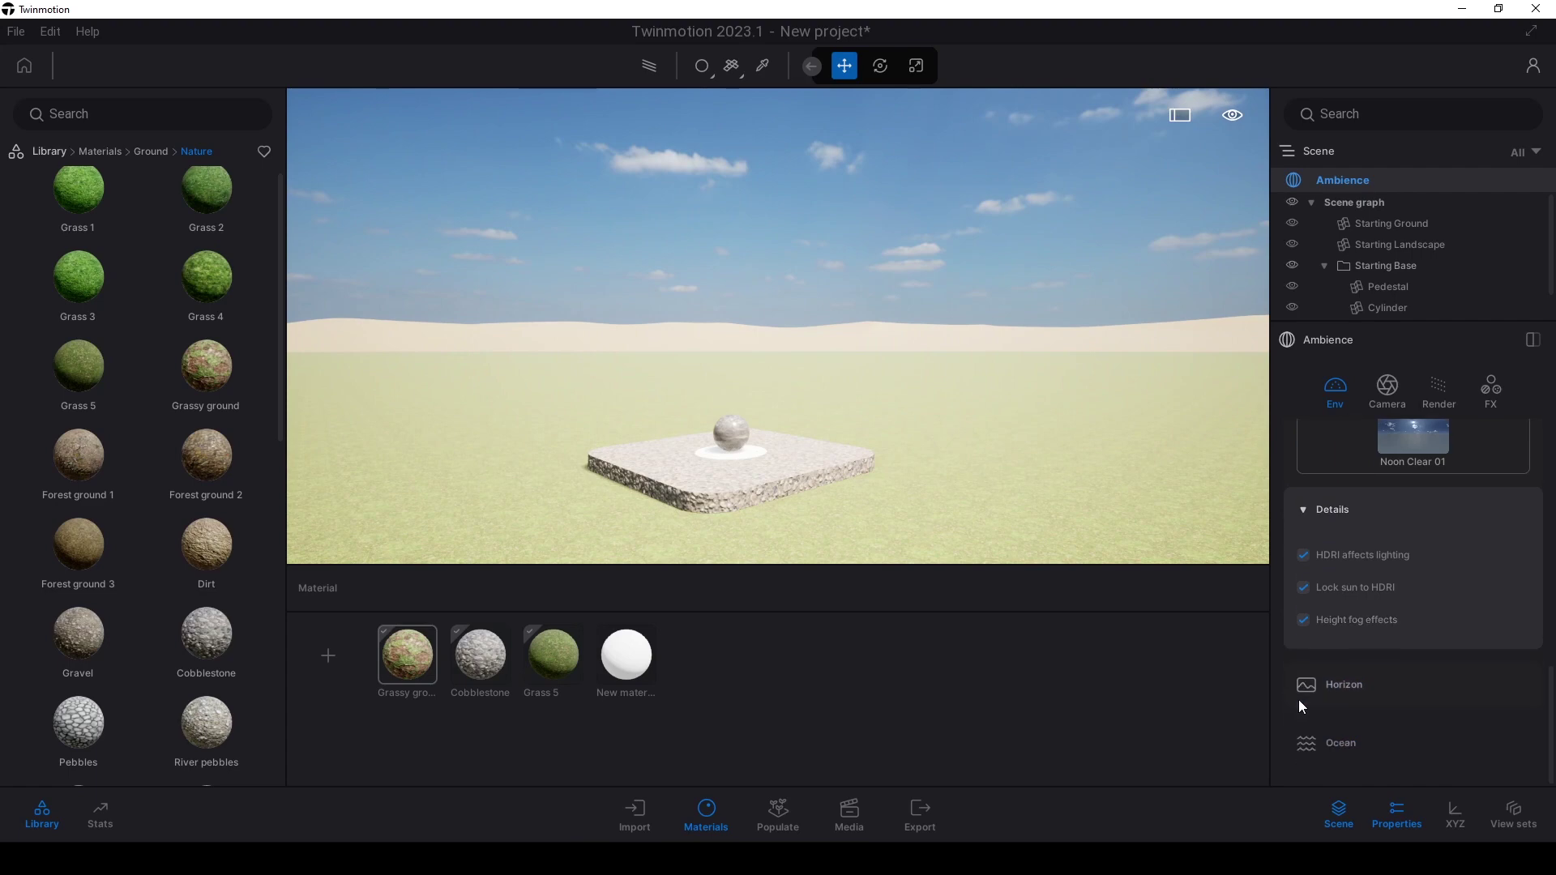
{"action": "left_click", "coordinate": [1304, 557]}
{"action": "left_click", "coordinate": [1302, 556]}
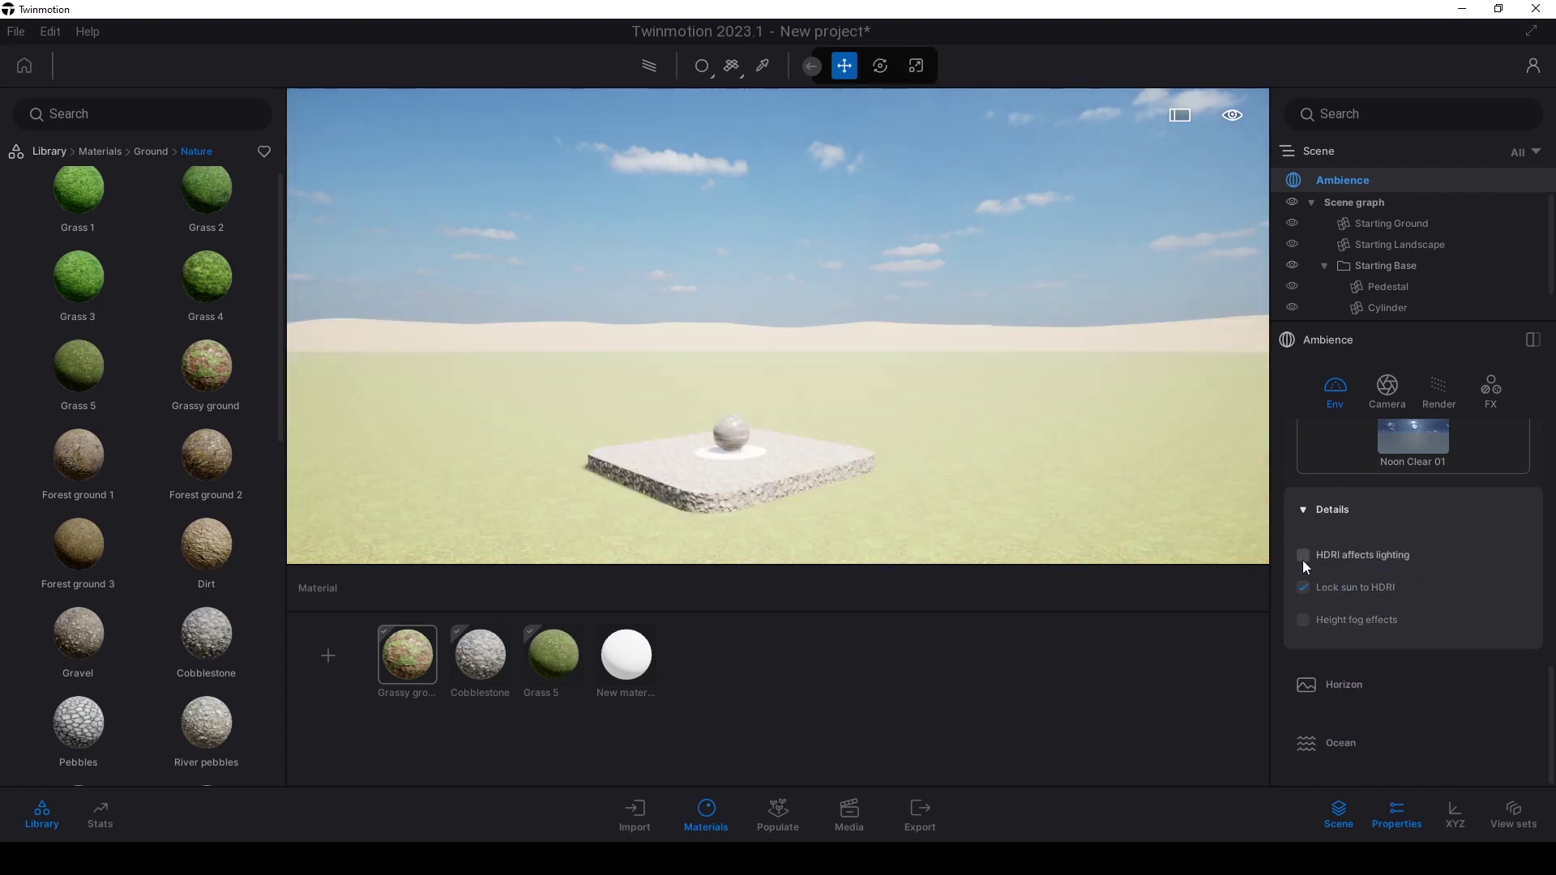
{"action": "left_click", "coordinate": [1303, 587]}
Enable height fog and turn on camera depth of field, focused at 154.25 cm
{"action": "left_click", "coordinate": [1304, 621]}
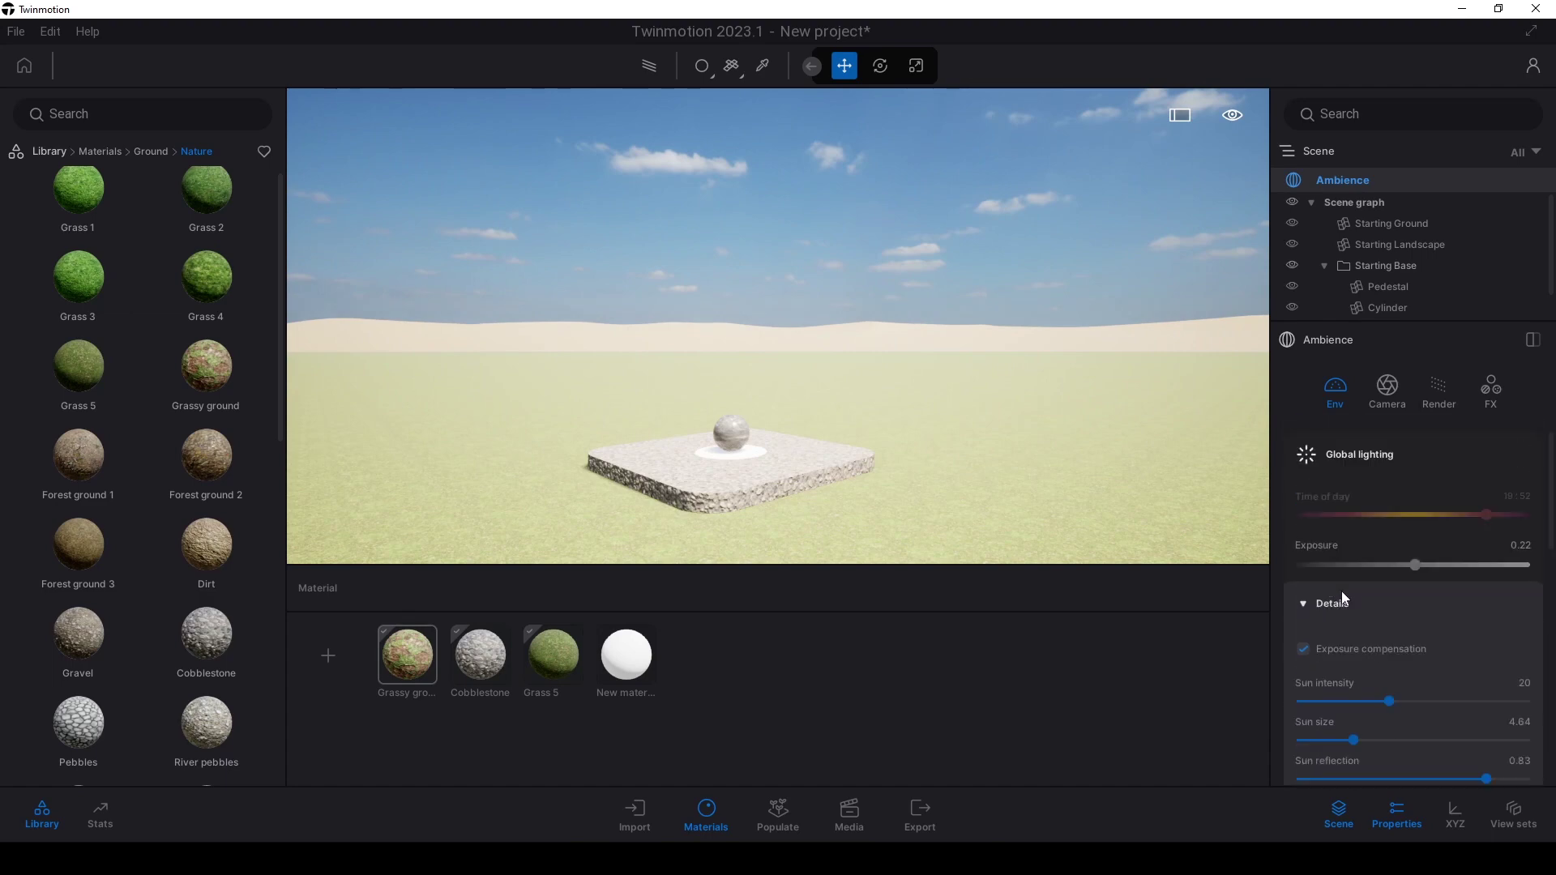
{"action": "left_click", "coordinate": [1388, 389]}
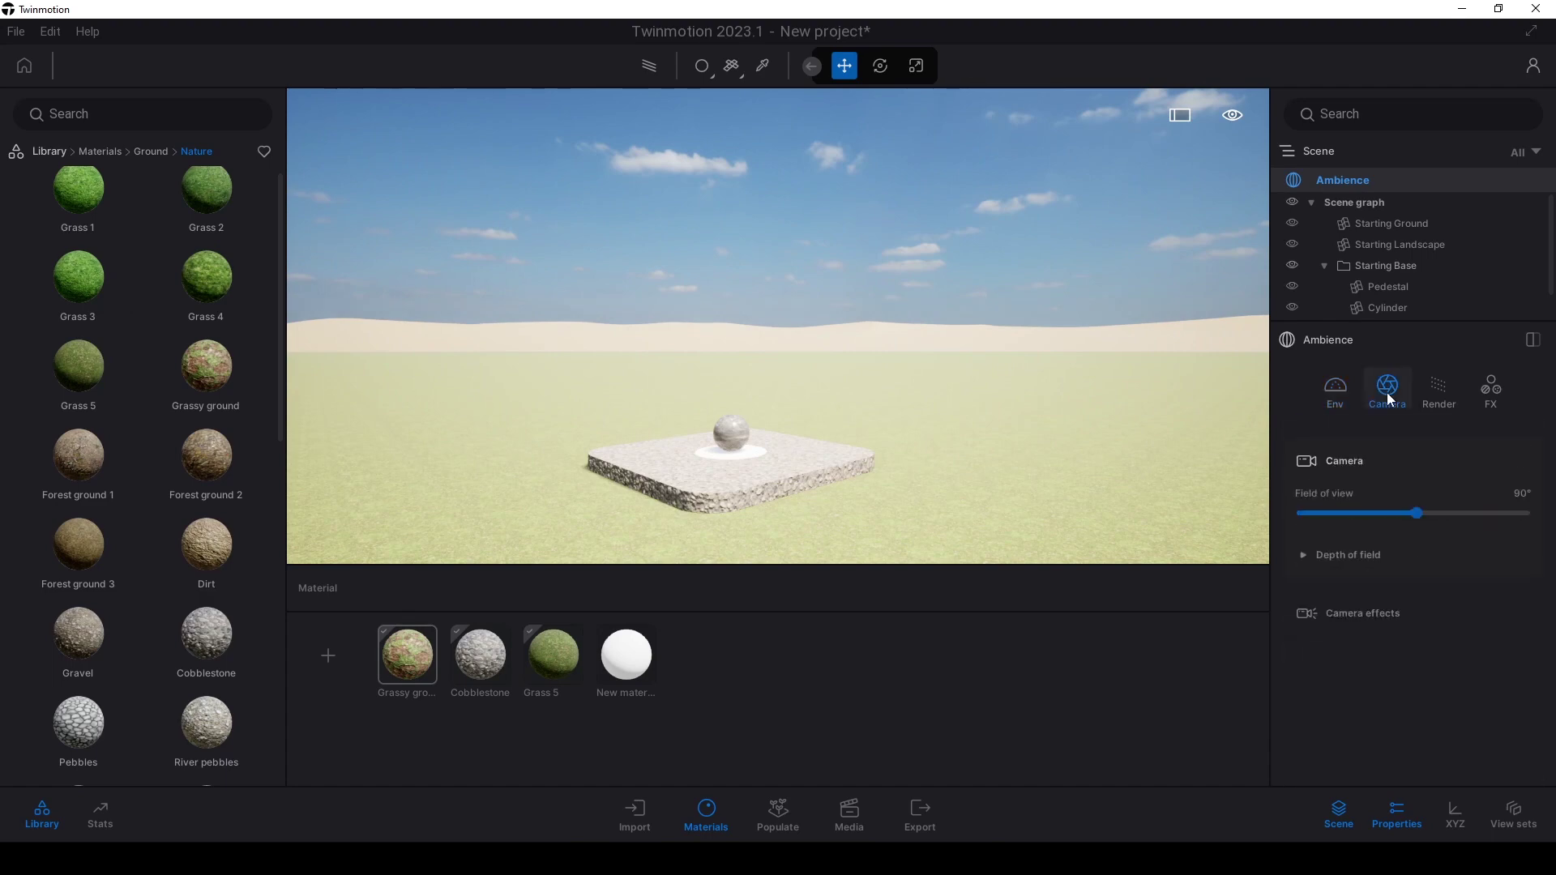
{"action": "left_click", "coordinate": [1346, 612]}
{"action": "scroll", "coordinate": [1343, 616], "scroll_direction": "down", "scroll_amount": 2}
{"action": "scroll", "coordinate": [1345, 617], "scroll_direction": "down", "scroll_amount": 2}
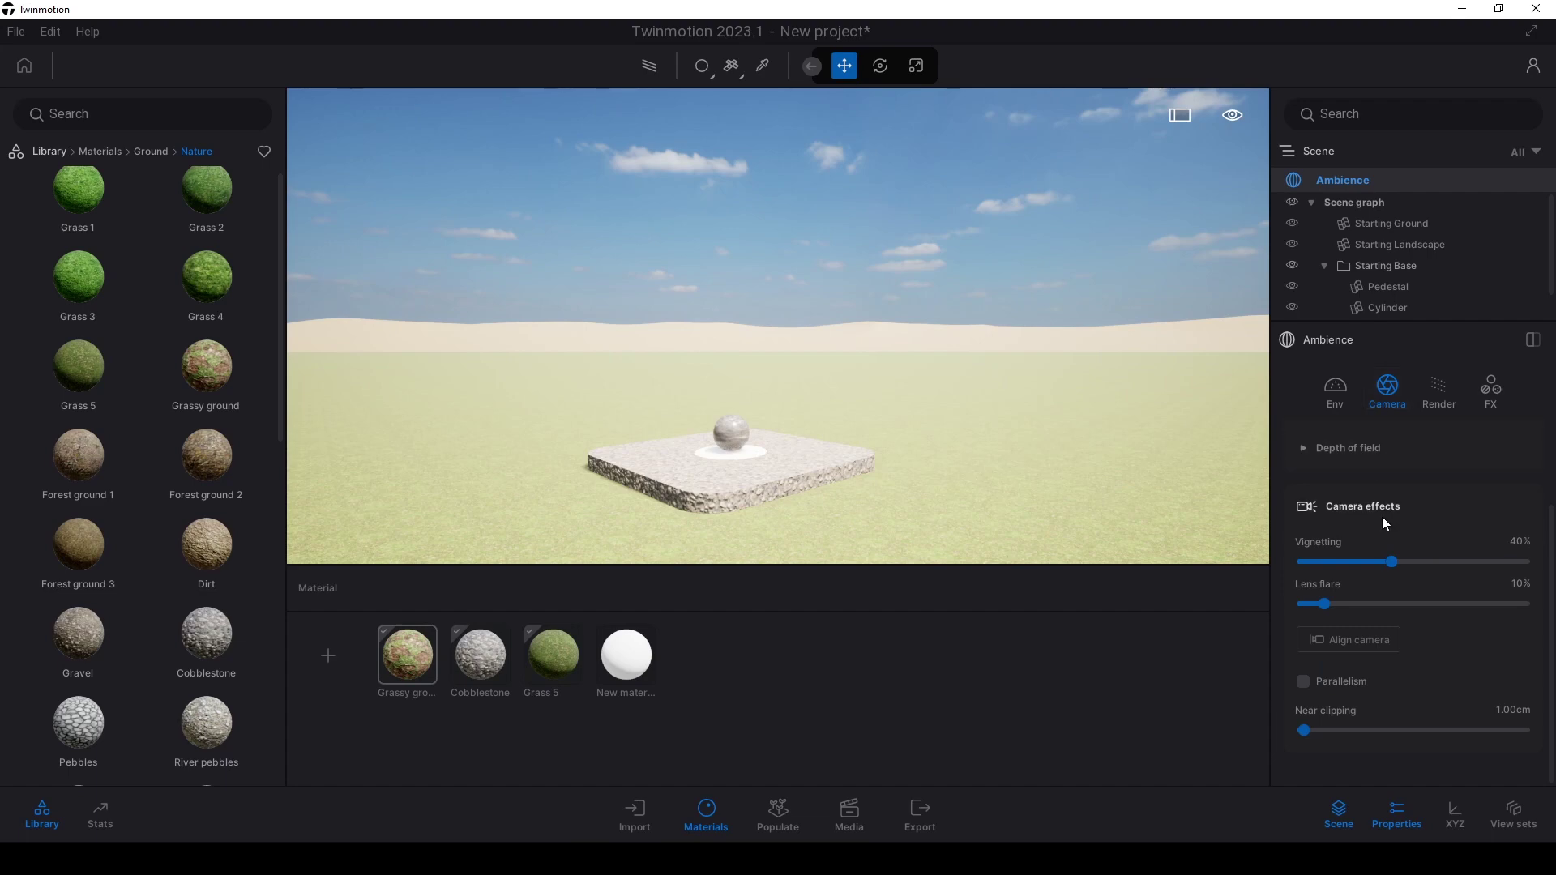
Return to the environment settings and scroll through them
{"action": "left_click", "coordinate": [1338, 388]}
{"action": "scroll", "coordinate": [1442, 487], "scroll_direction": "up", "scroll_amount": 3}
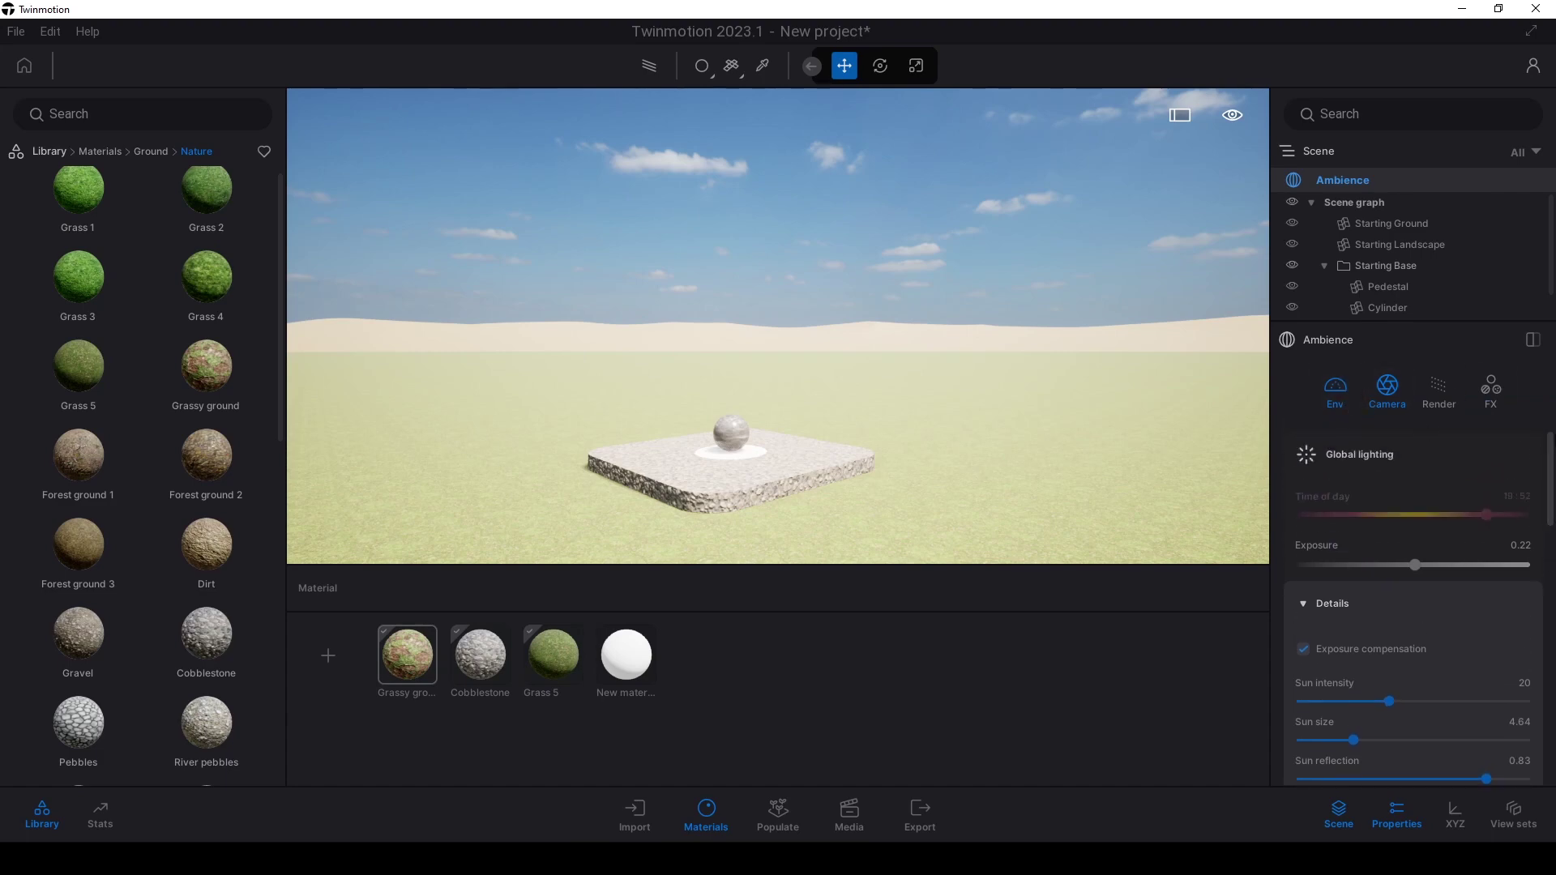
{"action": "left_click_drag", "start_coordinate": [1549, 445], "coordinate": [1532, 642]}
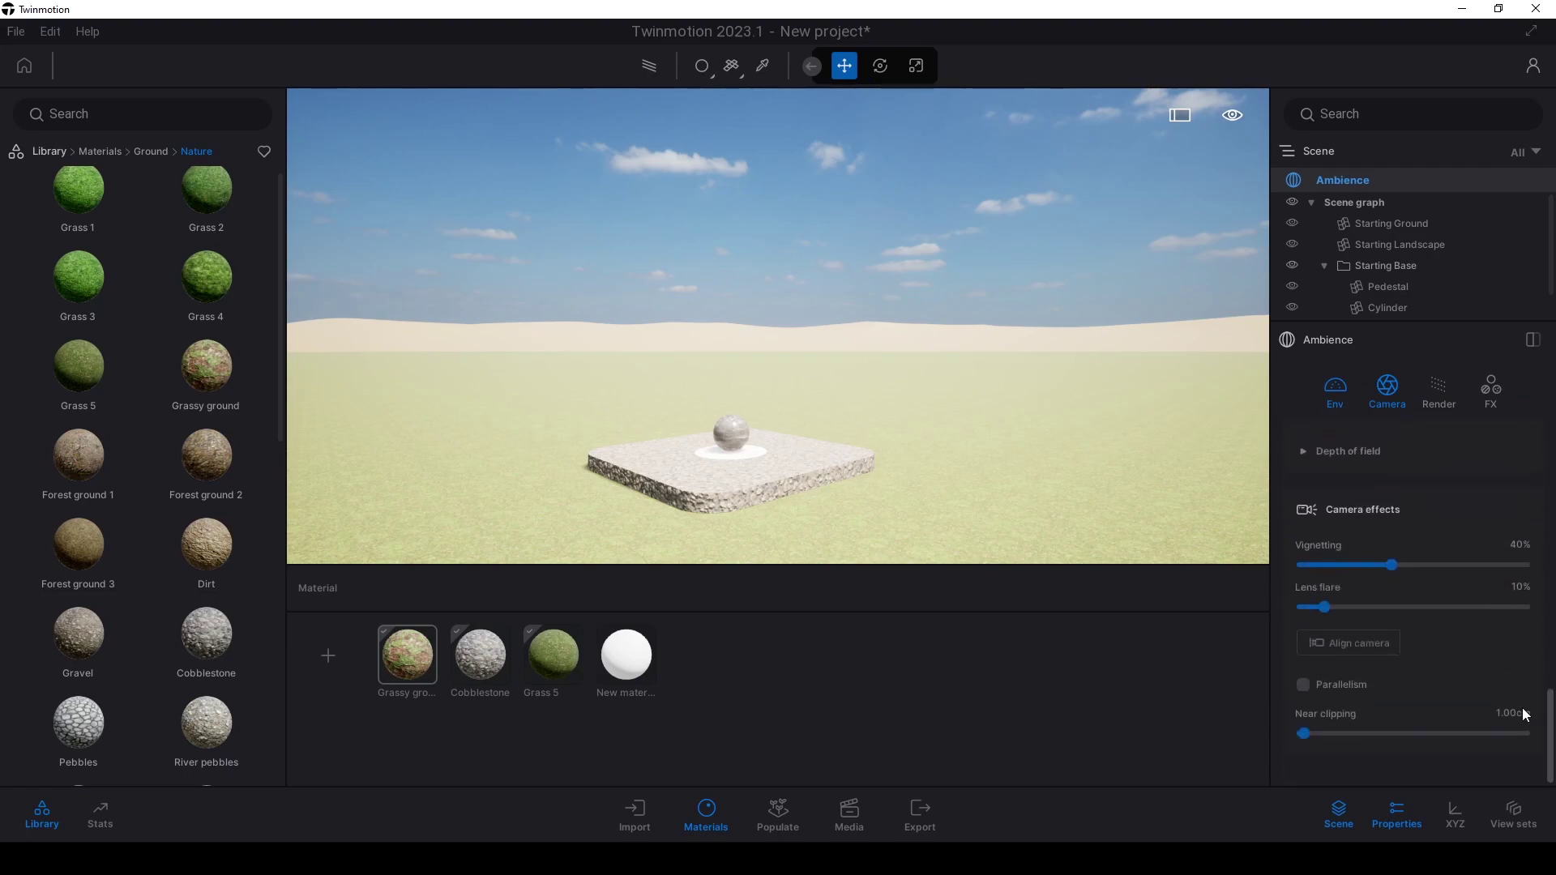
{"action": "scroll", "coordinate": [974, 386], "scroll_direction": "down", "scroll_amount": 5}
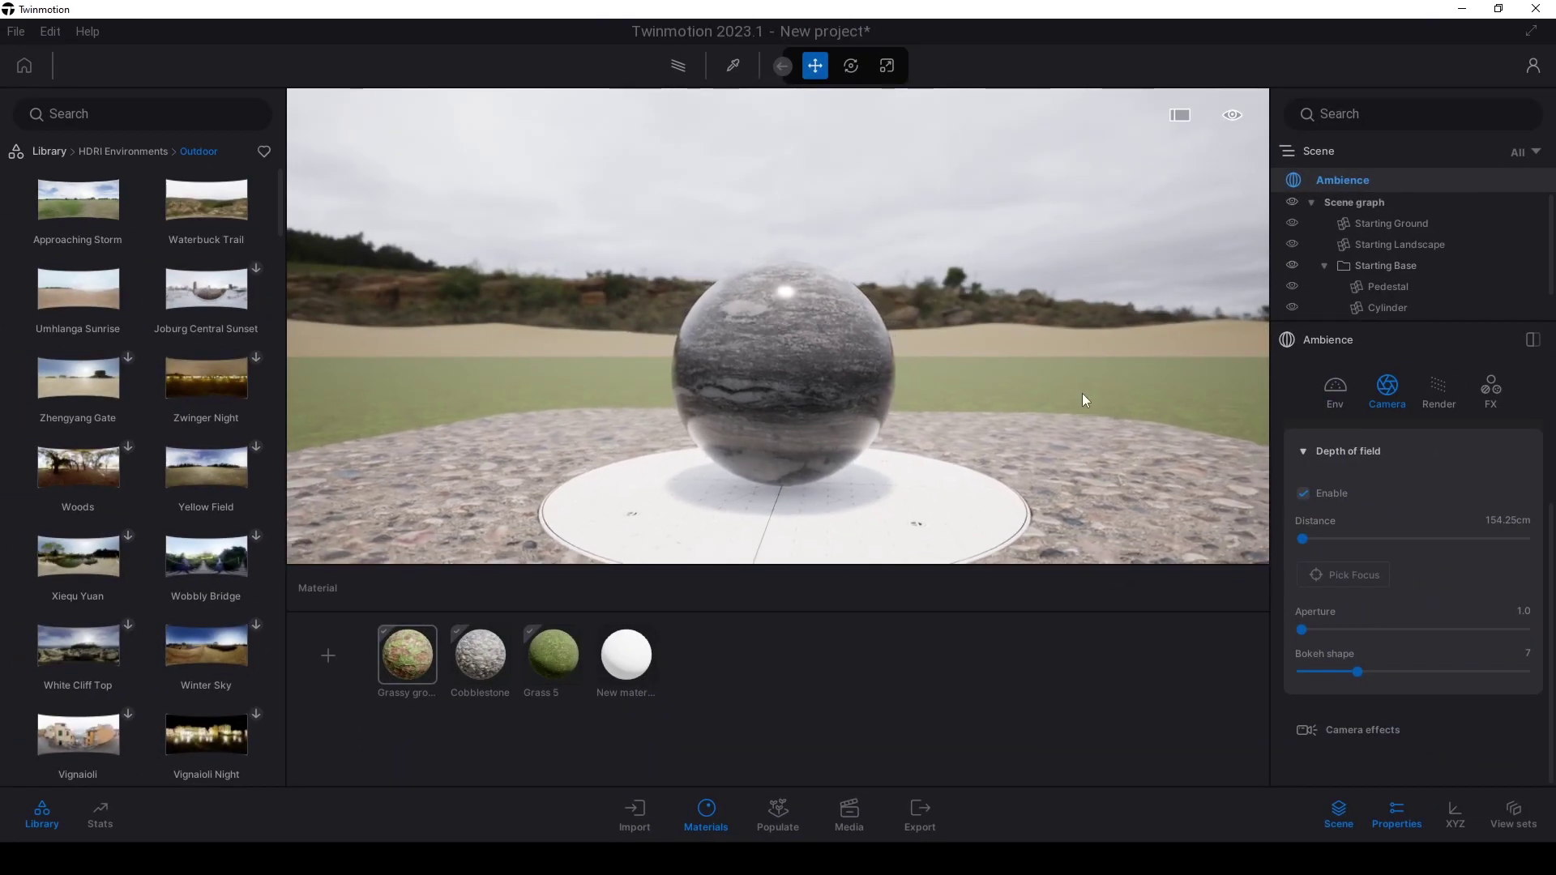
Pull the camera back to show the whole pedestal on the grass
{"action": "scroll", "coordinate": [778, 324], "scroll_direction": "down", "scroll_amount": 2}
{"action": "scroll", "coordinate": [778, 324], "scroll_direction": "down", "scroll_amount": 2}
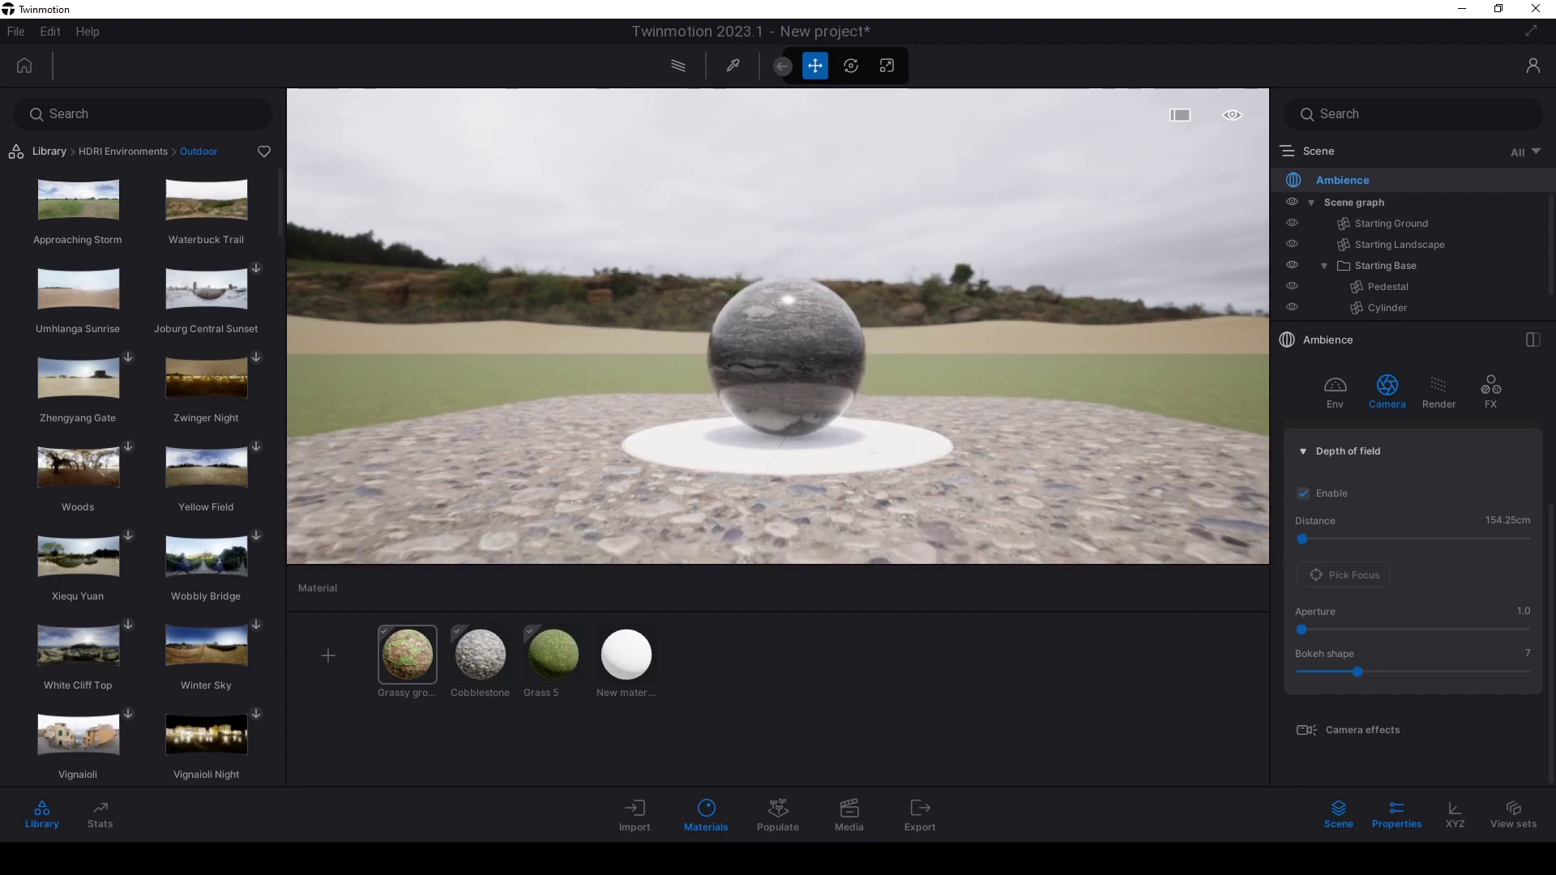
{"action": "scroll", "coordinate": [778, 324], "scroll_direction": "down", "scroll_amount": 2}
{"action": "scroll", "coordinate": [778, 325], "scroll_direction": "down", "scroll_amount": 2}
{"action": "scroll", "coordinate": [778, 324], "scroll_direction": "down", "scroll_amount": 2}
{"action": "scroll", "coordinate": [778, 324], "scroll_direction": "down", "scroll_amount": 2}
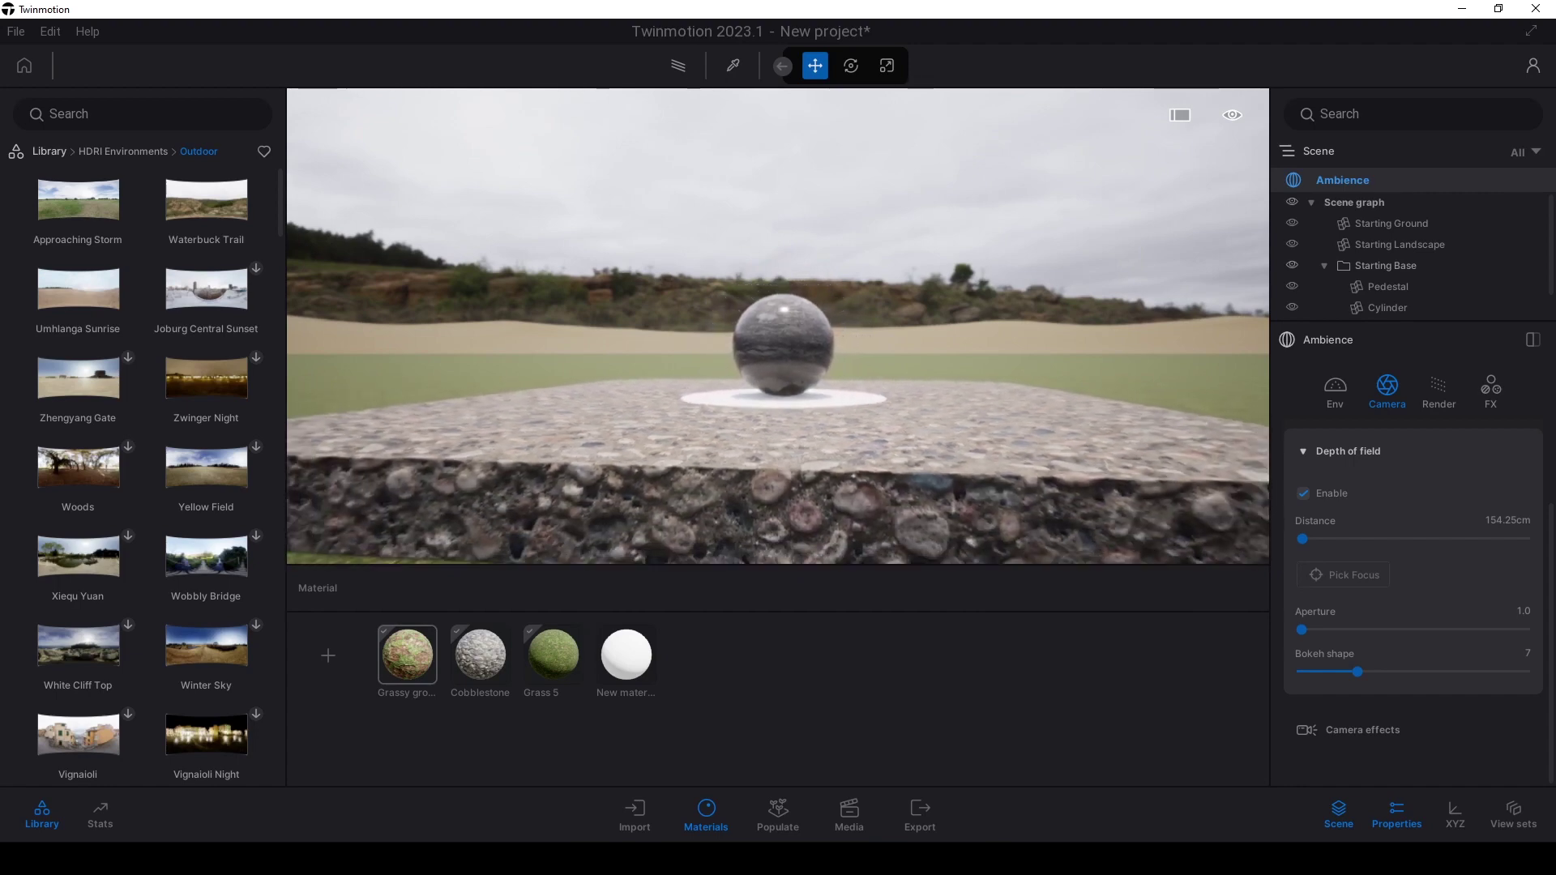
{"action": "scroll", "coordinate": [778, 324], "scroll_direction": "down", "scroll_amount": 2}
{"action": "scroll", "coordinate": [778, 325], "scroll_direction": "down", "scroll_amount": 2}
{"action": "scroll", "coordinate": [1082, 391], "scroll_direction": "down", "scroll_amount": 2}
{"action": "scroll", "coordinate": [1082, 391], "scroll_direction": "down", "scroll_amount": 1}
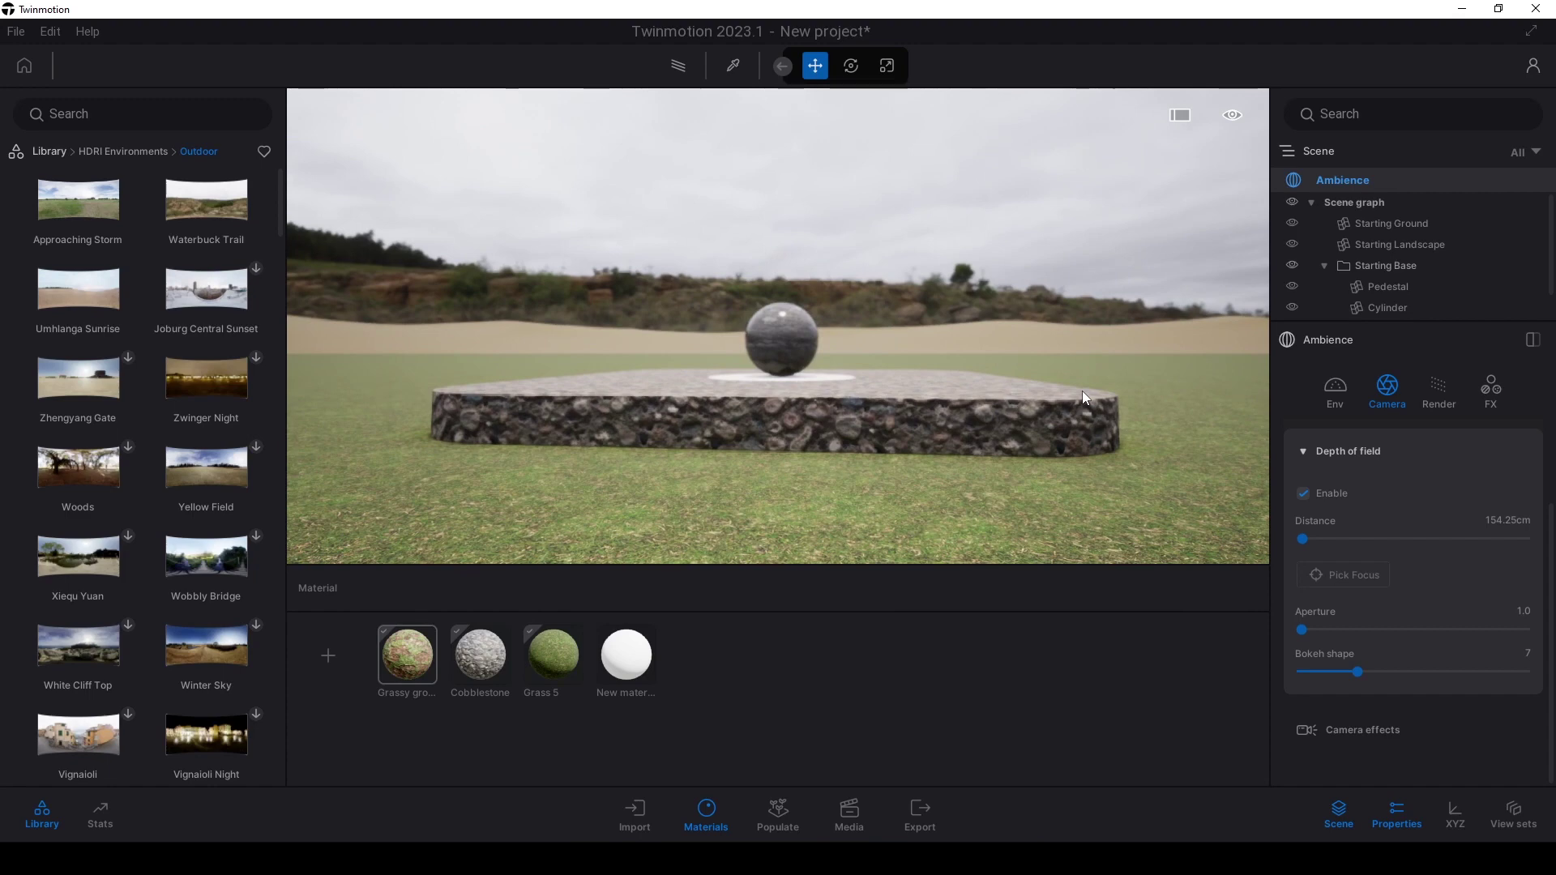
Browse the library up to the top level, then into Objects > Decals
{"action": "left_click", "coordinate": [123, 151]}
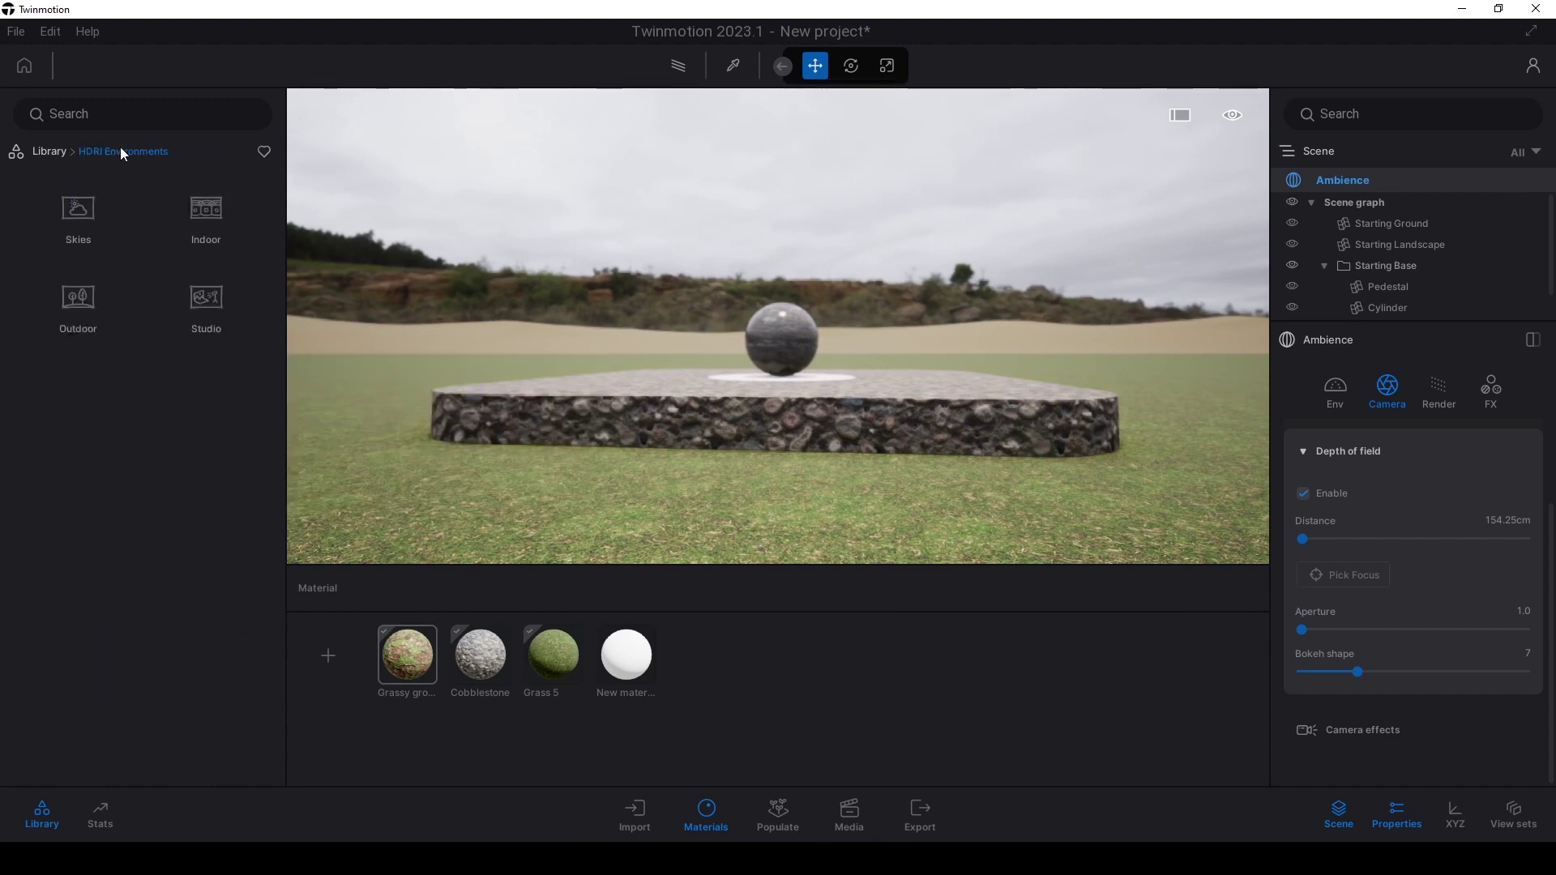
{"action": "left_click", "coordinate": [48, 150]}
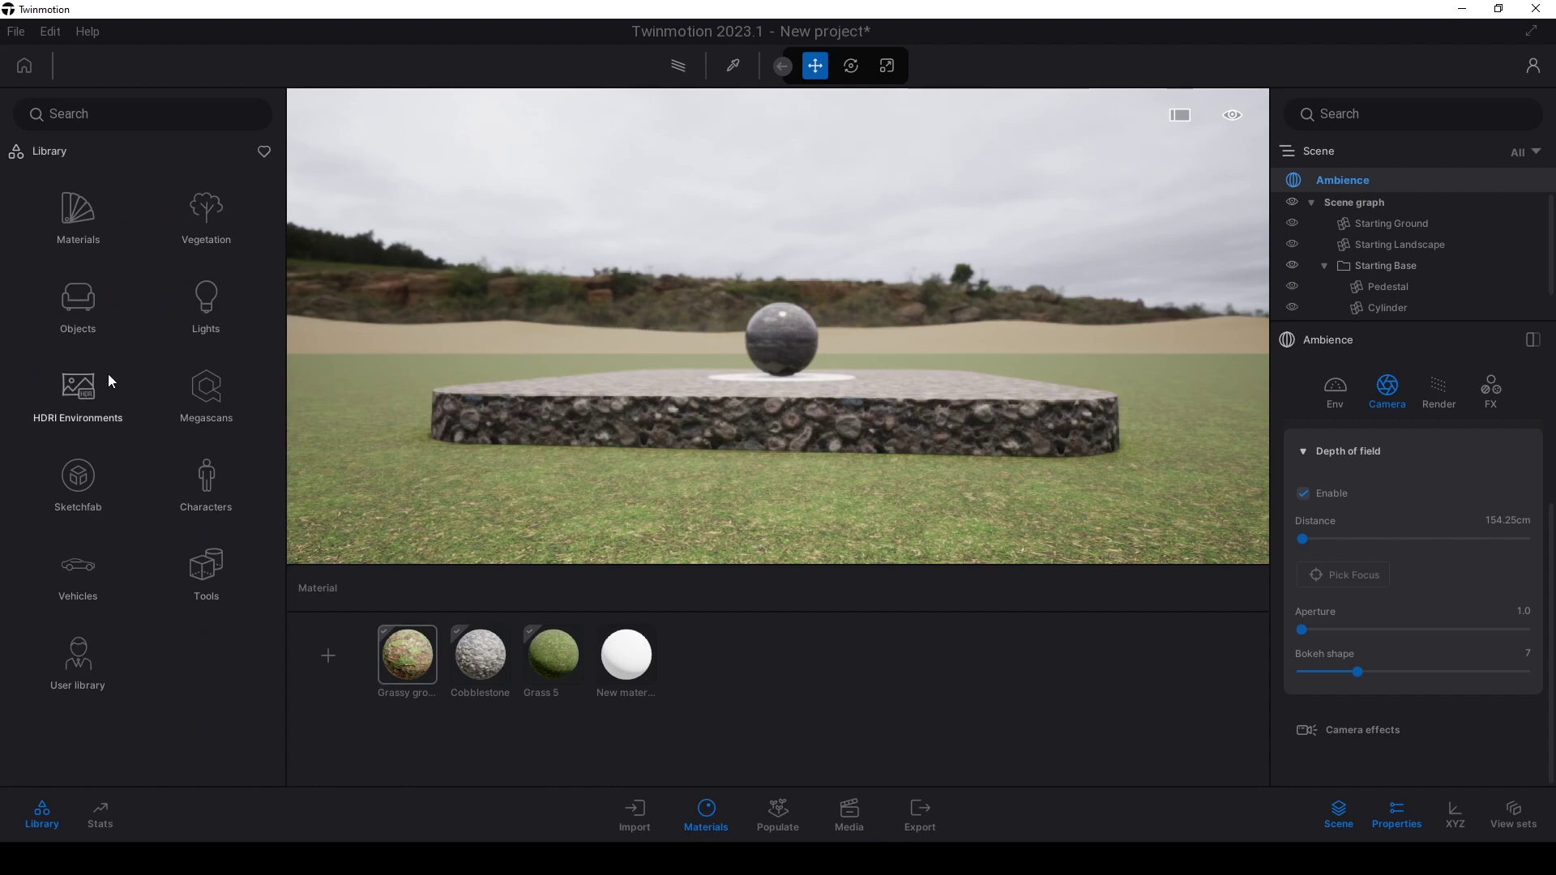
{"action": "left_click", "coordinate": [72, 303]}
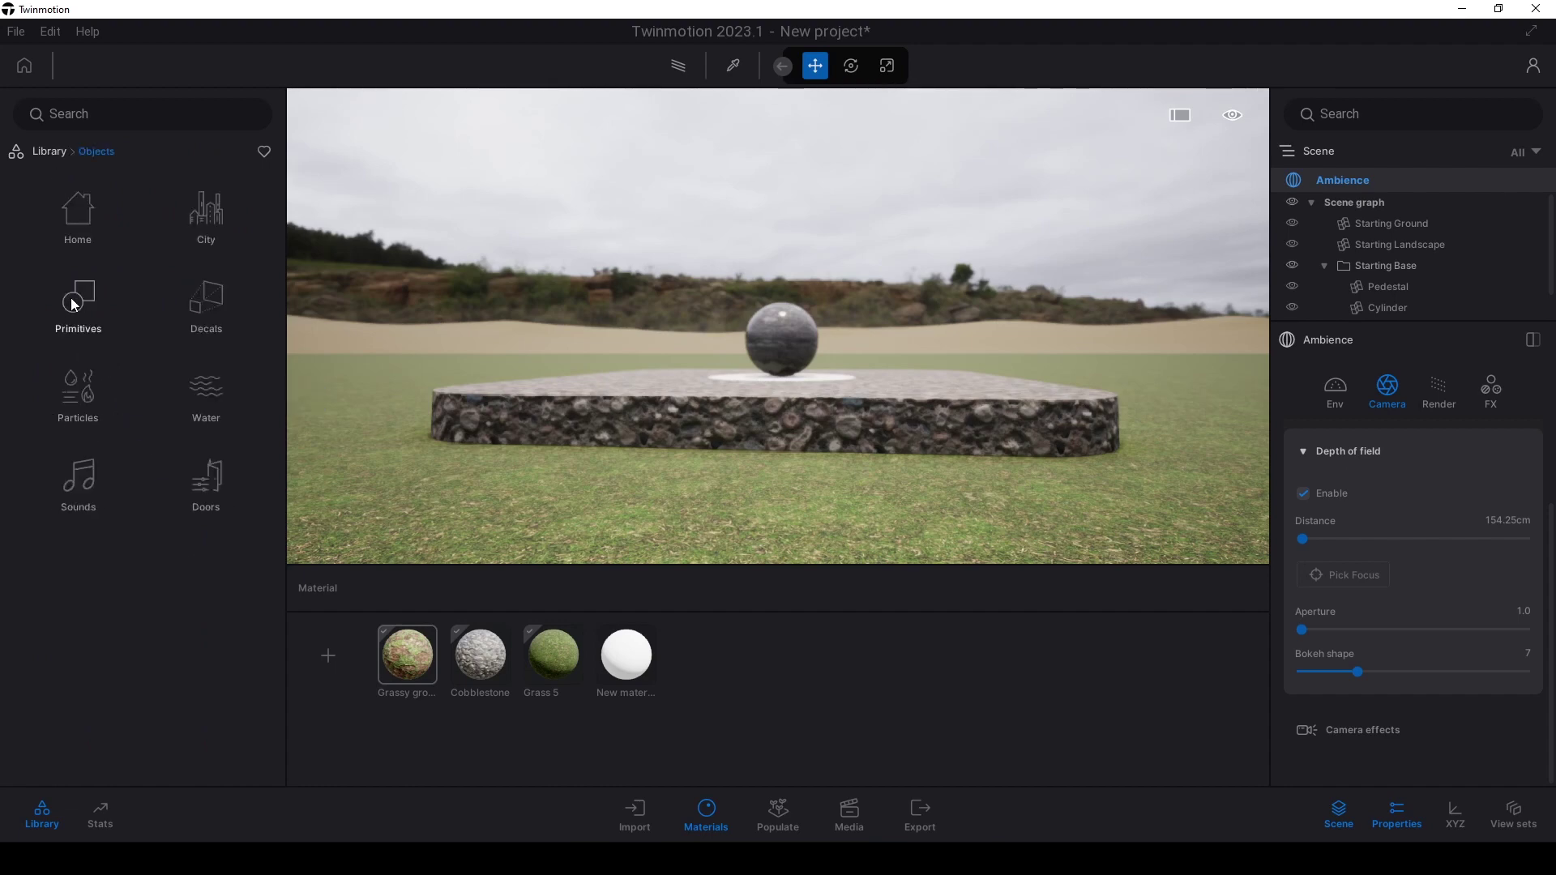
{"action": "left_click", "coordinate": [200, 302]}
Place a Mossy dirt 2 decal at the pedestal and slide it along the edge
{"action": "scroll", "coordinate": [197, 295], "scroll_direction": "down", "scroll_amount": 10}
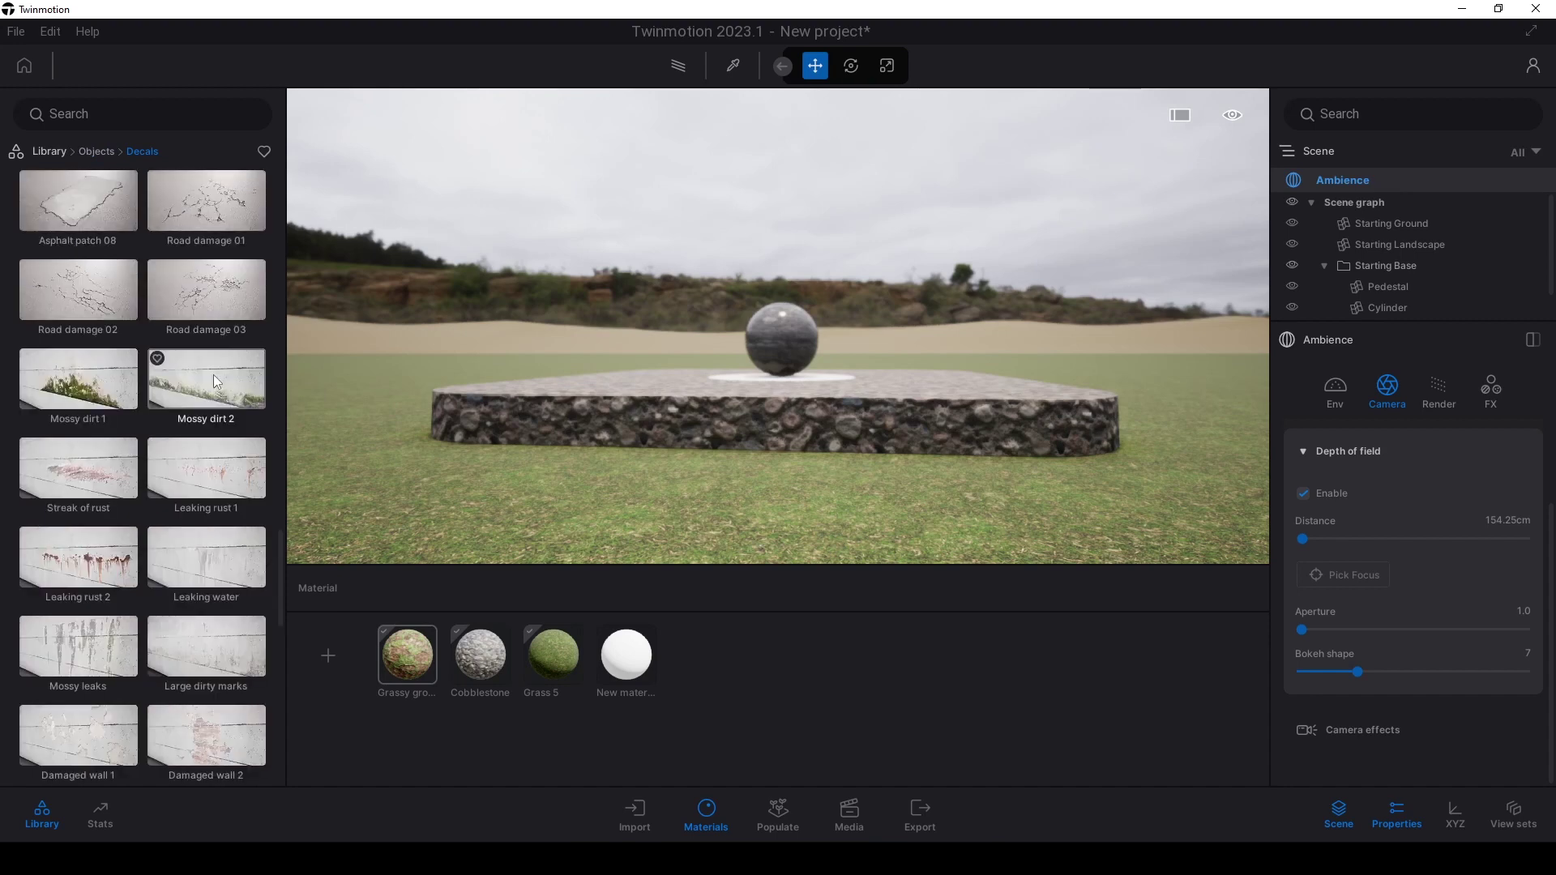
{"action": "left_click_drag", "start_coordinate": [196, 388], "coordinate": [581, 404]}
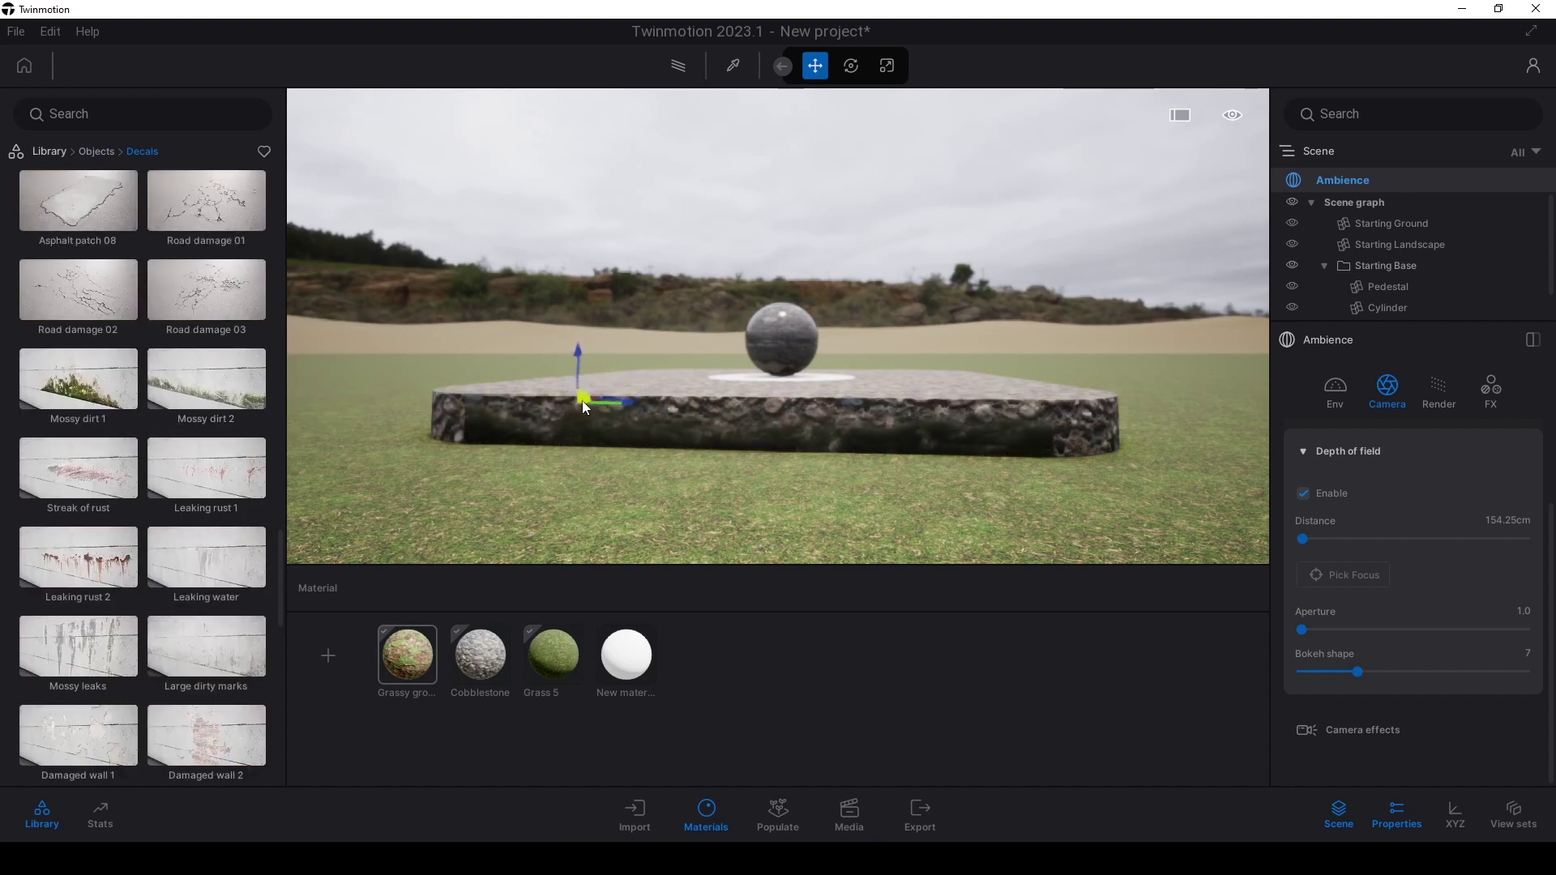
{"action": "mouse_move", "coordinate": [582, 405]}
{"action": "left_mouse_down"}
{"action": "mouse_move", "coordinate": [729, 468]}
{"action": "mouse_move", "coordinate": [757, 439]}
{"action": "left_mouse_up"}
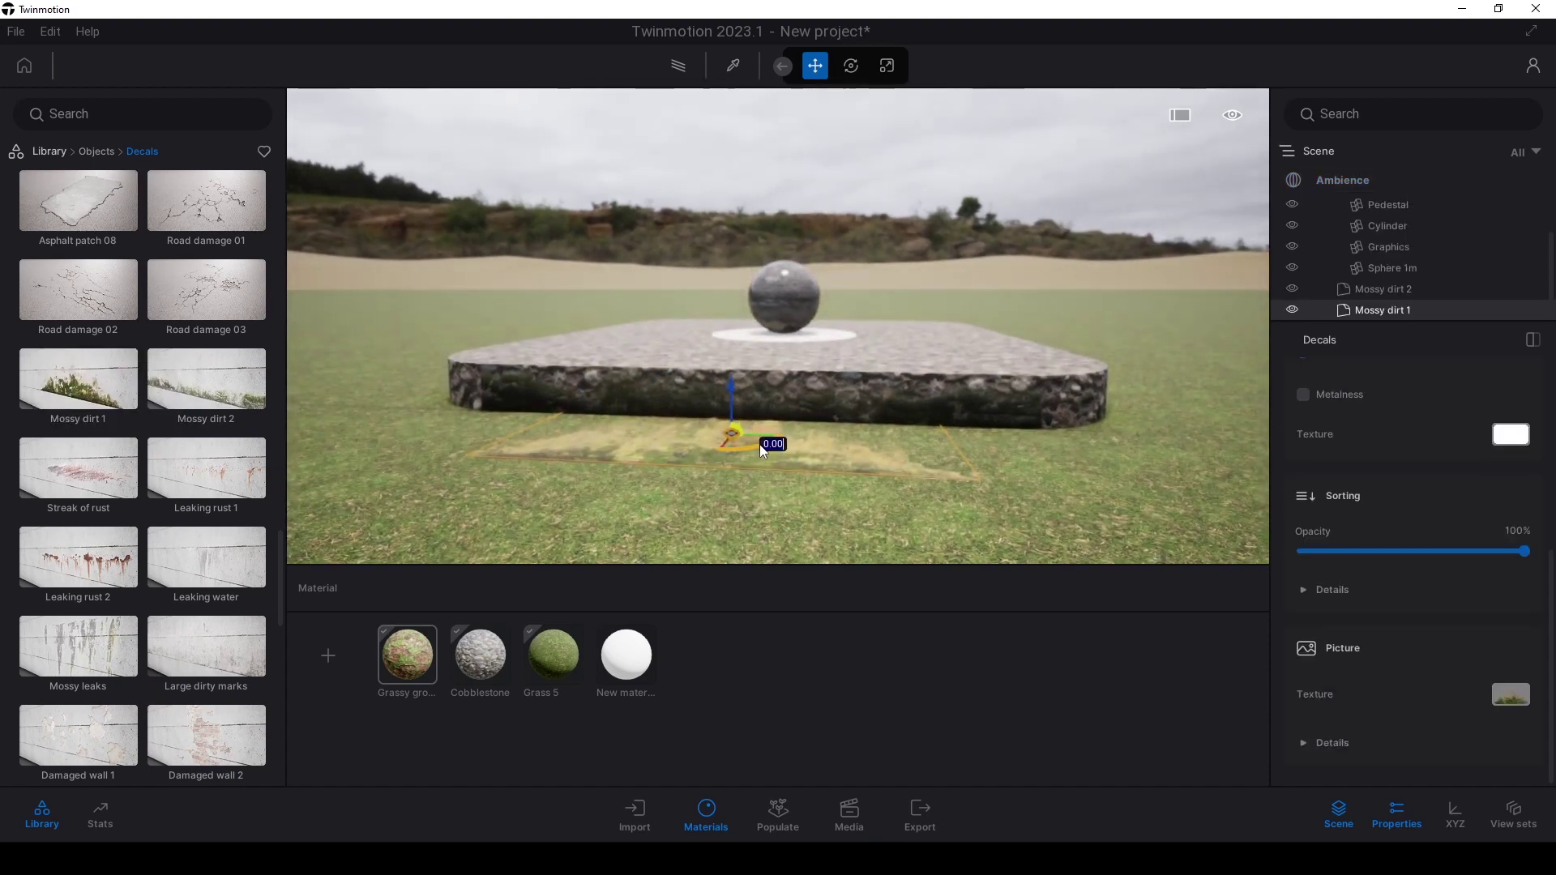
{"action": "left_click_drag", "start_coordinate": [760, 444], "coordinate": [730, 446]}
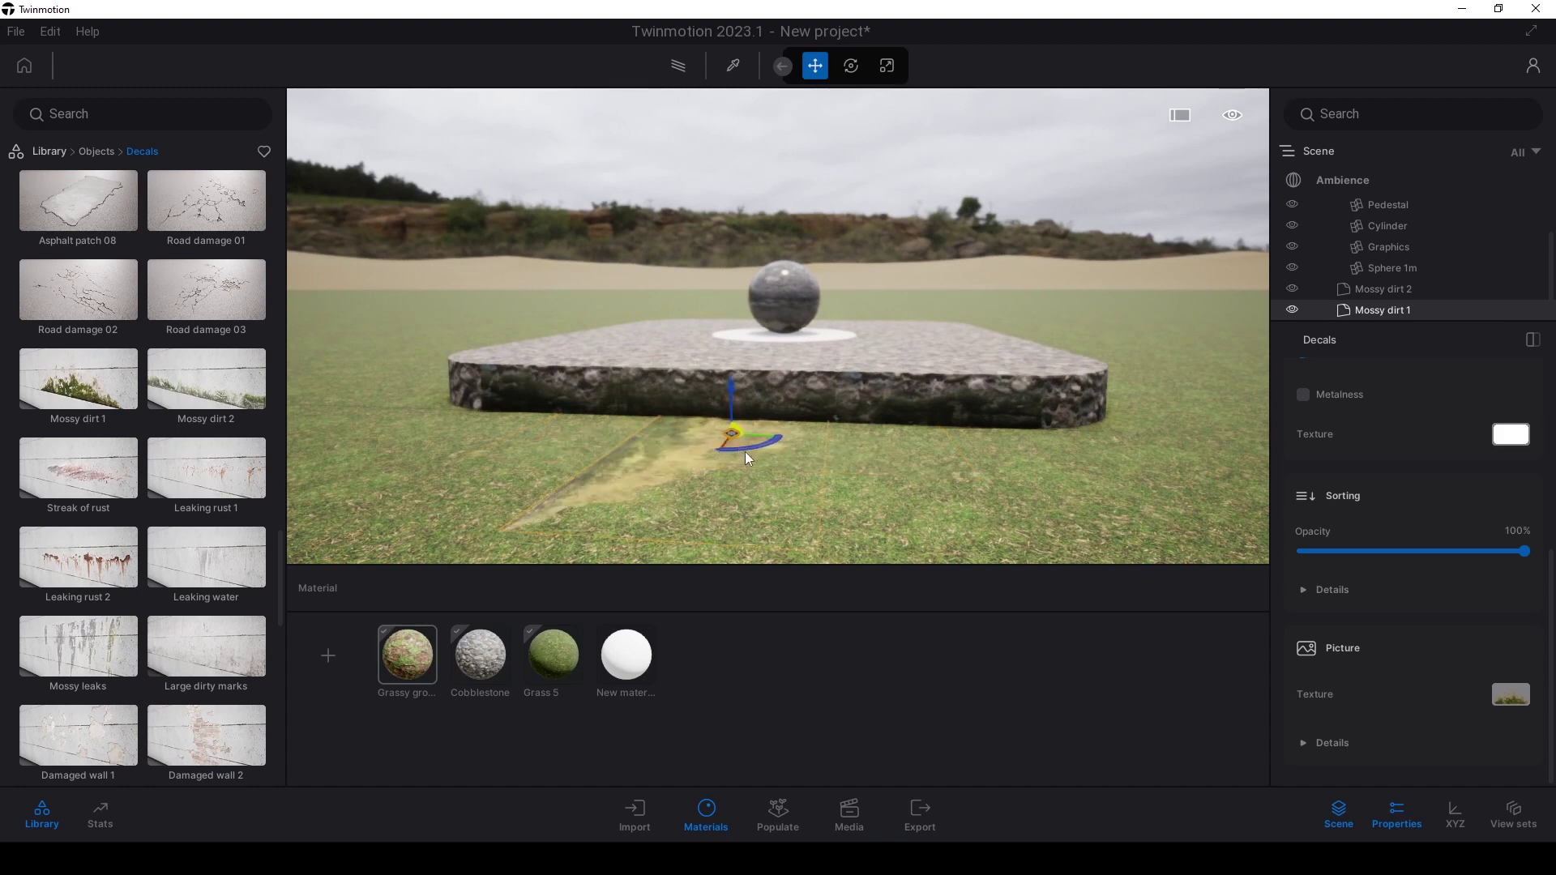
{"action": "key", "text": "ctrl+z"}
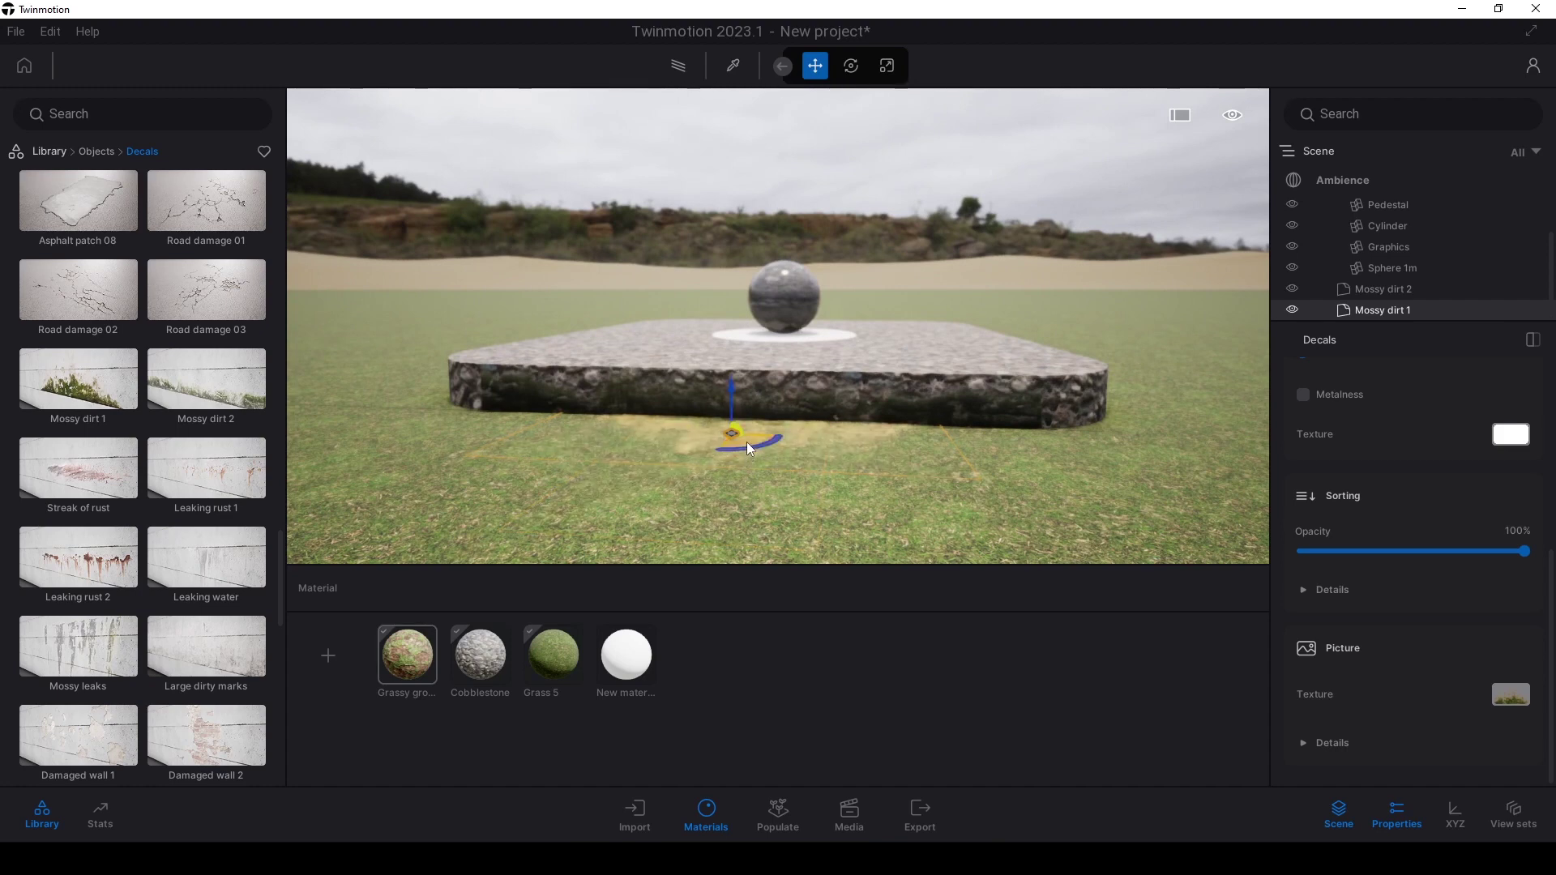
Switch the decal gizmo to scaling and enlarge the decal with the Scale Size slider
{"action": "key", "text": "space"}
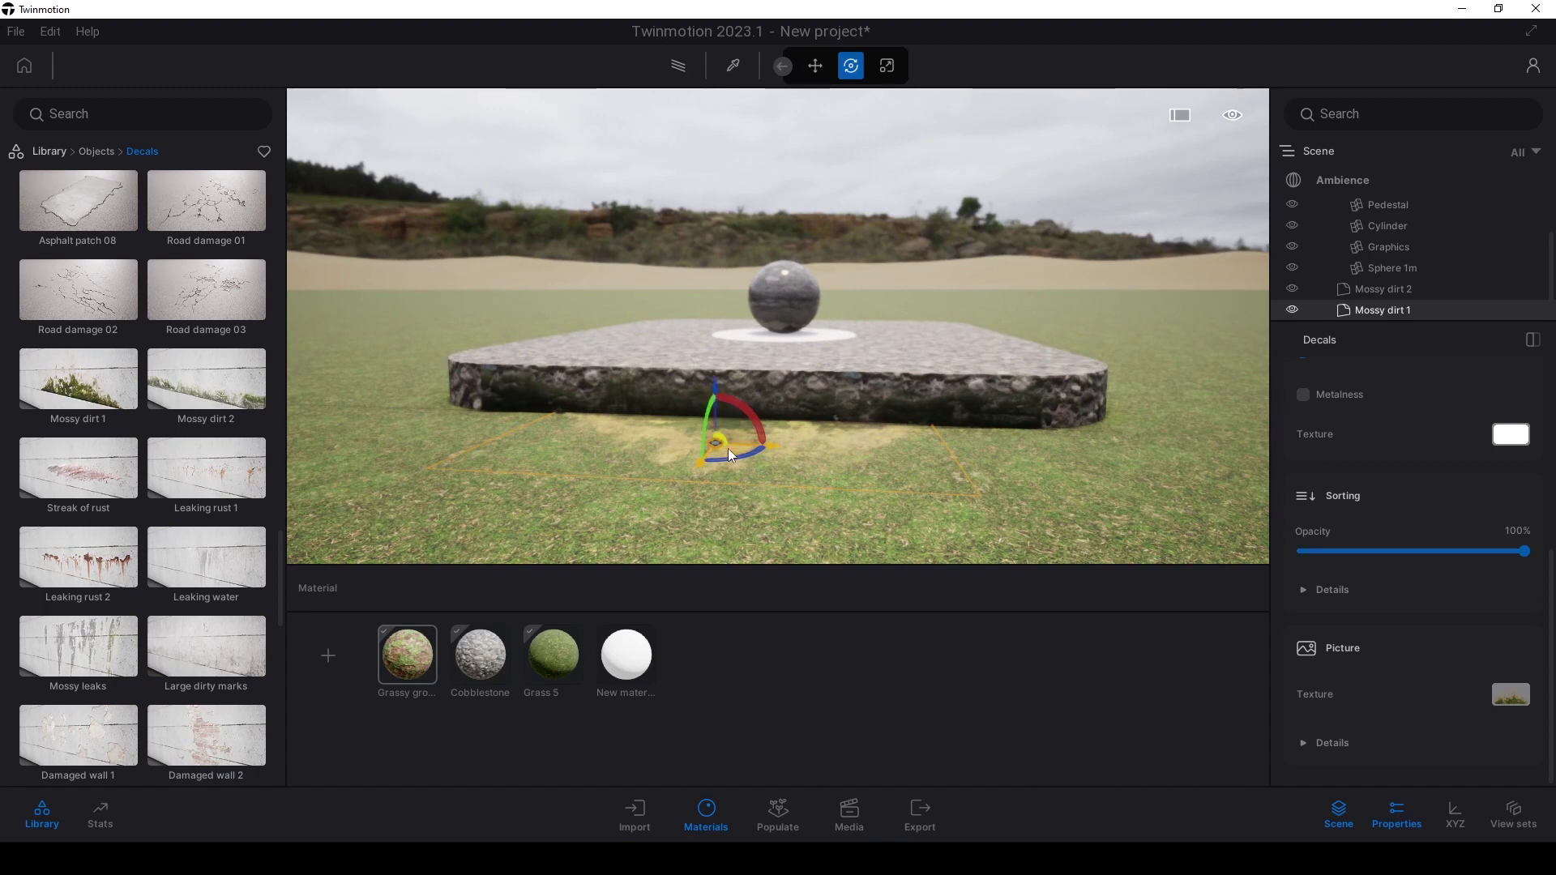
{"action": "key", "text": "space"}
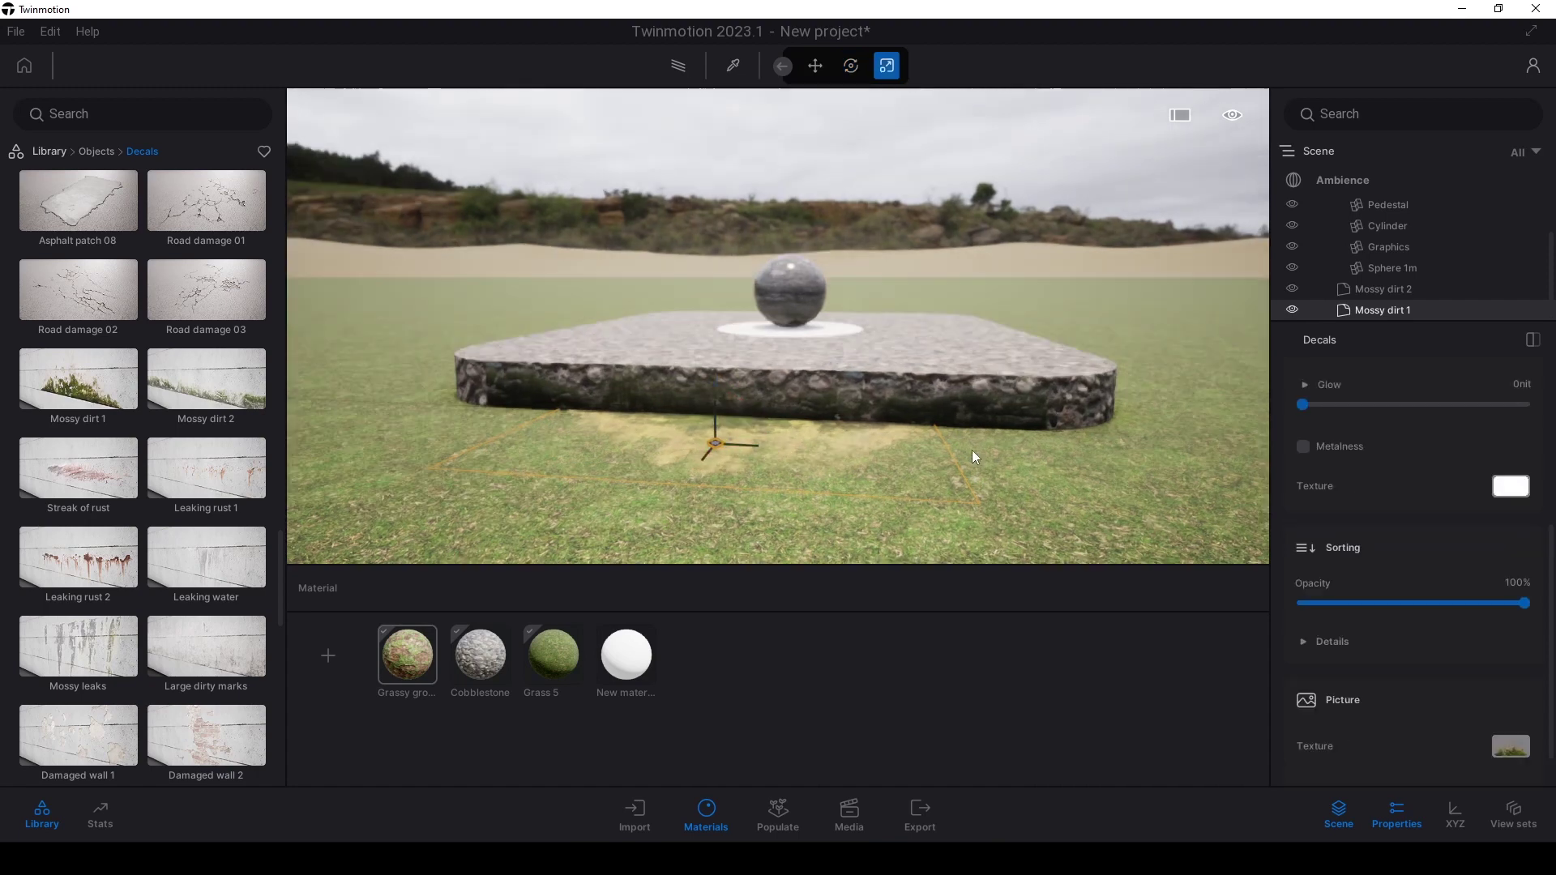
{"action": "scroll", "coordinate": [1354, 537], "scroll_direction": "up", "scroll_amount": 3}
{"action": "scroll", "coordinate": [1346, 528], "scroll_direction": "up", "scroll_amount": 3}
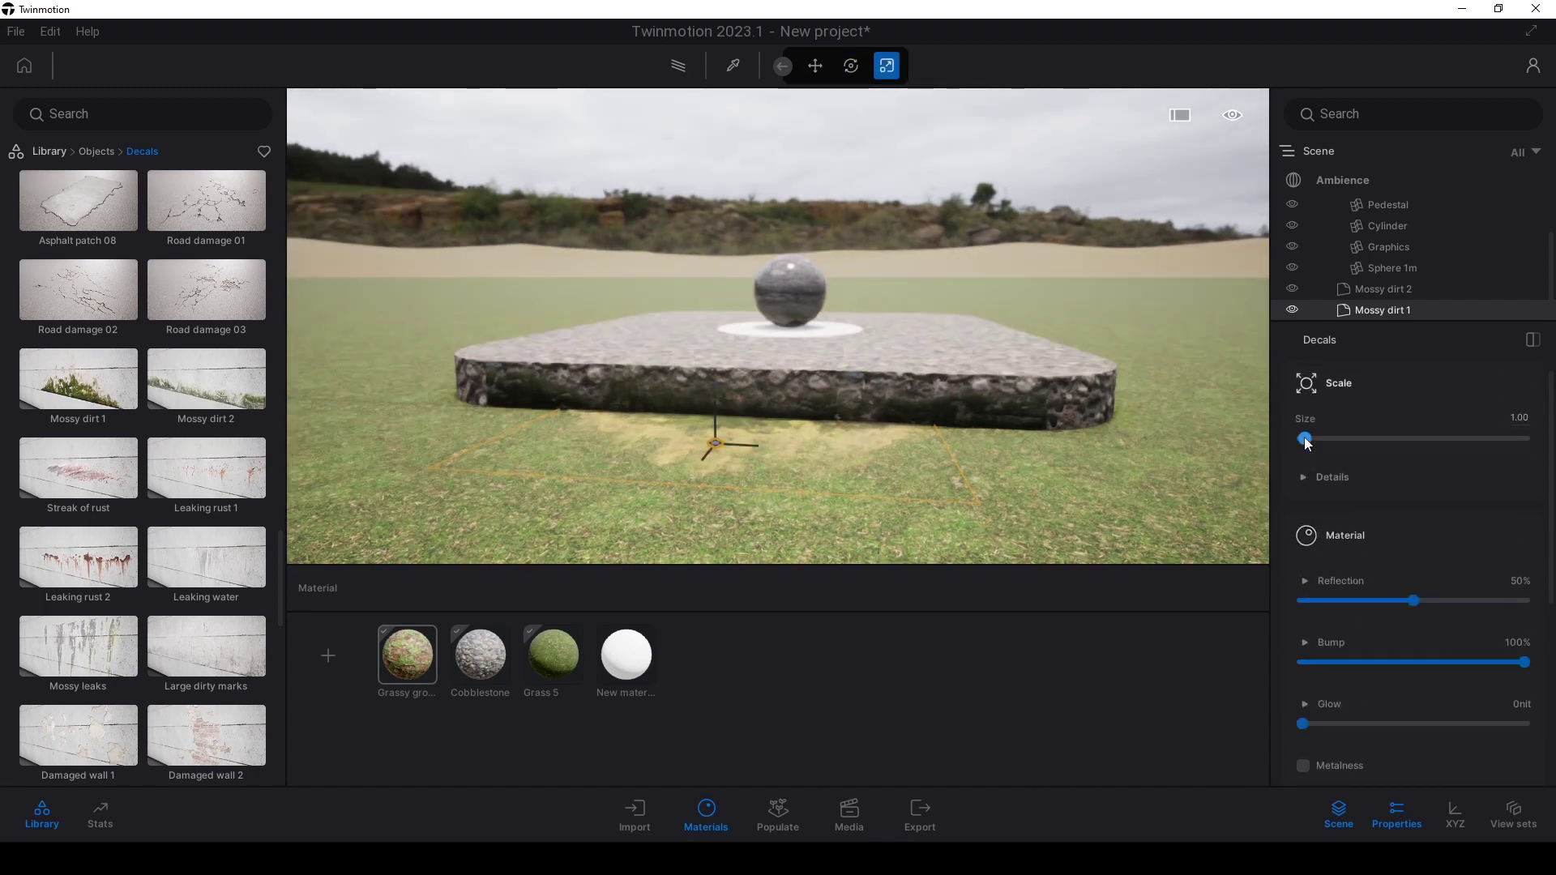
{"action": "left_click_drag", "start_coordinate": [1303, 438], "coordinate": [1308, 437]}
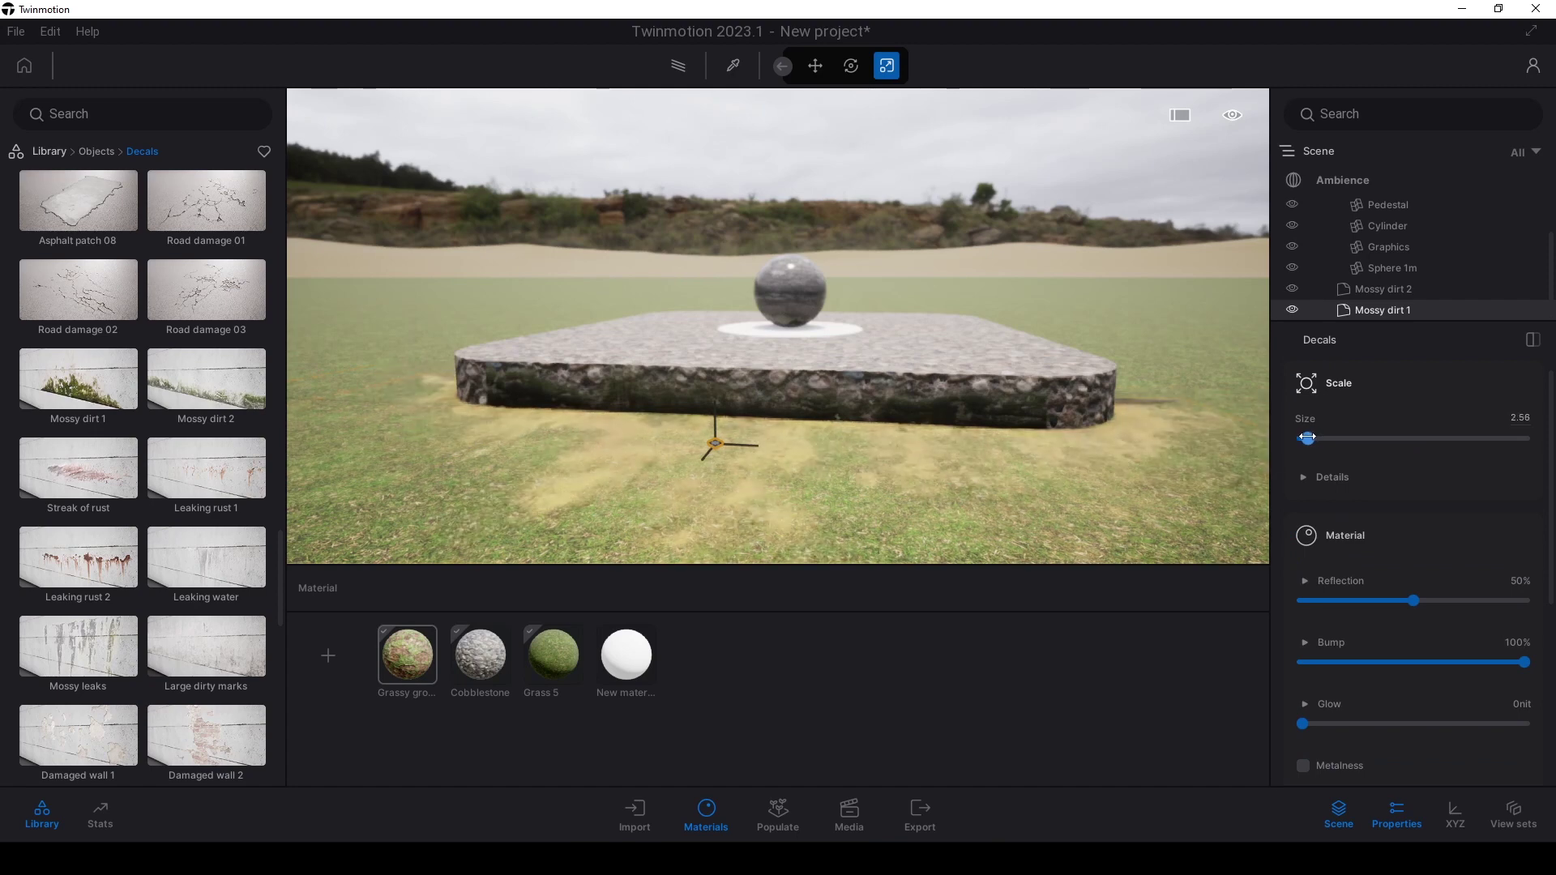
Select Mossy dirt 2 and set its Scale Size to 1.83
{"action": "left_click", "coordinate": [1383, 293]}
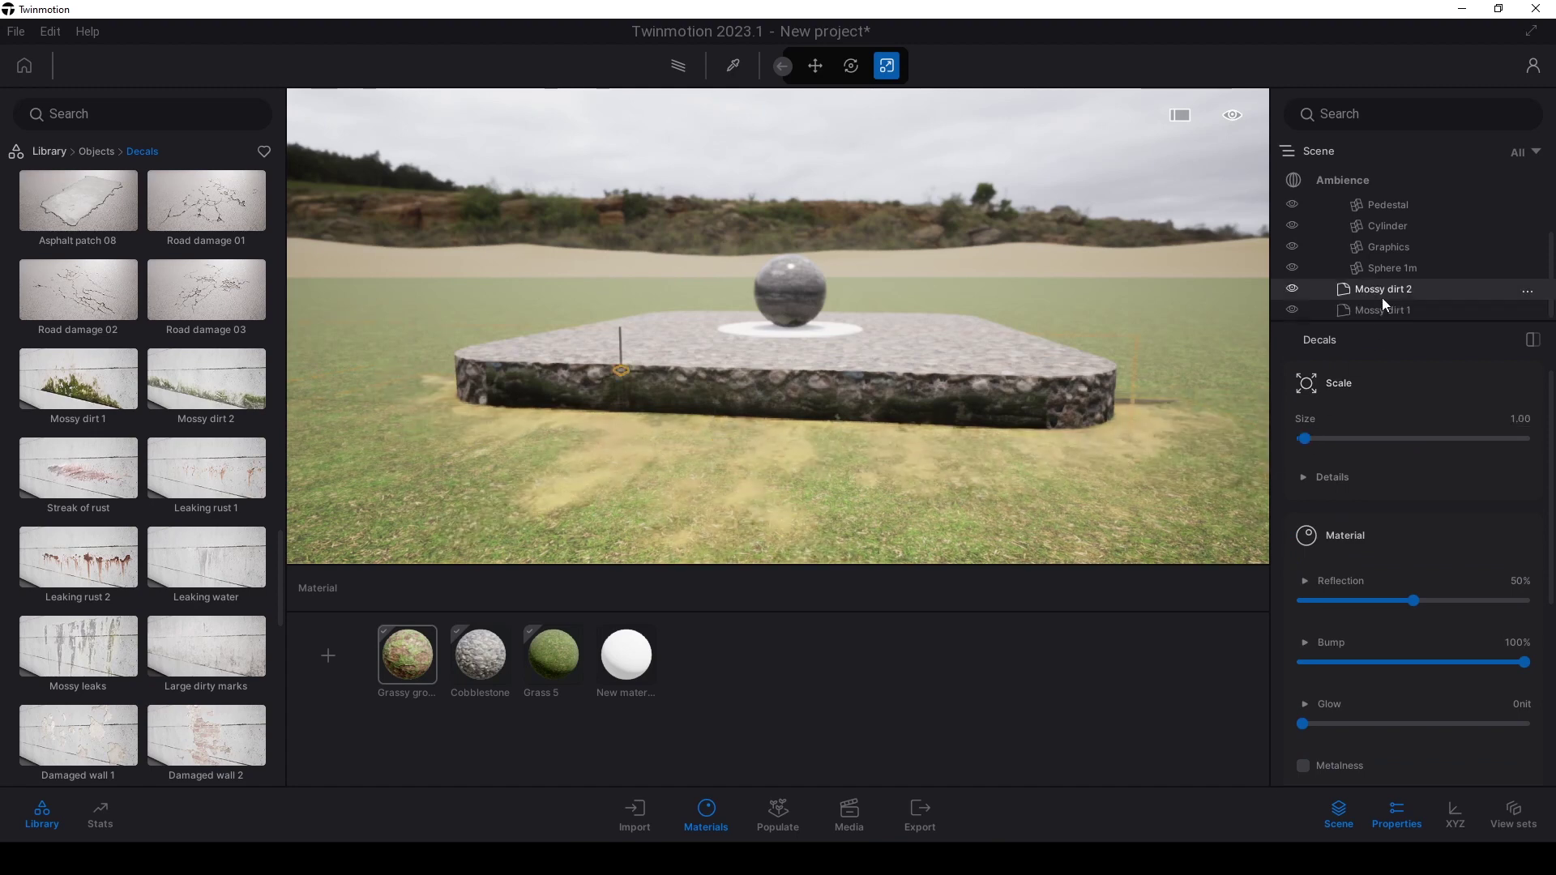
{"action": "left_click_drag", "start_coordinate": [1311, 436], "coordinate": [1306, 437]}
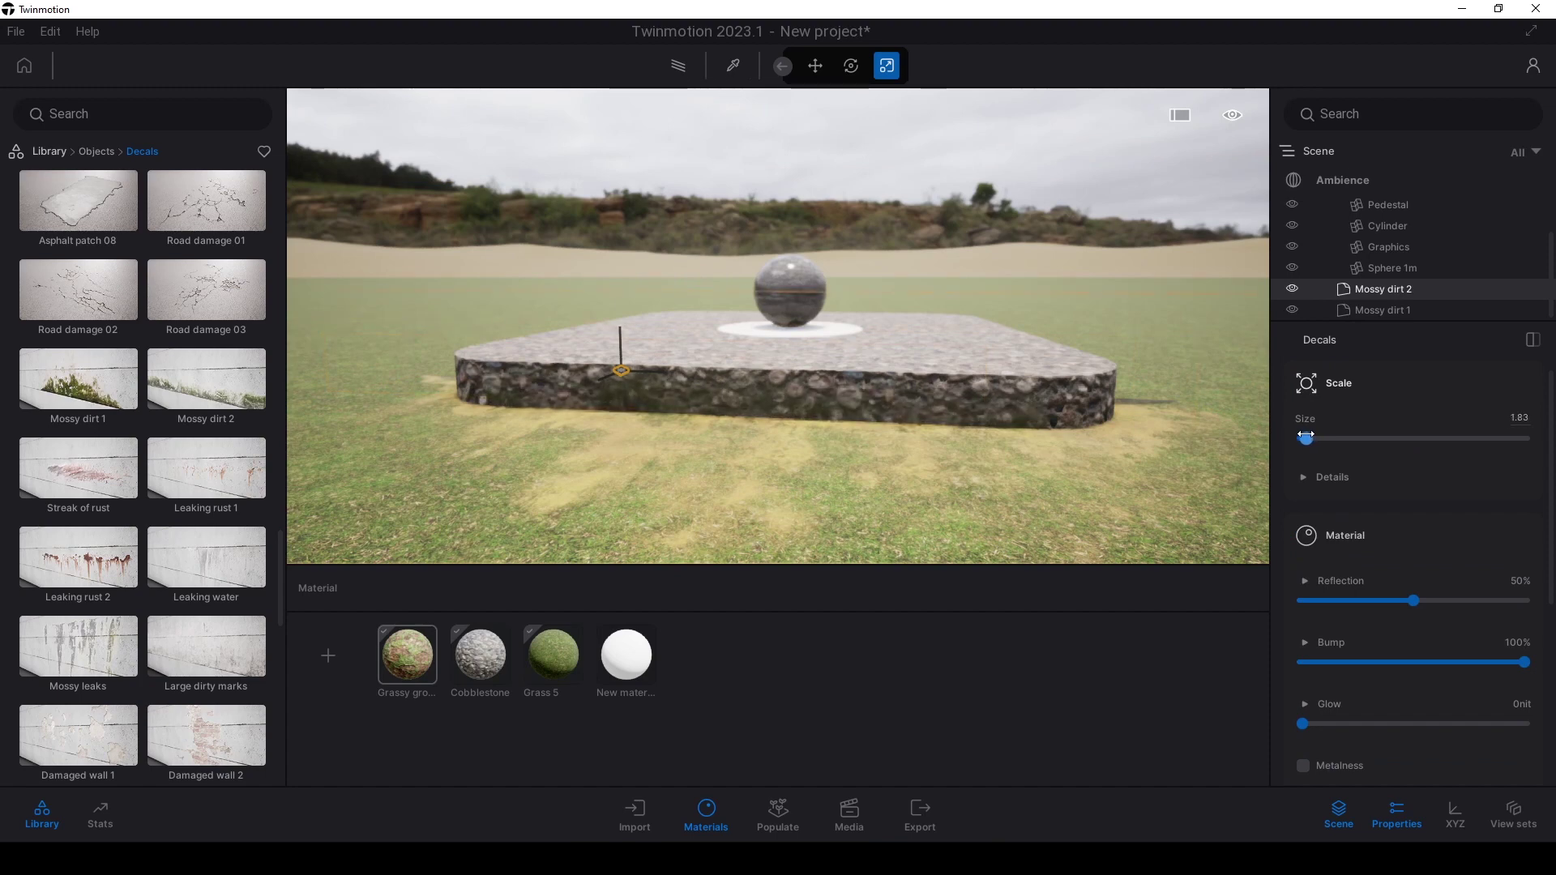
{"action": "scroll", "coordinate": [1316, 590], "scroll_direction": "down", "scroll_amount": 2}
{"action": "scroll", "coordinate": [1315, 590], "scroll_direction": "down", "scroll_amount": 2}
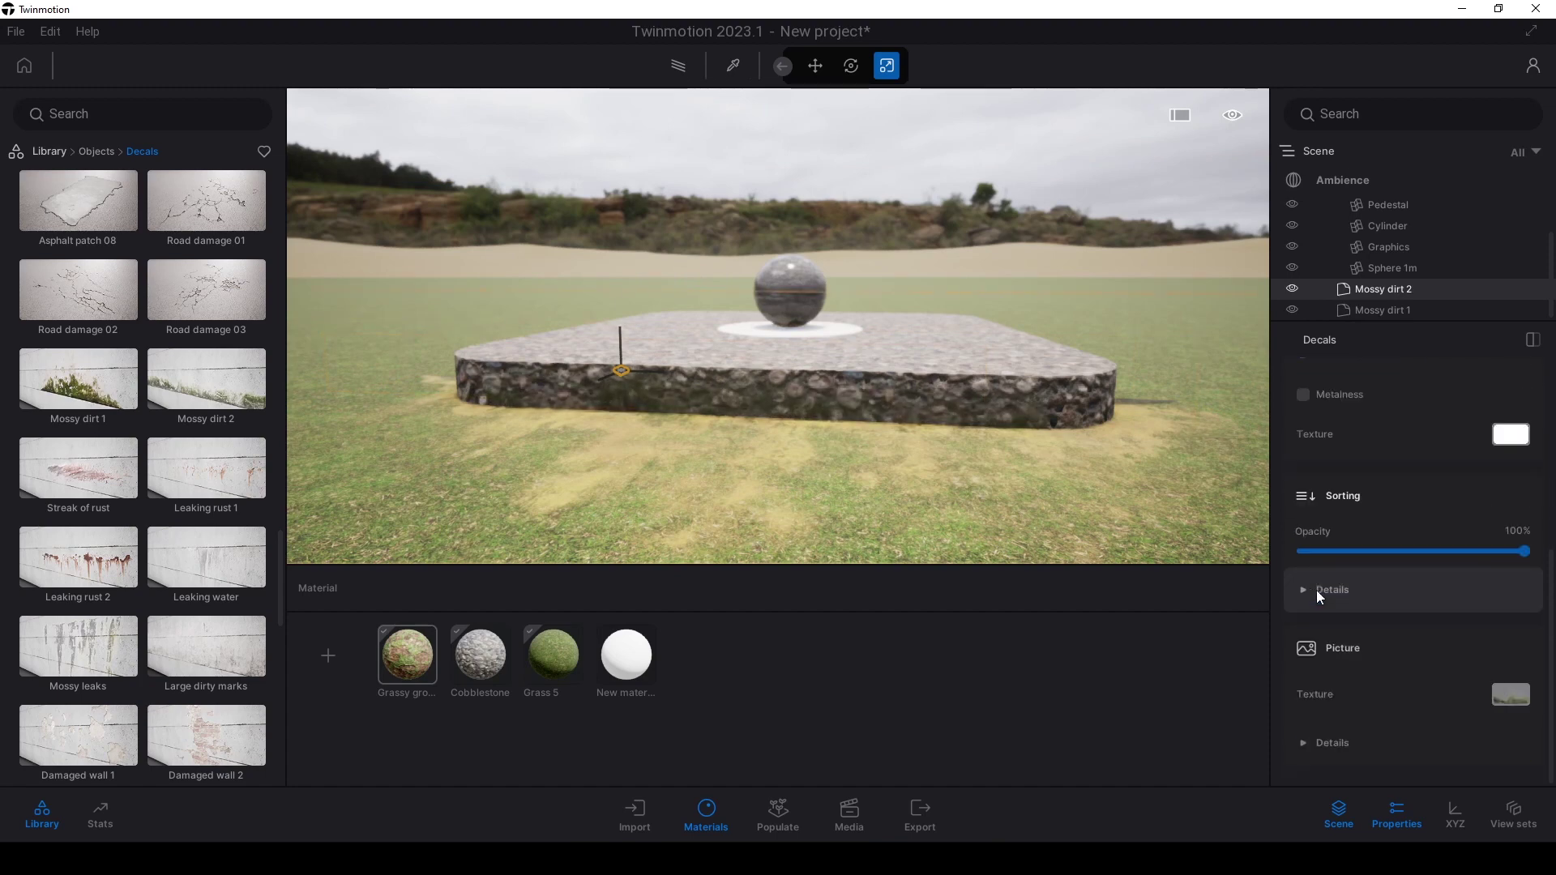
{"action": "scroll", "coordinate": [1315, 590], "scroll_direction": "up", "scroll_amount": 1}
{"action": "scroll", "coordinate": [1315, 587], "scroll_direction": "up", "scroll_amount": 2}
{"action": "scroll", "coordinate": [1319, 586], "scroll_direction": "up", "scroll_amount": 1}
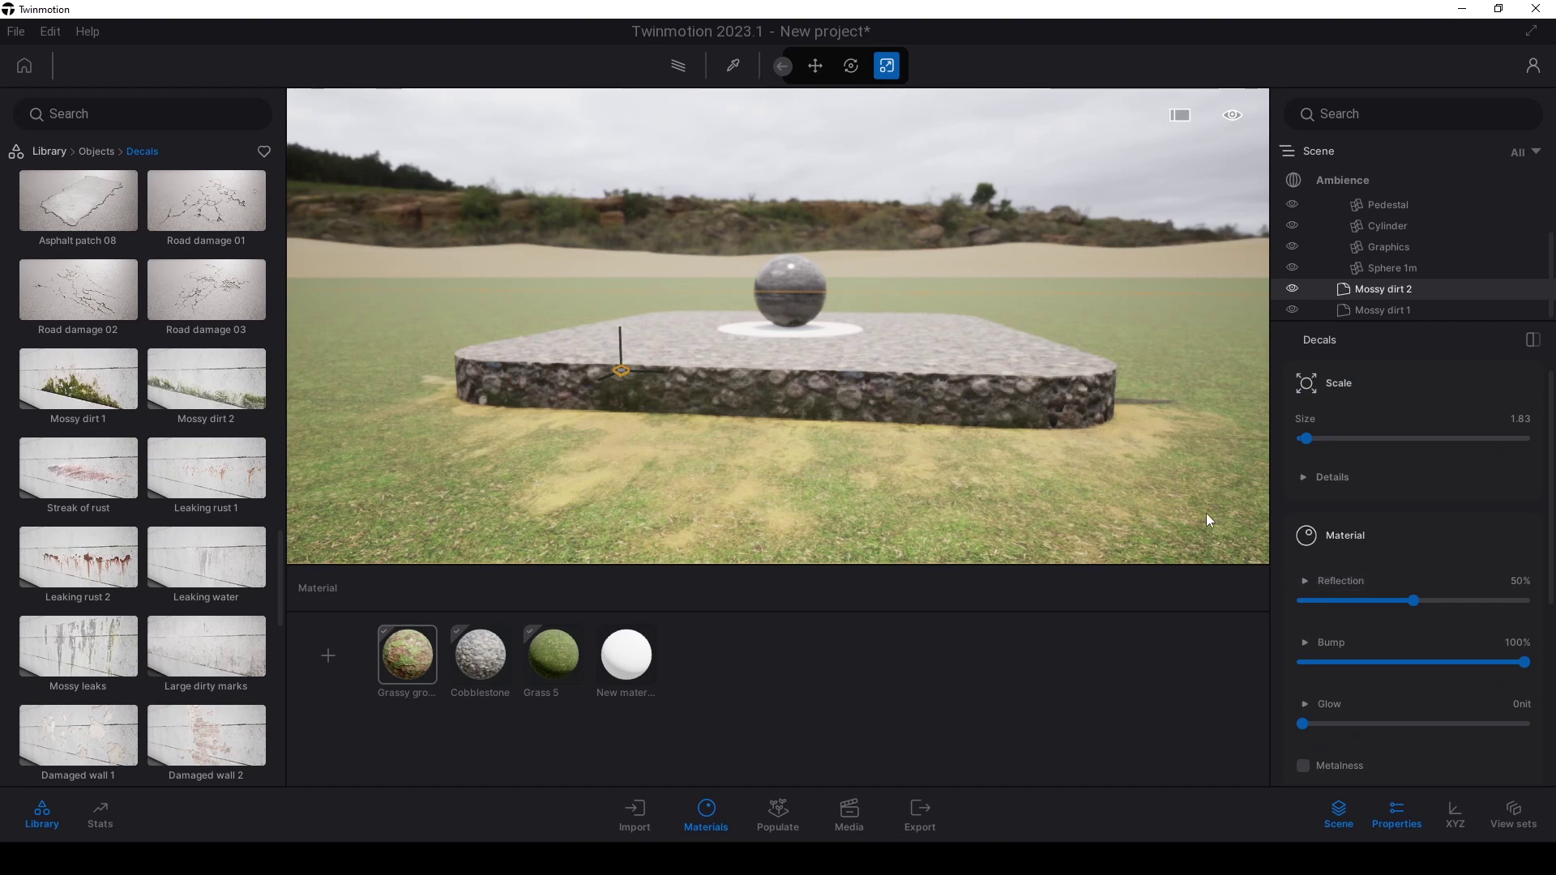
Enable Path Tracer and expand Depth of field in the Ambience camera settings
{"action": "left_click", "coordinate": [1059, 172]}
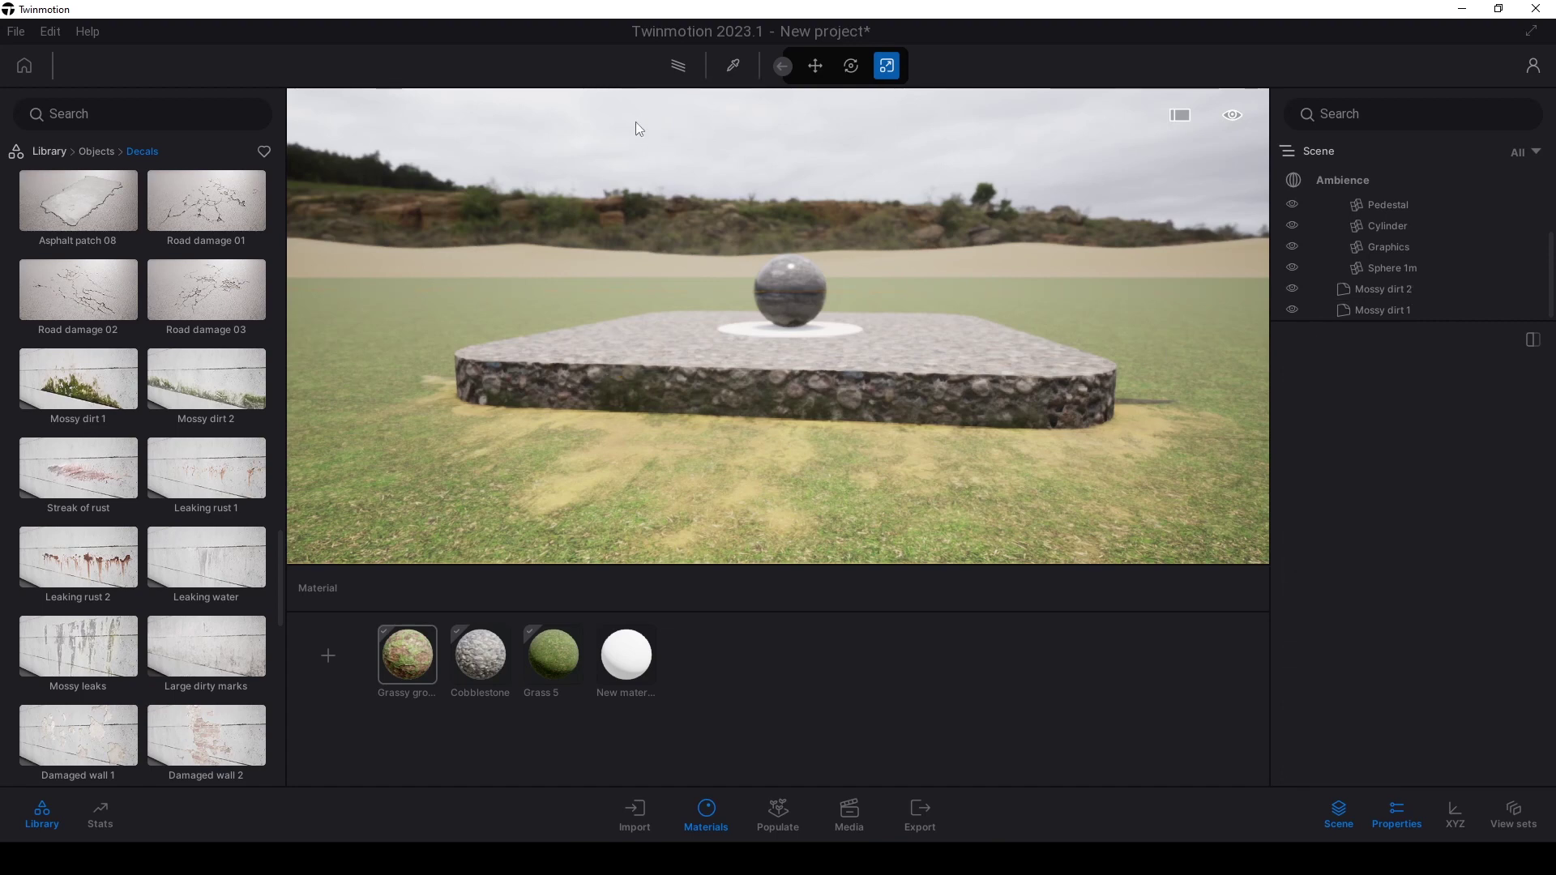
{"action": "left_click", "coordinate": [679, 68]}
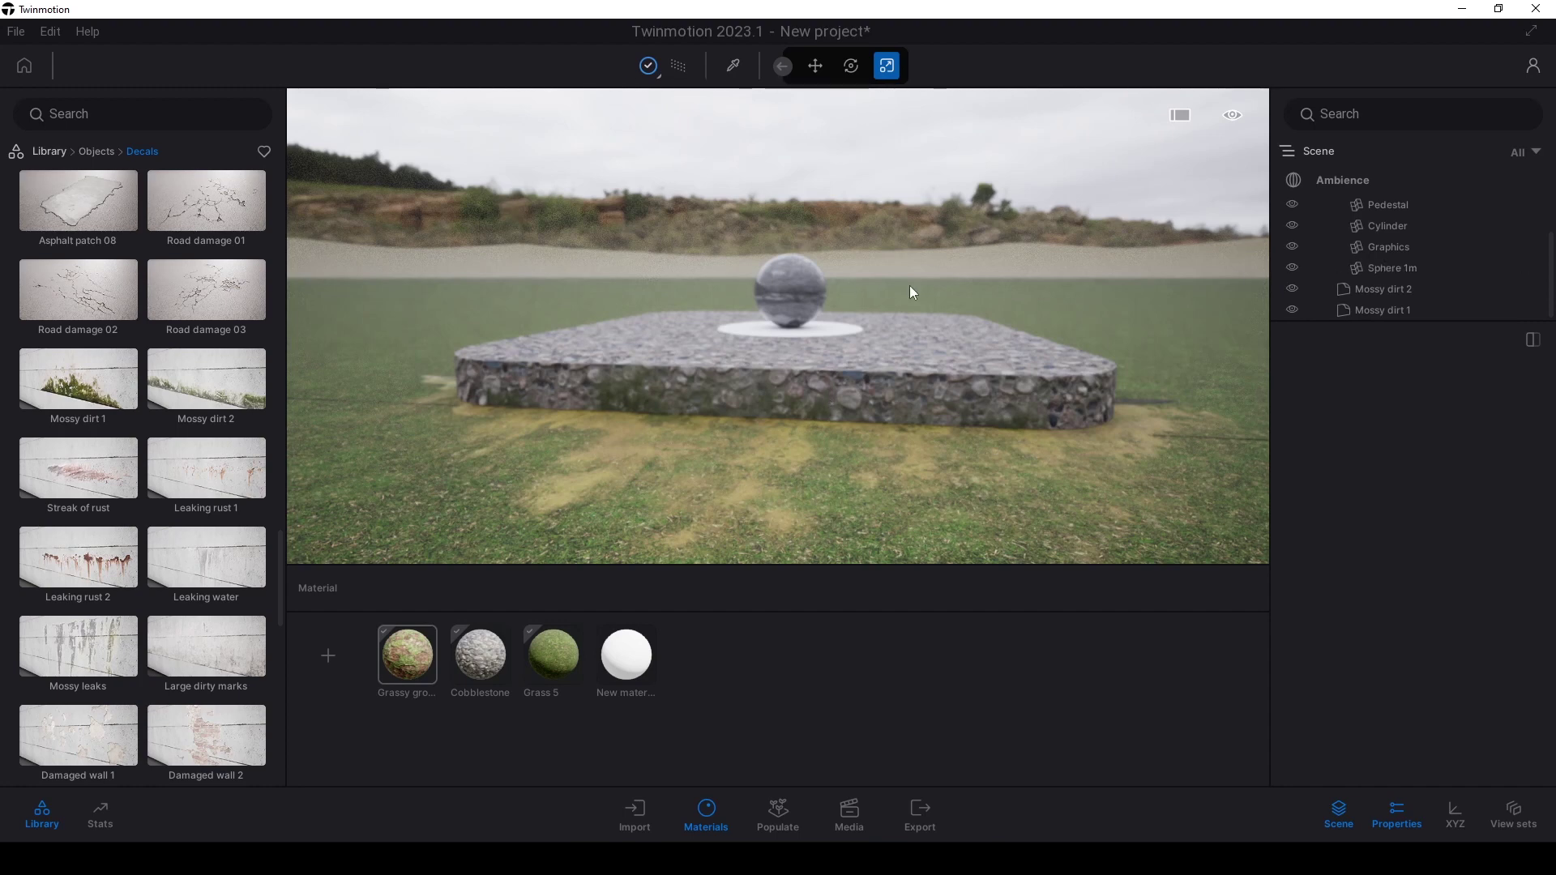
{"action": "left_click", "coordinate": [1340, 180]}
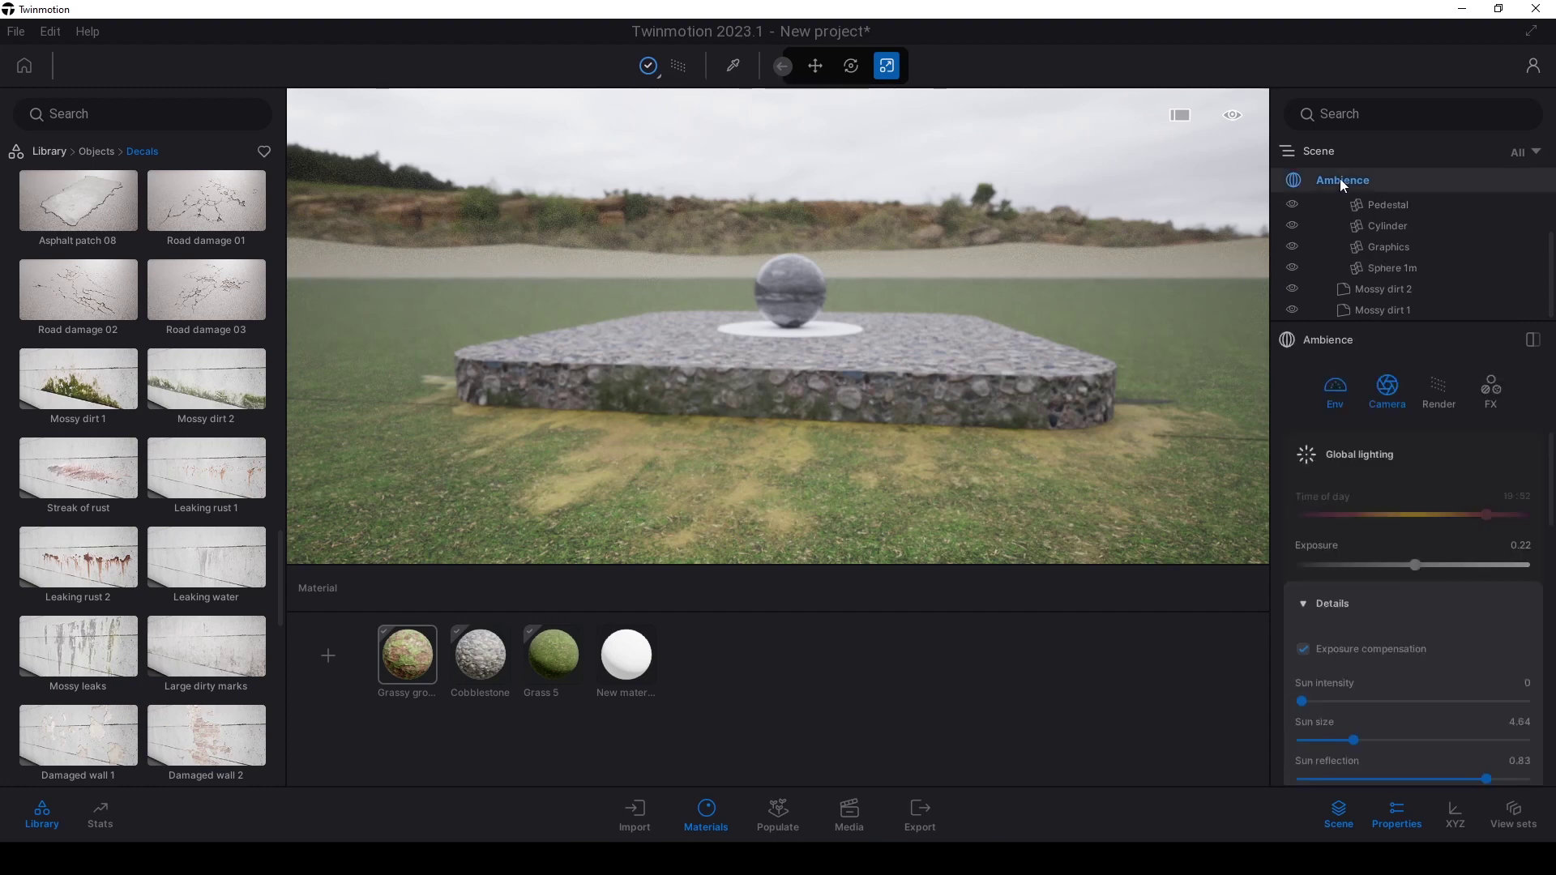
{"action": "left_click", "coordinate": [1388, 401]}
{"action": "left_click", "coordinate": [1313, 554]}
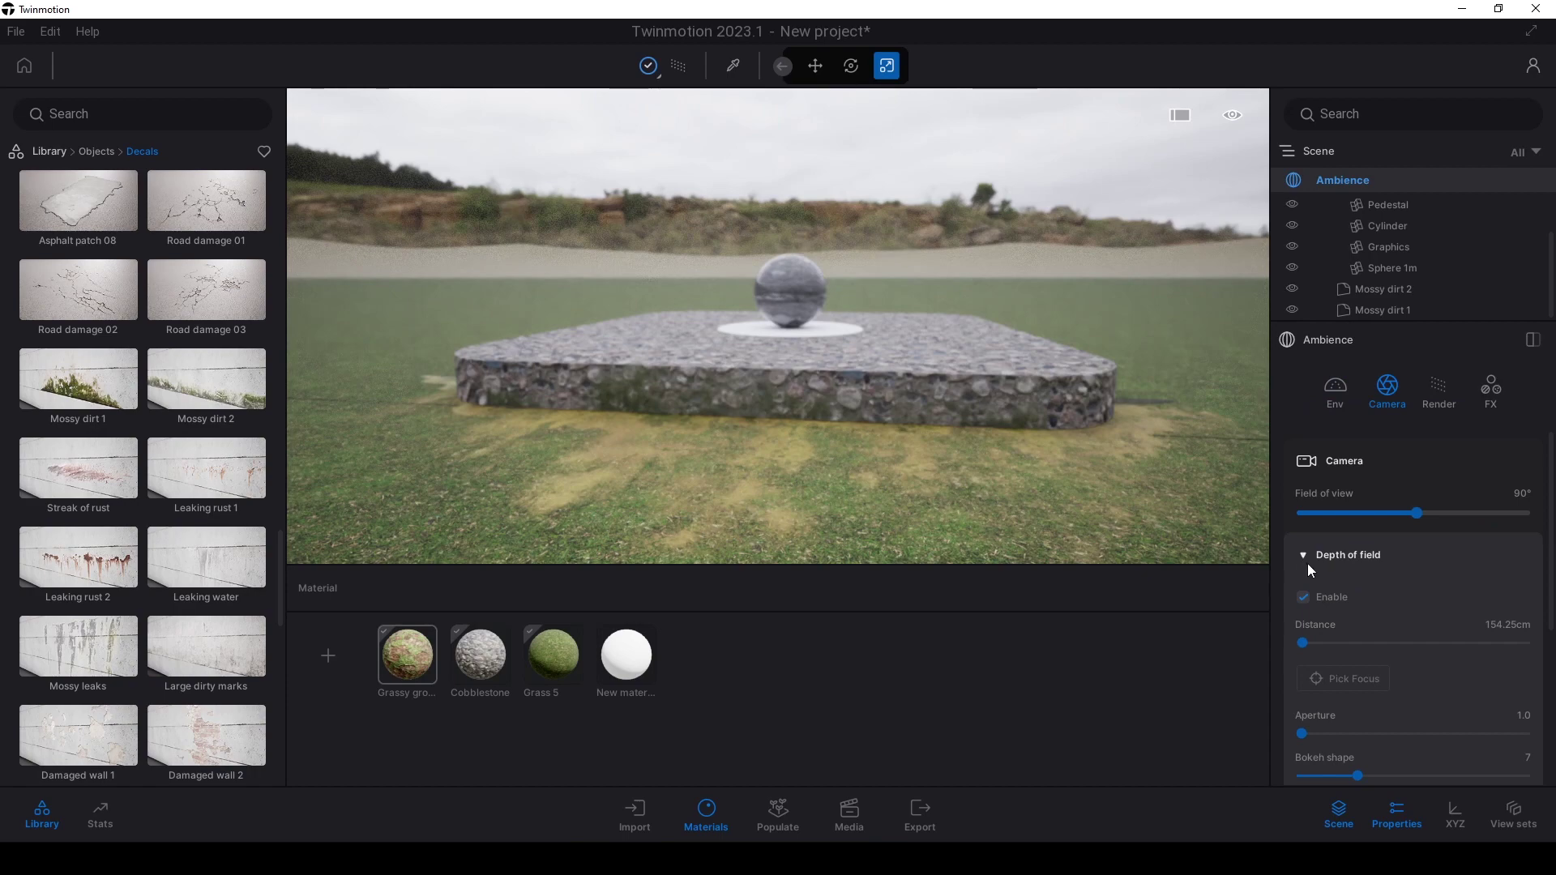
{"action": "scroll", "coordinate": [1307, 562], "scroll_direction": "down", "scroll_amount": 2}
Pick focus on the sphere at 582.54 cm and add a Dead leaves 01 decal
{"action": "left_click", "coordinate": [1345, 600]}
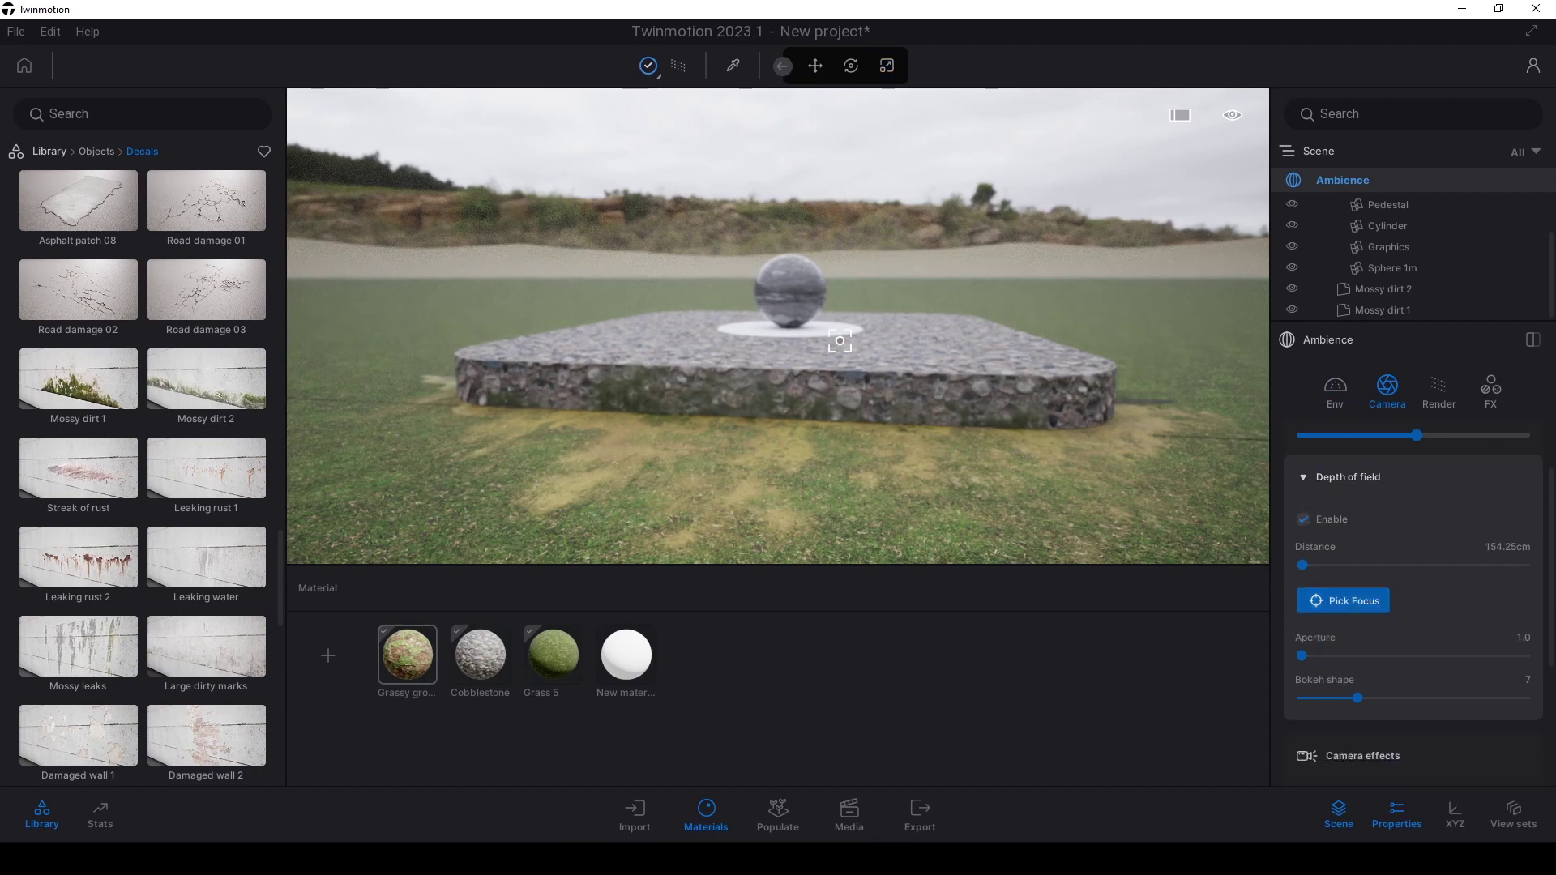
{"action": "left_click", "coordinate": [791, 292]}
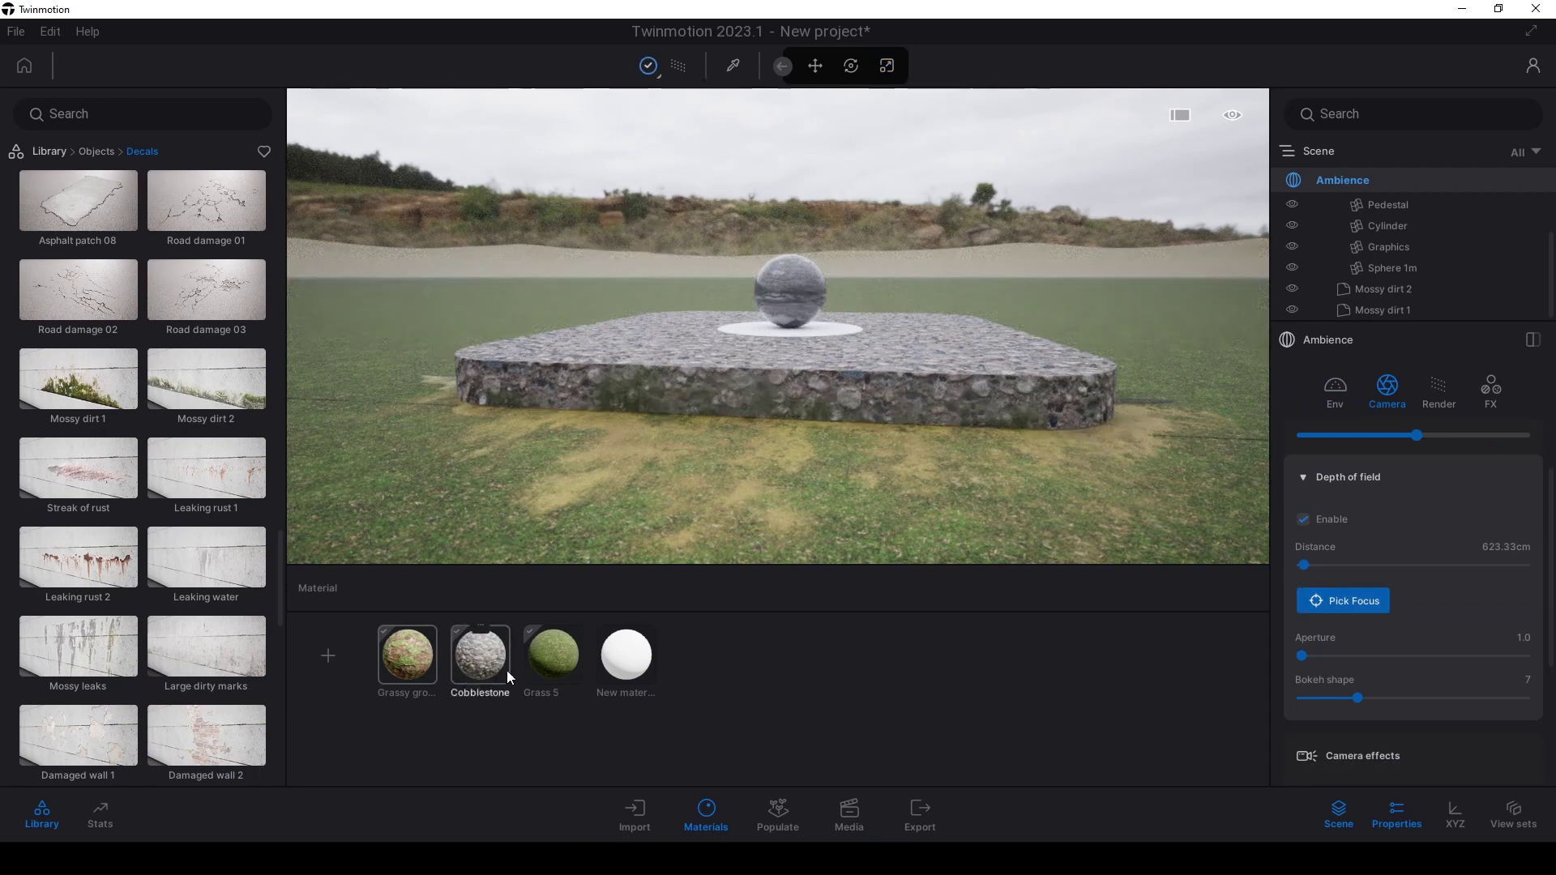
{"action": "left_click", "coordinate": [837, 462]}
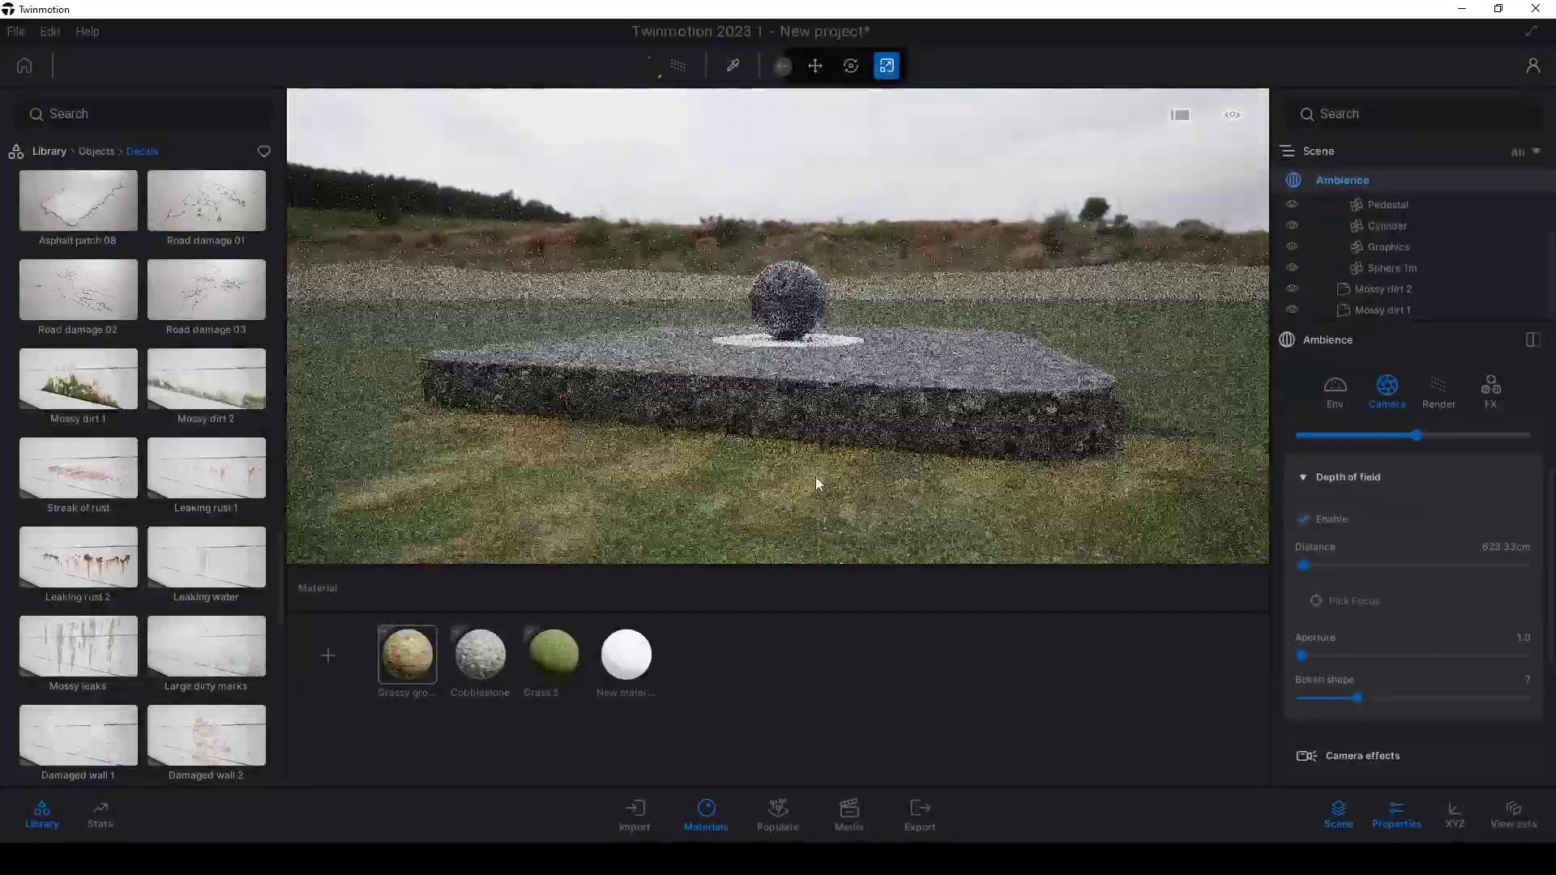
{"action": "left_click", "coordinate": [1331, 599]}
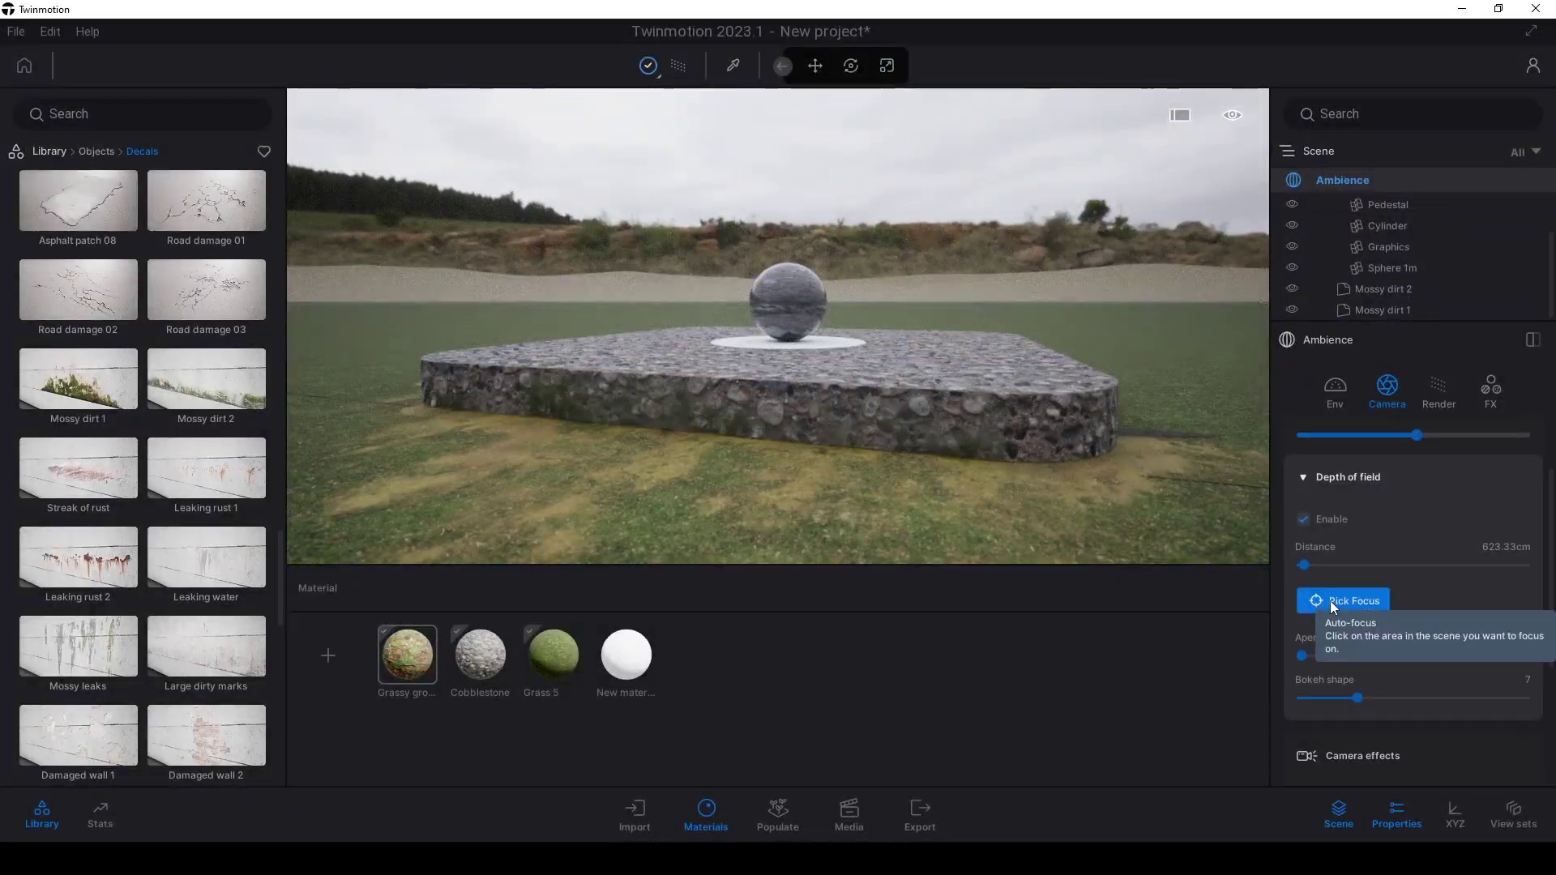
{"action": "left_click", "coordinate": [801, 341]}
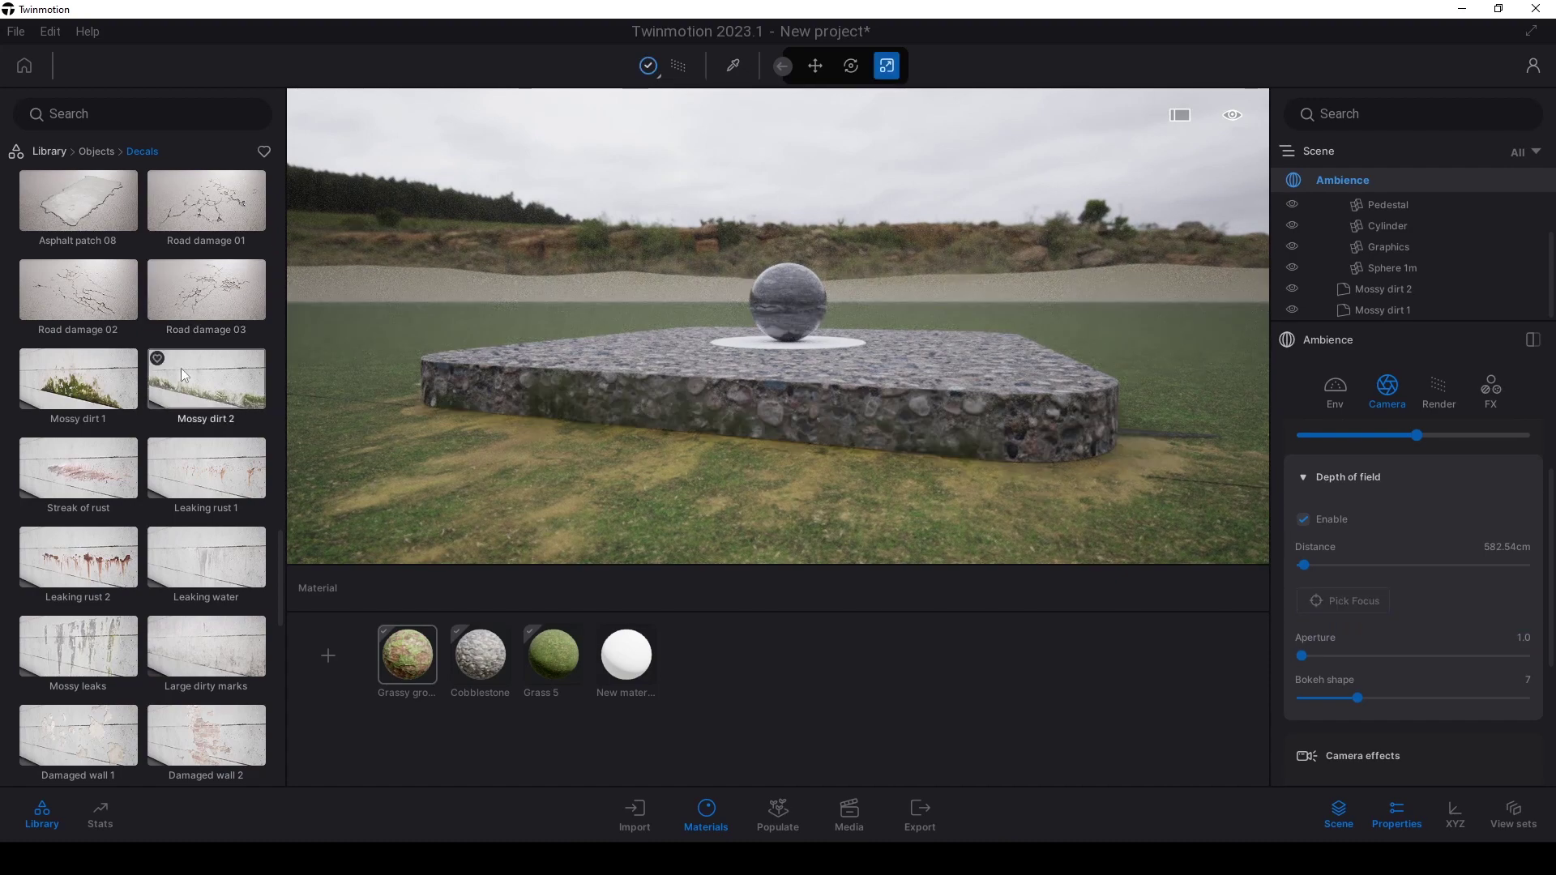
{"action": "left_click_drag", "start_coordinate": [279, 548], "coordinate": [275, 713]}
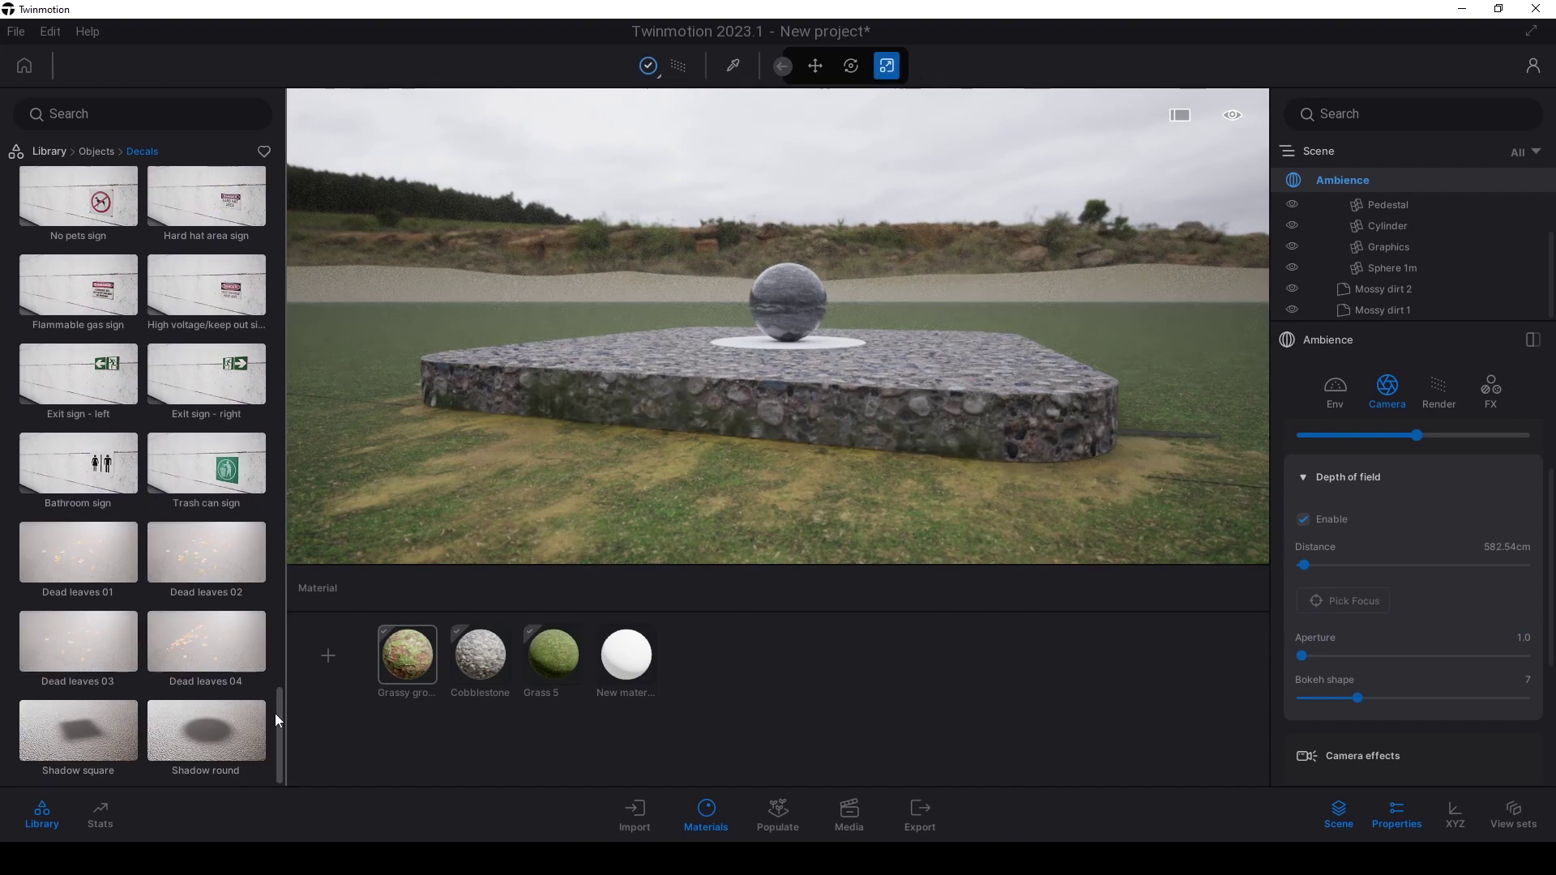
{"action": "mouse_move", "coordinate": [67, 565]}
{"action": "left_mouse_down"}
{"action": "mouse_move", "coordinate": [363, 444]}
{"action": "mouse_move", "coordinate": [368, 427]}
{"action": "left_mouse_up"}
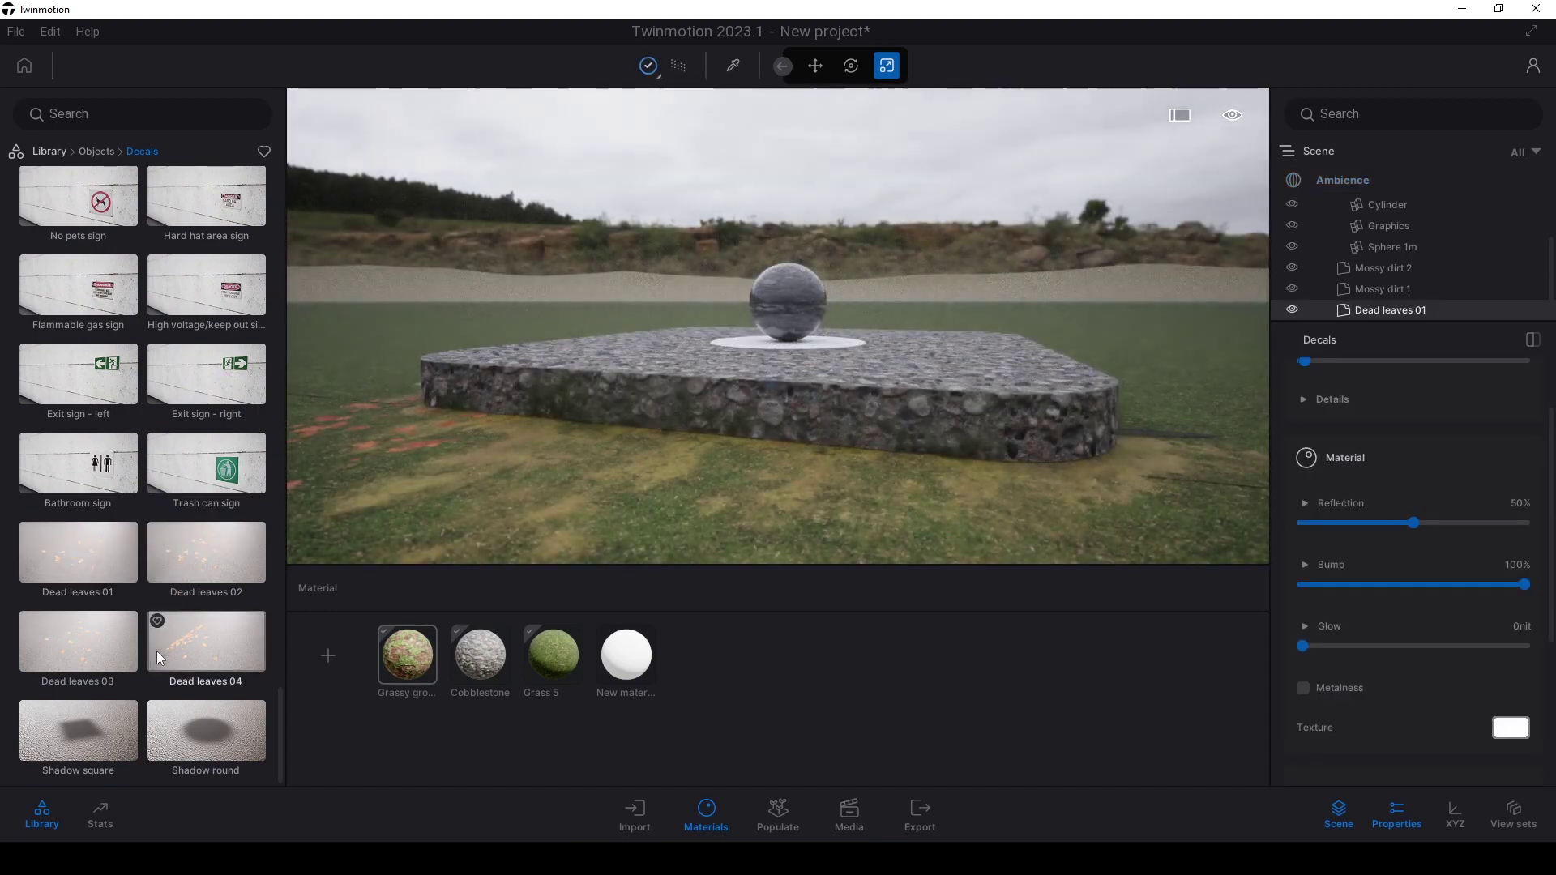
Scatter Dead leaves 02 and Dead leaves 03 decals around the slab, copying Dead leaves 03 twice
{"action": "left_click_drag", "start_coordinate": [157, 650], "coordinate": [785, 354]}
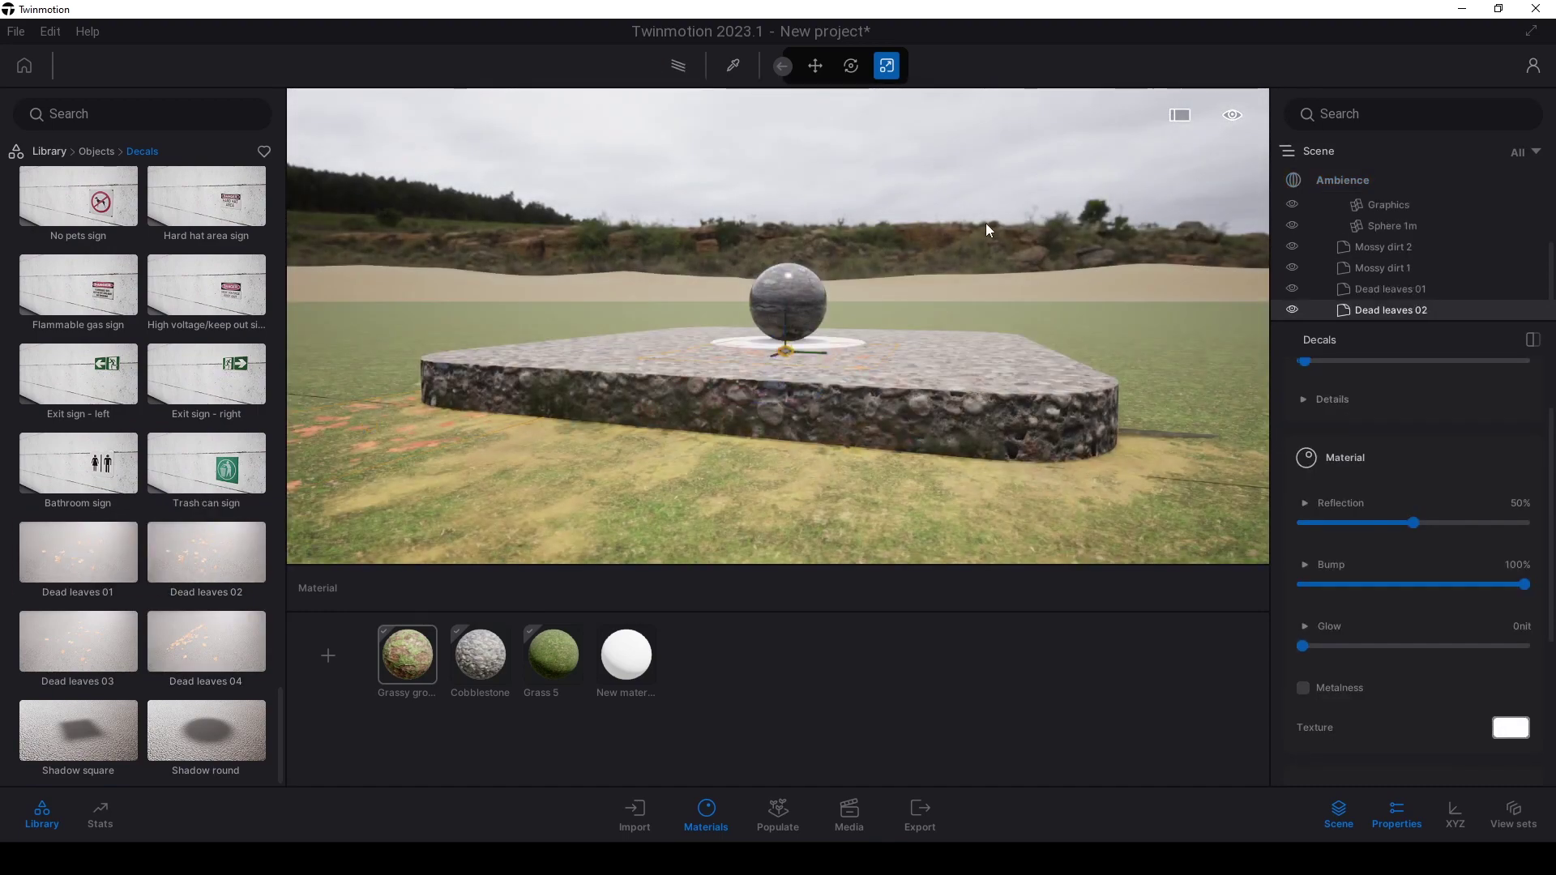
{"action": "right_click_drag", "start_coordinate": [985, 222], "coordinate": [990, 235]}
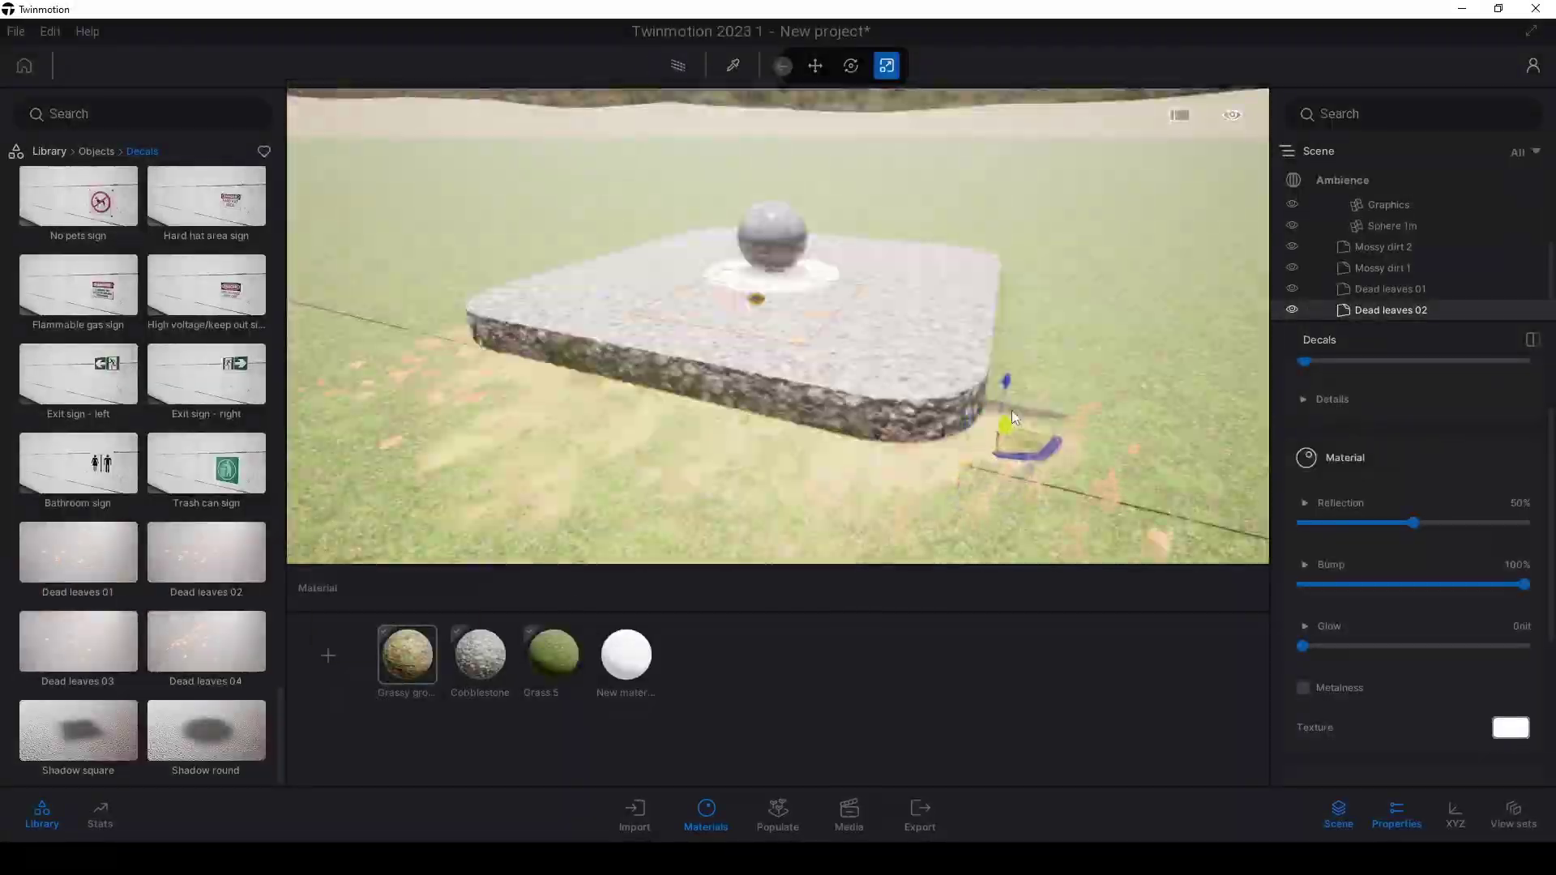
{"action": "mouse_move", "coordinate": [1013, 417]}
{"action": "left_mouse_down"}
{"action": "mouse_move", "coordinate": [1045, 403]}
{"action": "mouse_move", "coordinate": [1029, 300]}
{"action": "left_mouse_up"}
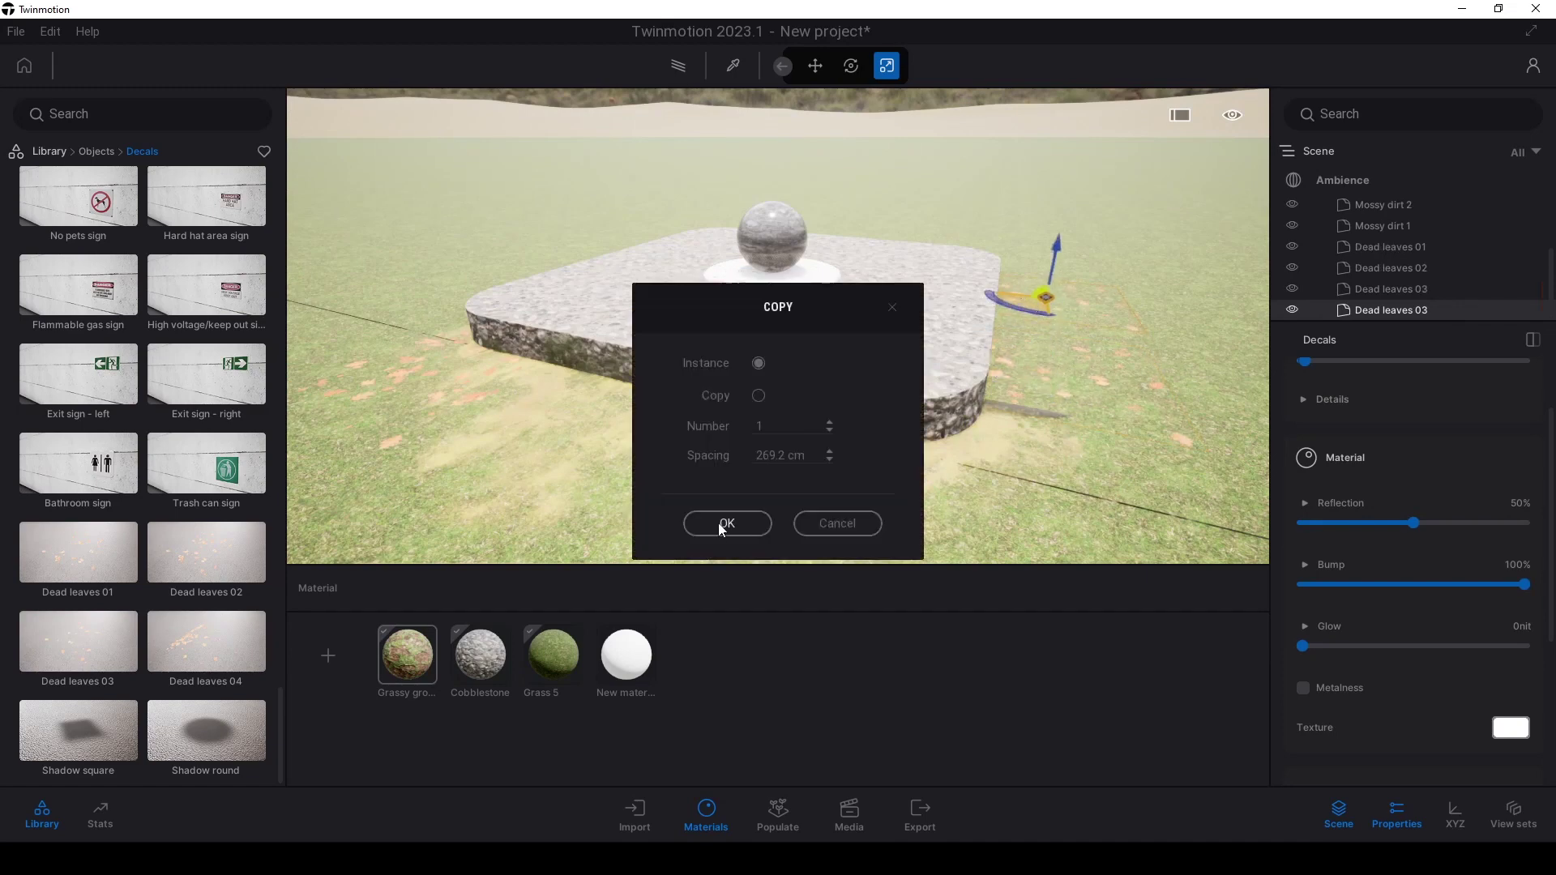
{"action": "left_click", "coordinate": [721, 530]}
{"action": "left_click_drag", "start_coordinate": [1049, 303], "coordinate": [460, 276]}
{"action": "left_click", "coordinate": [731, 522]}
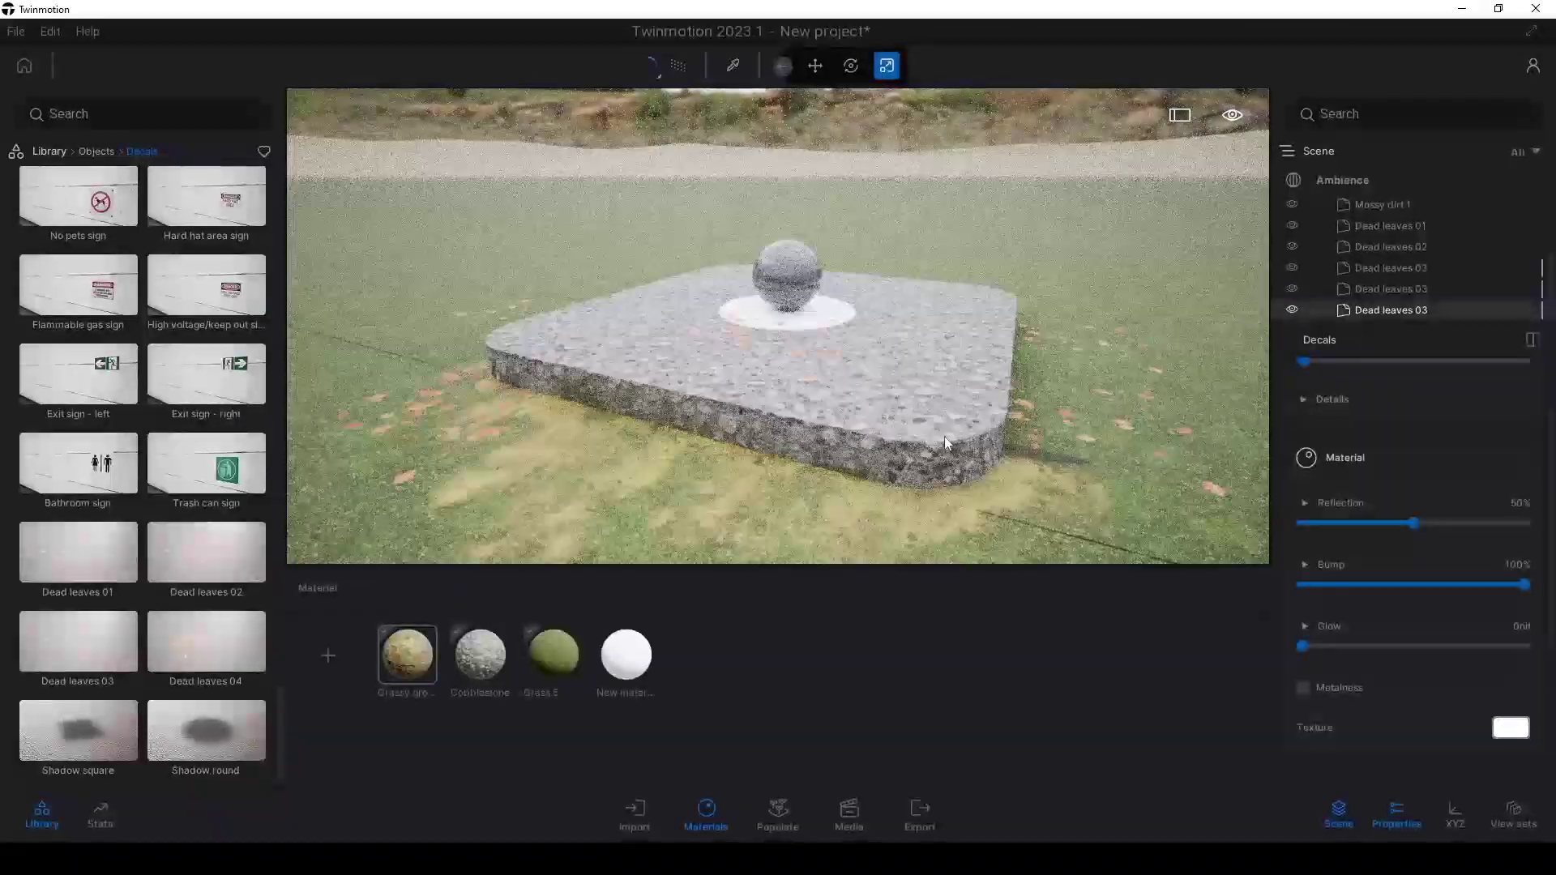
{"action": "left_click_drag", "start_coordinate": [279, 709], "coordinate": [290, 560]}
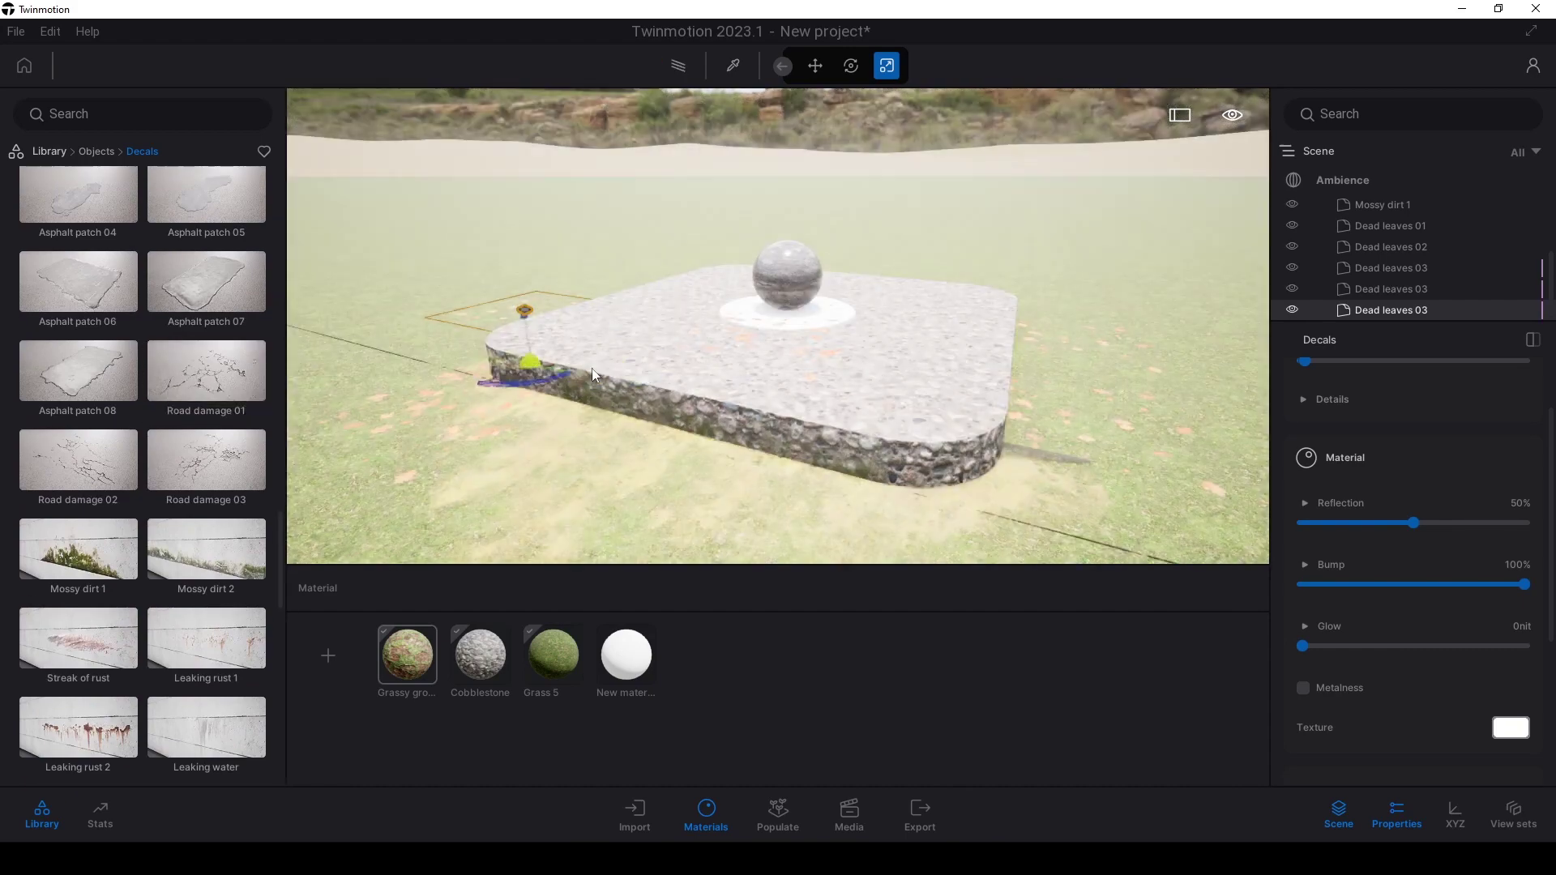
Place a Road damage 01 decal on the slab with 31-nit glow and expand its Picture details
{"action": "left_click_drag", "start_coordinate": [206, 359], "coordinate": [794, 377]}
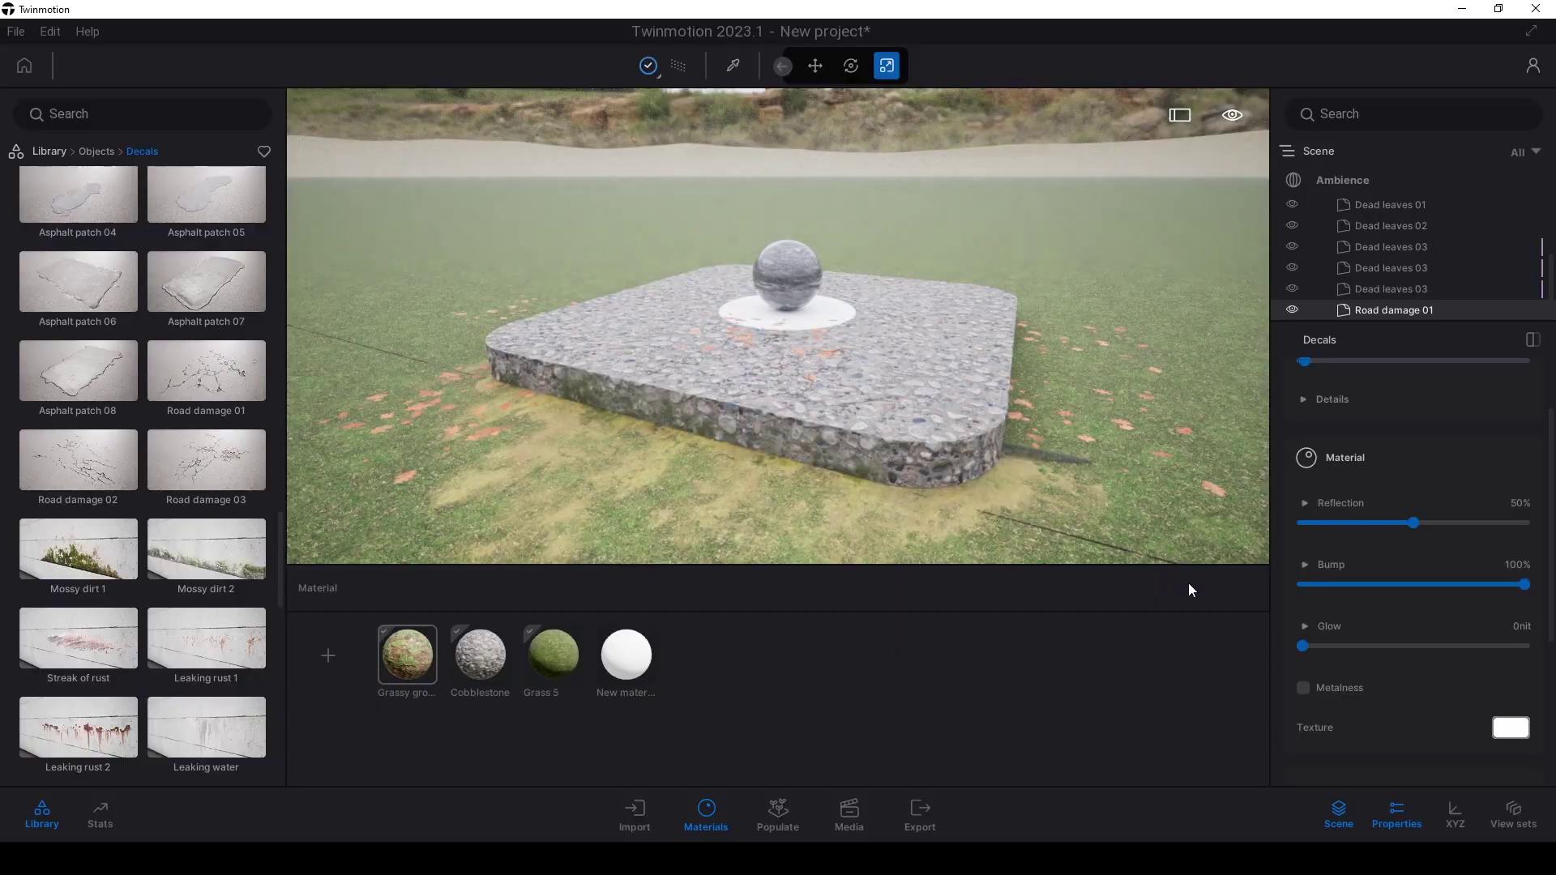
{"action": "left_click_drag", "start_coordinate": [1303, 646], "coordinate": [1372, 646]}
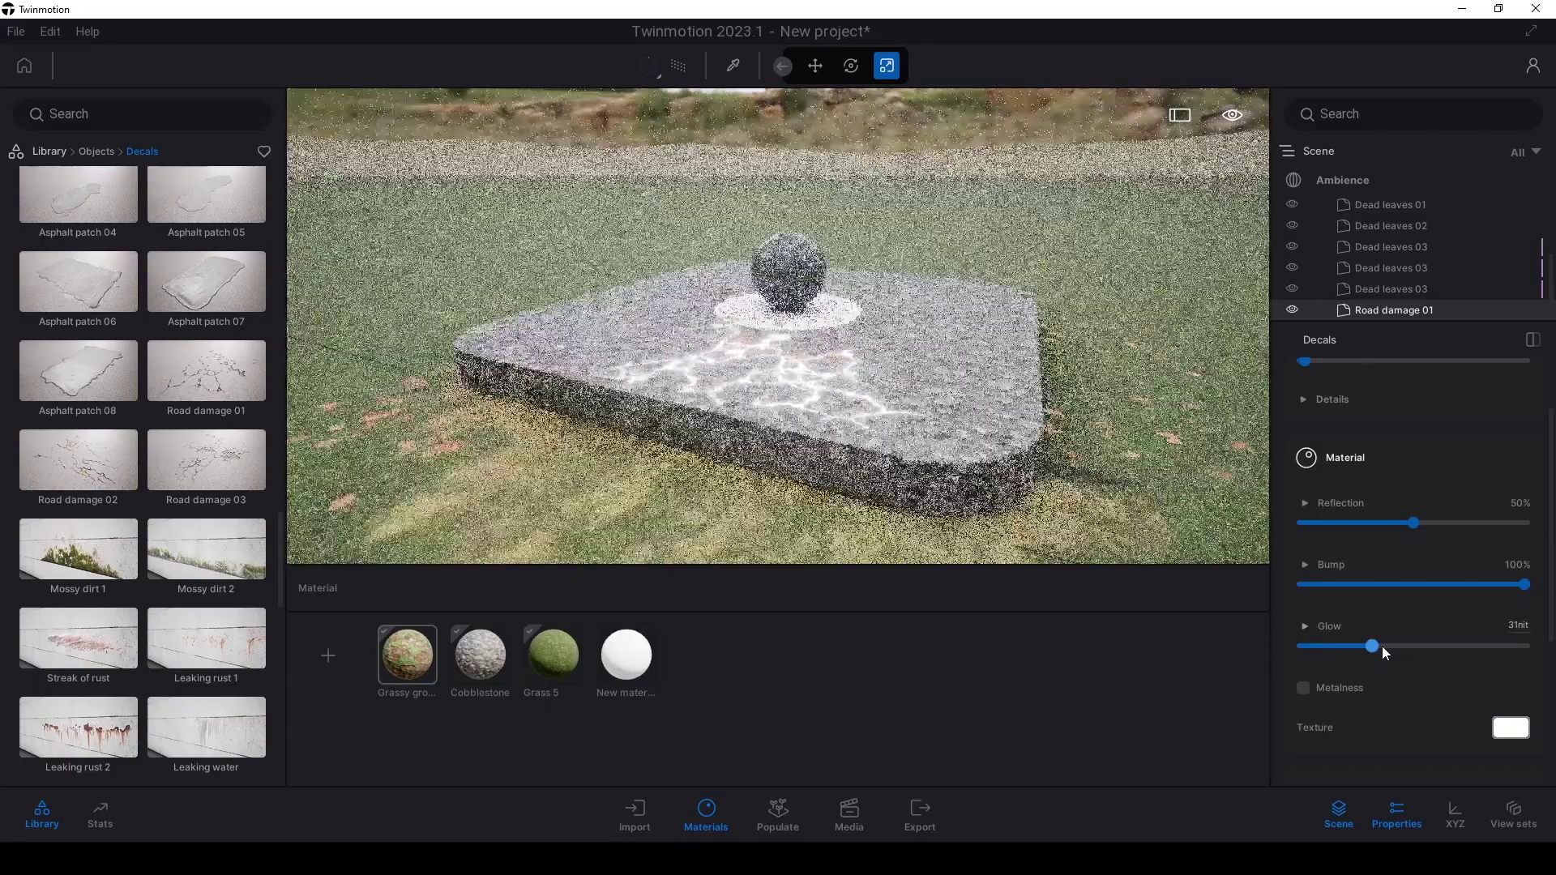
{"action": "left_click", "coordinate": [1503, 727]}
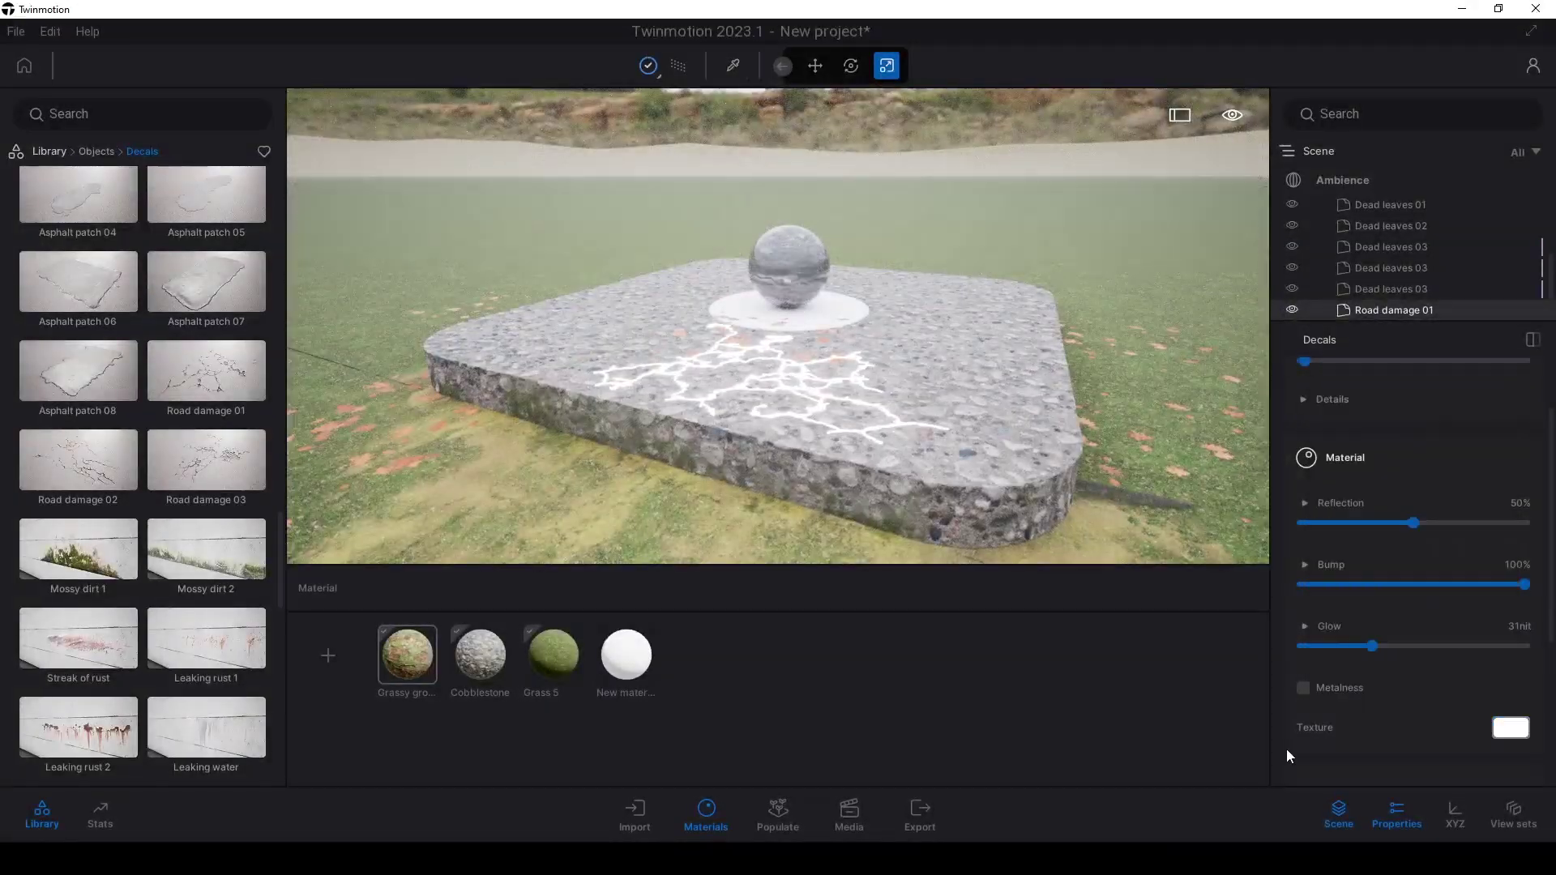
{"action": "scroll", "coordinate": [1391, 622], "scroll_direction": "down", "scroll_amount": 2}
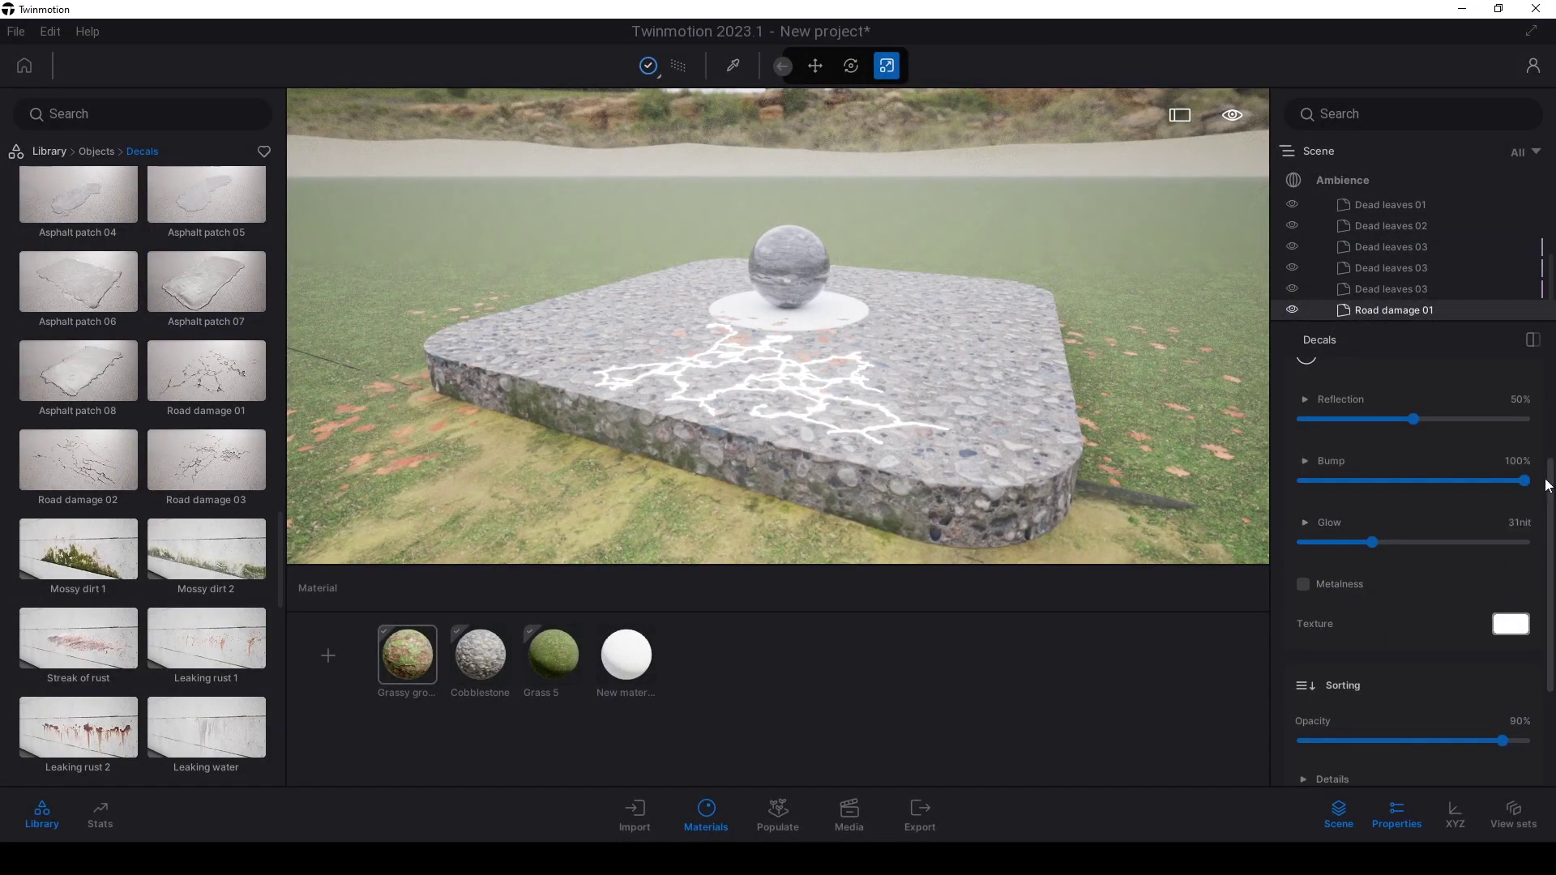
{"action": "left_click_drag", "start_coordinate": [1548, 485], "coordinate": [1542, 718]}
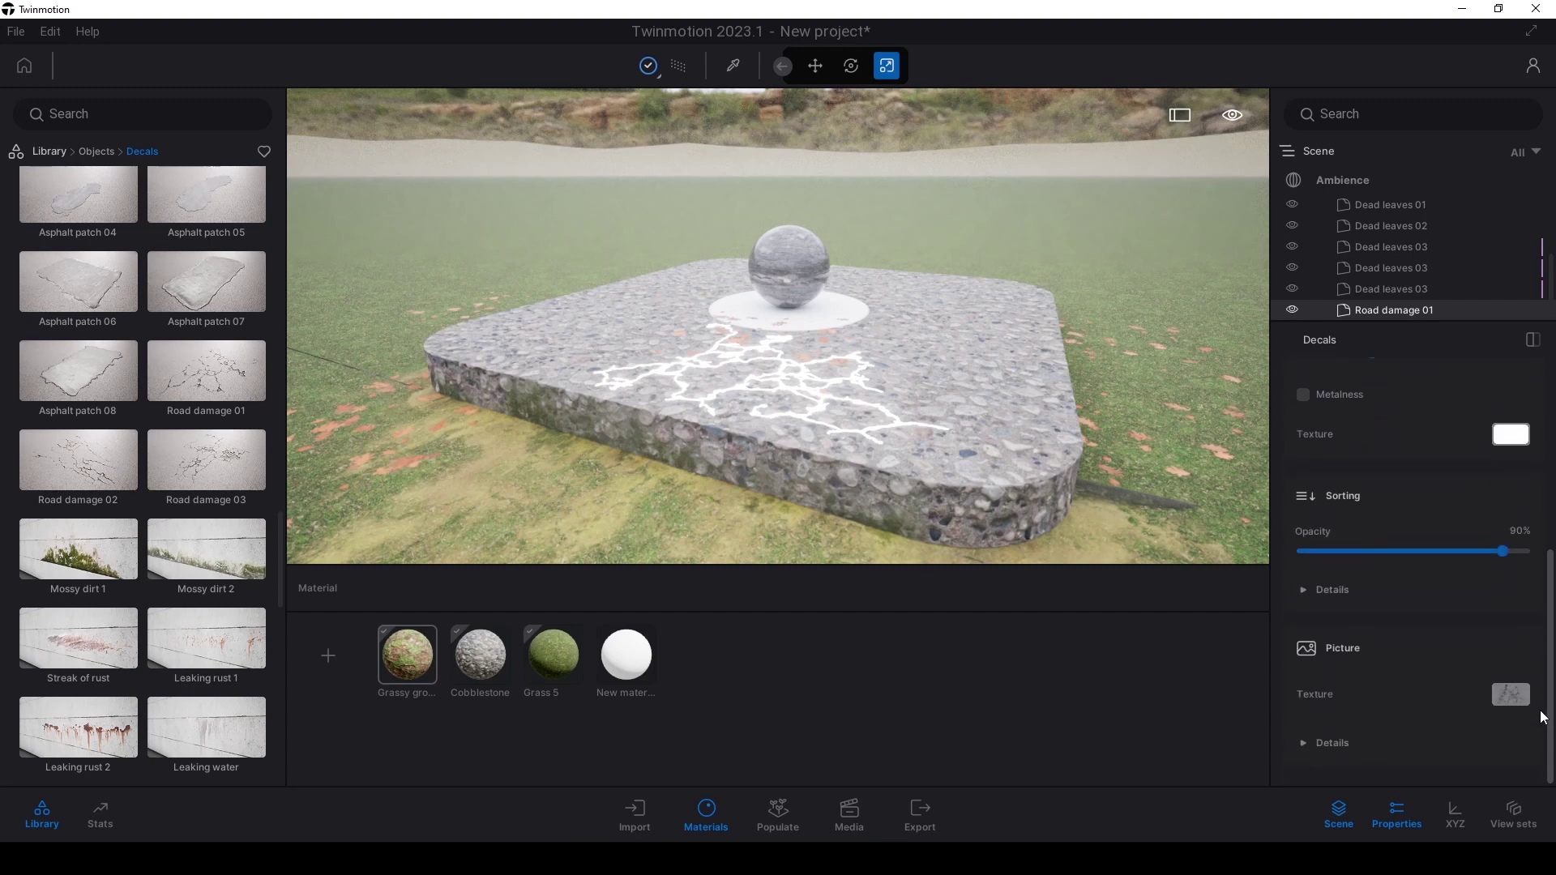
{"action": "left_click", "coordinate": [1345, 741]}
{"action": "scroll", "coordinate": [1363, 697], "scroll_direction": "down", "scroll_amount": 3}
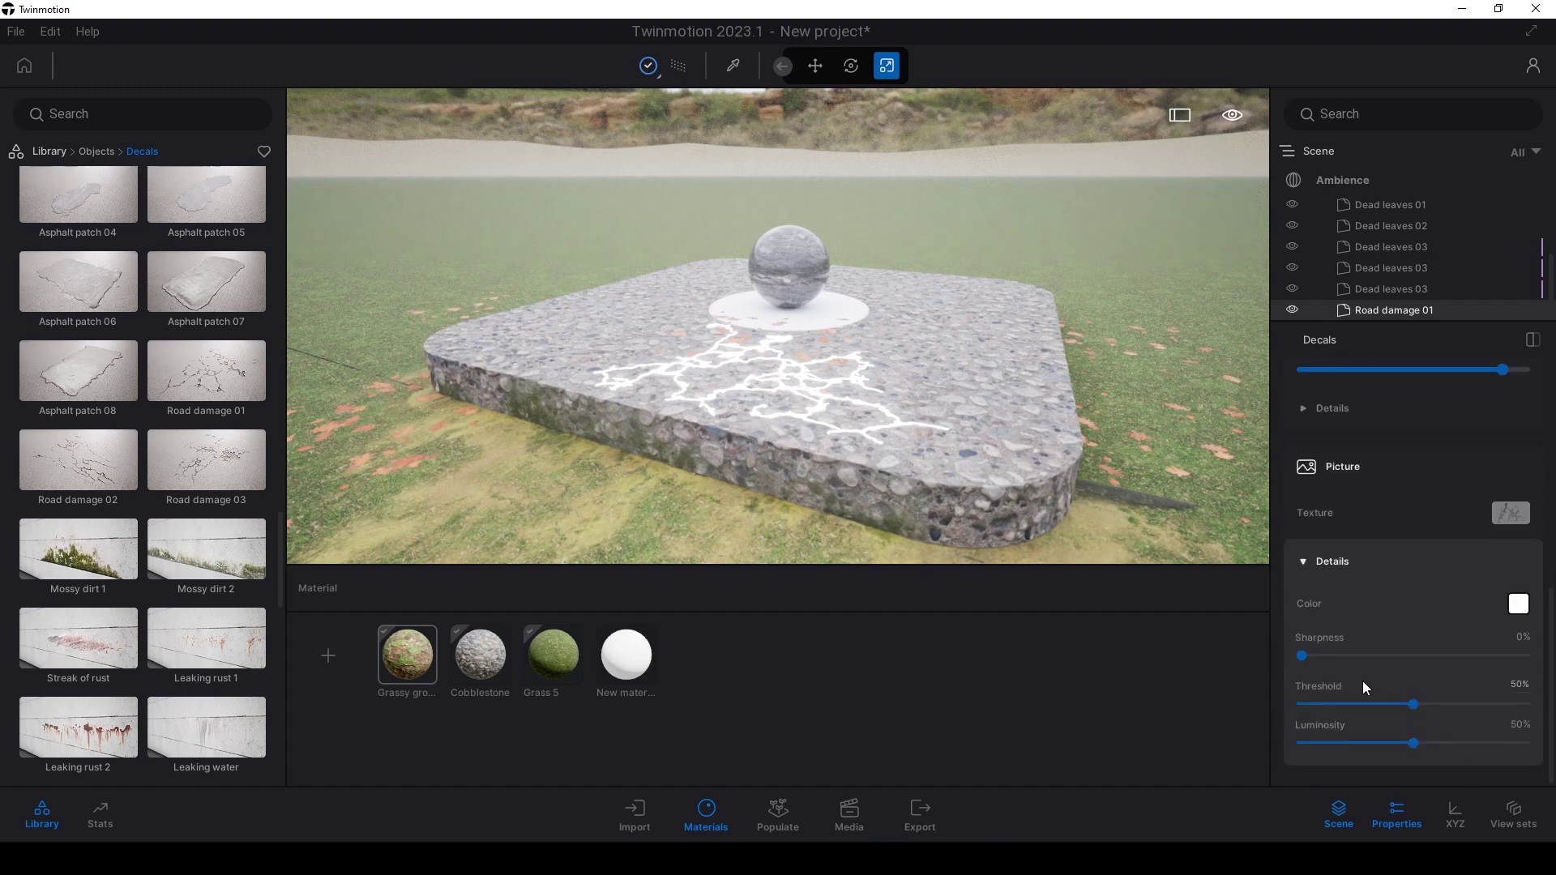
{"action": "left_click", "coordinate": [1517, 604]}
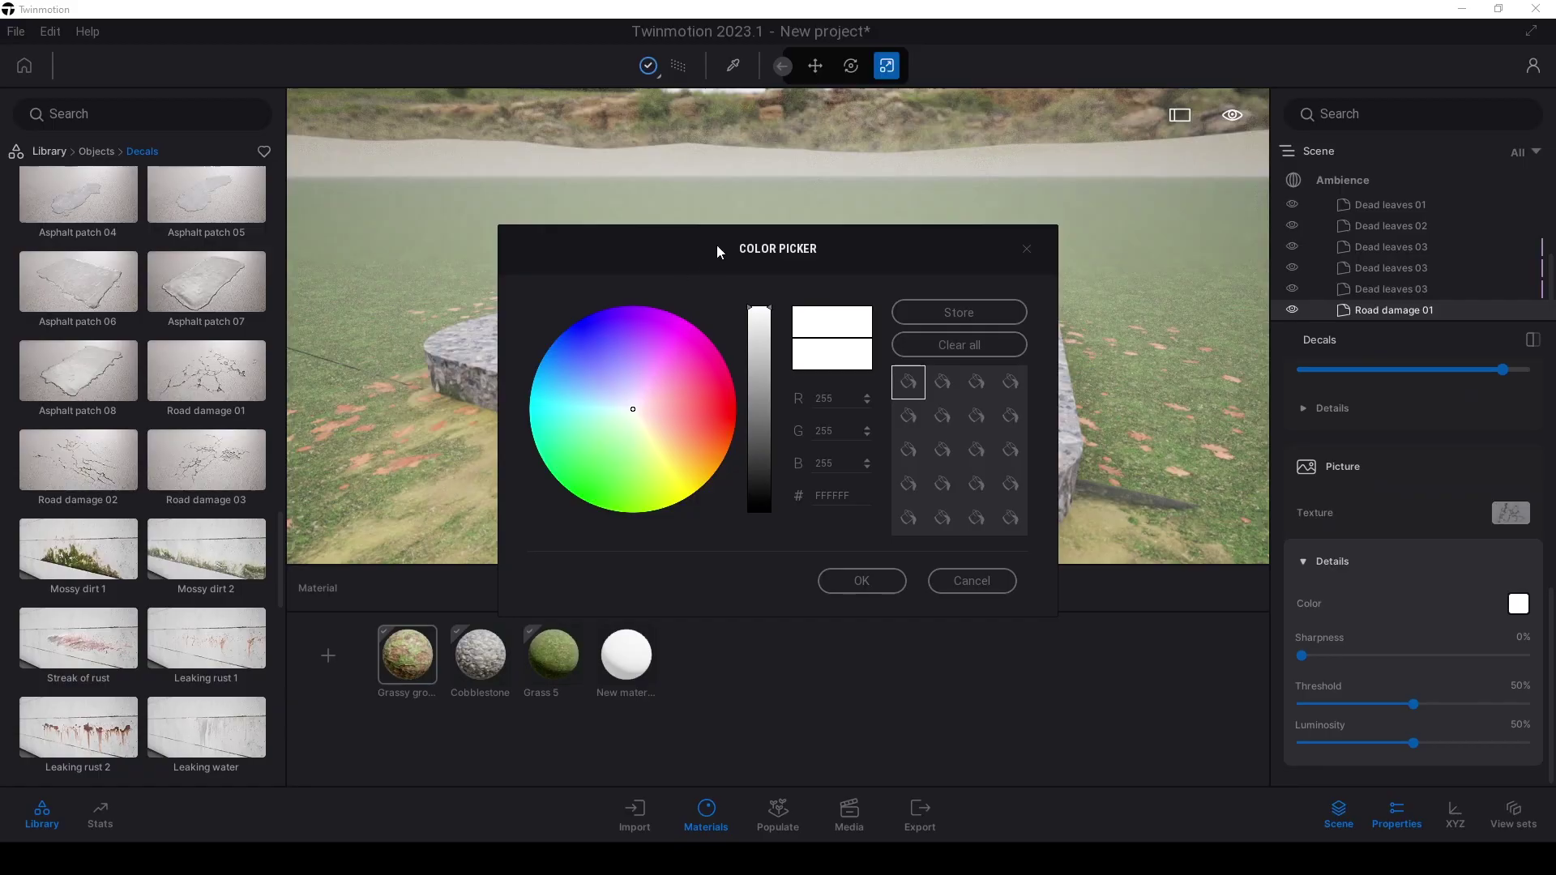
Tint the slab's cracks bright red in the Color Picker
{"action": "left_click_drag", "start_coordinate": [715, 249], "coordinate": [1182, 365]}
{"action": "left_click_drag", "start_coordinate": [1173, 469], "coordinate": [1227, 529]}
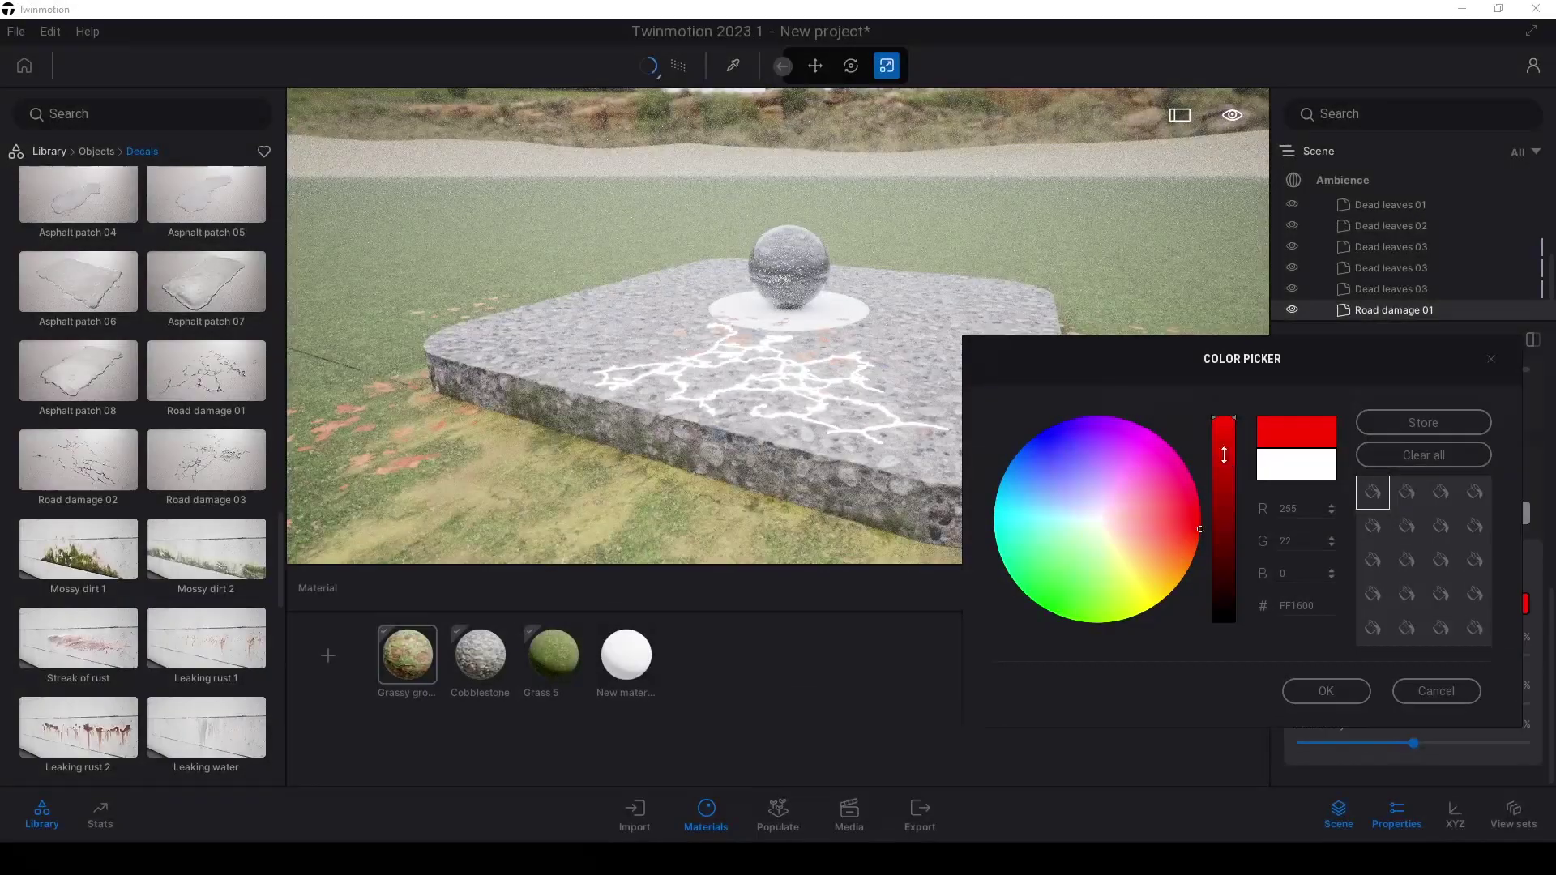
{"action": "left_click", "coordinate": [1334, 697]}
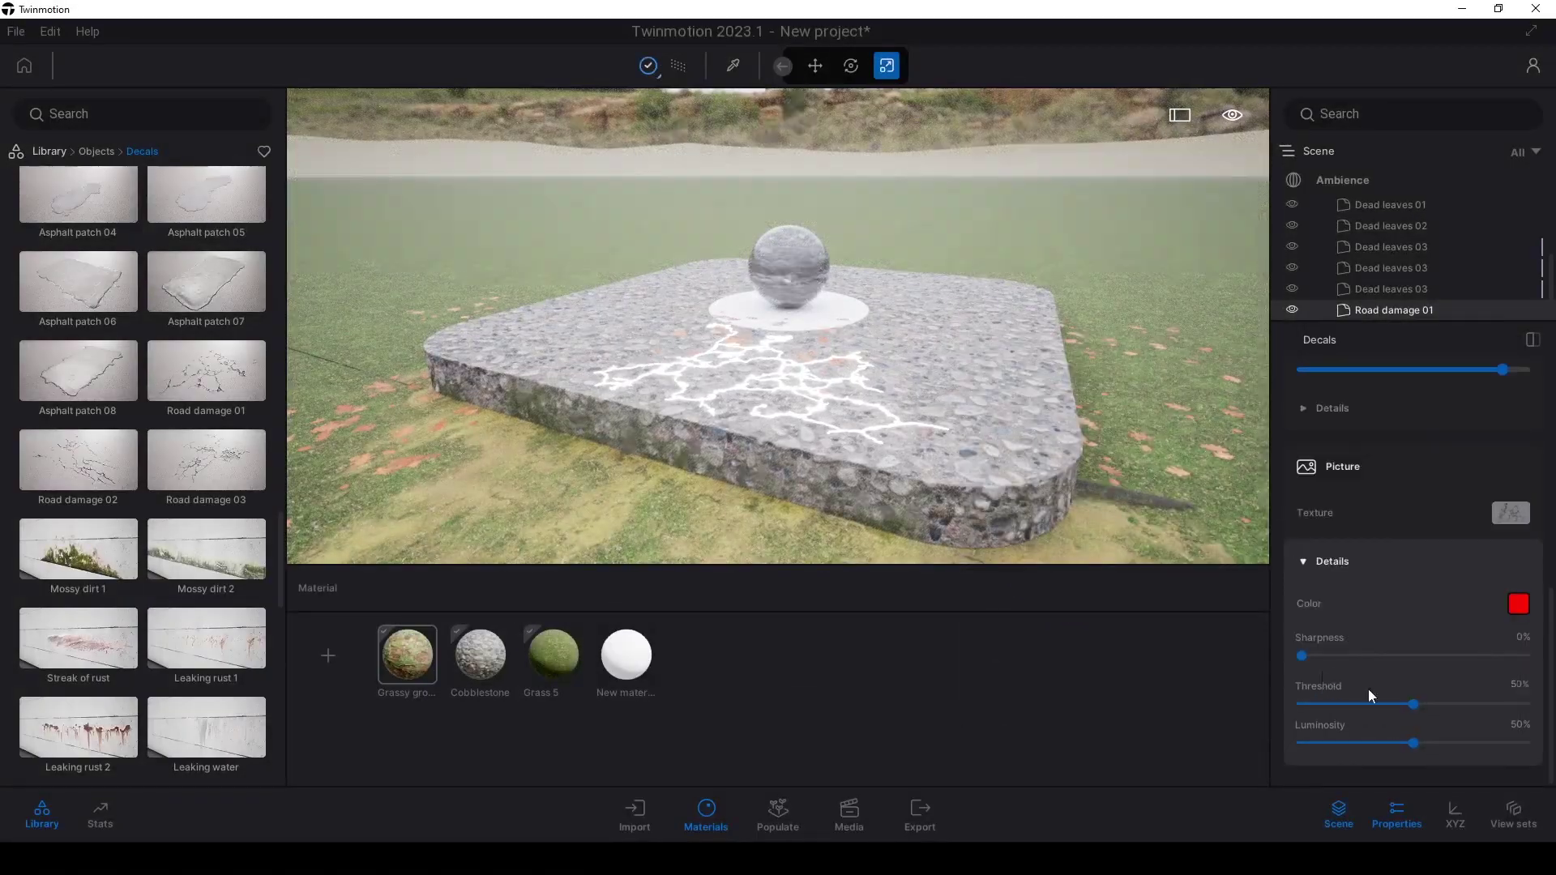
{"action": "scroll", "coordinate": [1379, 653], "scroll_direction": "up", "scroll_amount": 2}
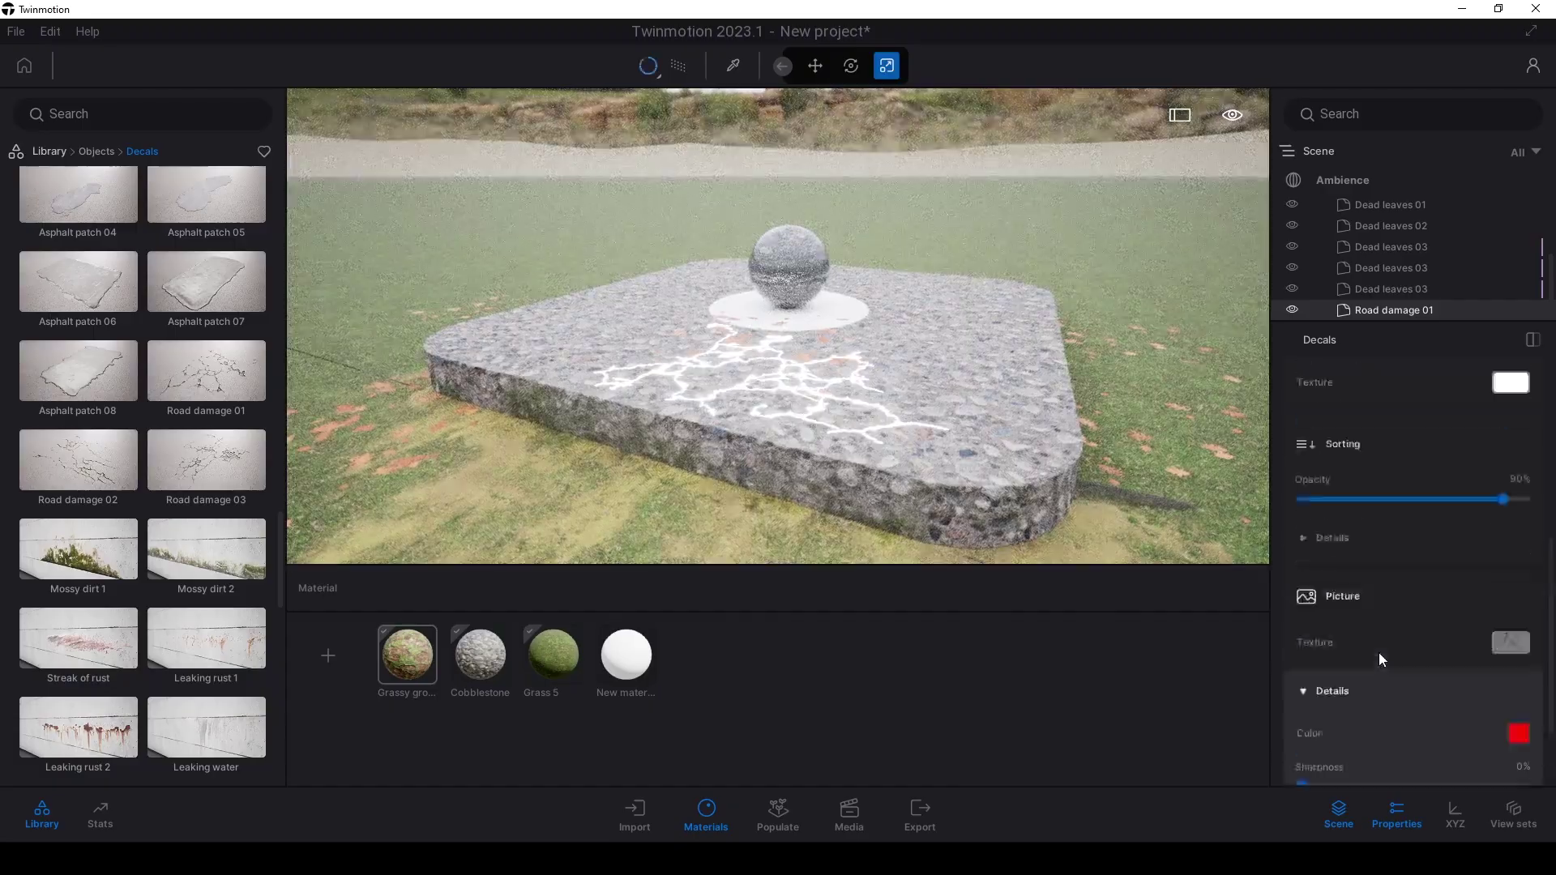
{"action": "scroll", "coordinate": [1442, 562], "scroll_direction": "up", "scroll_amount": 2}
{"action": "scroll", "coordinate": [1399, 542], "scroll_direction": "up", "scroll_amount": 1}
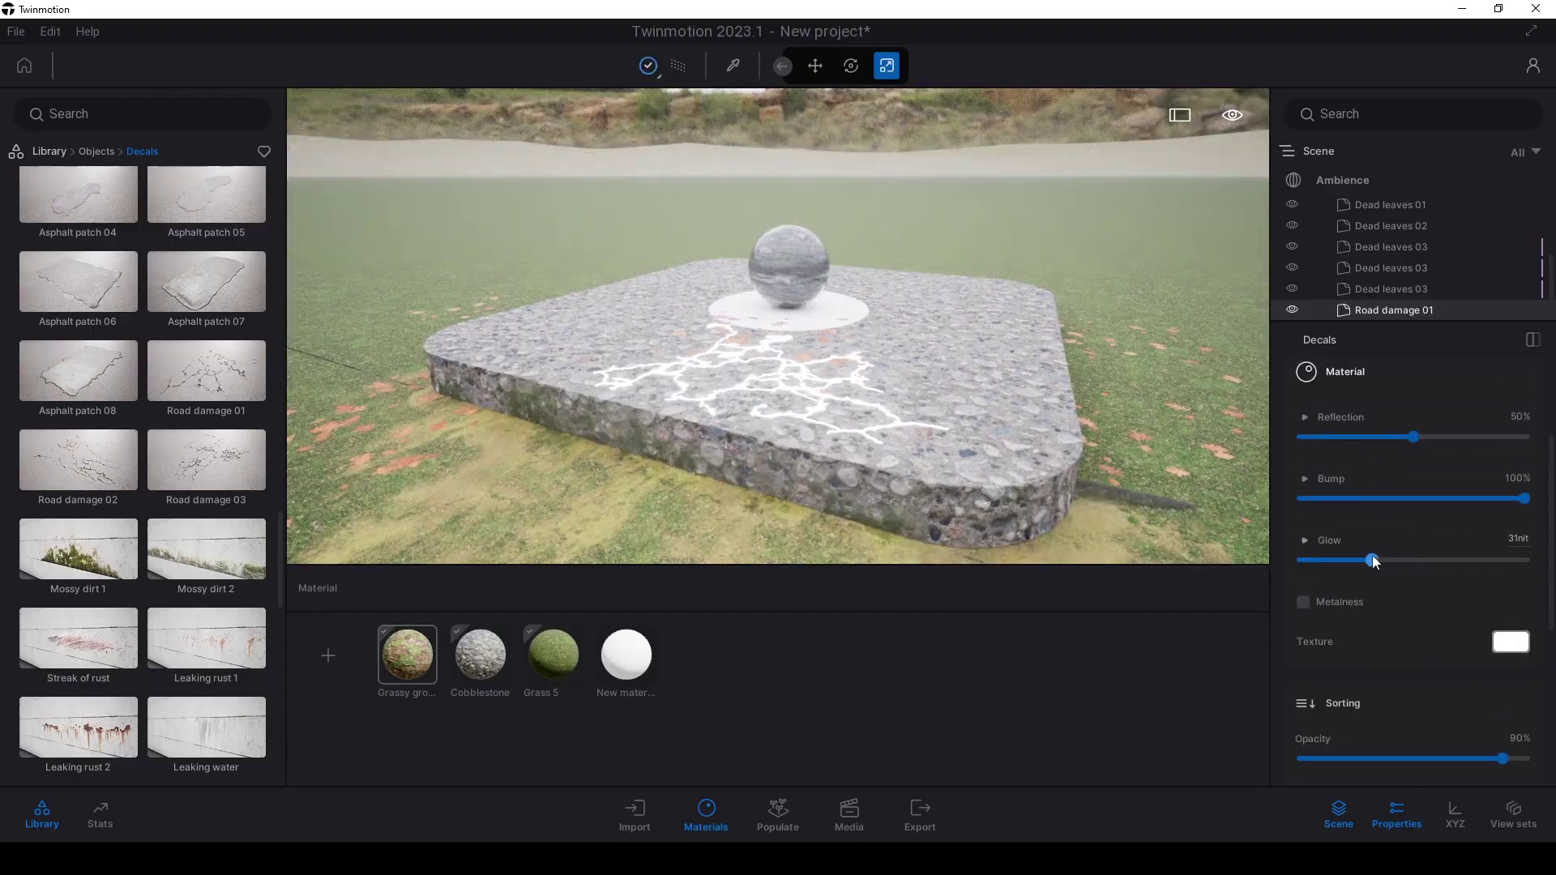
Set the cracks' glow temperature to 1000K and raise glow to a bright orange-red
{"action": "left_click_drag", "start_coordinate": [1302, 561], "coordinate": [1308, 560]}
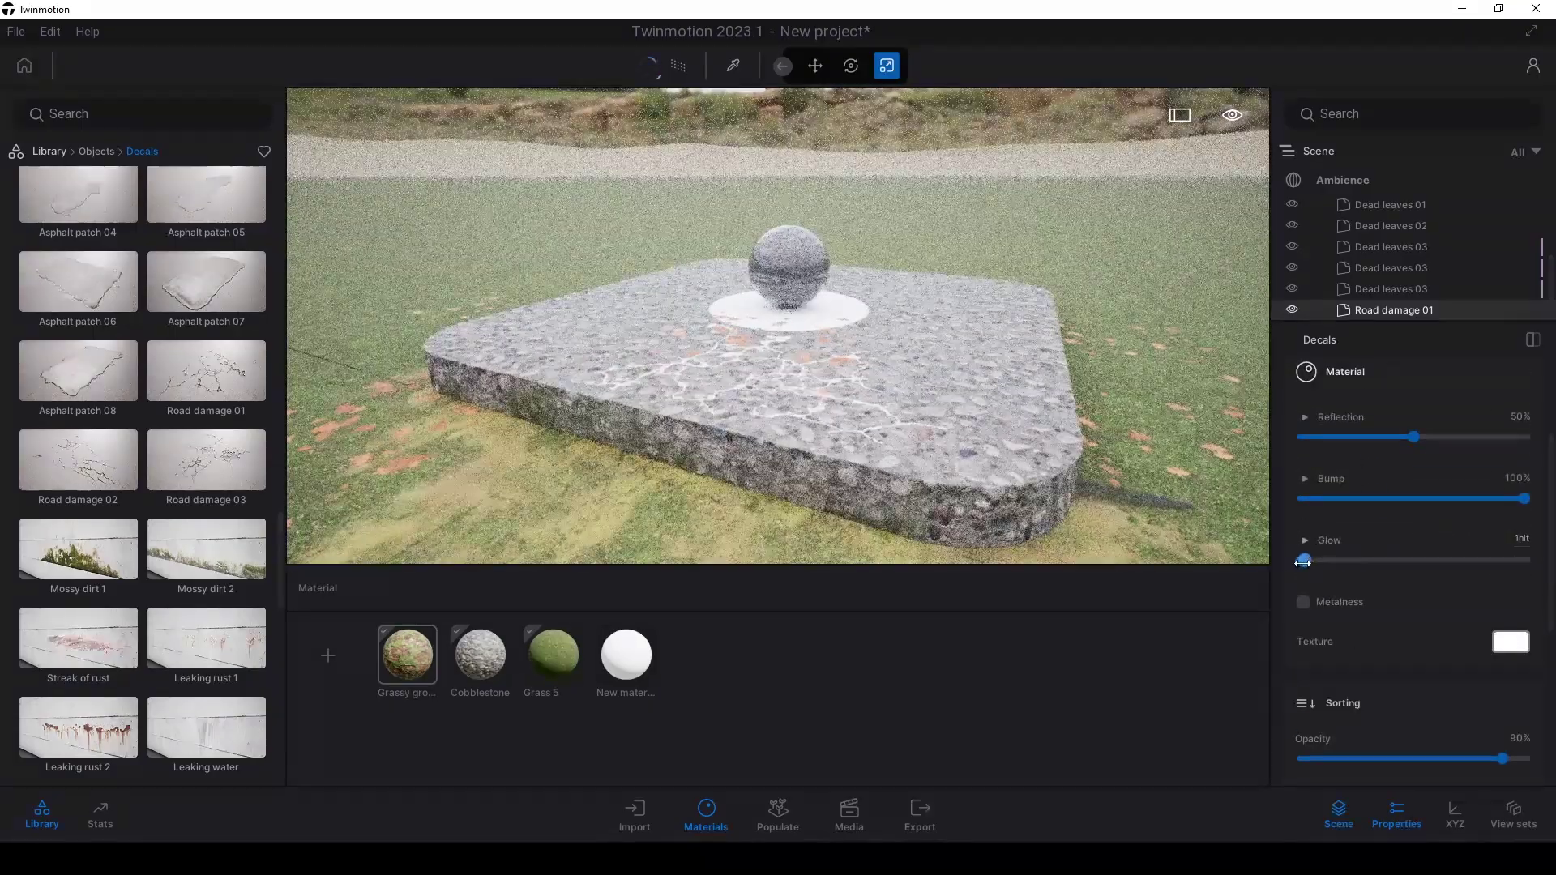
{"action": "left_click_drag", "start_coordinate": [1303, 562], "coordinate": [1313, 561]}
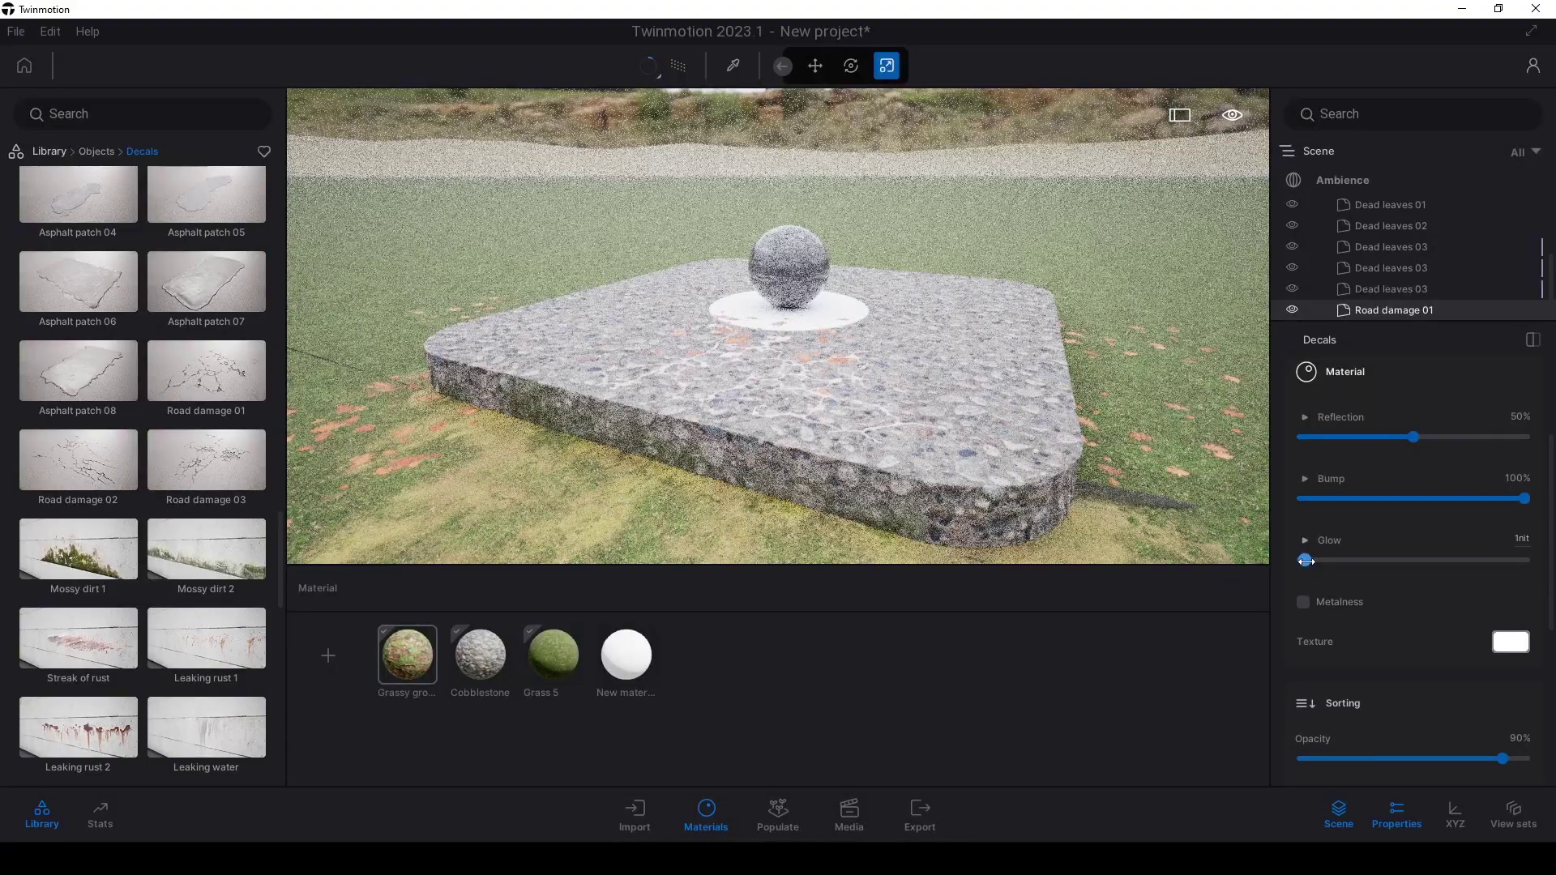
{"action": "left_click", "coordinate": [1305, 541]}
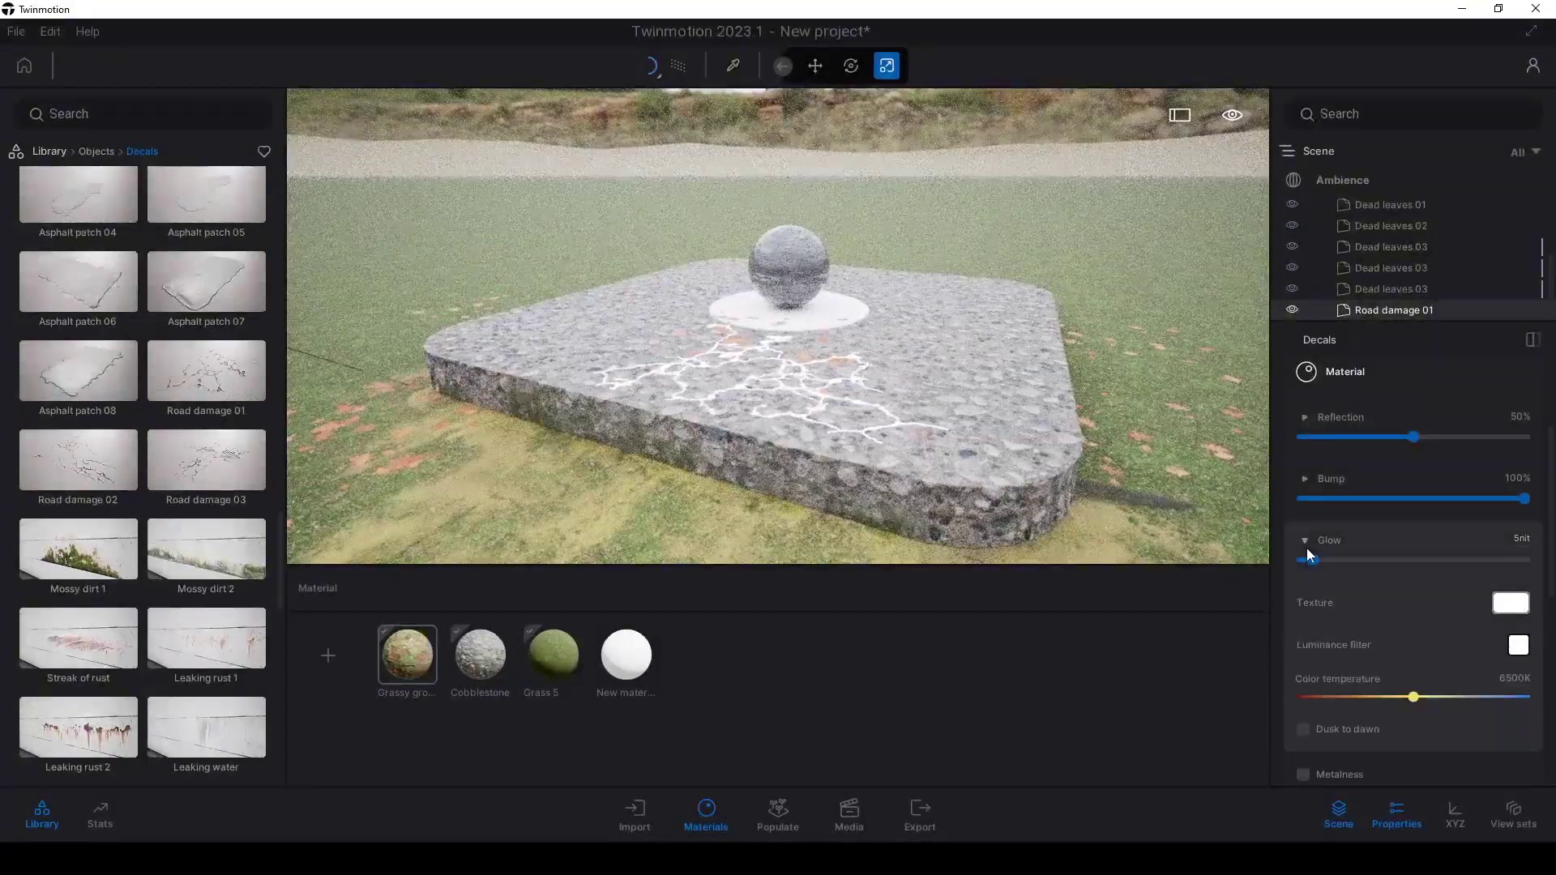
{"action": "left_click", "coordinate": [1510, 605]}
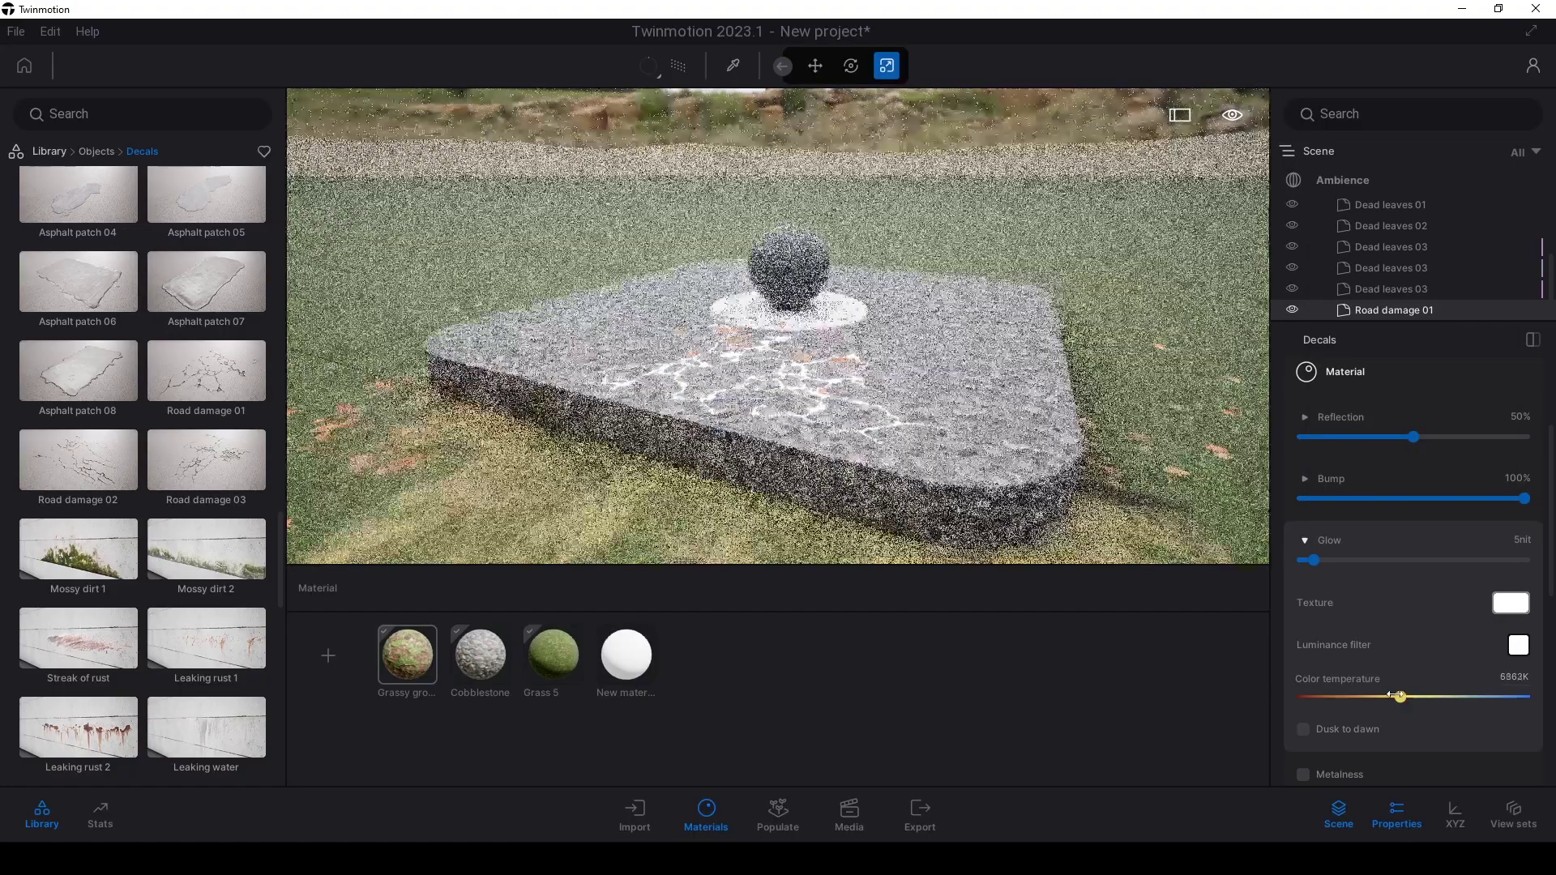
{"action": "left_click_drag", "start_coordinate": [1415, 699], "coordinate": [1259, 705]}
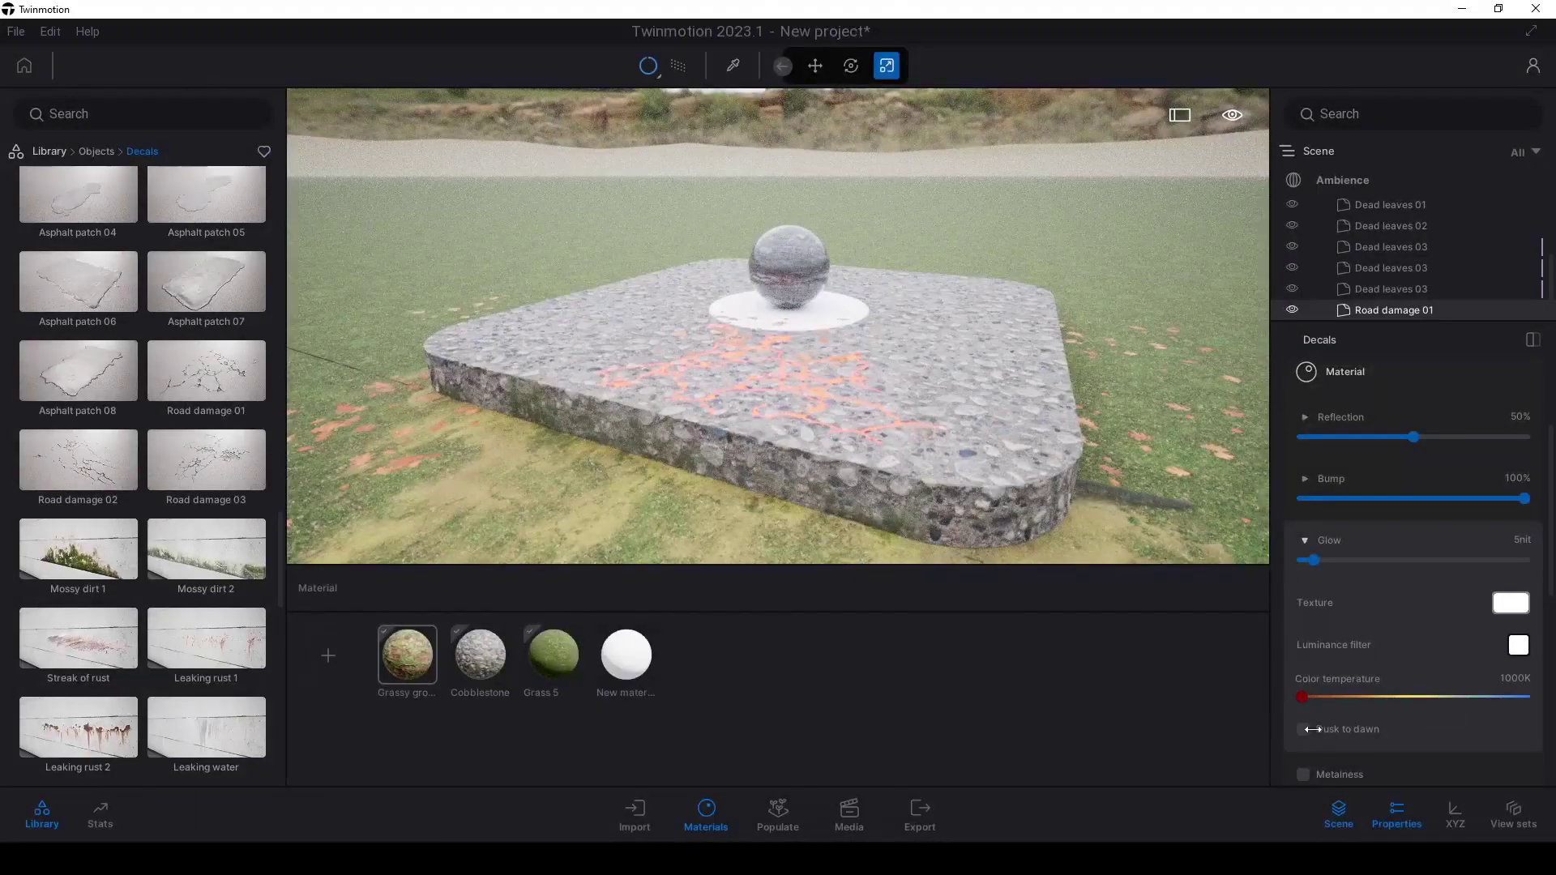
{"action": "scroll", "coordinate": [1312, 729], "scroll_direction": "down", "scroll_amount": 1}
{"action": "left_click_drag", "start_coordinate": [1312, 535], "coordinate": [1472, 535]}
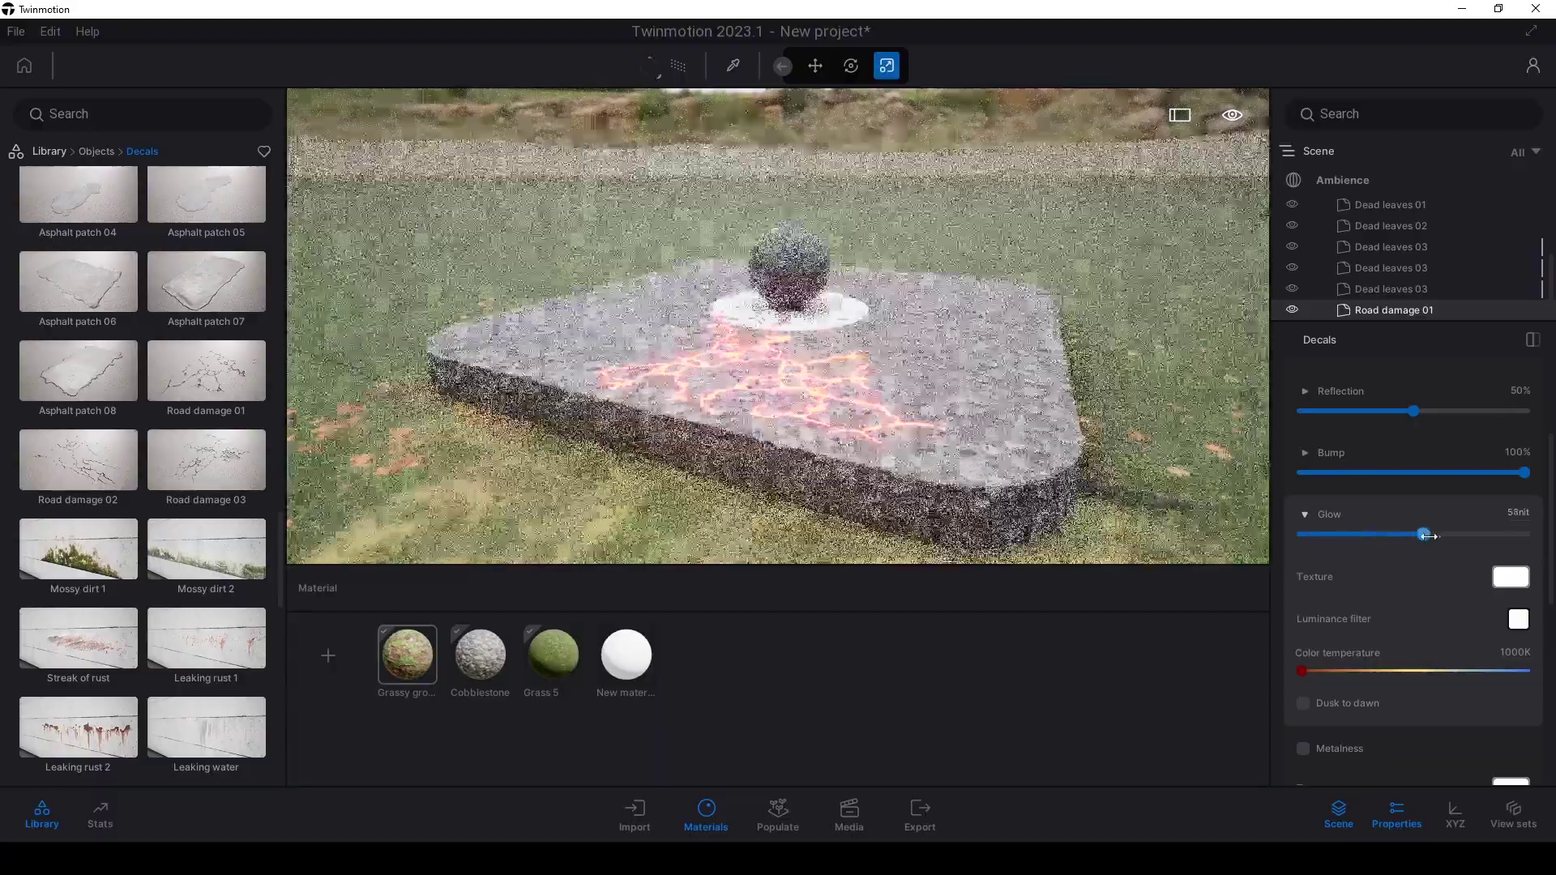
{"action": "left_click", "coordinate": [1034, 121]}
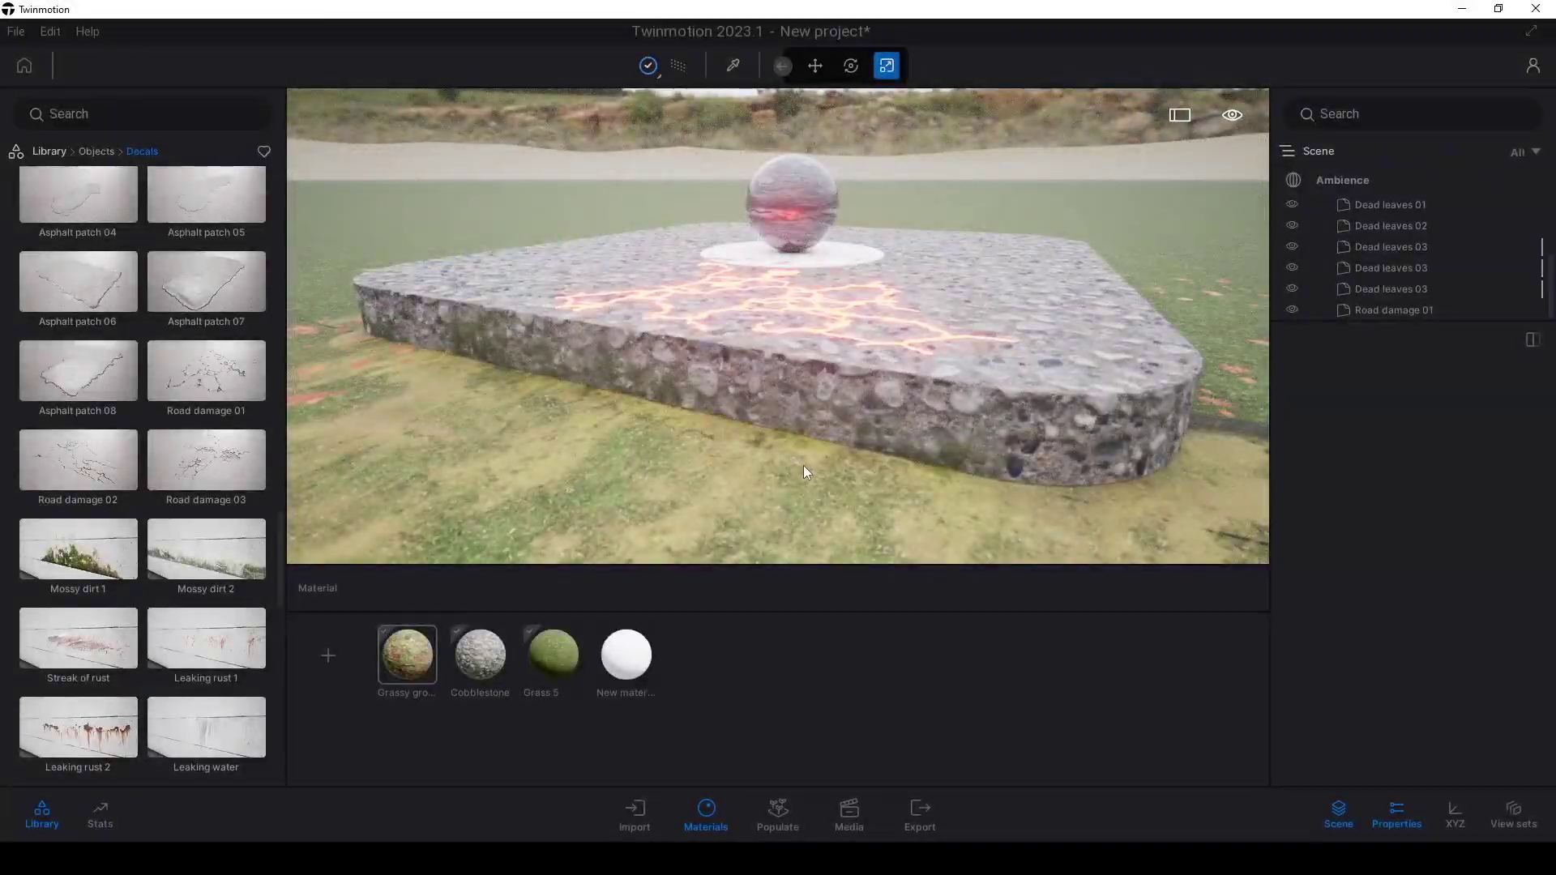
{"action": "left_click", "coordinate": [1342, 181]}
Dim the HDRI sky intensity to 0.58 and shift the weather from sunny toward cloudy
{"action": "left_click", "coordinate": [1350, 415]}
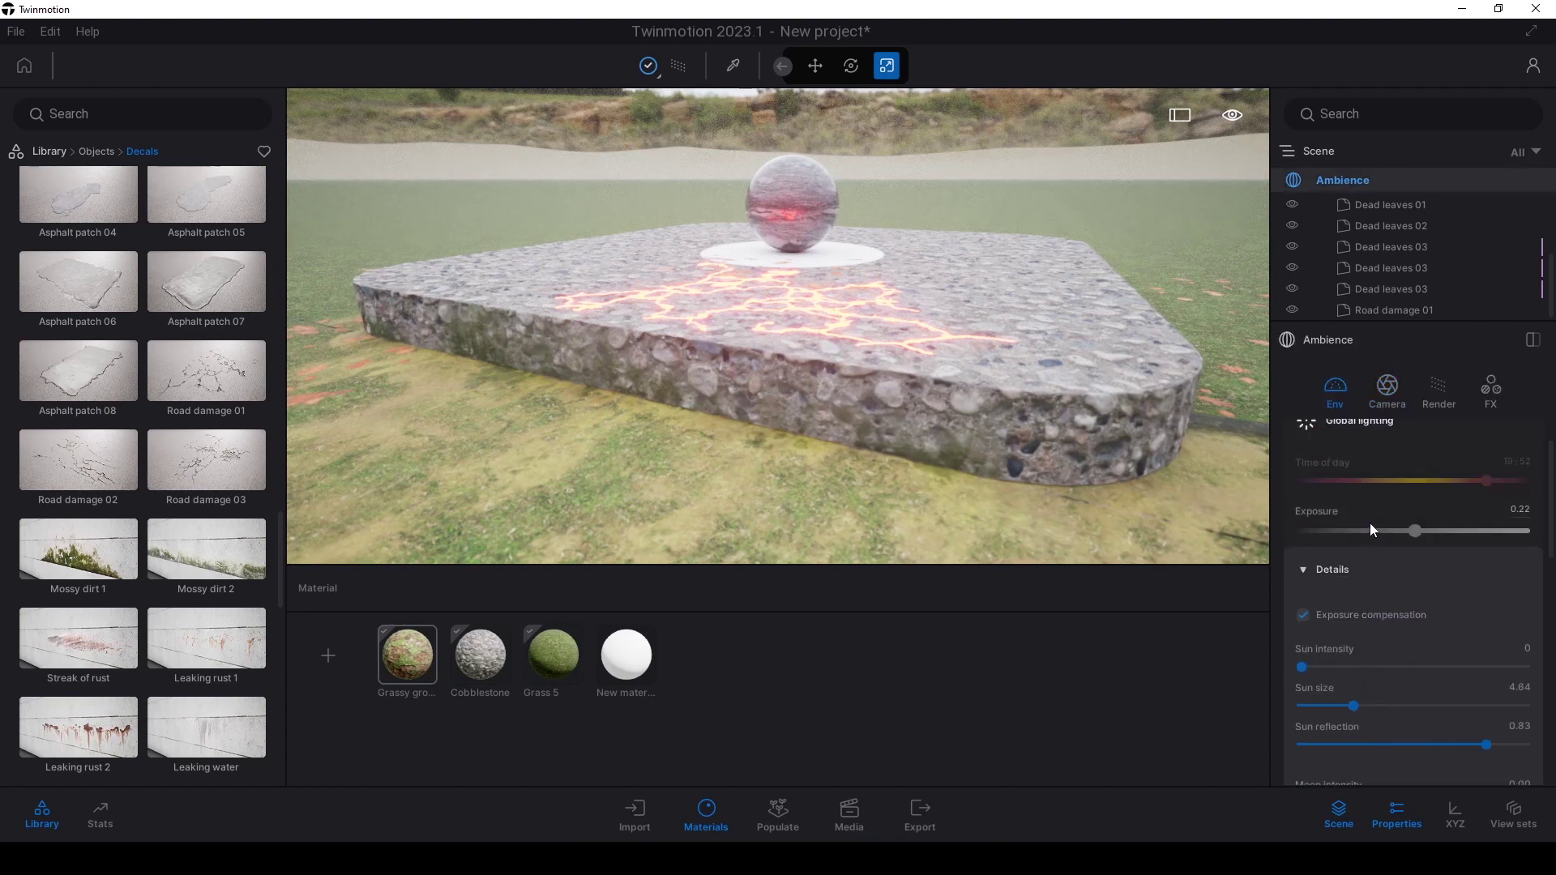
{"action": "scroll", "coordinate": [1351, 684], "scroll_direction": "down", "scroll_amount": 4}
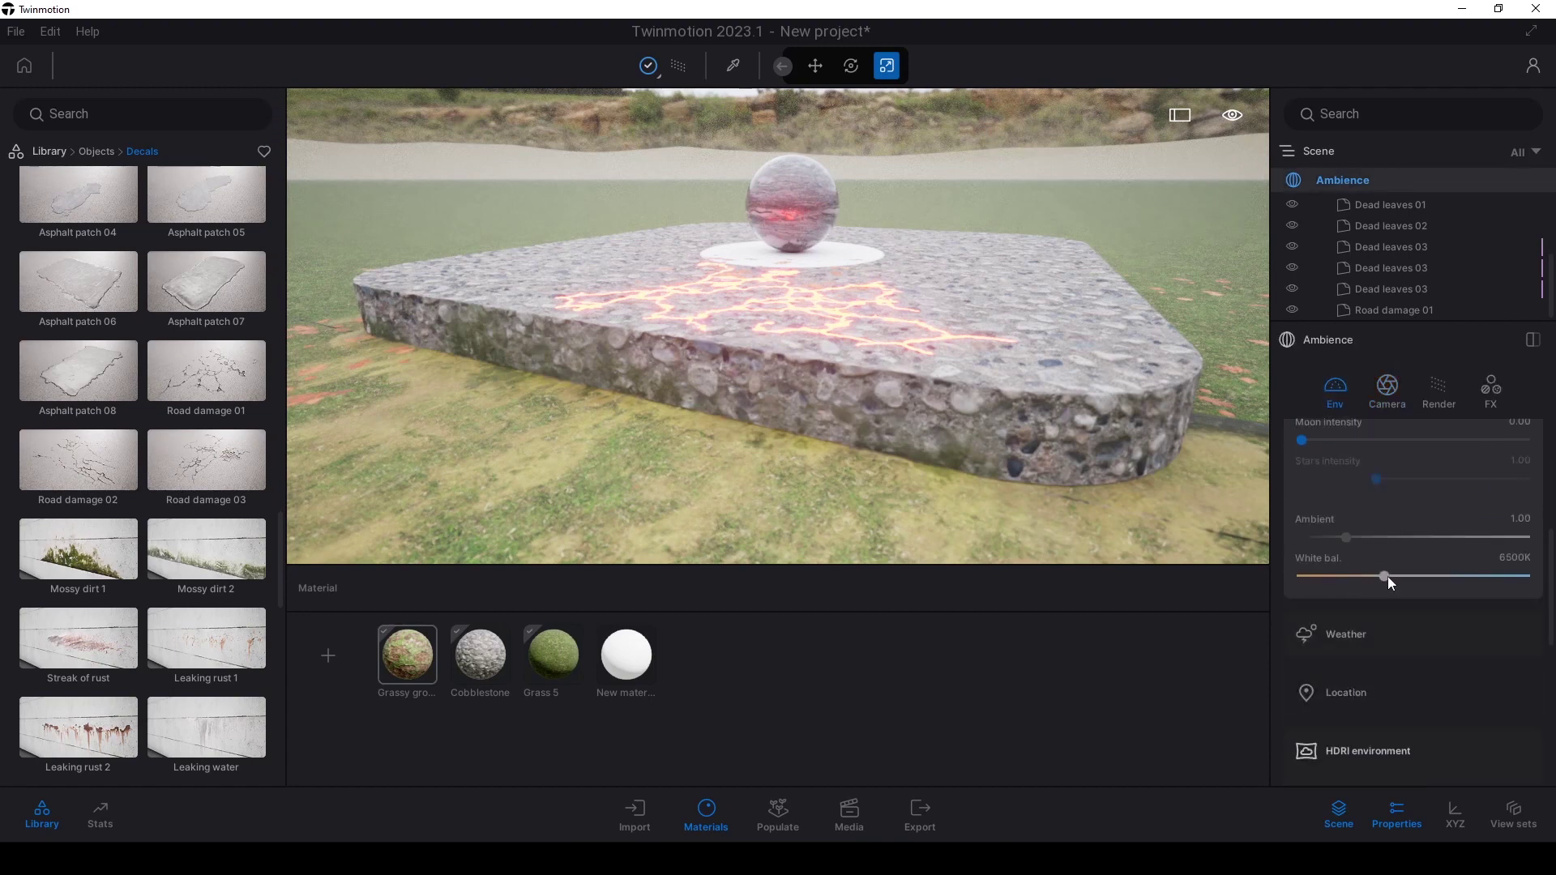
{"action": "scroll", "coordinate": [1390, 678], "scroll_direction": "down", "scroll_amount": 2}
{"action": "scroll", "coordinate": [1390, 678], "scroll_direction": "down", "scroll_amount": 2}
{"action": "left_click_drag", "start_coordinate": [1337, 660], "coordinate": [1310, 665]}
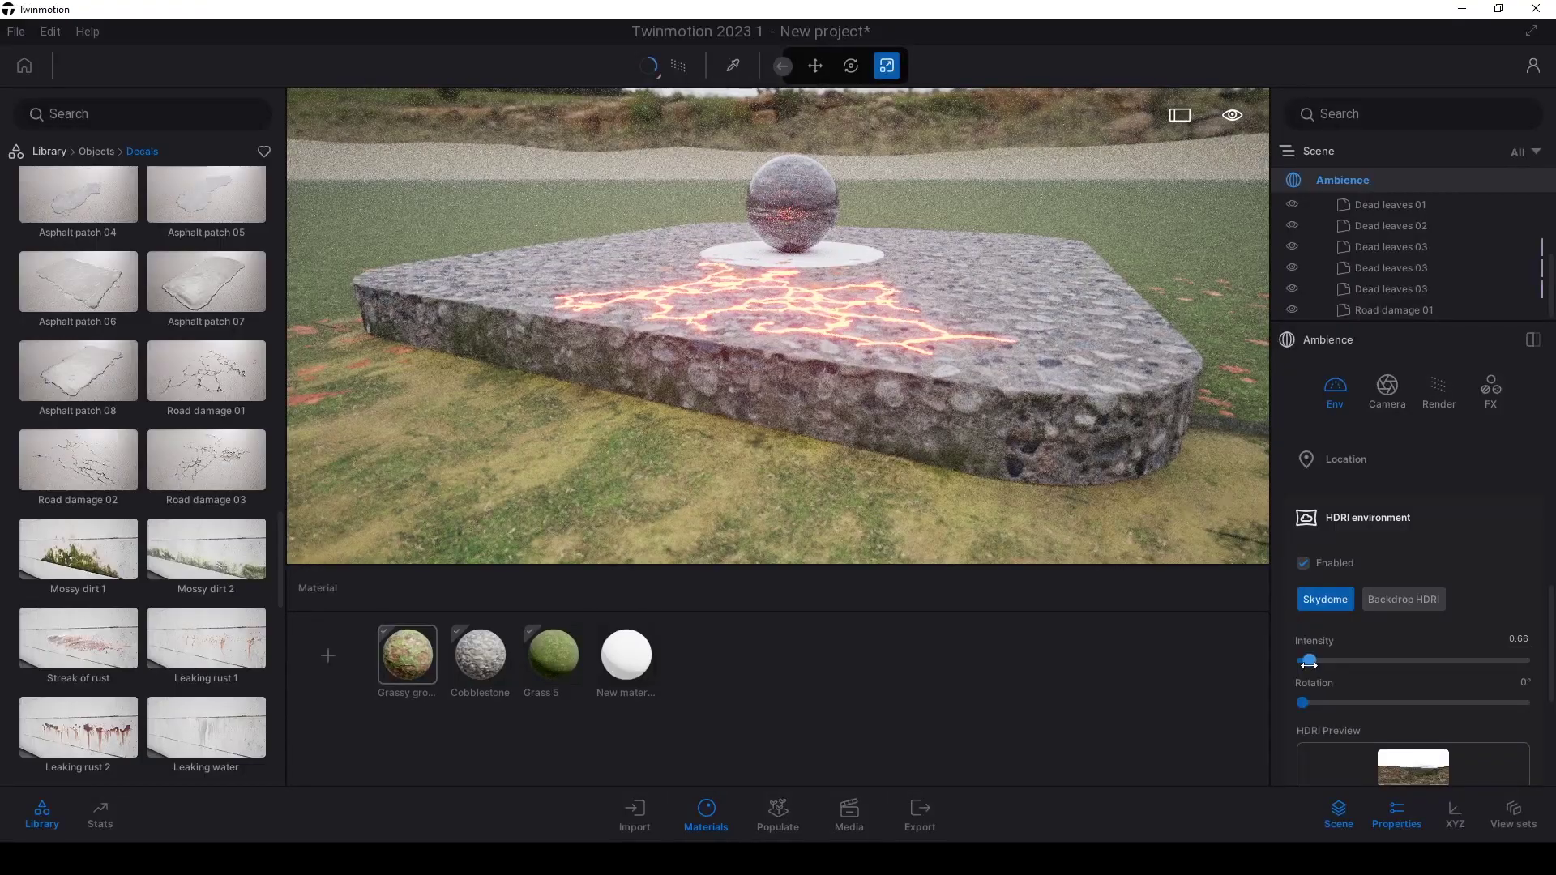
{"action": "left_click_drag", "start_coordinate": [797, 219], "coordinate": [797, 319]}
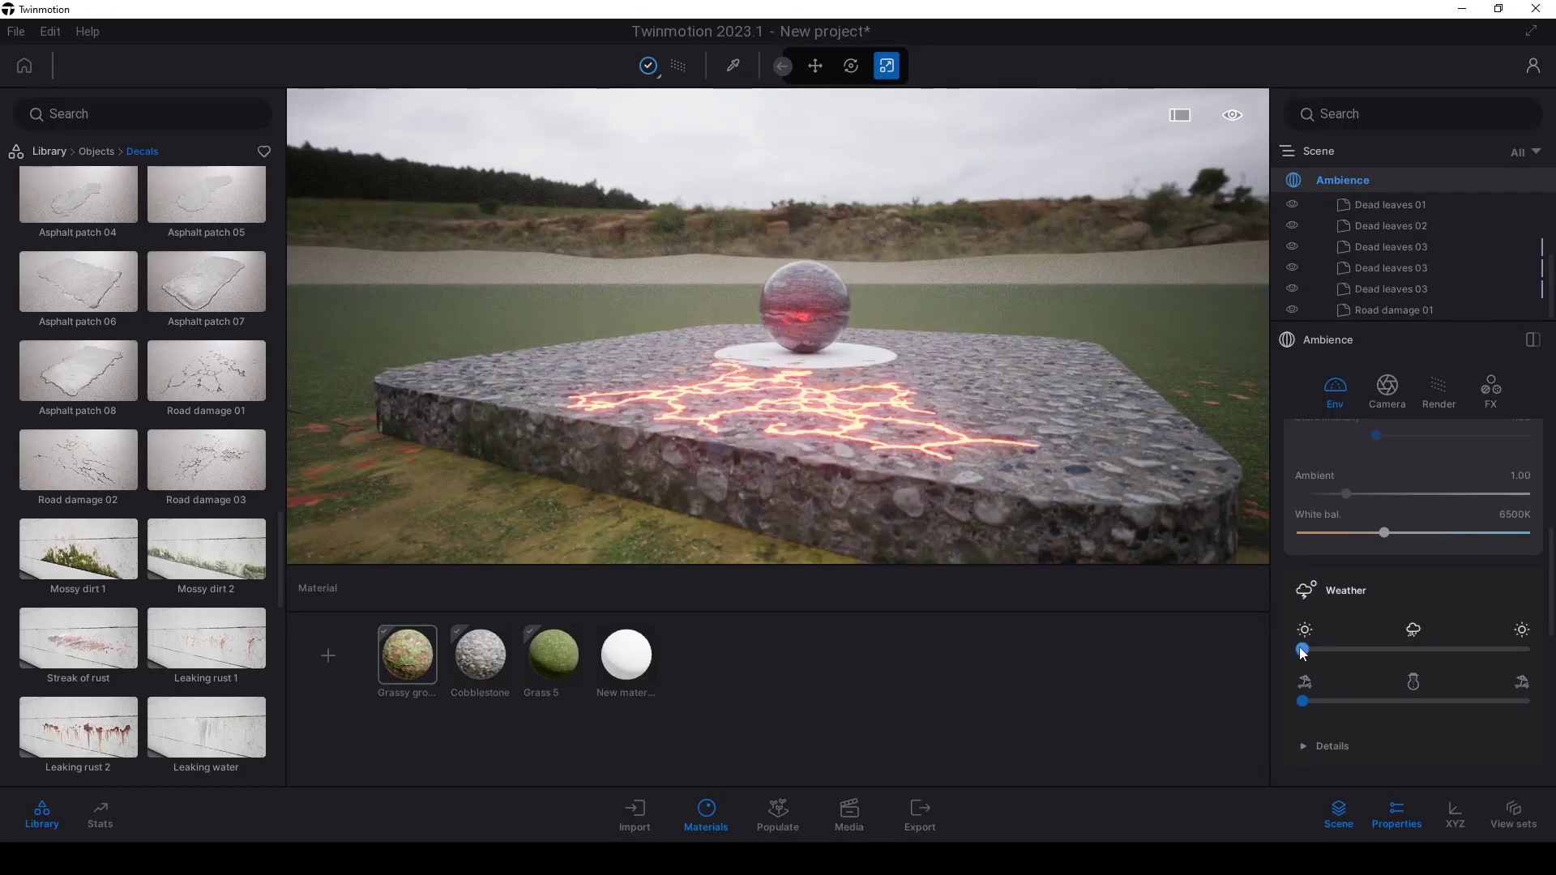
{"action": "mouse_move", "coordinate": [1302, 649]}
{"action": "left_mouse_down"}
{"action": "mouse_move", "coordinate": [1369, 650]}
{"action": "mouse_move", "coordinate": [1343, 652]}
{"action": "left_mouse_up"}
{"action": "scroll", "coordinate": [1315, 712], "scroll_direction": "down", "scroll_amount": 2}
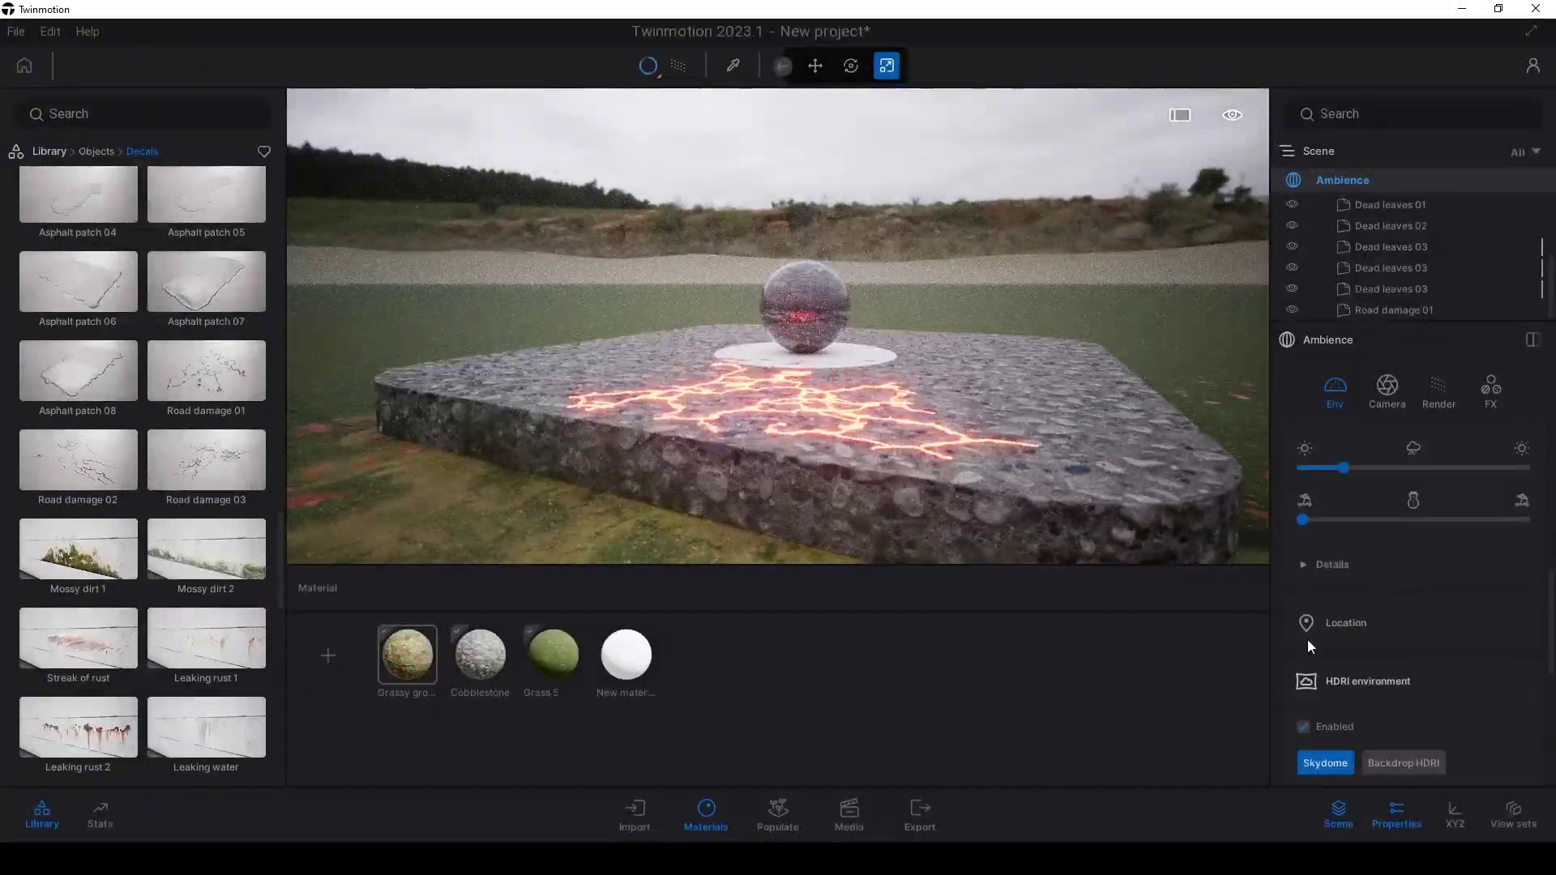
Raise the height fog to about 69%, then lower it to a light 16%
{"action": "scroll", "coordinate": [1306, 639], "scroll_direction": "down", "scroll_amount": 2}
{"action": "scroll", "coordinate": [1310, 639], "scroll_direction": "up", "scroll_amount": 4}
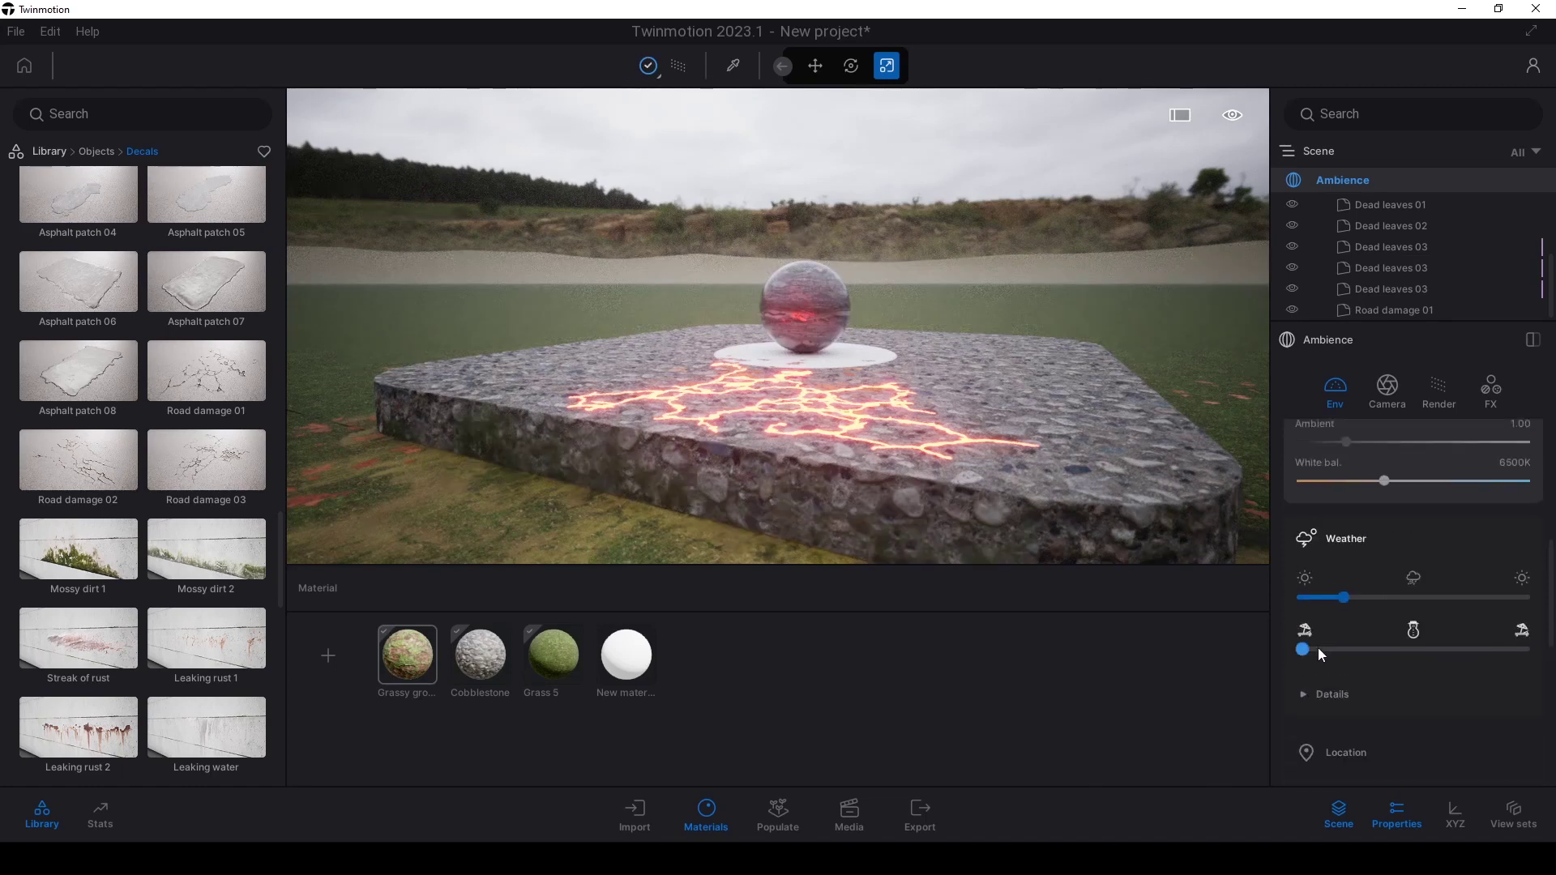
{"action": "left_click", "coordinate": [1301, 694]}
{"action": "scroll", "coordinate": [1303, 685], "scroll_direction": "down", "scroll_amount": 2}
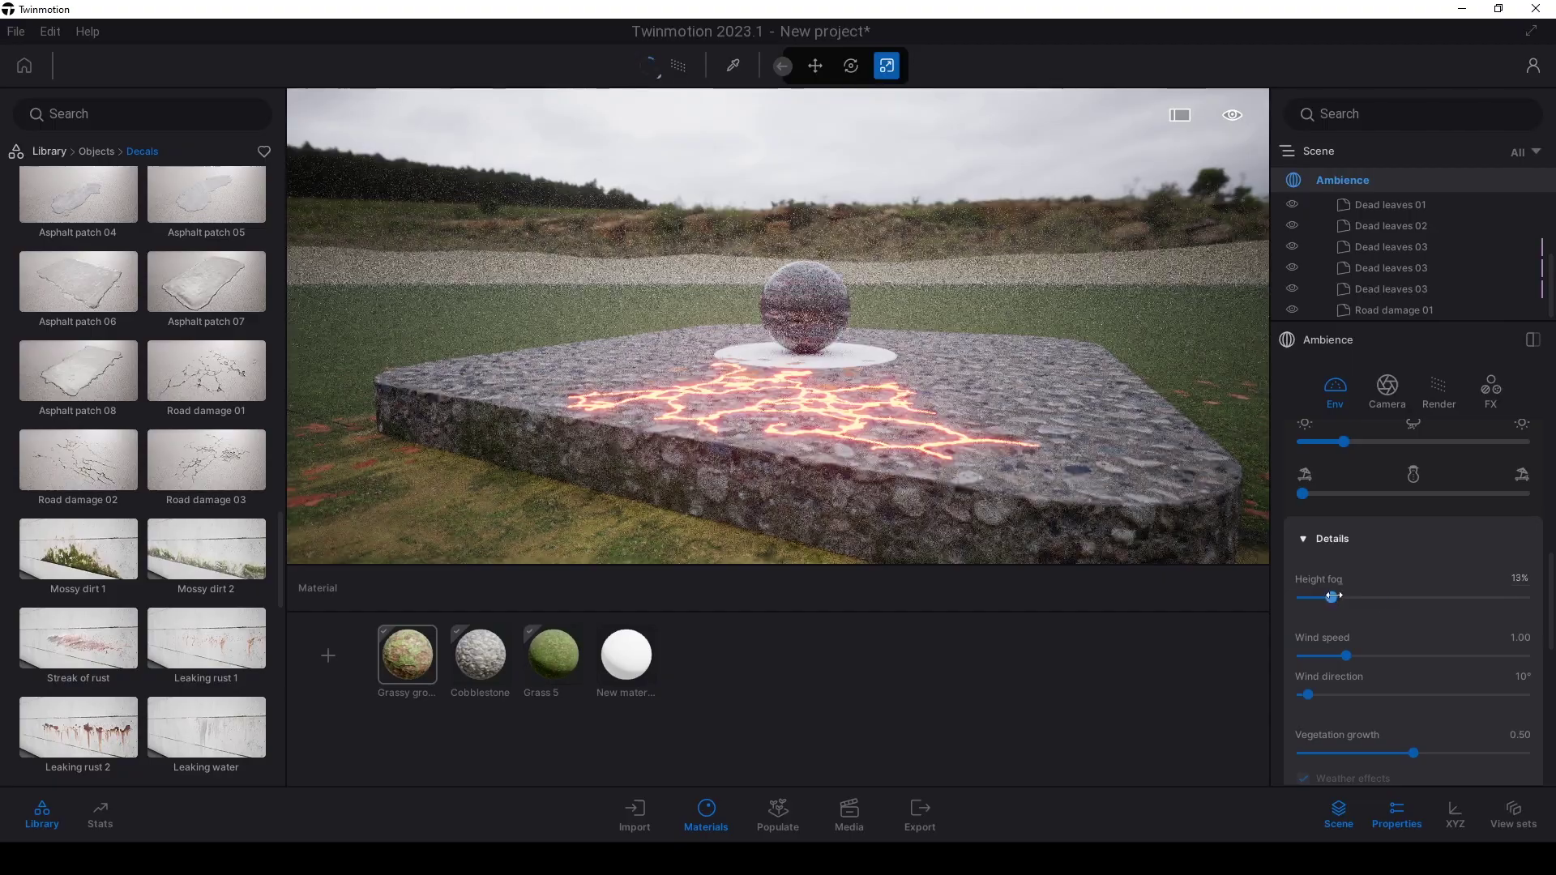
{"action": "left_click_drag", "start_coordinate": [1327, 598], "coordinate": [1369, 600]}
{"action": "left_click", "coordinate": [1378, 600]}
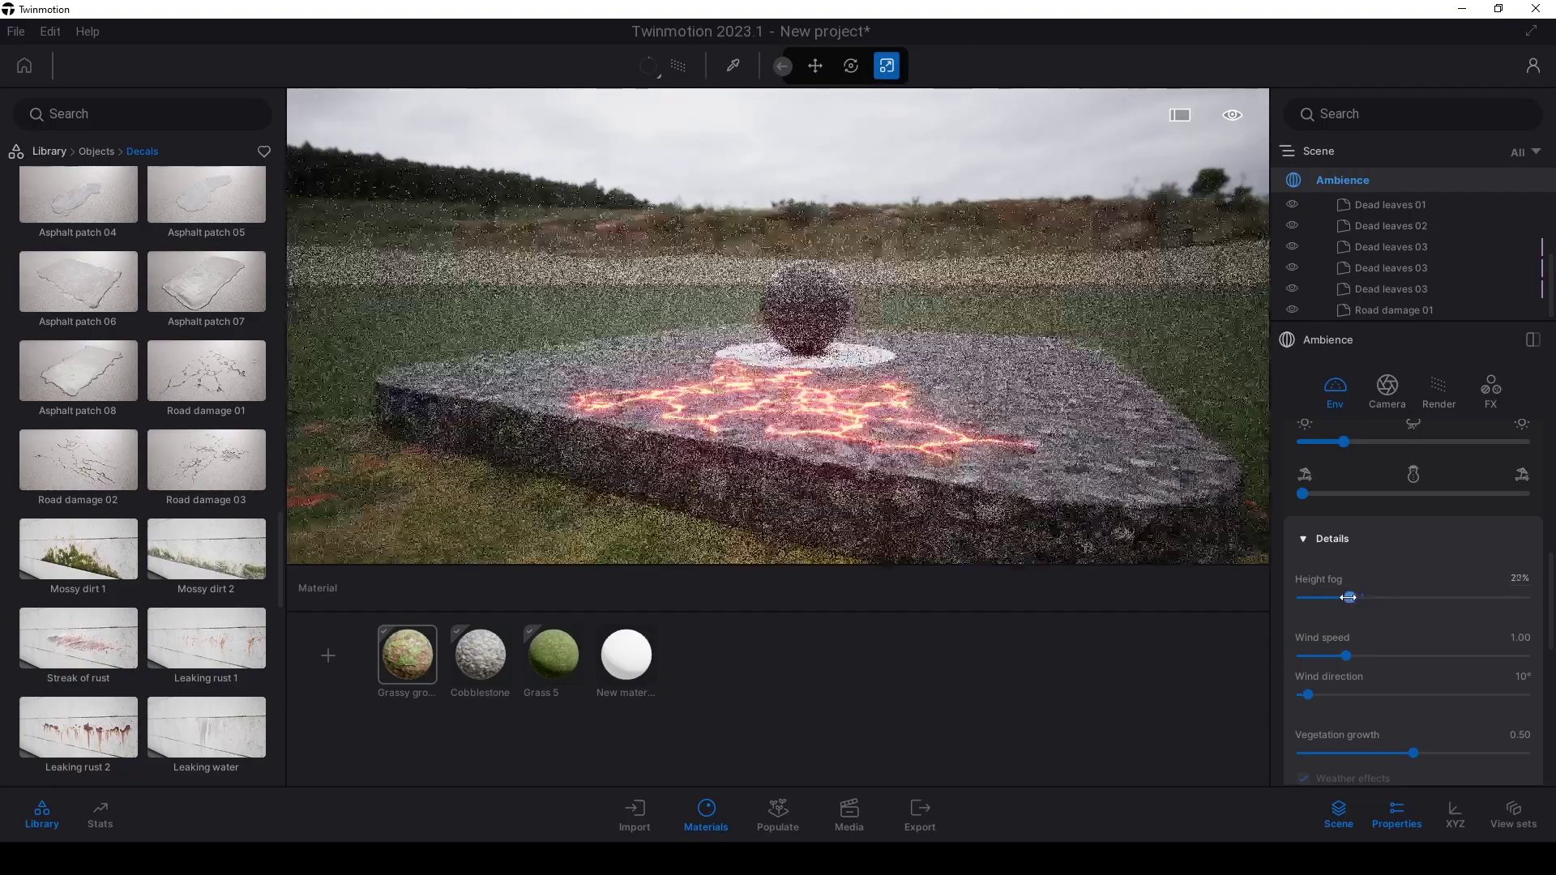
{"action": "scroll", "coordinate": [1379, 601], "scroll_direction": "down", "scroll_amount": 2}
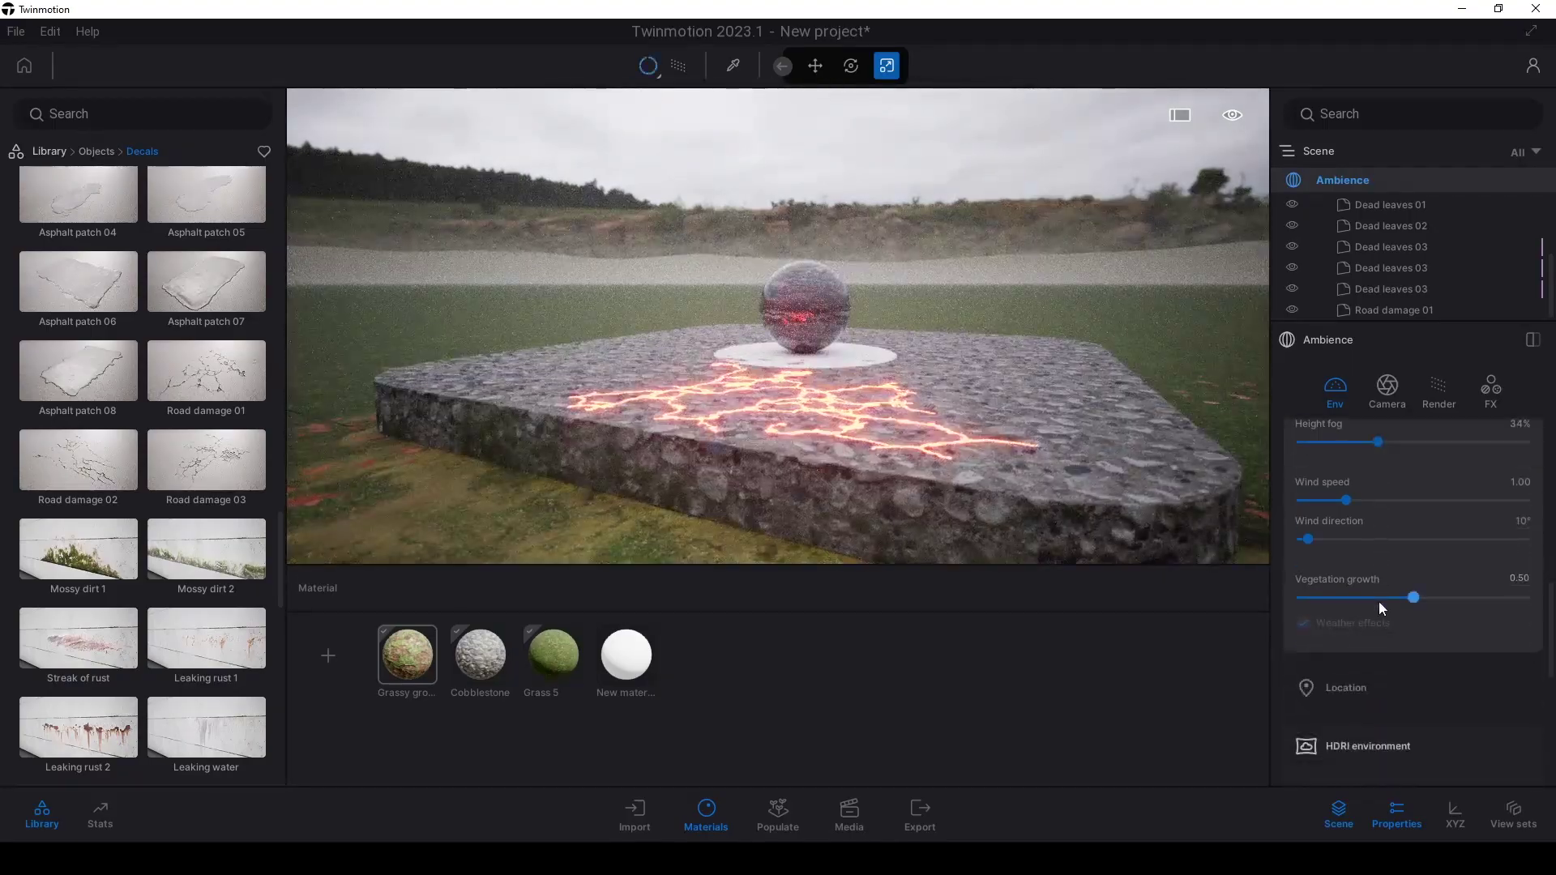
{"action": "scroll", "coordinate": [1379, 602], "scroll_direction": "up", "scroll_amount": 3}
{"action": "left_click_drag", "start_coordinate": [1378, 618], "coordinate": [1440, 624]}
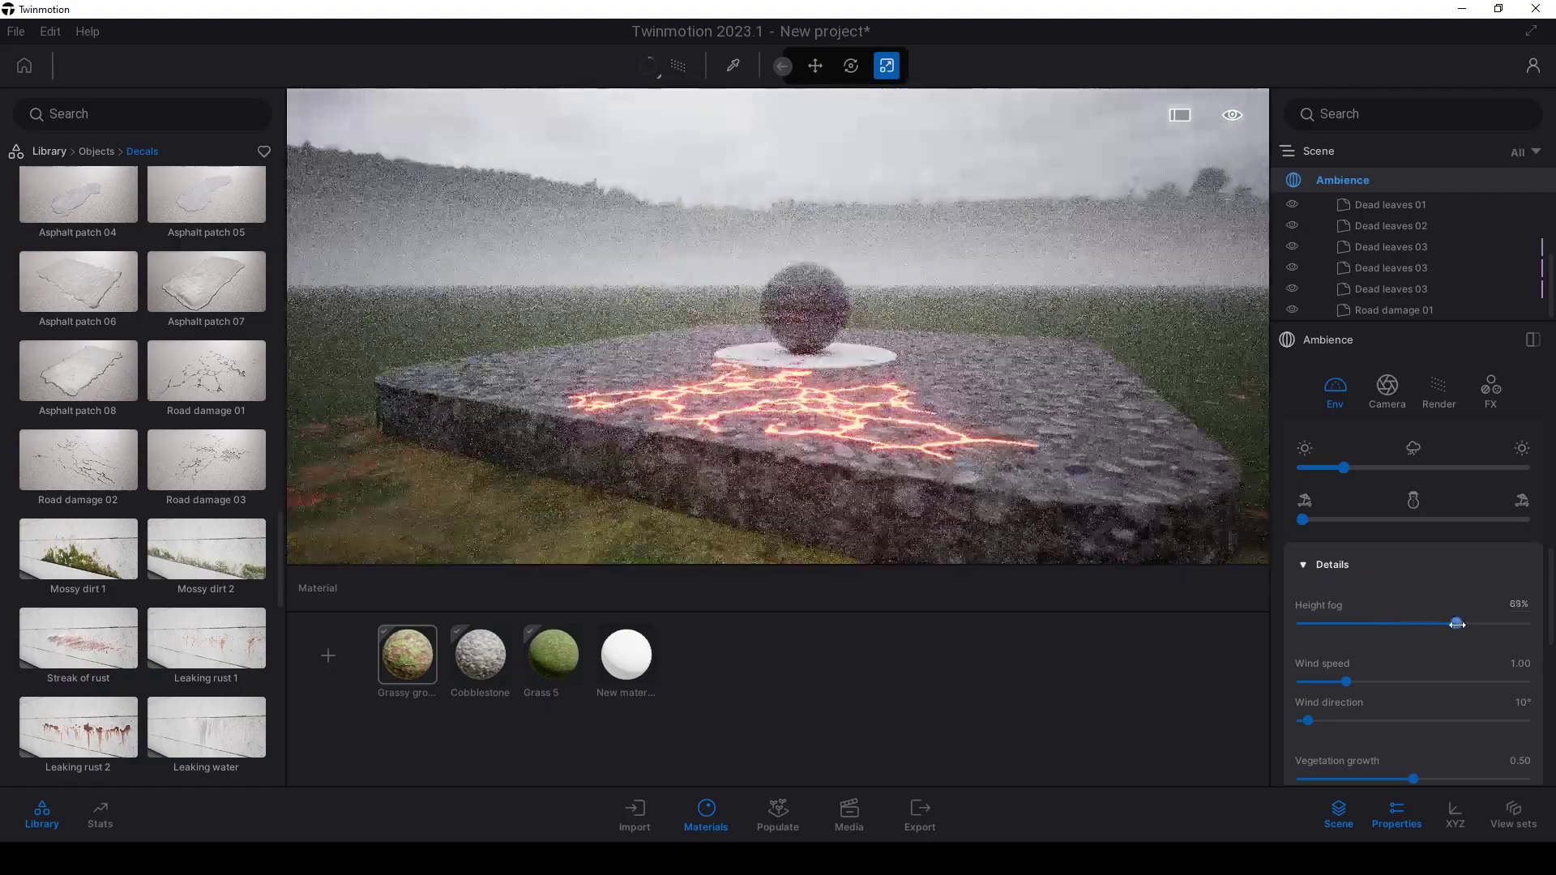
{"action": "mouse_move", "coordinate": [1441, 623]}
{"action": "left_mouse_down"}
{"action": "mouse_move", "coordinate": [1338, 626]}
{"action": "mouse_move", "coordinate": [1338, 643]}
{"action": "left_mouse_up"}
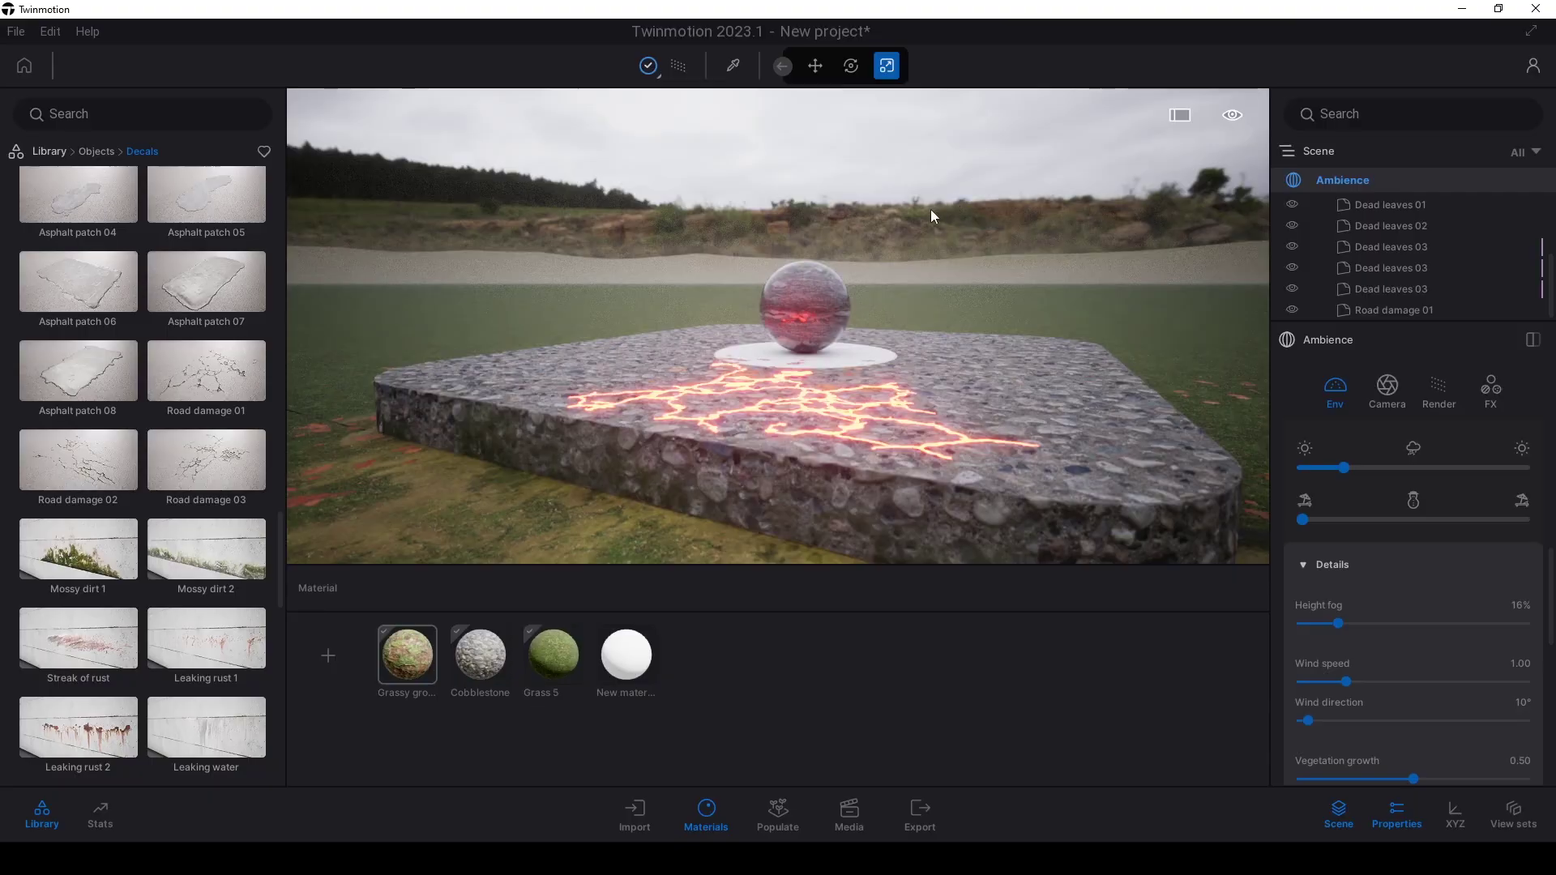
{"action": "scroll", "coordinate": [924, 213], "scroll_direction": "down", "scroll_amount": 5}
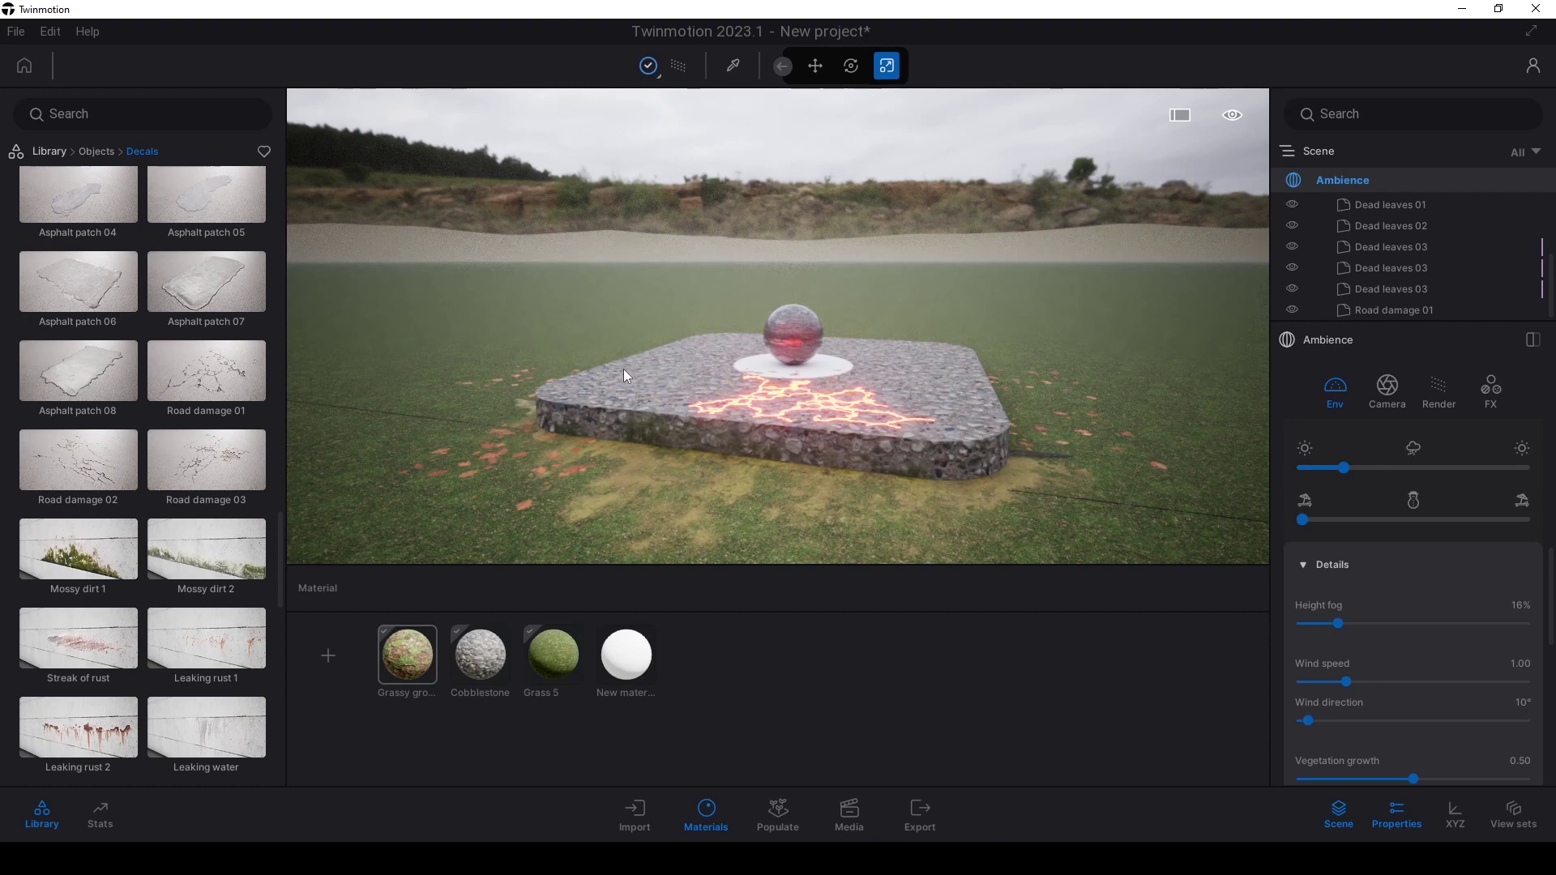
Place a white Break 01 car from Vehicles > Cars beside the pedestal
{"action": "left_click", "coordinate": [50, 152]}
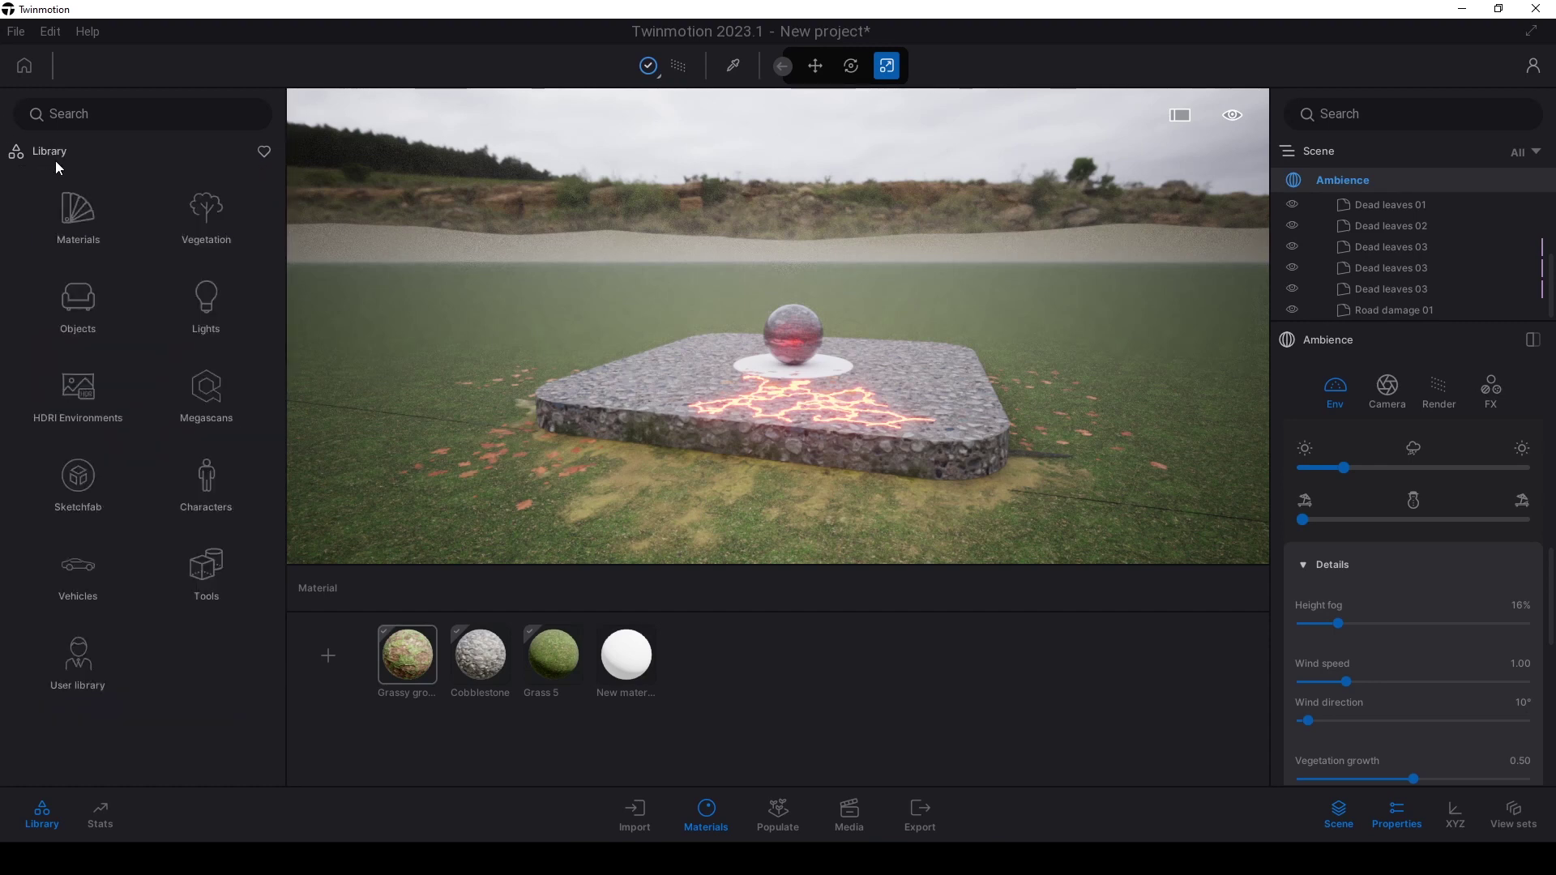
{"action": "left_click", "coordinate": [77, 576]}
{"action": "left_click", "coordinate": [82, 217]}
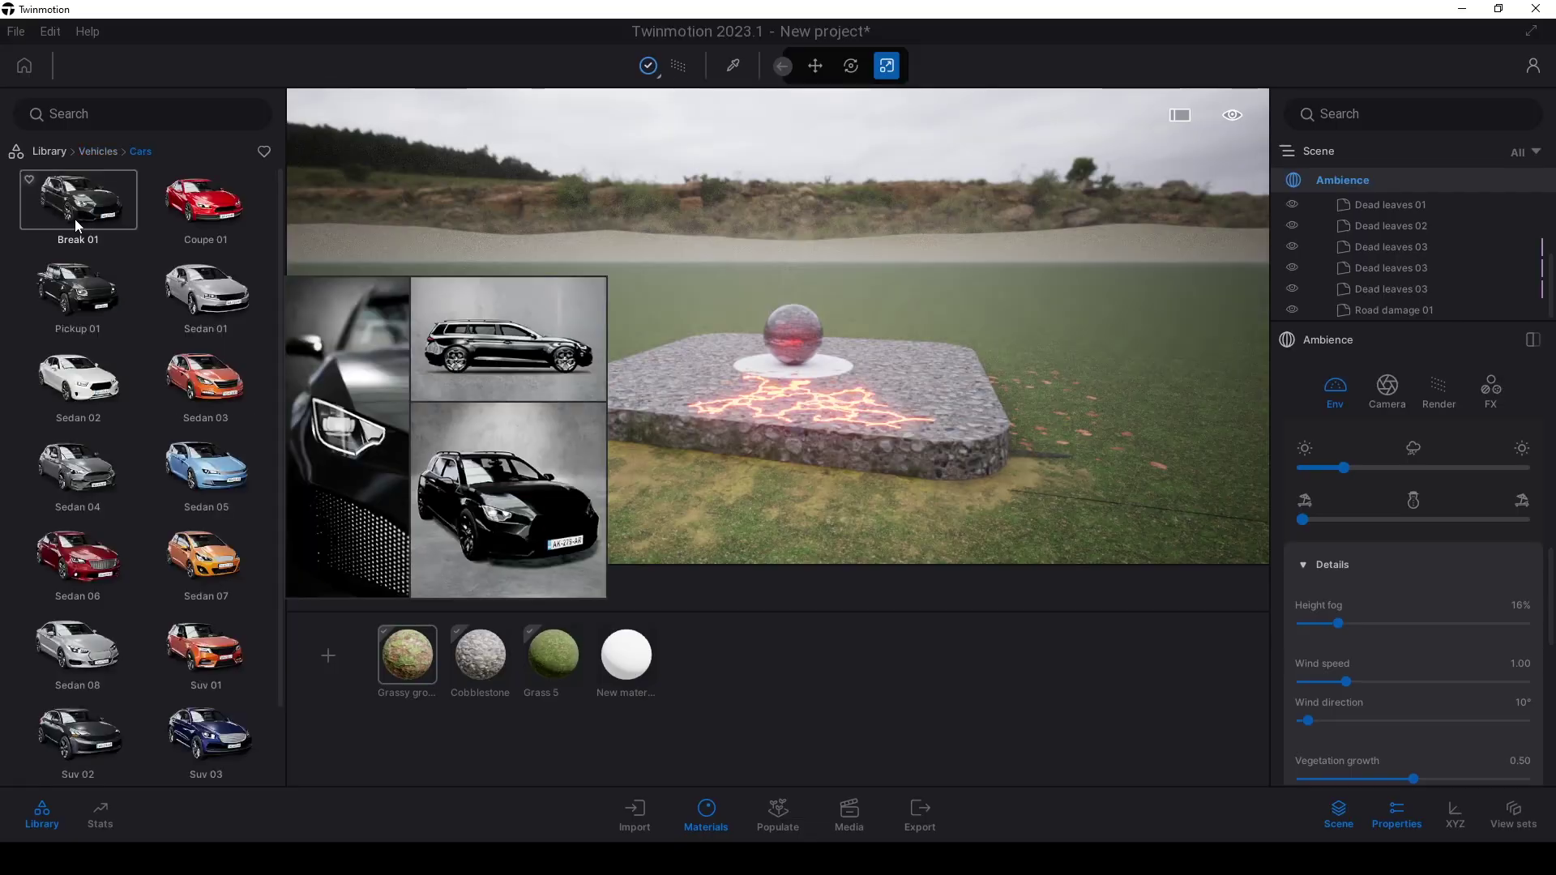
{"action": "left_click_drag", "start_coordinate": [861, 331], "coordinate": [810, 340]}
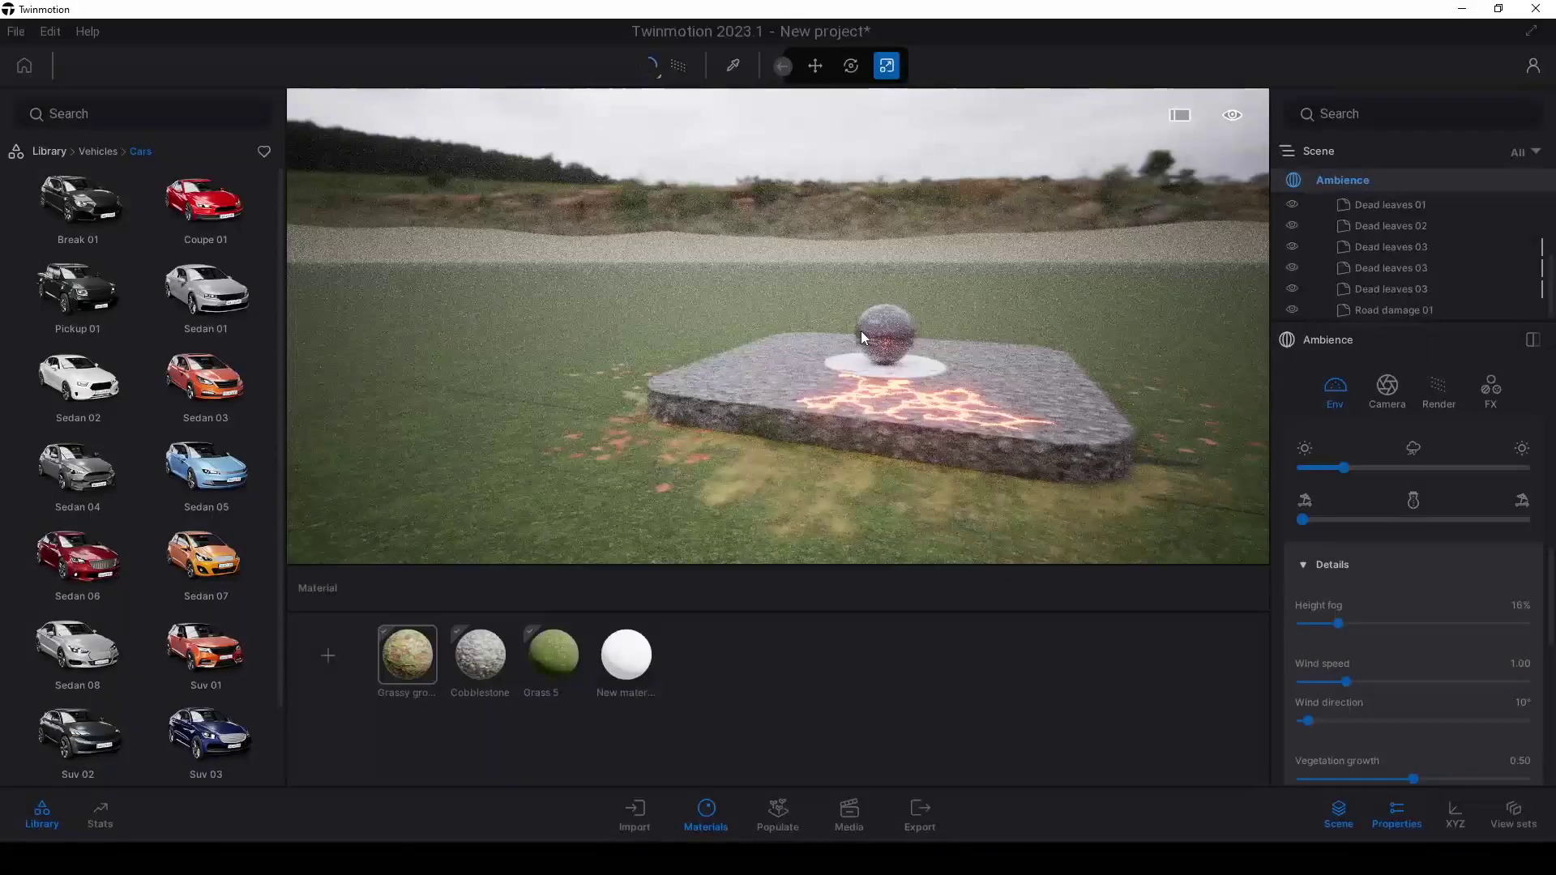
{"action": "left_click_drag", "start_coordinate": [93, 213], "coordinate": [521, 399]}
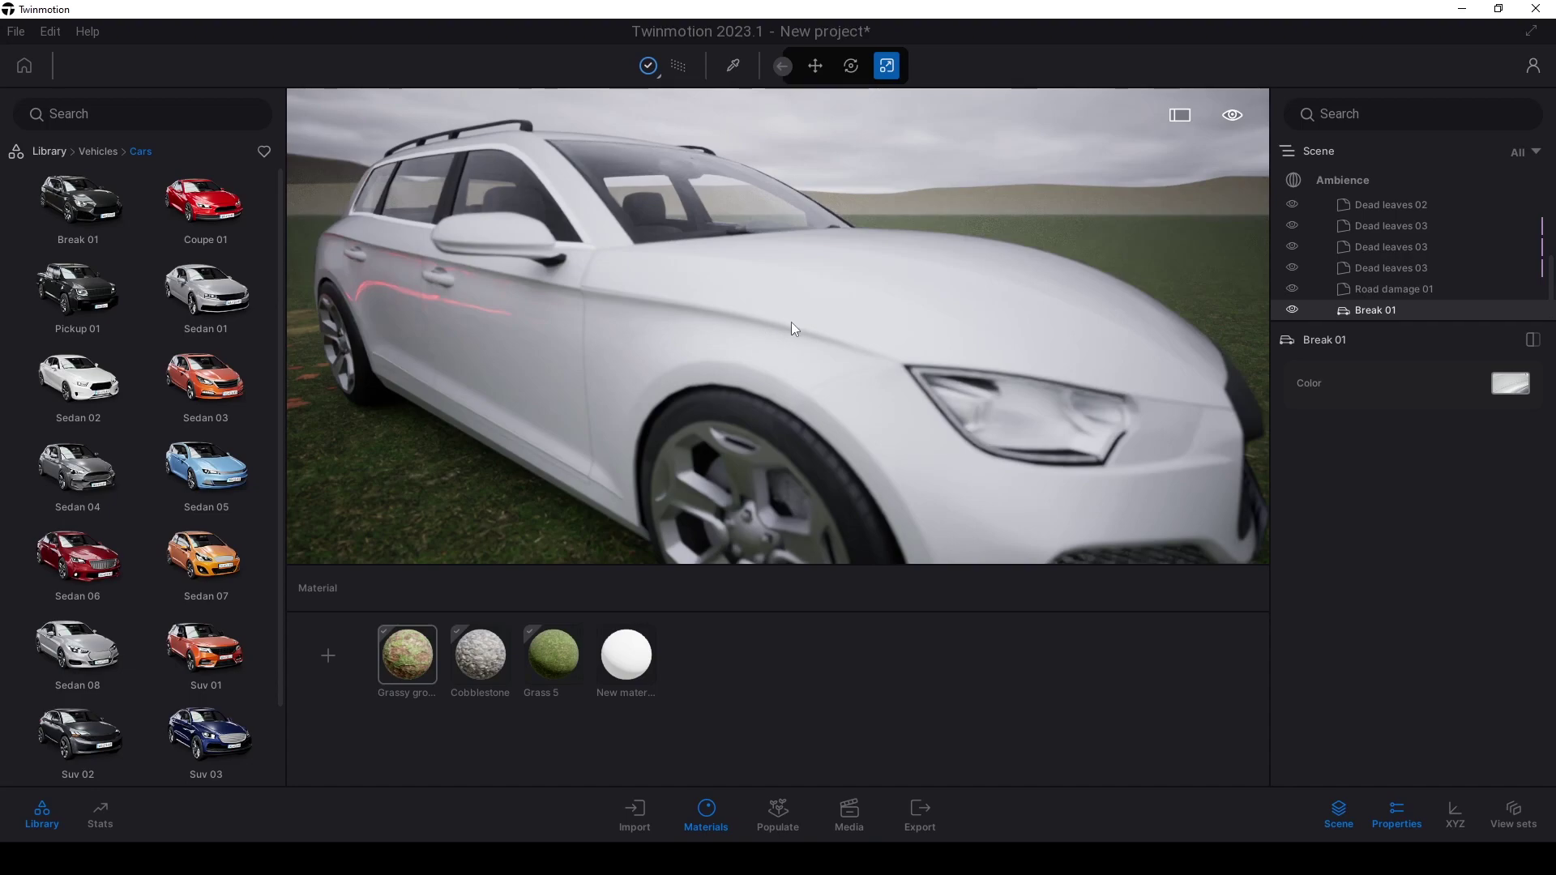
{"action": "scroll", "coordinate": [877, 413], "scroll_direction": "up", "scroll_amount": 5}
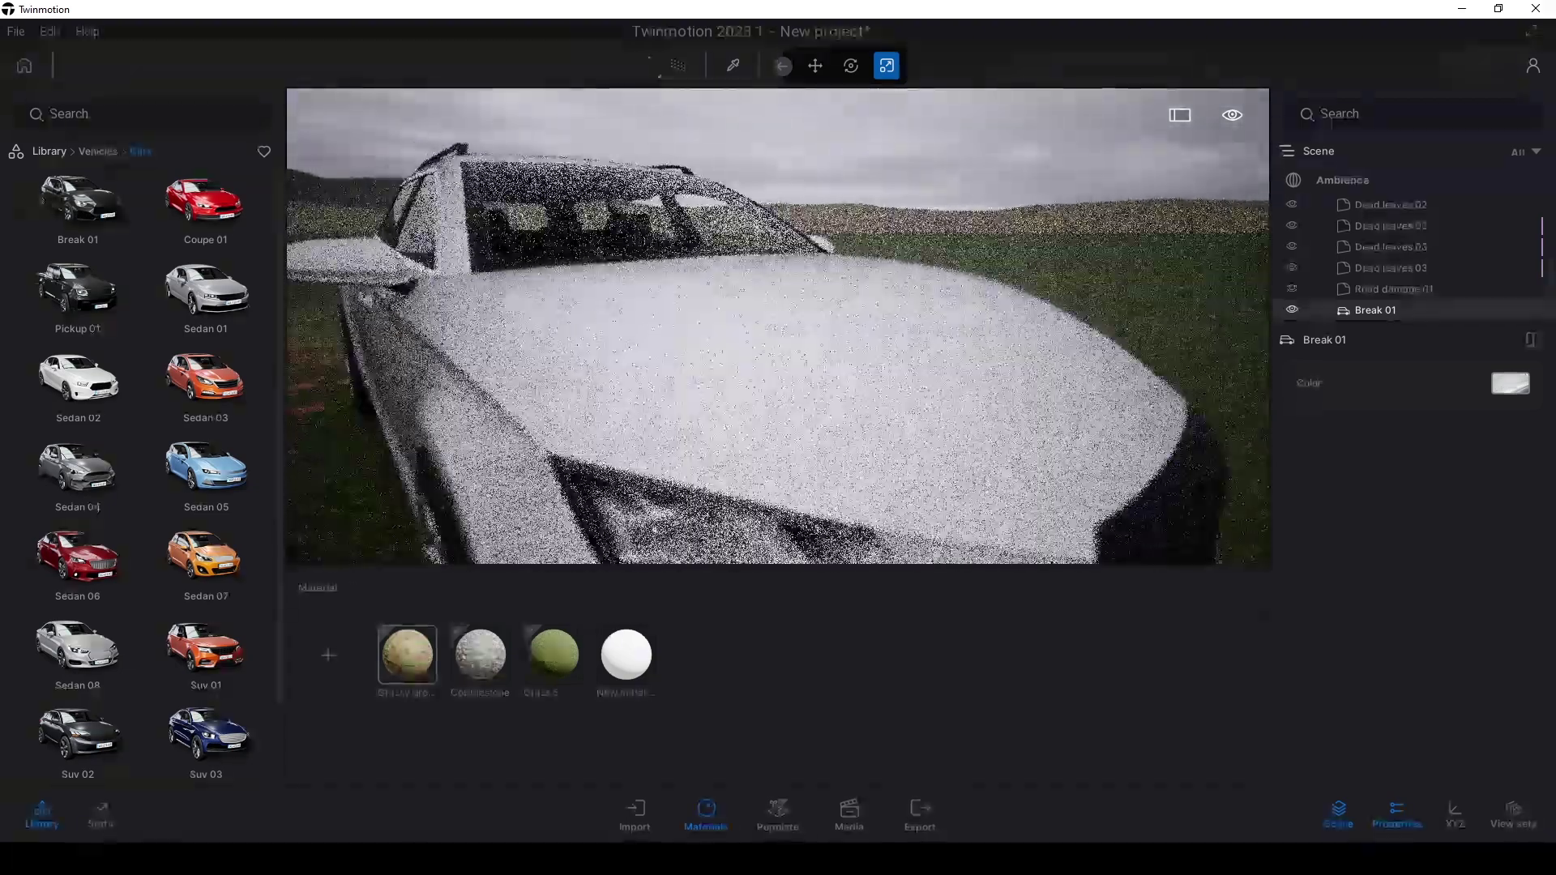
Paint the Break 01 car black and switch off the camera's depth of field
{"action": "left_click", "coordinate": [1508, 383]}
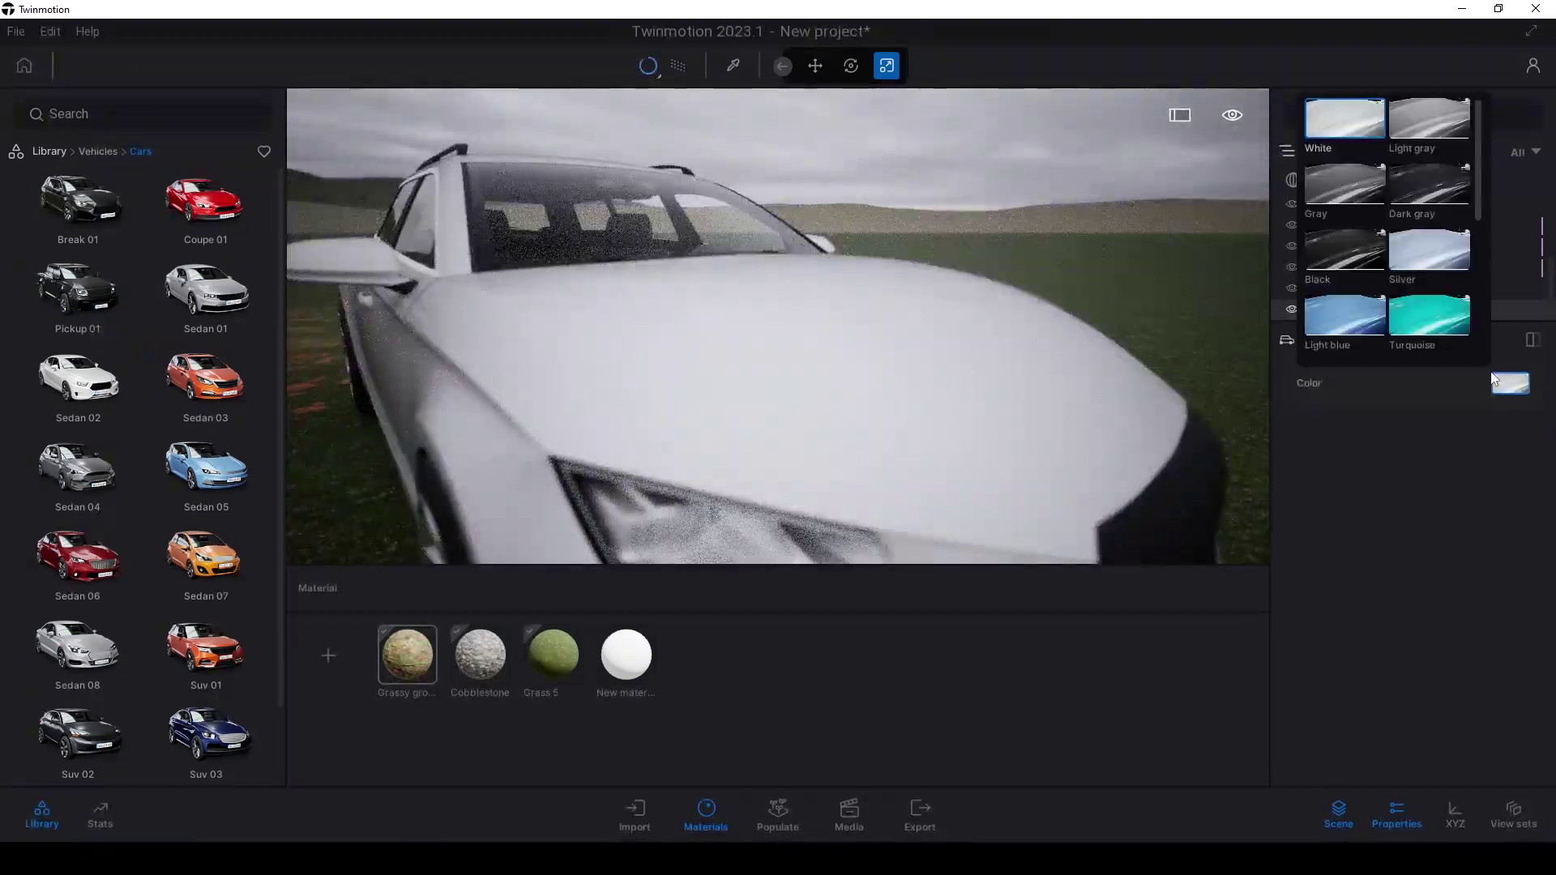
{"action": "left_click", "coordinate": [1327, 240]}
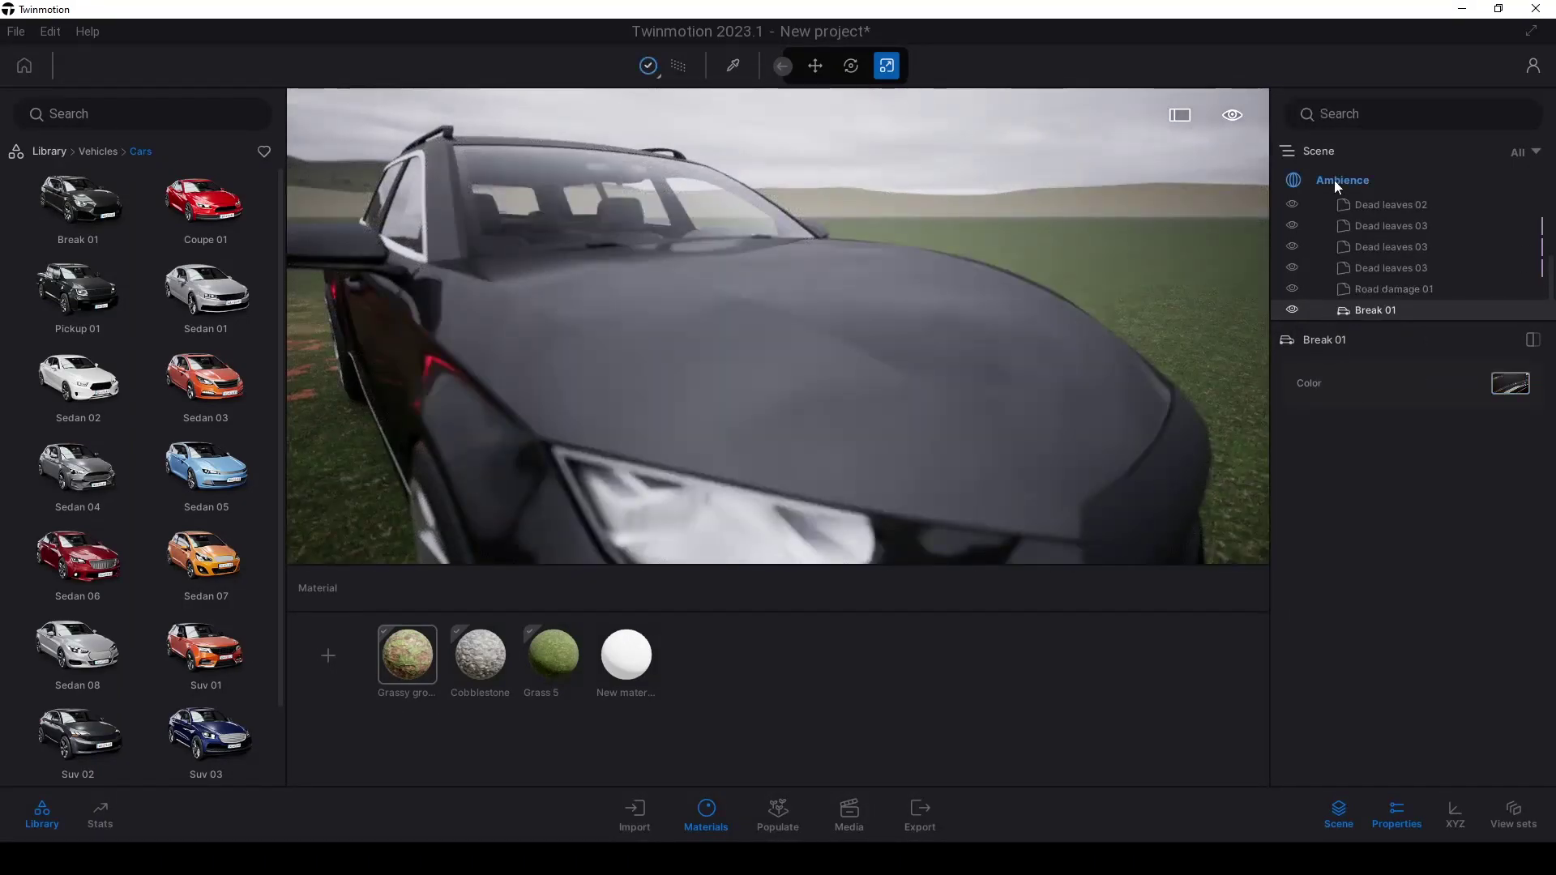
{"action": "left_click", "coordinate": [1339, 180]}
{"action": "left_click", "coordinate": [1386, 389]}
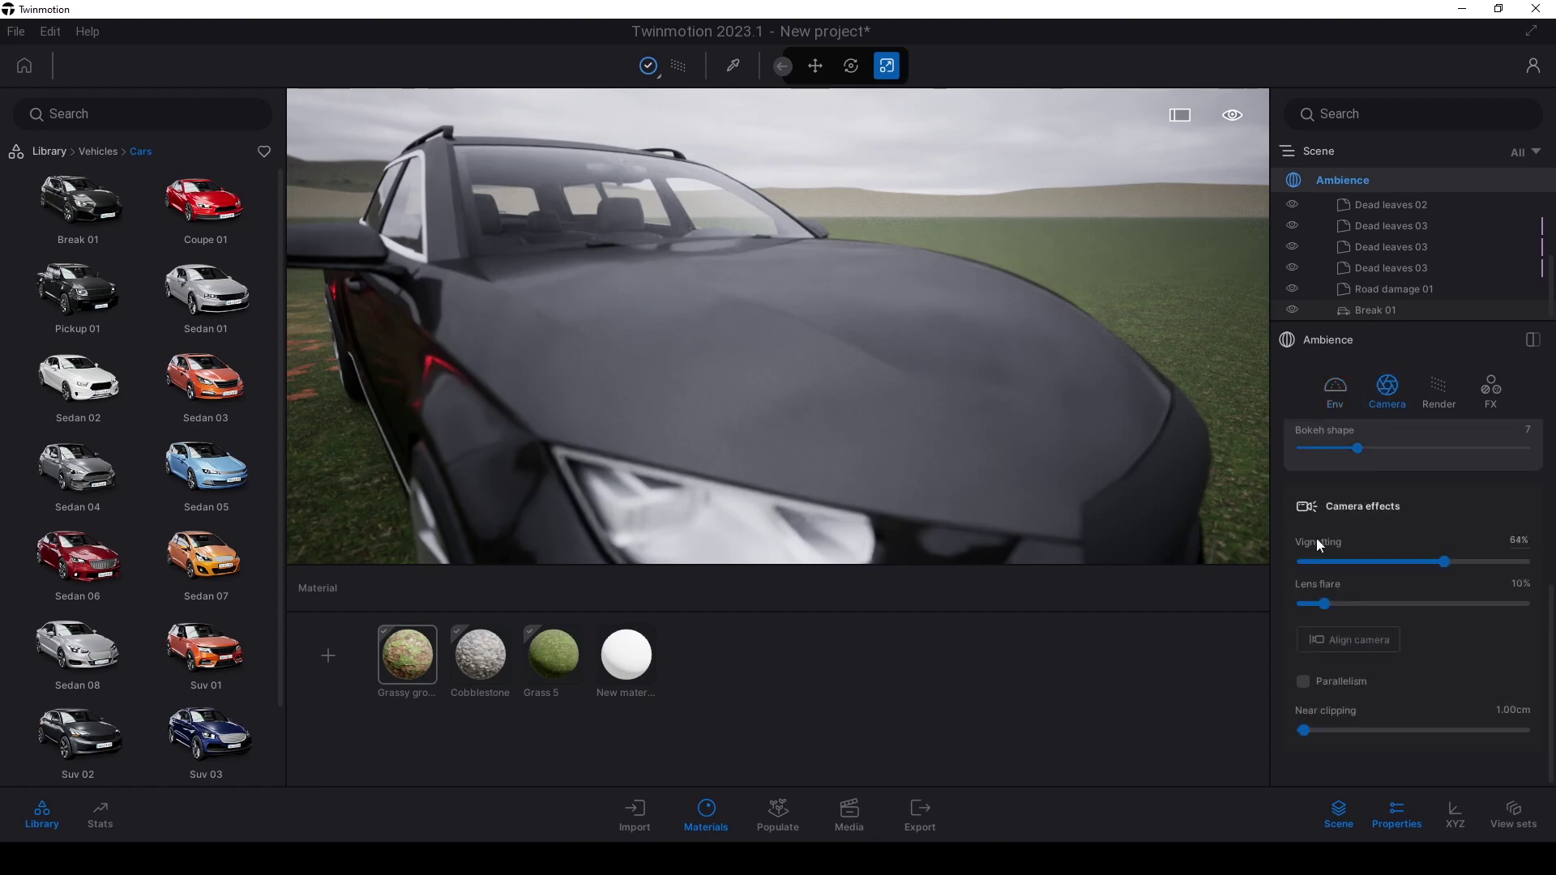
{"action": "scroll", "coordinate": [1310, 630], "scroll_direction": "up", "scroll_amount": 1}
{"action": "scroll", "coordinate": [1300, 624], "scroll_direction": "up", "scroll_amount": 5}
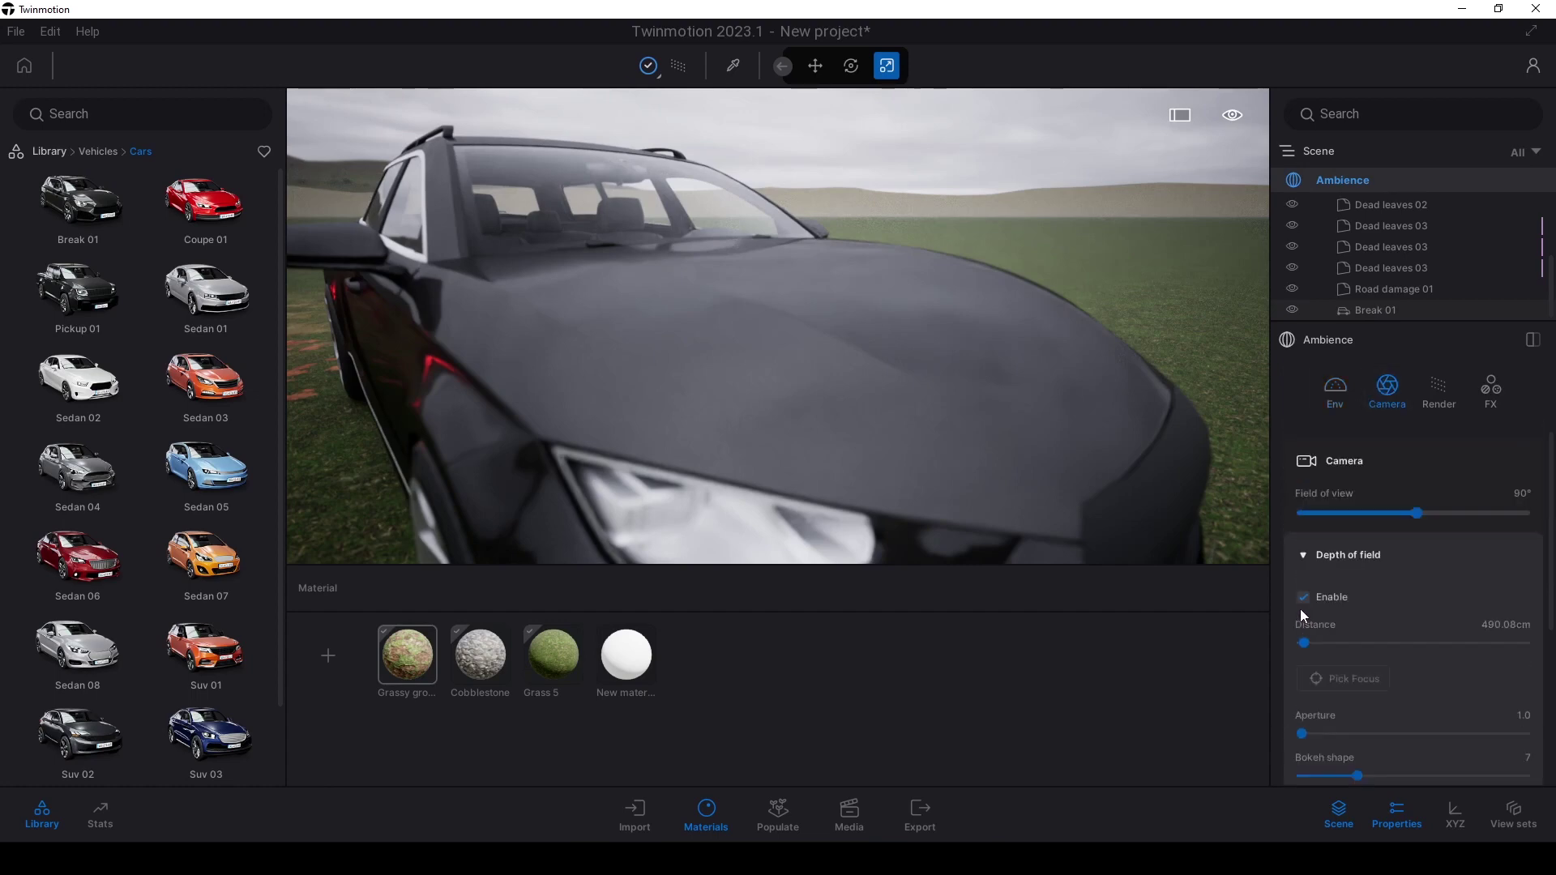
{"action": "scroll", "coordinate": [1325, 506], "scroll_direction": "down", "scroll_amount": 1}
{"action": "scroll", "coordinate": [1315, 509], "scroll_direction": "up", "scroll_amount": 1}
{"action": "left_click", "coordinate": [1339, 682]}
{"action": "left_click", "coordinate": [878, 411]}
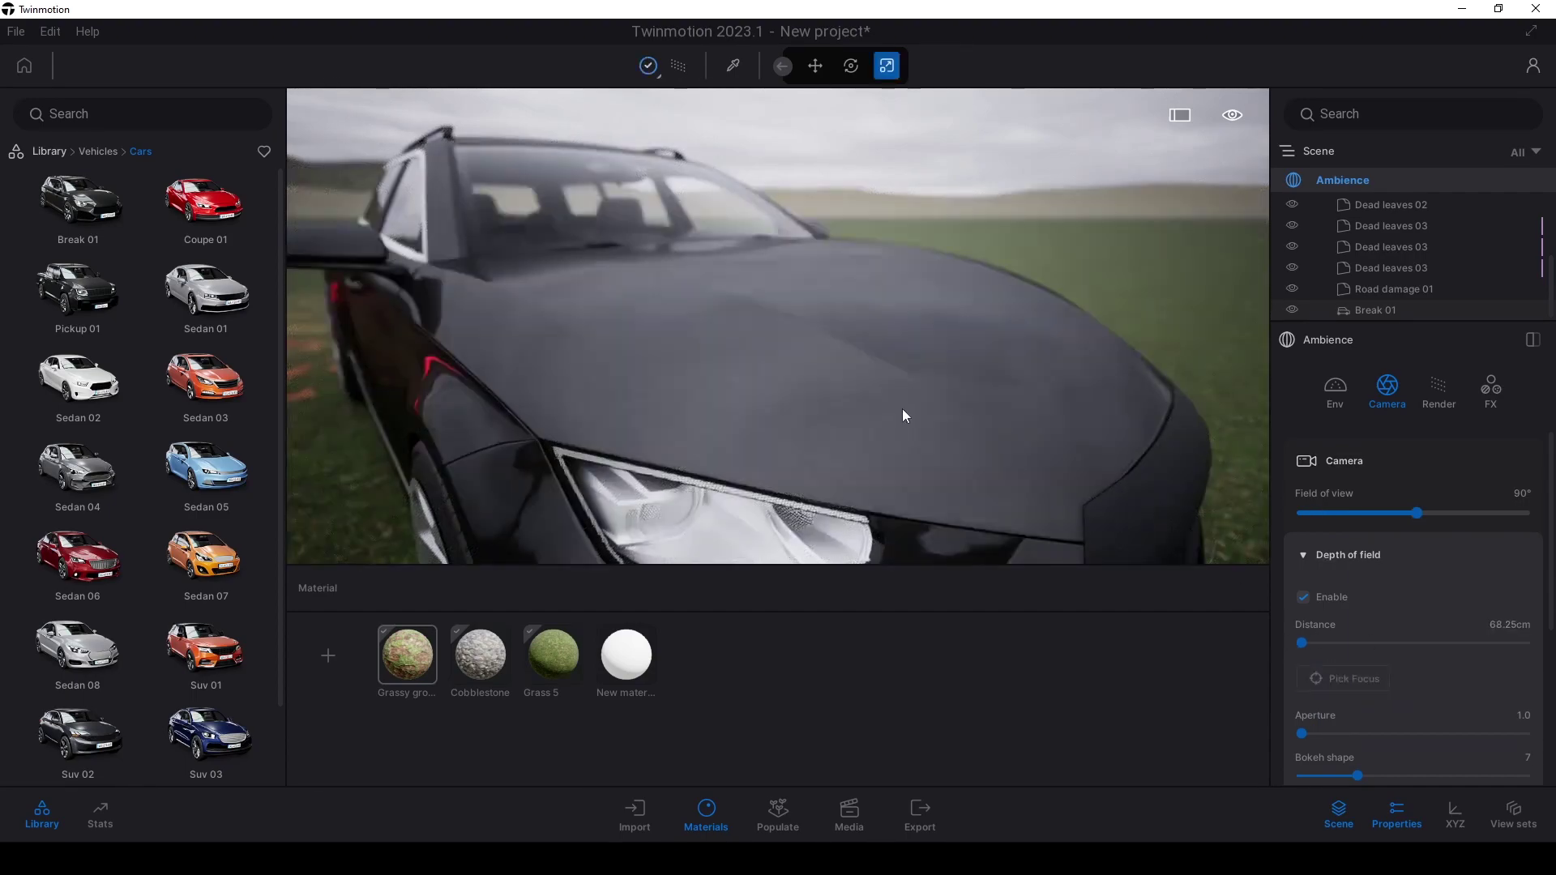
{"action": "left_click_drag", "start_coordinate": [901, 409], "coordinate": [891, 422]}
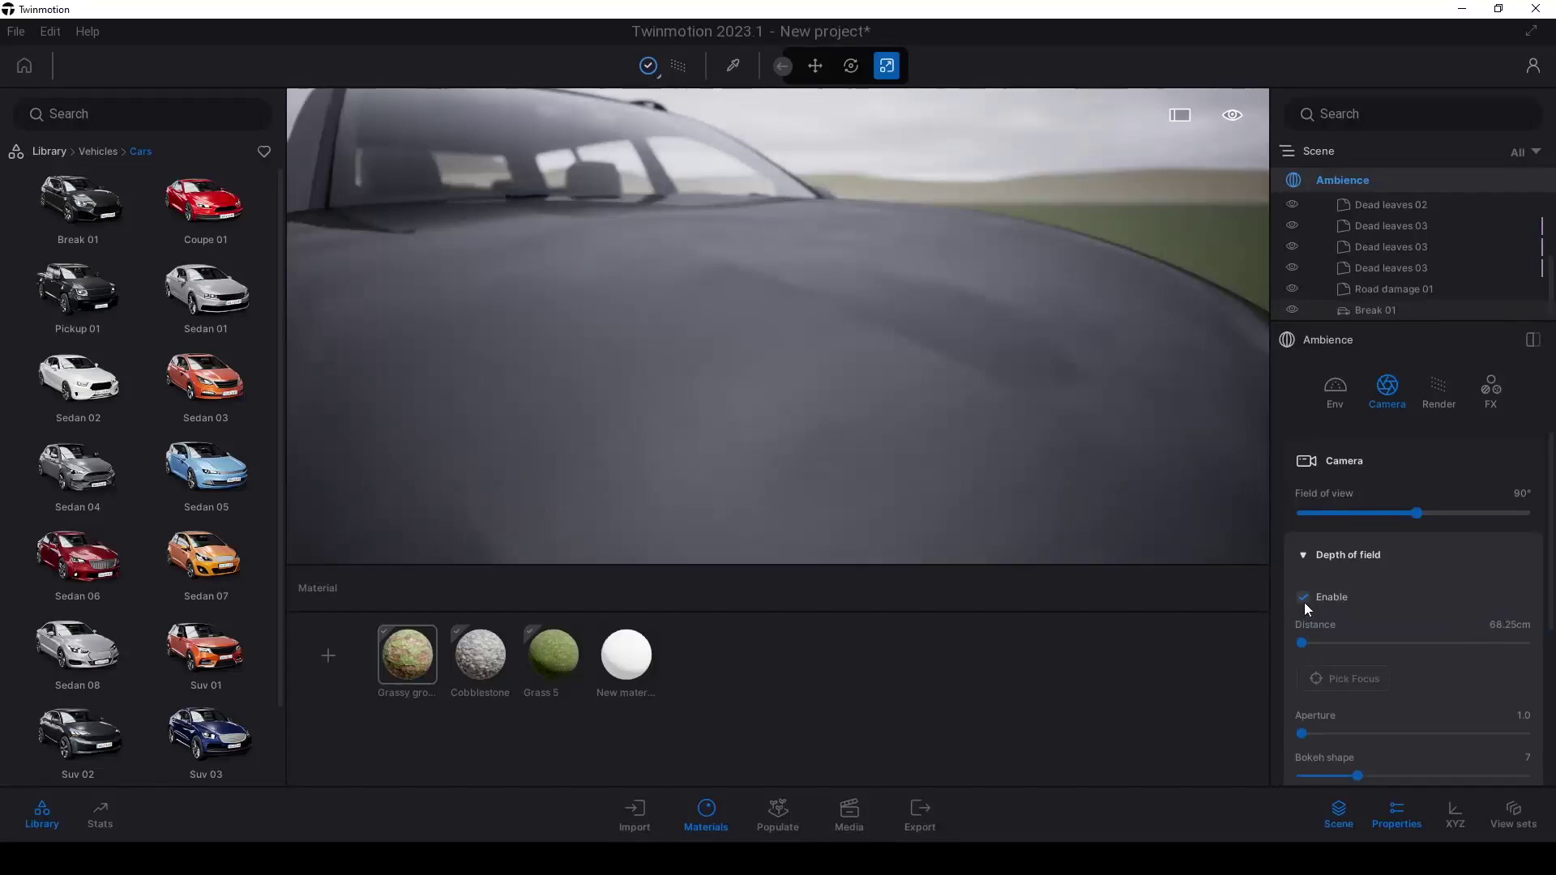
{"action": "left_click", "coordinate": [1303, 598]}
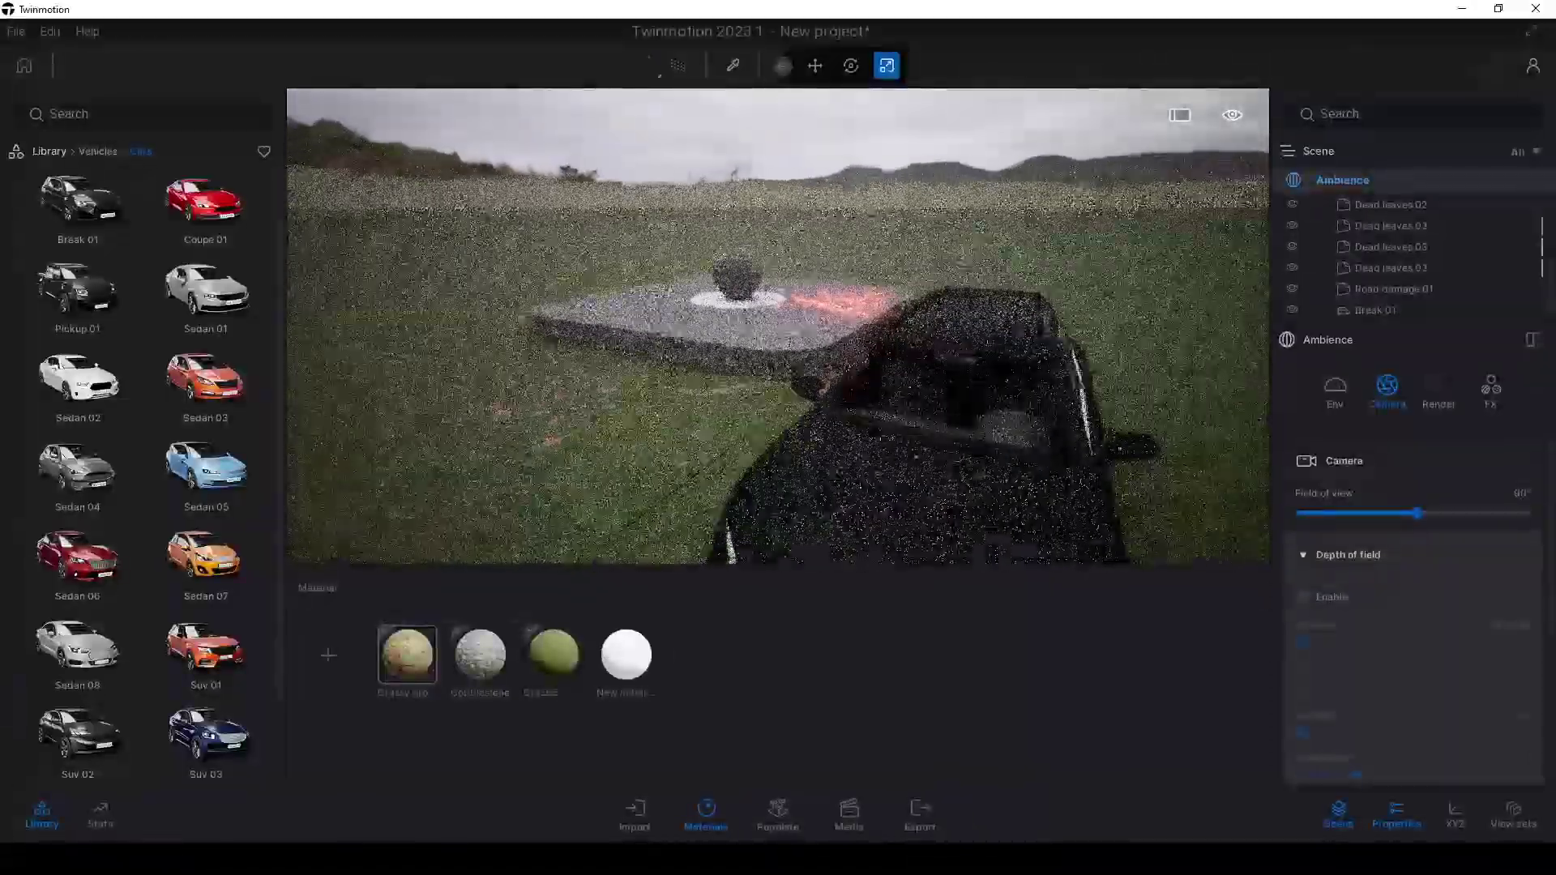
{"action": "mouse_move", "coordinate": [205, 468]}
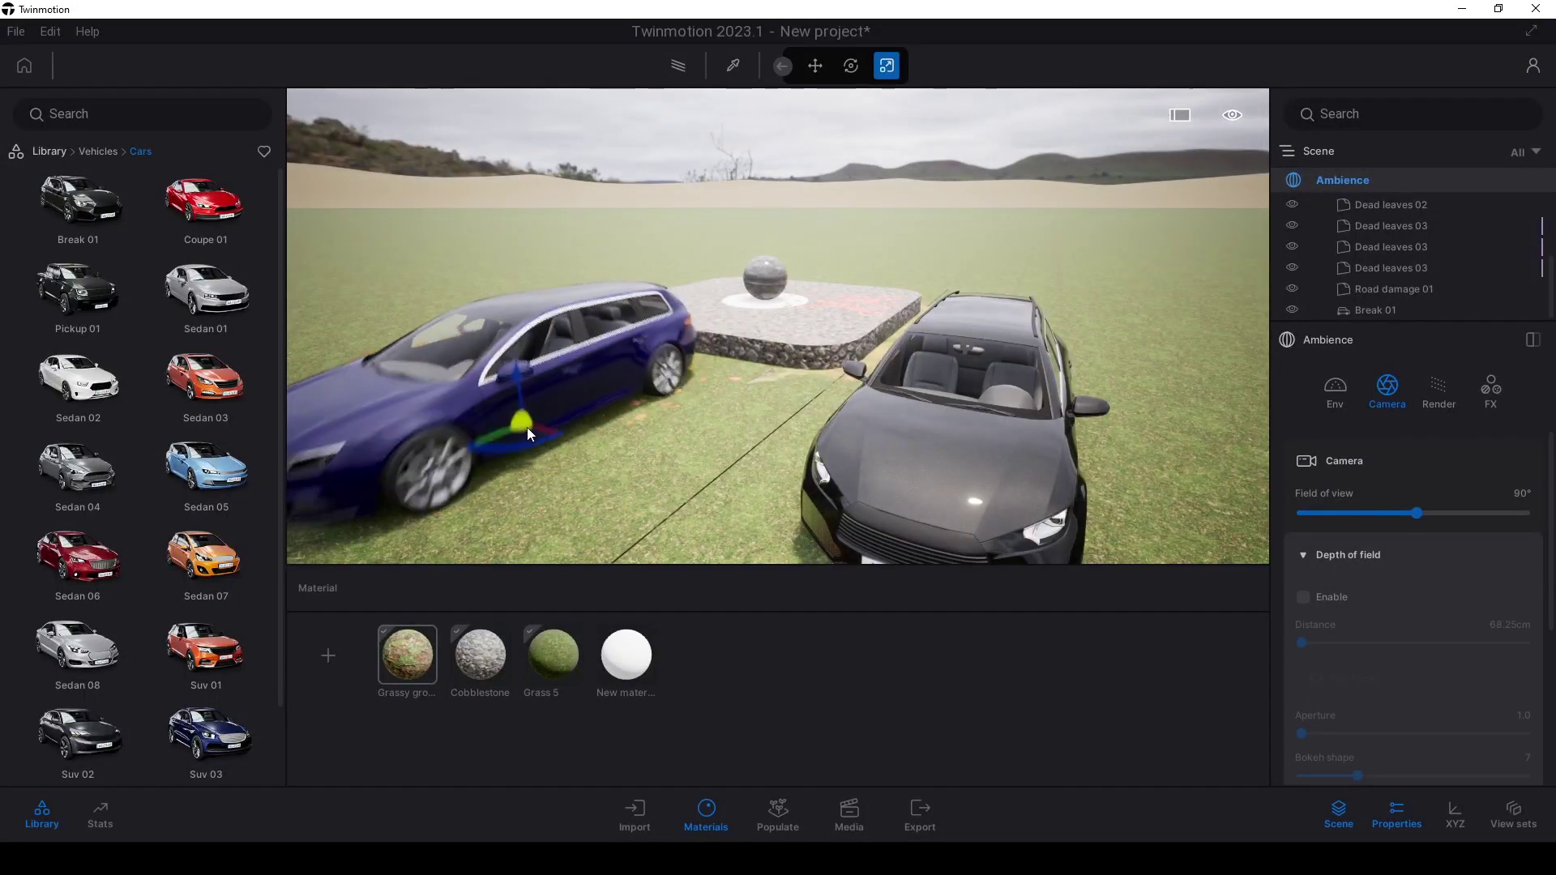
Place Sedan 05 on the grass beside the black car, turned at an angle
{"action": "mouse_move", "coordinate": [567, 444]}
{"action": "left_mouse_down"}
{"action": "mouse_move", "coordinate": [521, 445]}
{"action": "mouse_move", "coordinate": [1000, 488]}
{"action": "left_mouse_up"}
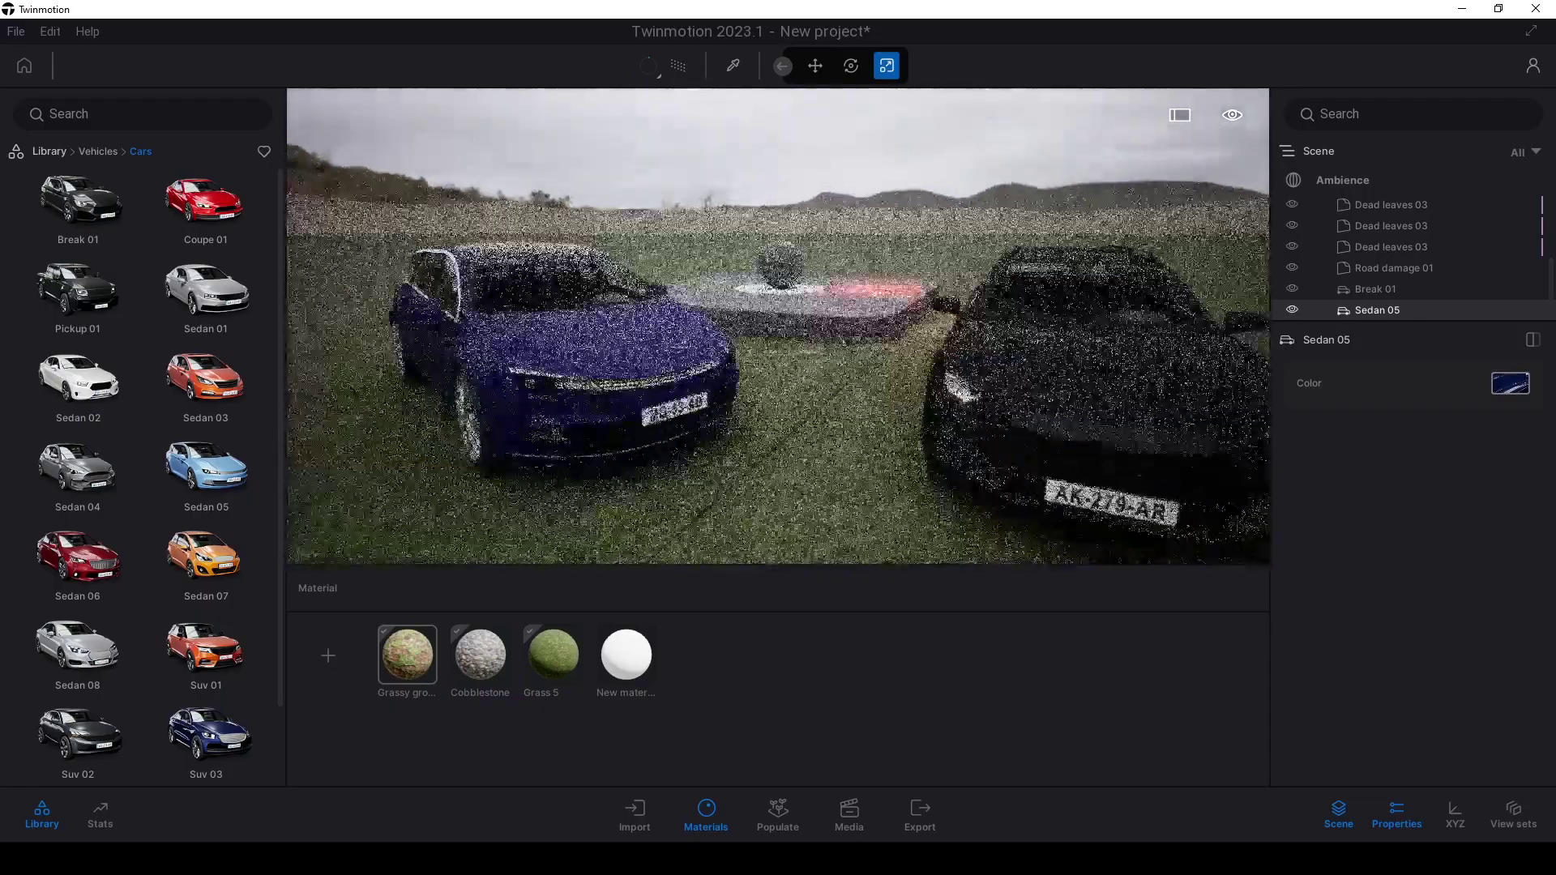
Paint Sedan 05 Turquoise and pull the view back to show all the cars
{"action": "left_click", "coordinate": [1520, 394]}
{"action": "left_click", "coordinate": [1450, 338]}
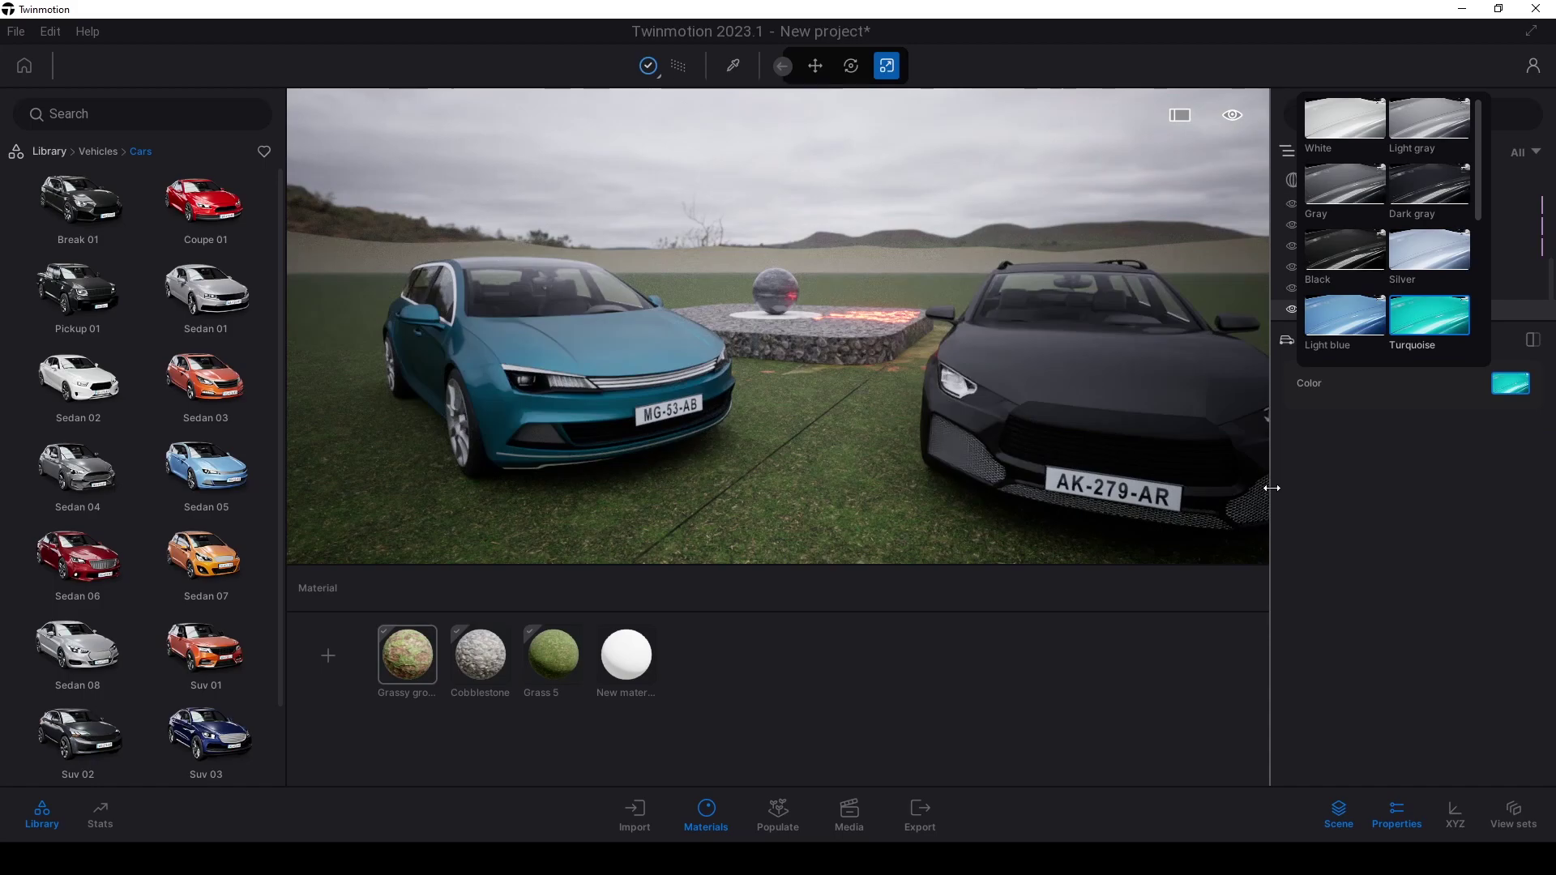
{"action": "left_click_drag", "start_coordinate": [908, 429], "coordinate": [292, 649]}
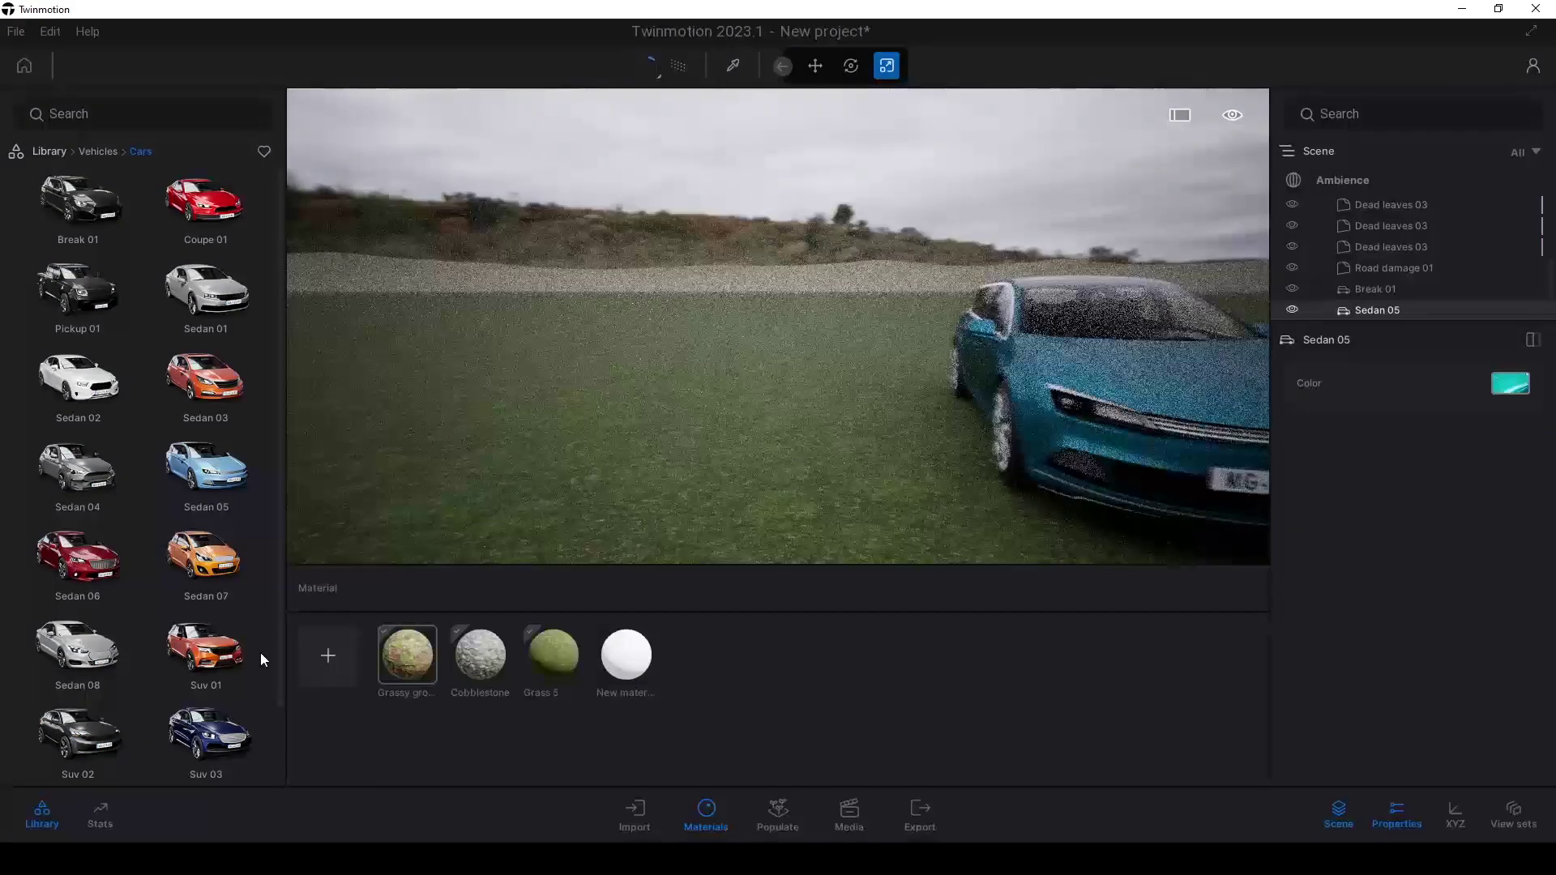
{"action": "scroll", "coordinate": [220, 729], "scroll_direction": "down", "scroll_amount": 1}
{"action": "scroll", "coordinate": [222, 729], "scroll_direction": "down", "scroll_amount": 1}
{"action": "mouse_move", "coordinate": [222, 665]}
{"action": "left_mouse_down"}
{"action": "mouse_move", "coordinate": [553, 505]}
{"action": "mouse_move", "coordinate": [736, 459]}
{"action": "left_mouse_up"}
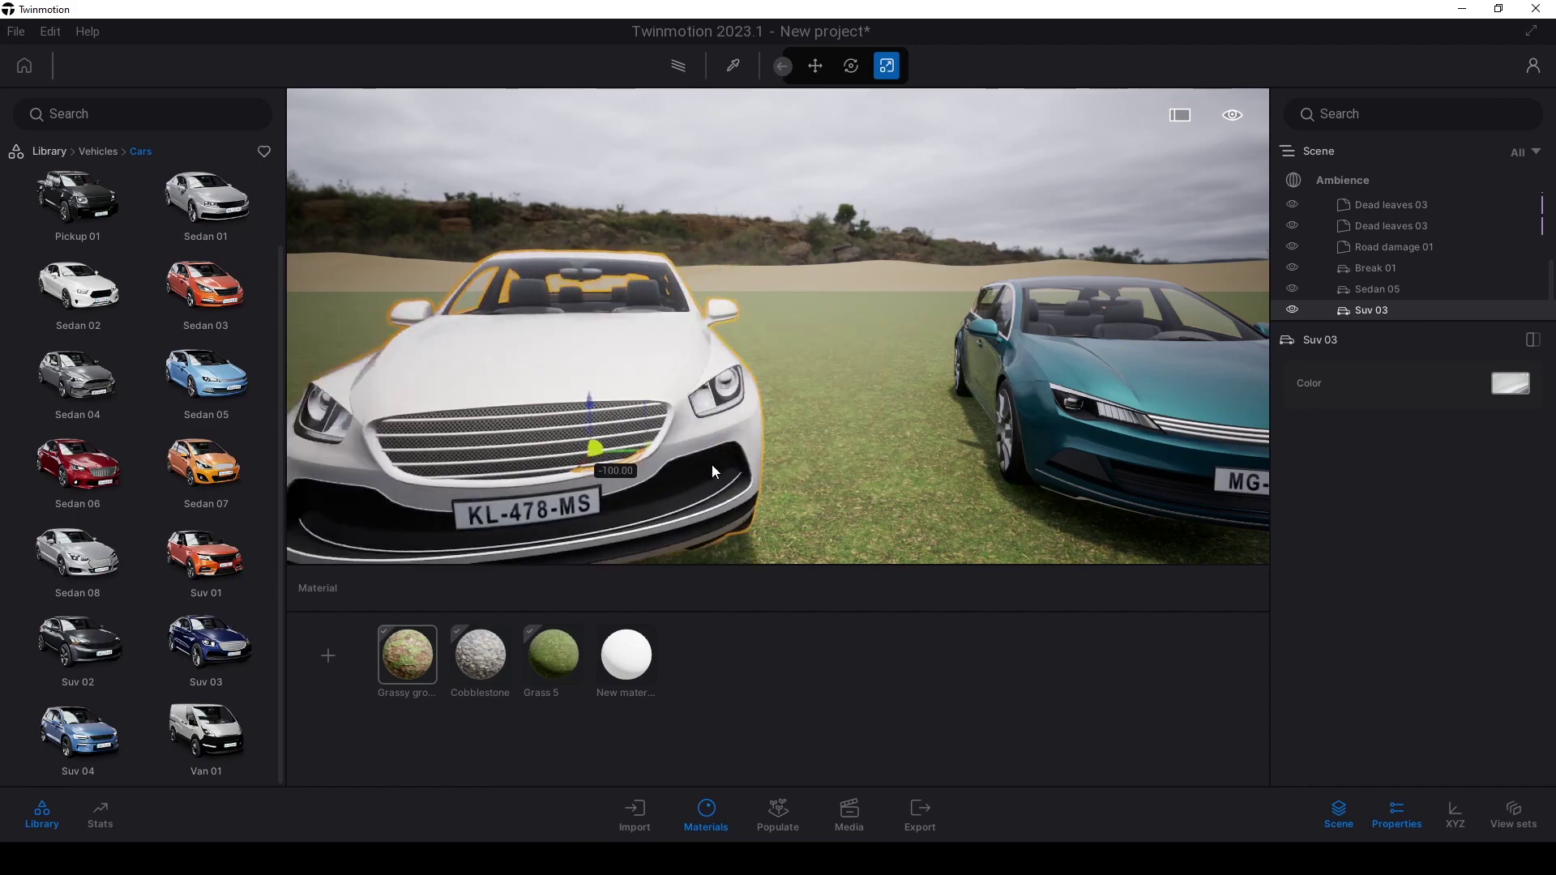
{"action": "right_click_drag", "start_coordinate": [736, 458], "coordinate": [736, 458]}
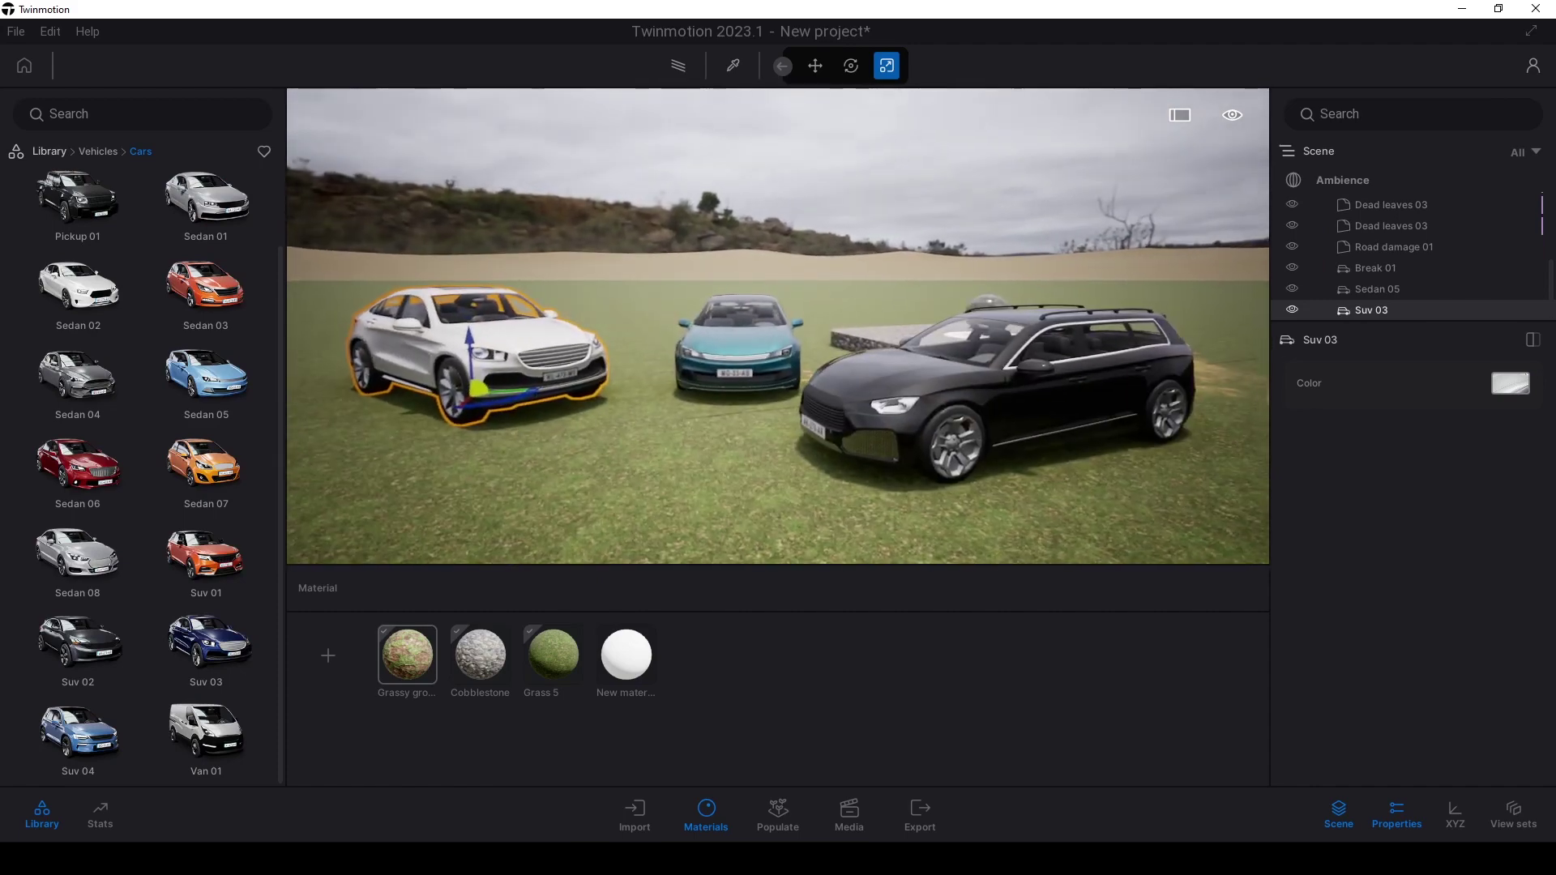
Paint Suv 03 Blue and raise the Exposure to brighten the render
{"action": "left_click", "coordinate": [1511, 385]}
{"action": "left_click", "coordinate": [1368, 292]}
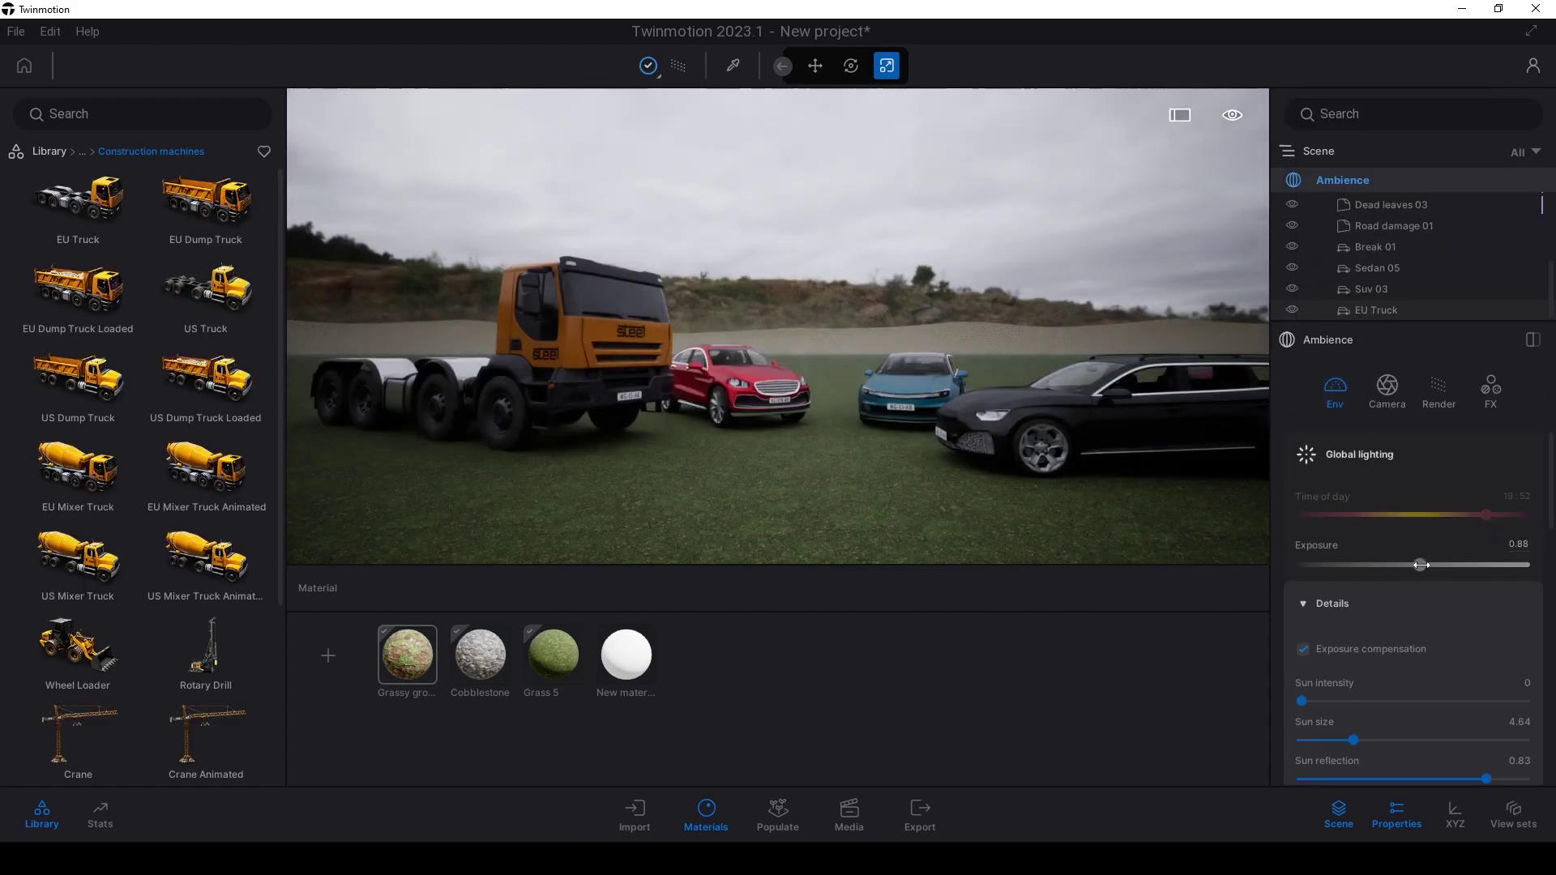
{"action": "left_click_drag", "start_coordinate": [1415, 565], "coordinate": [1430, 563]}
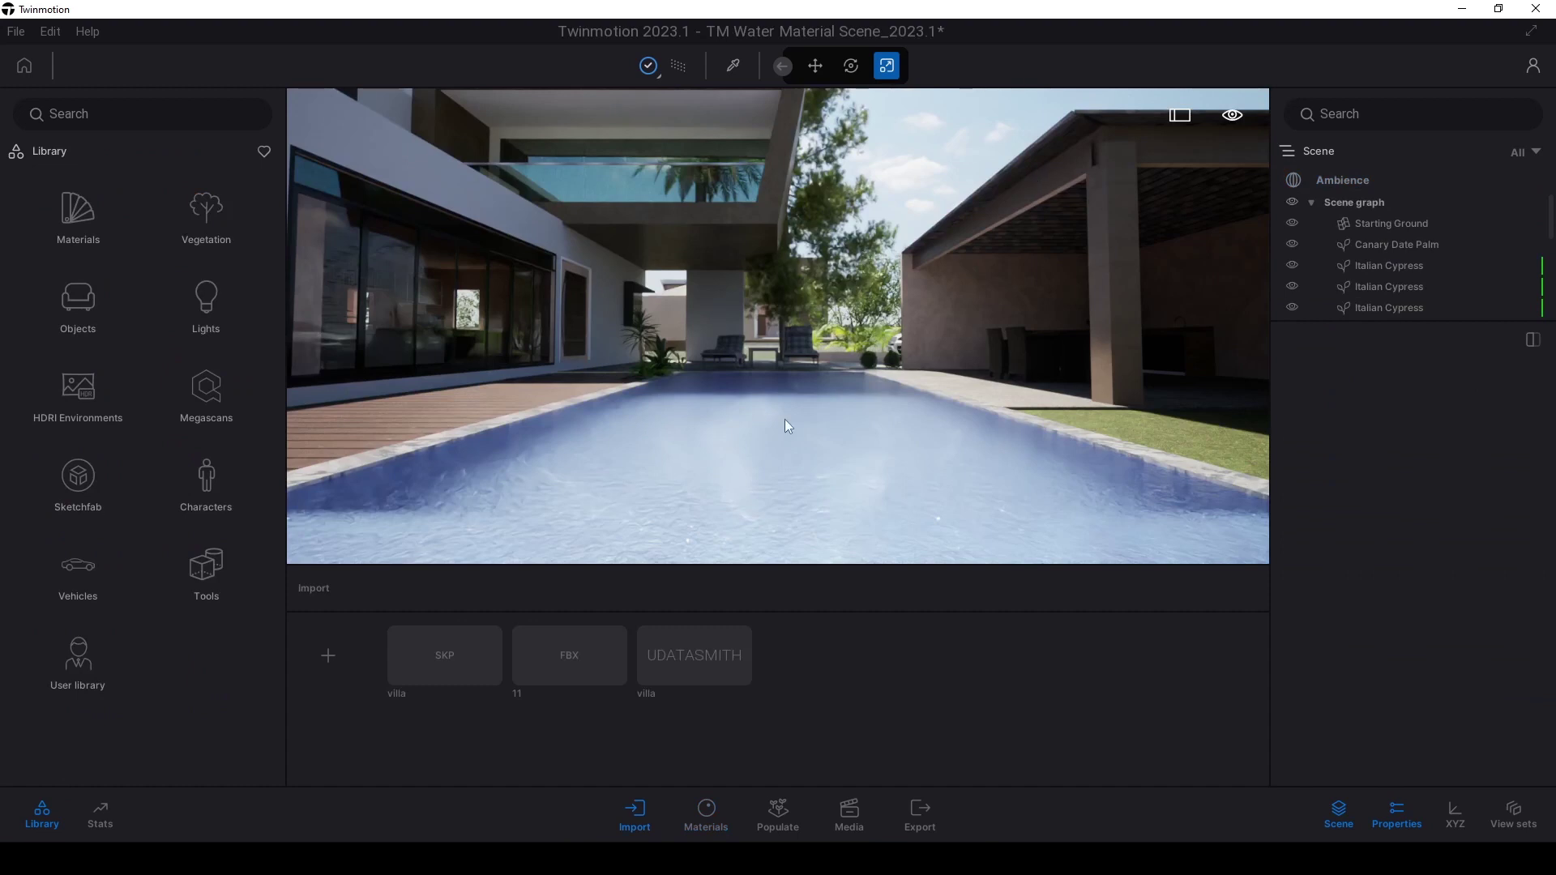
Show the villa project's materials list and open the brake_caliper material settings
{"action": "left_click", "coordinate": [709, 816]}
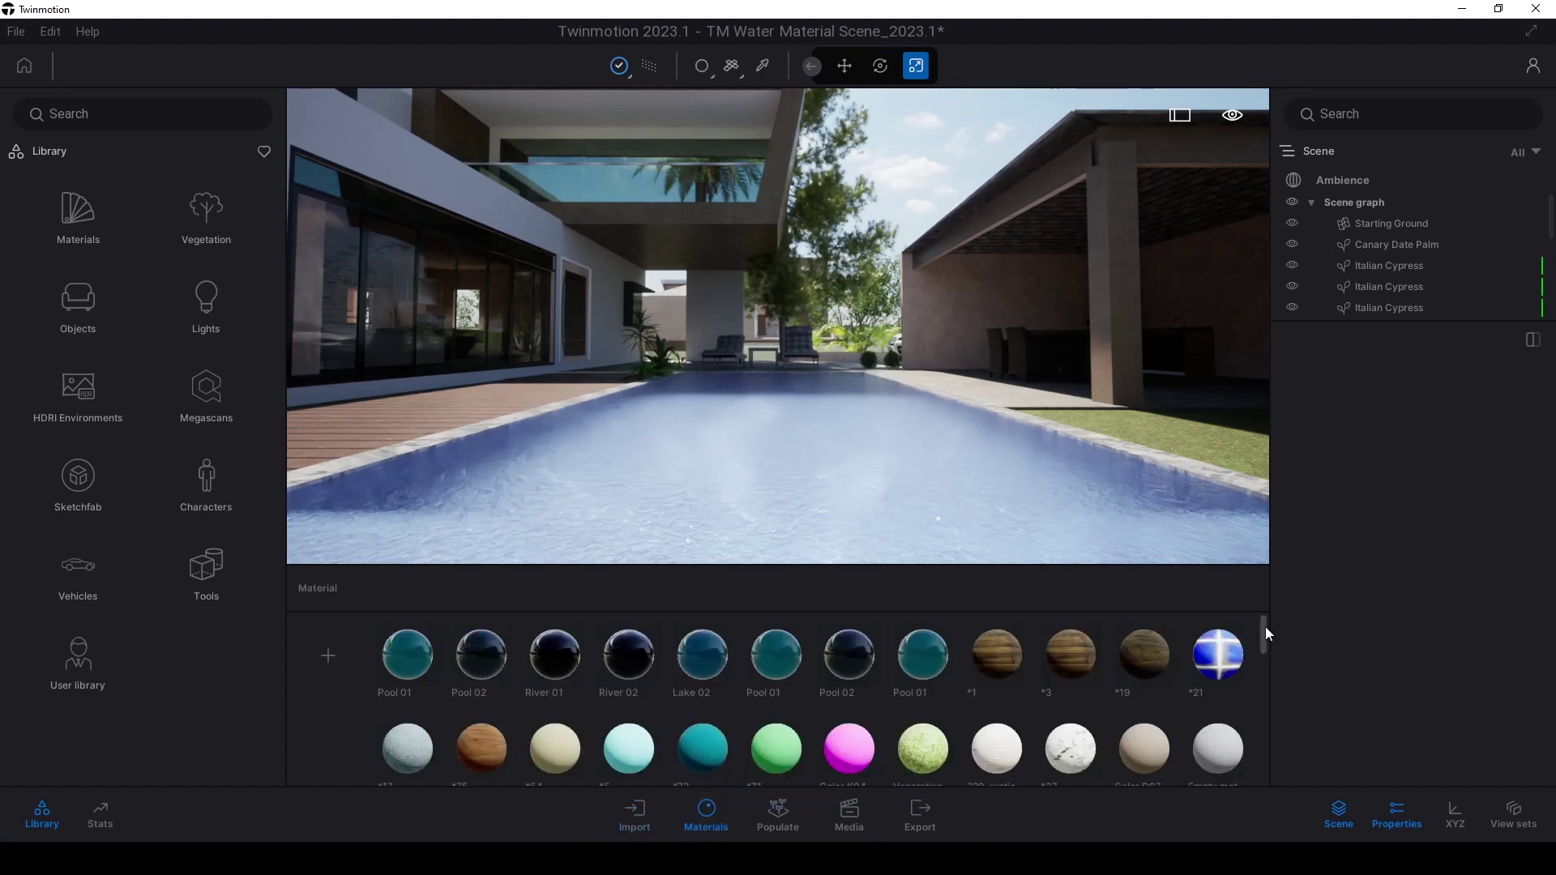
{"action": "scroll", "coordinate": [1268, 633], "scroll_direction": "down", "scroll_amount": 1}
{"action": "left_click_drag", "start_coordinate": [1268, 638], "coordinate": [1269, 668]}
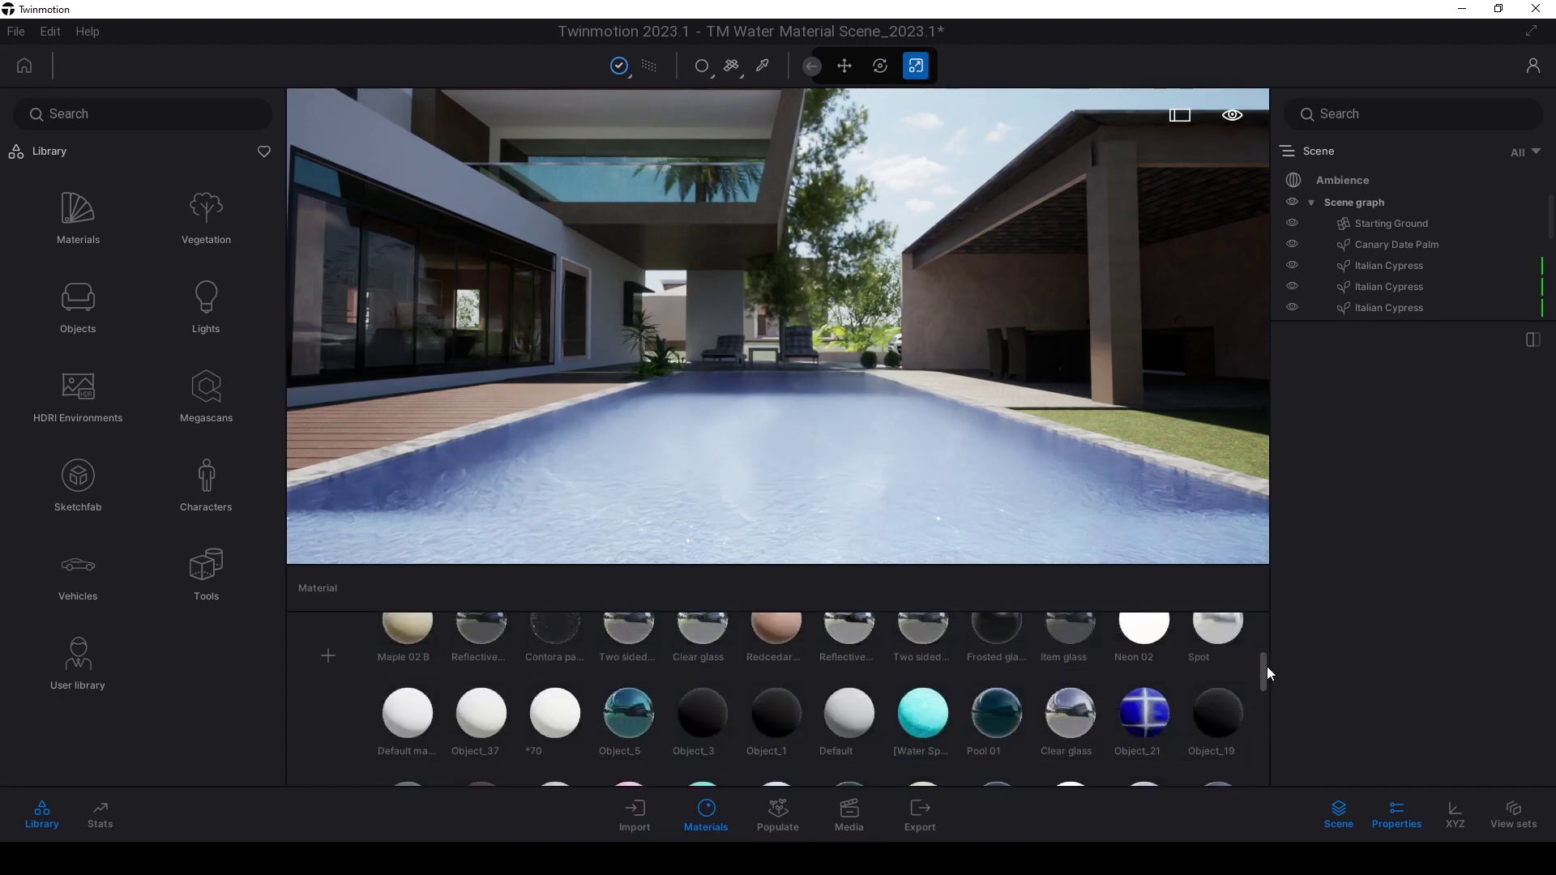
{"action": "scroll", "coordinate": [1269, 674], "scroll_direction": "down", "scroll_amount": 2}
{"action": "scroll", "coordinate": [1270, 674], "scroll_direction": "down", "scroll_amount": 2}
{"action": "scroll", "coordinate": [1269, 673], "scroll_direction": "down", "scroll_amount": 1}
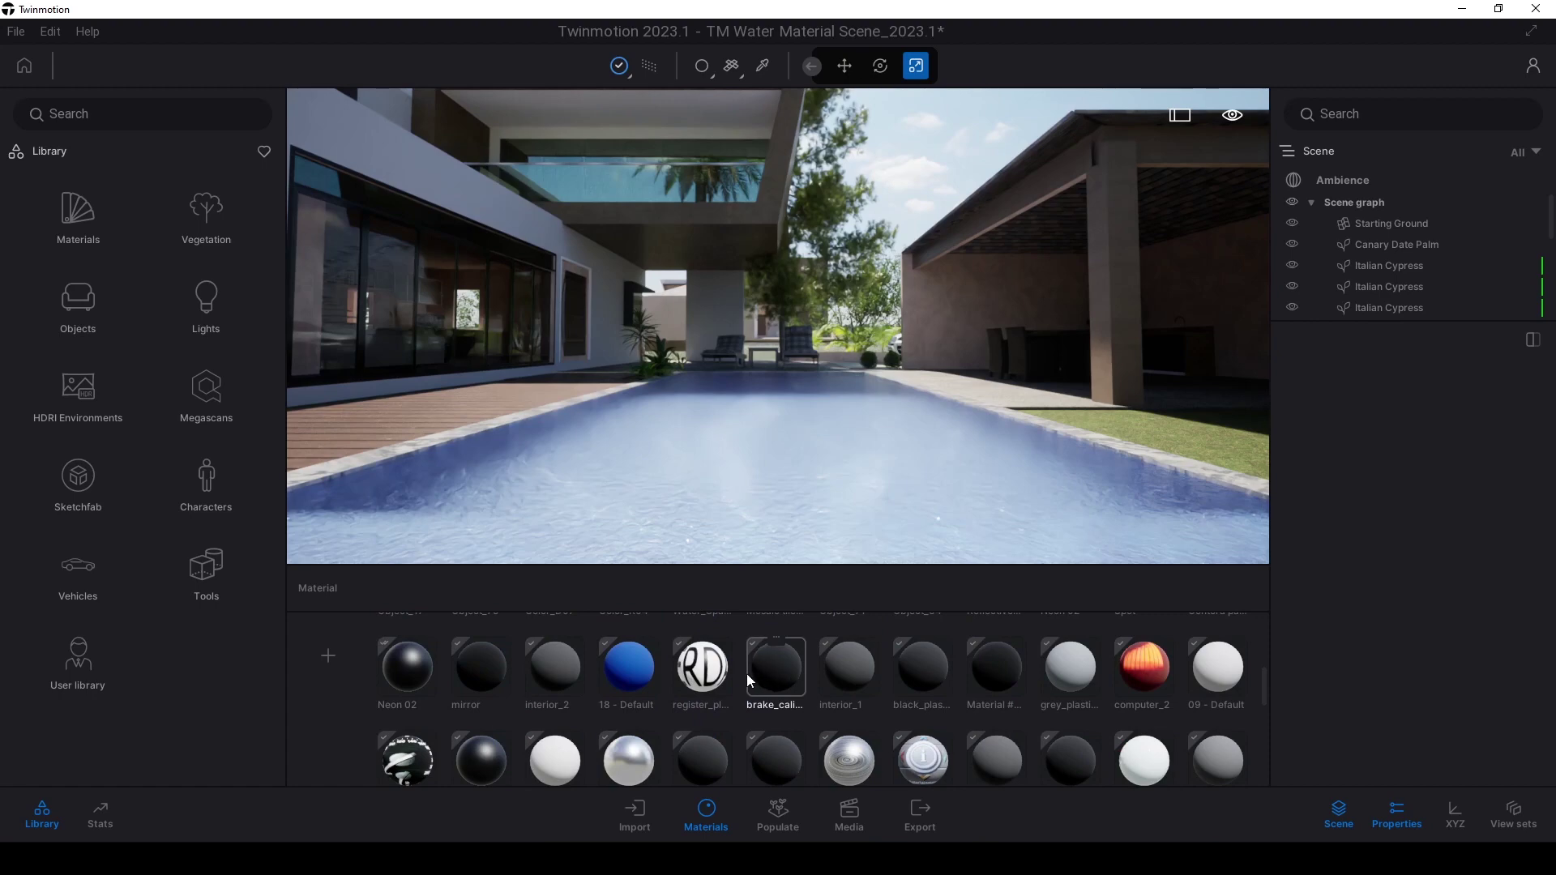
{"action": "left_click", "coordinate": [791, 667]}
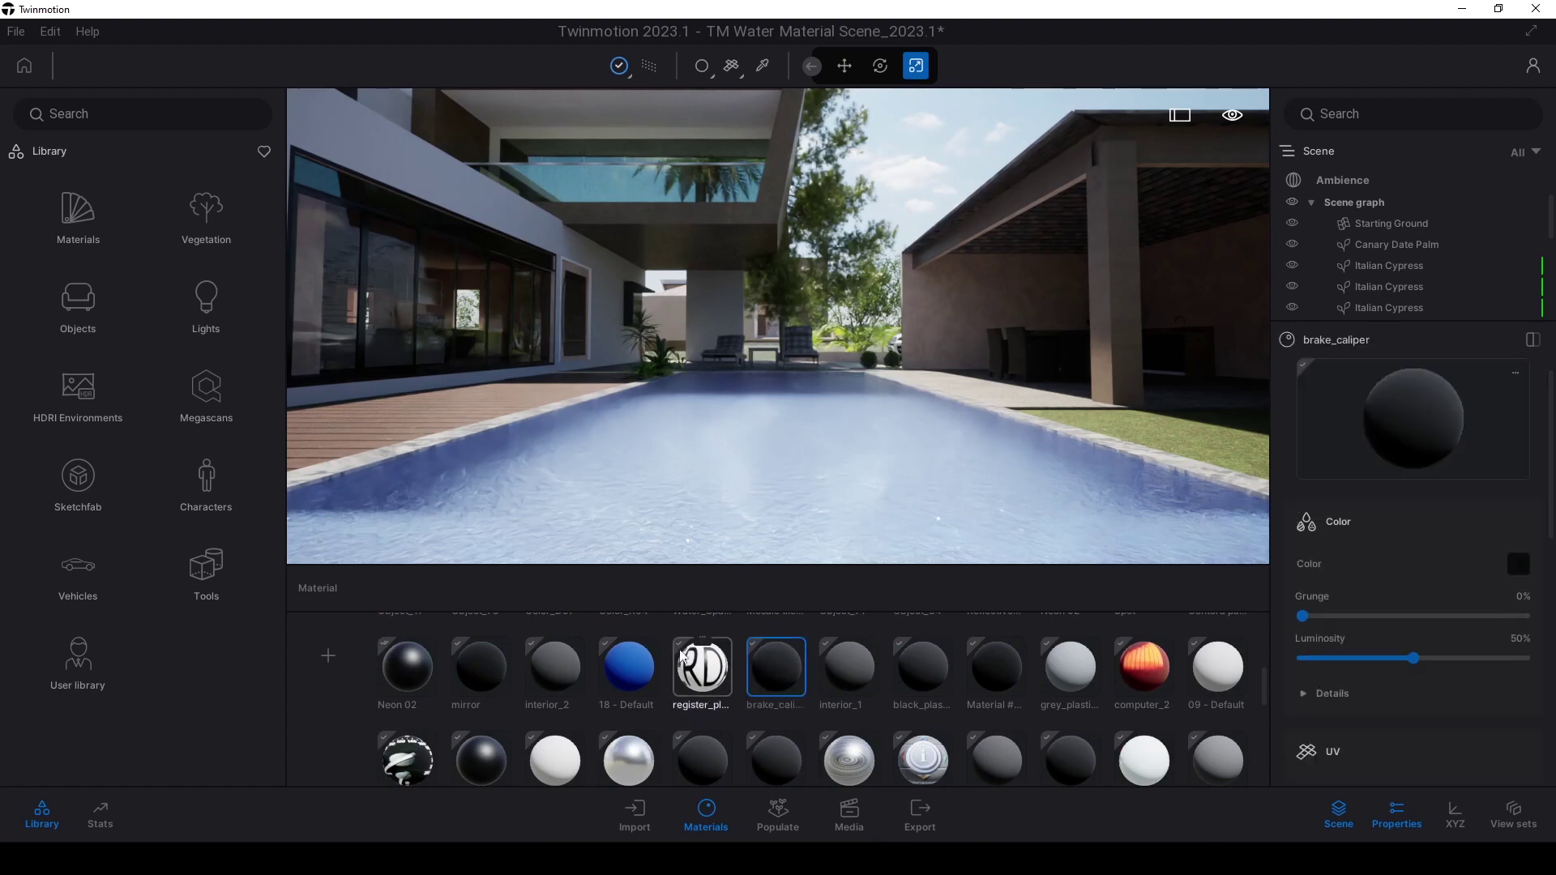
{"action": "left_click_drag", "start_coordinate": [1261, 690], "coordinate": [1262, 624]}
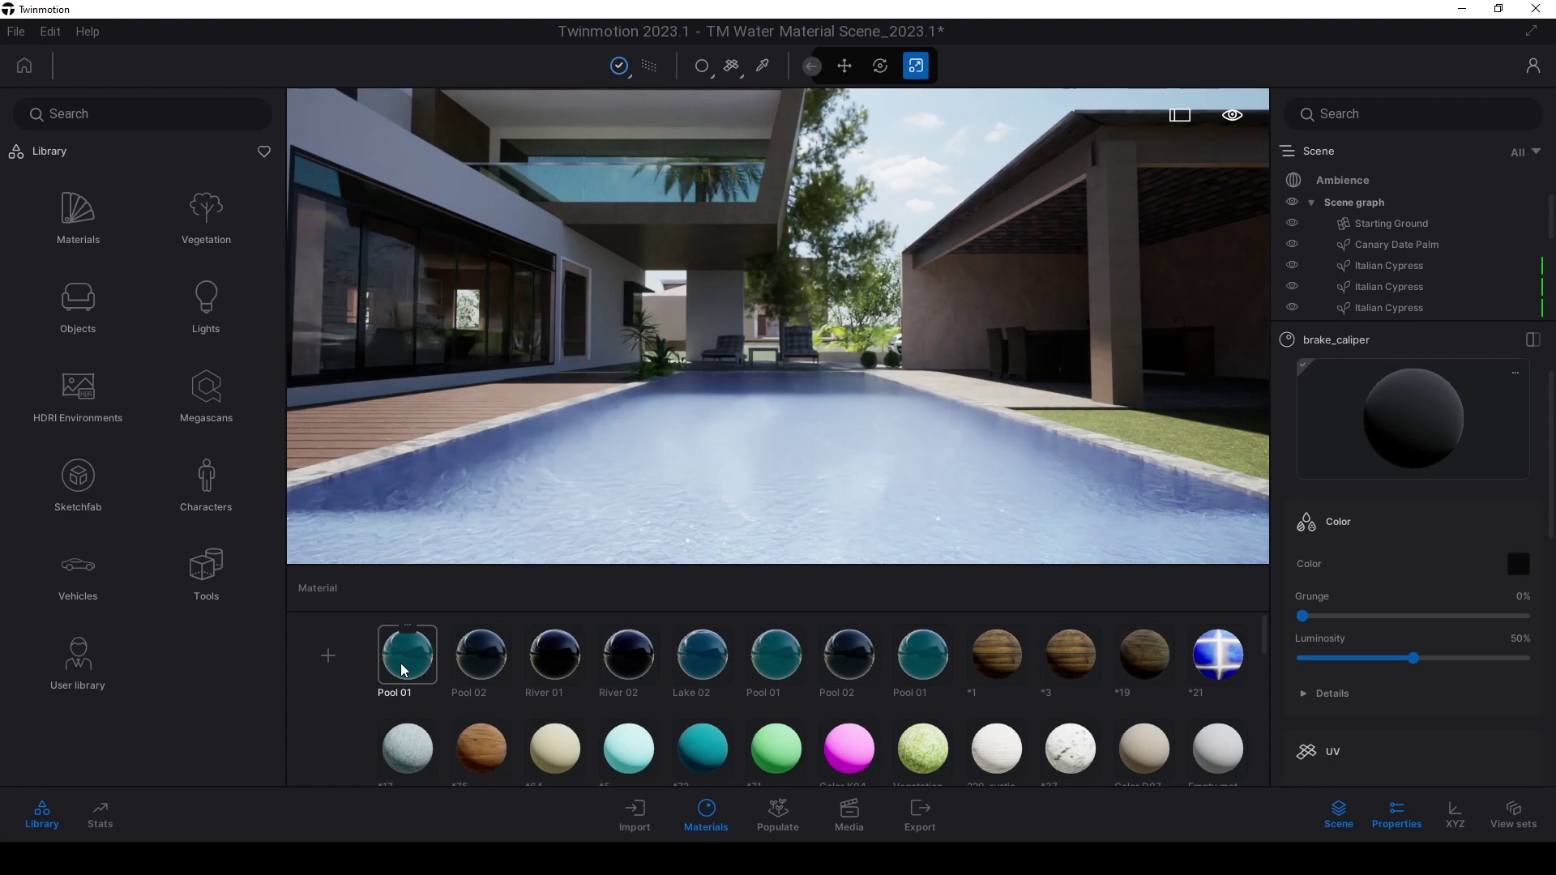
{"action": "left_click", "coordinate": [404, 669]}
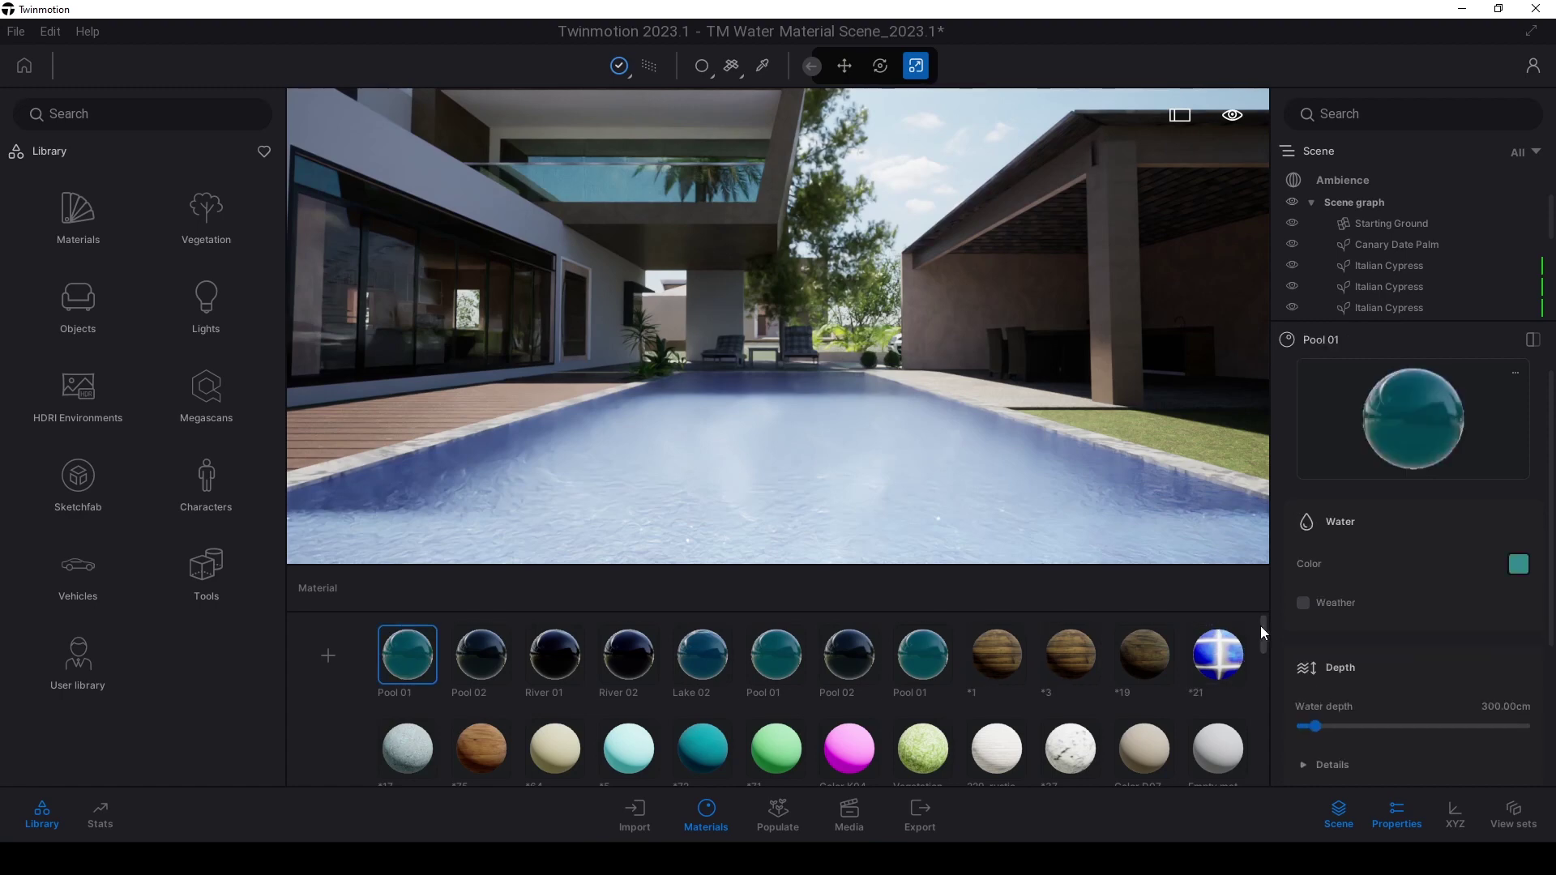
{"action": "left_click_drag", "start_coordinate": [1263, 632], "coordinate": [1261, 774]}
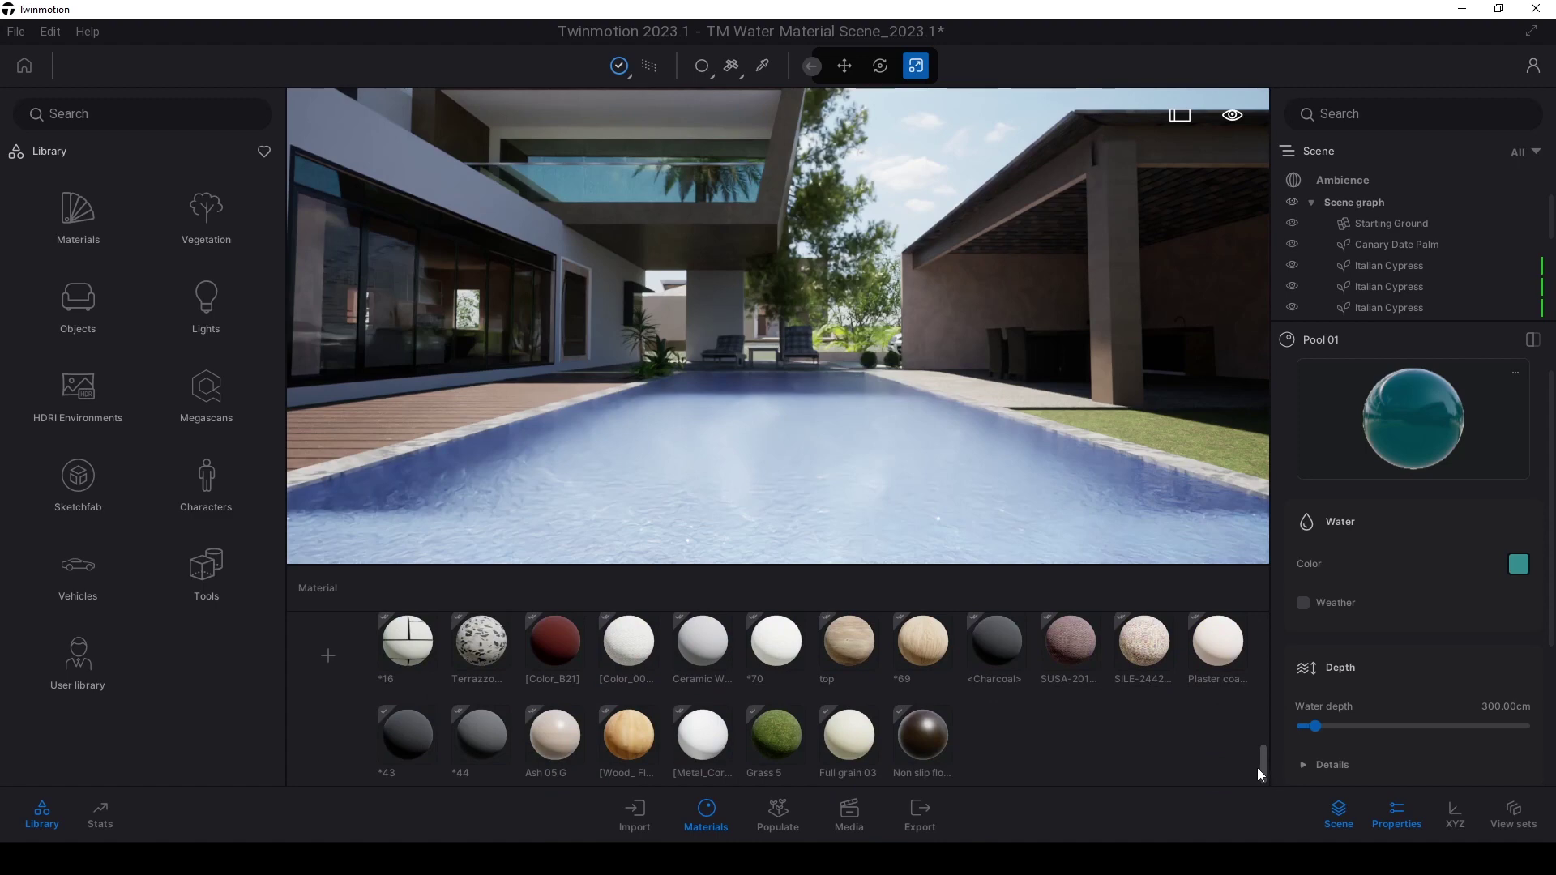
{"action": "left_click", "coordinate": [922, 734], "text": "shift"}
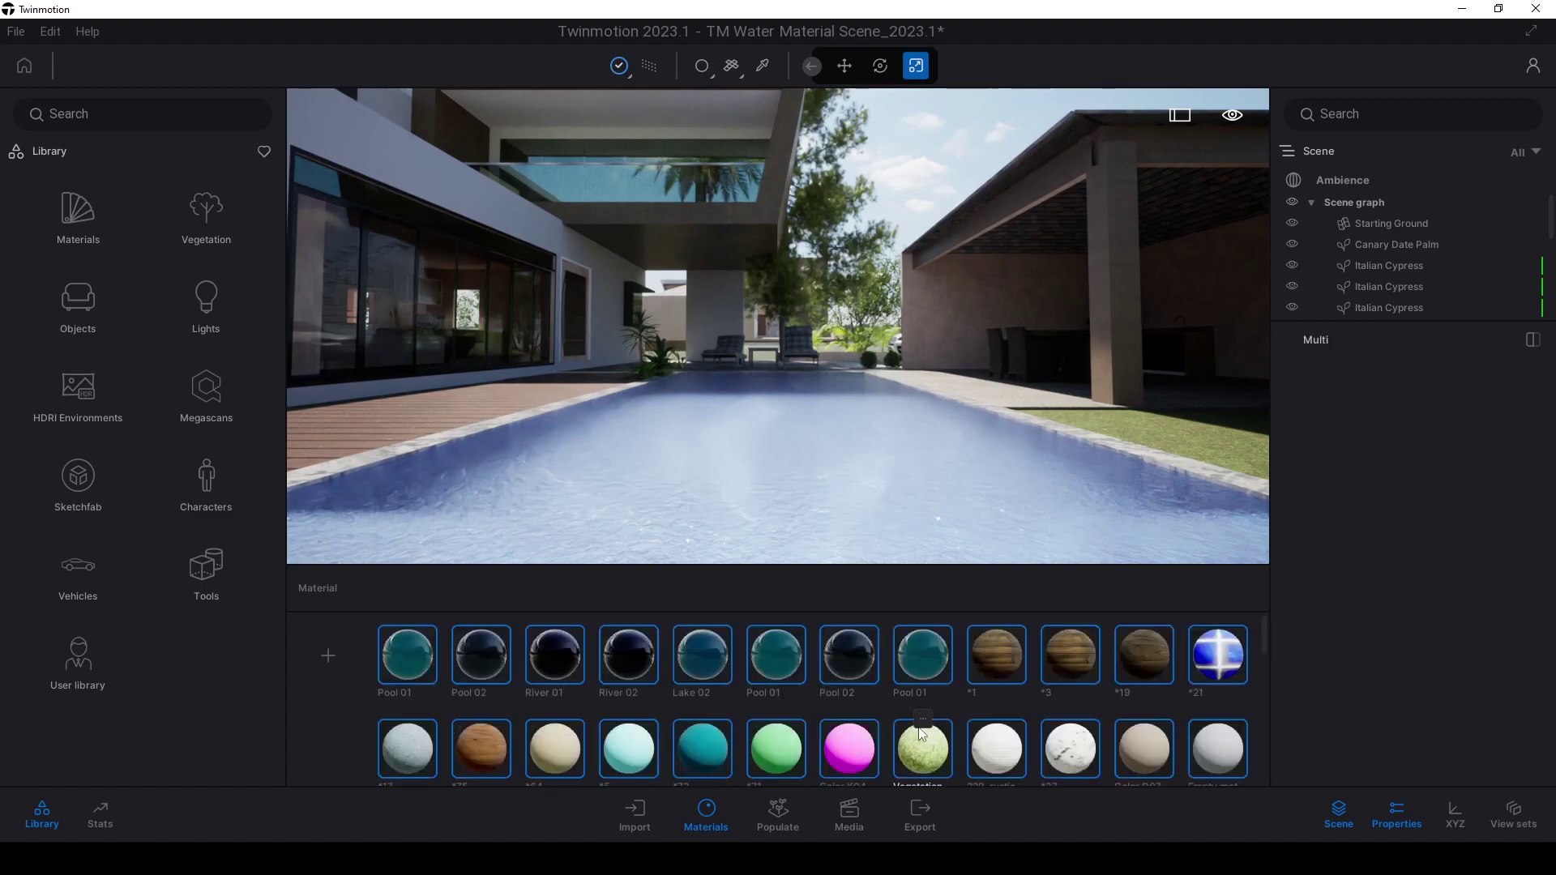
{"action": "mouse_move", "coordinate": [702, 654]}
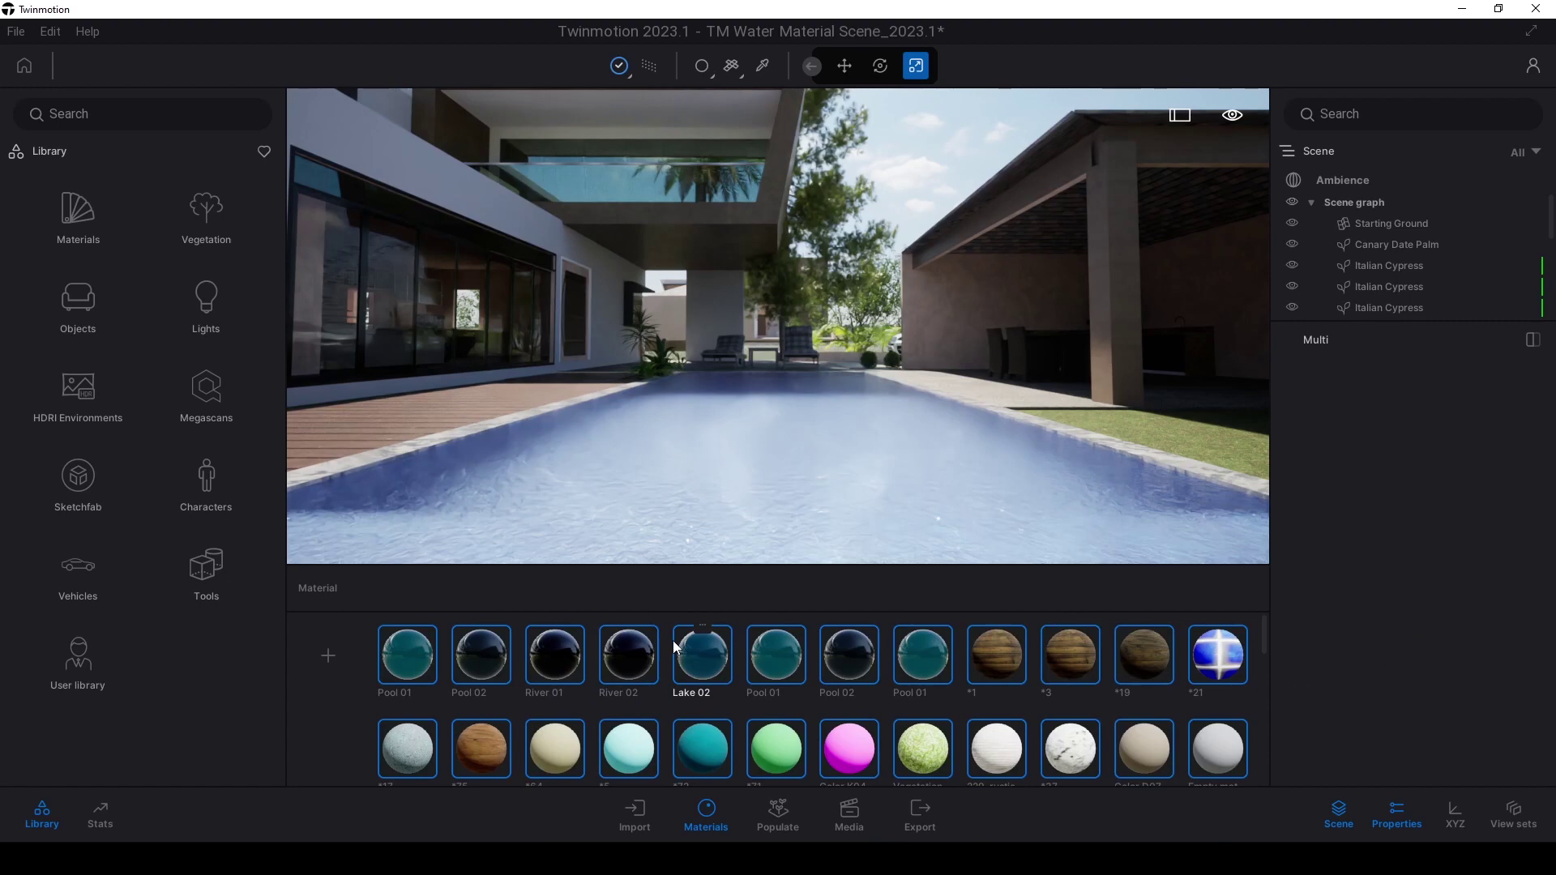
{"action": "key", "text": "Delete"}
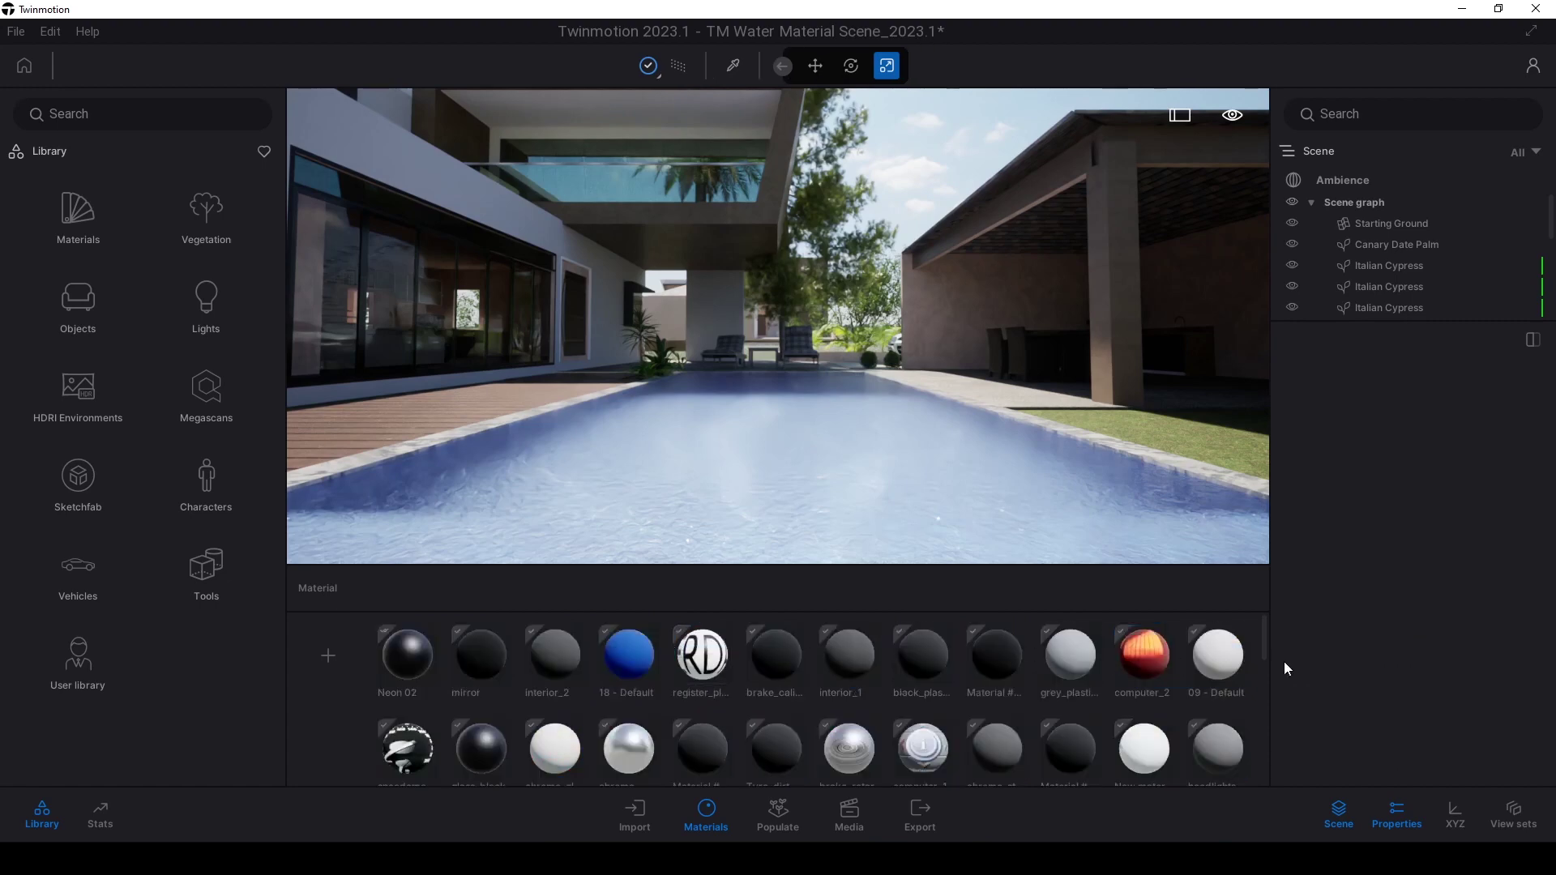
{"action": "left_click_drag", "start_coordinate": [1263, 648], "coordinate": [1253, 750]}
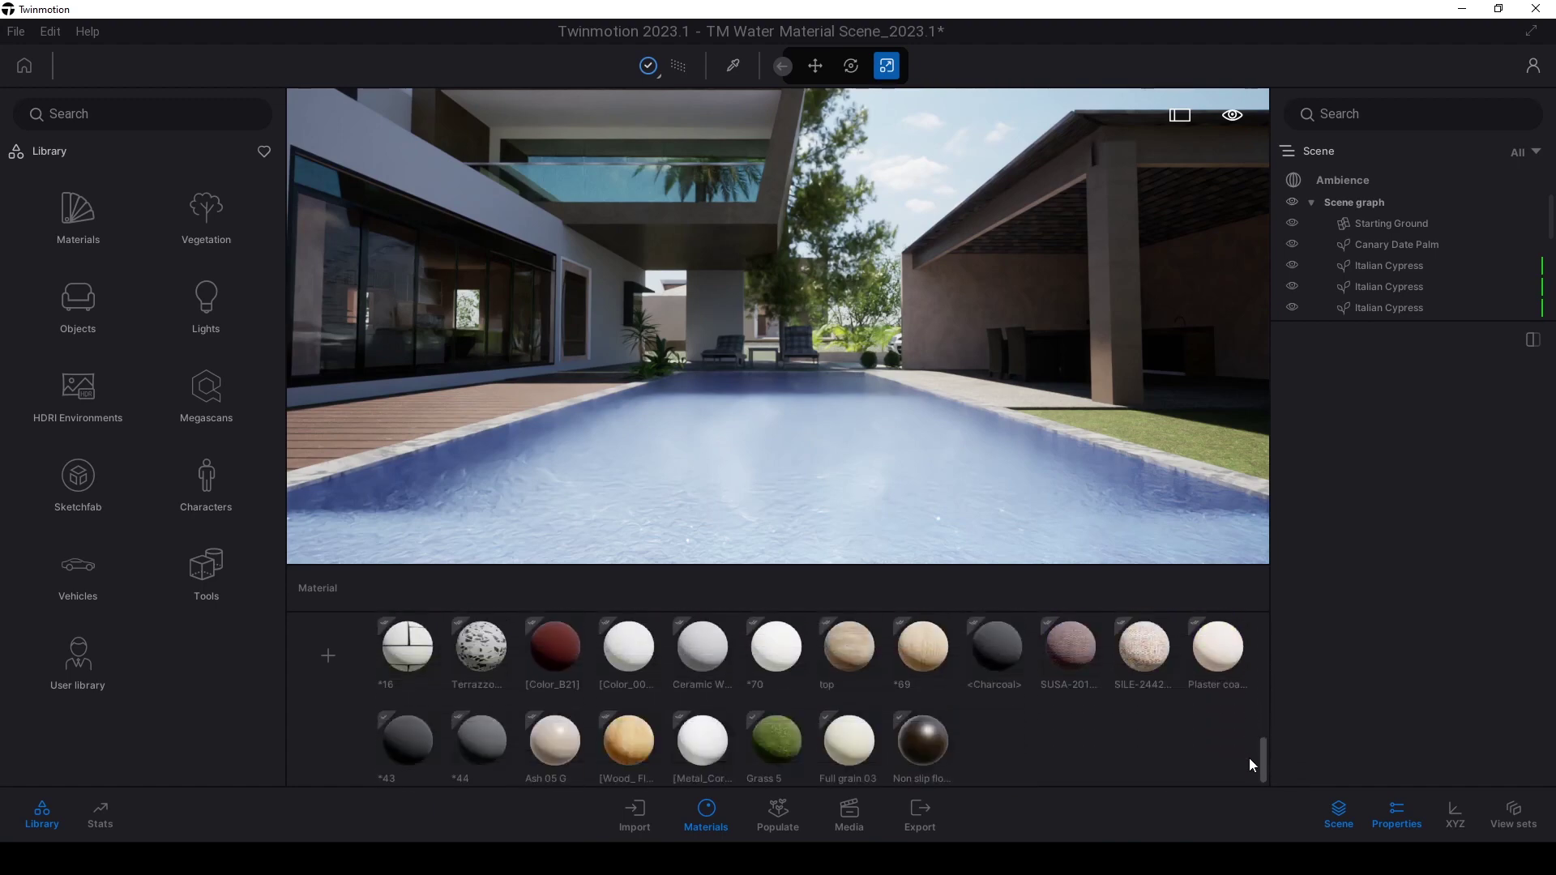
{"action": "left_click_drag", "start_coordinate": [1253, 749], "coordinate": [1268, 629]}
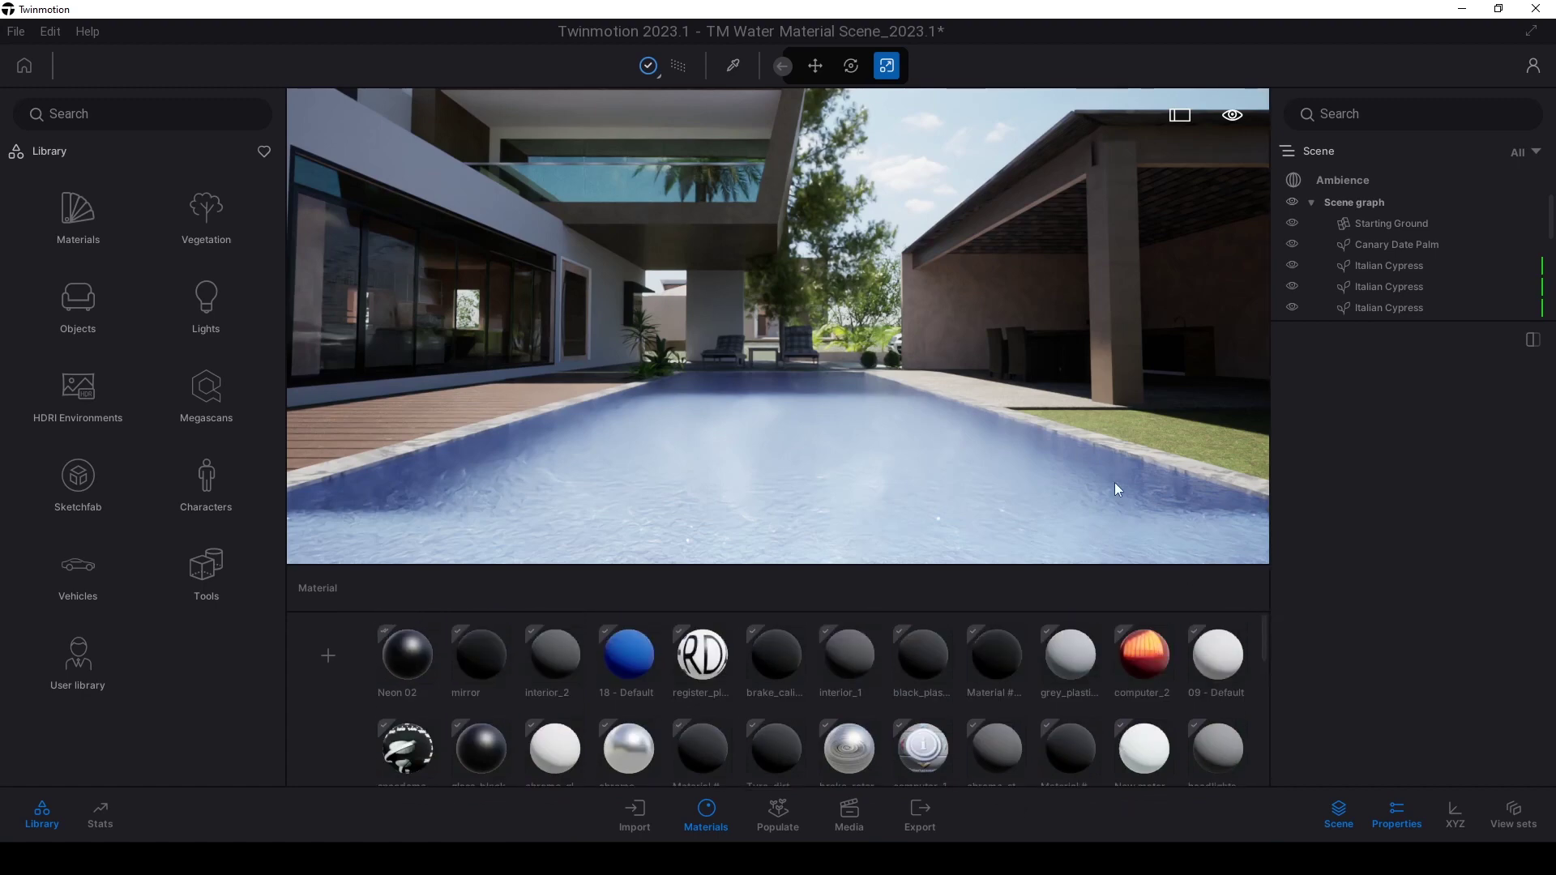
Apply the Pool 01 water material to the pool and pull the camera back
{"action": "left_click", "coordinate": [81, 233]}
{"action": "scroll", "coordinate": [76, 556], "scroll_direction": "down", "scroll_amount": 5}
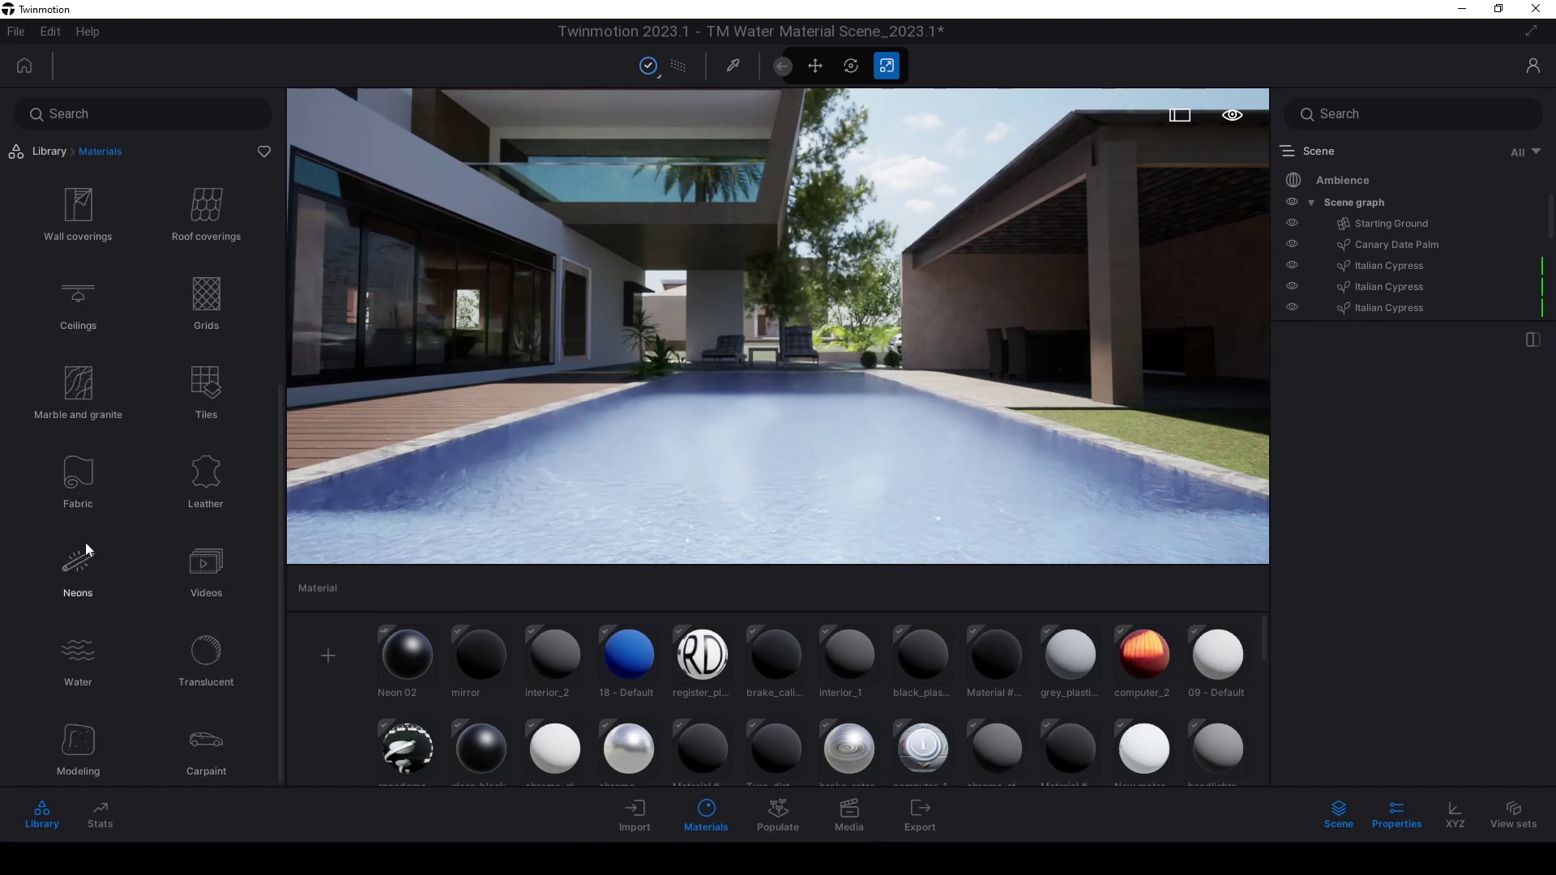
{"action": "left_click", "coordinate": [88, 668]}
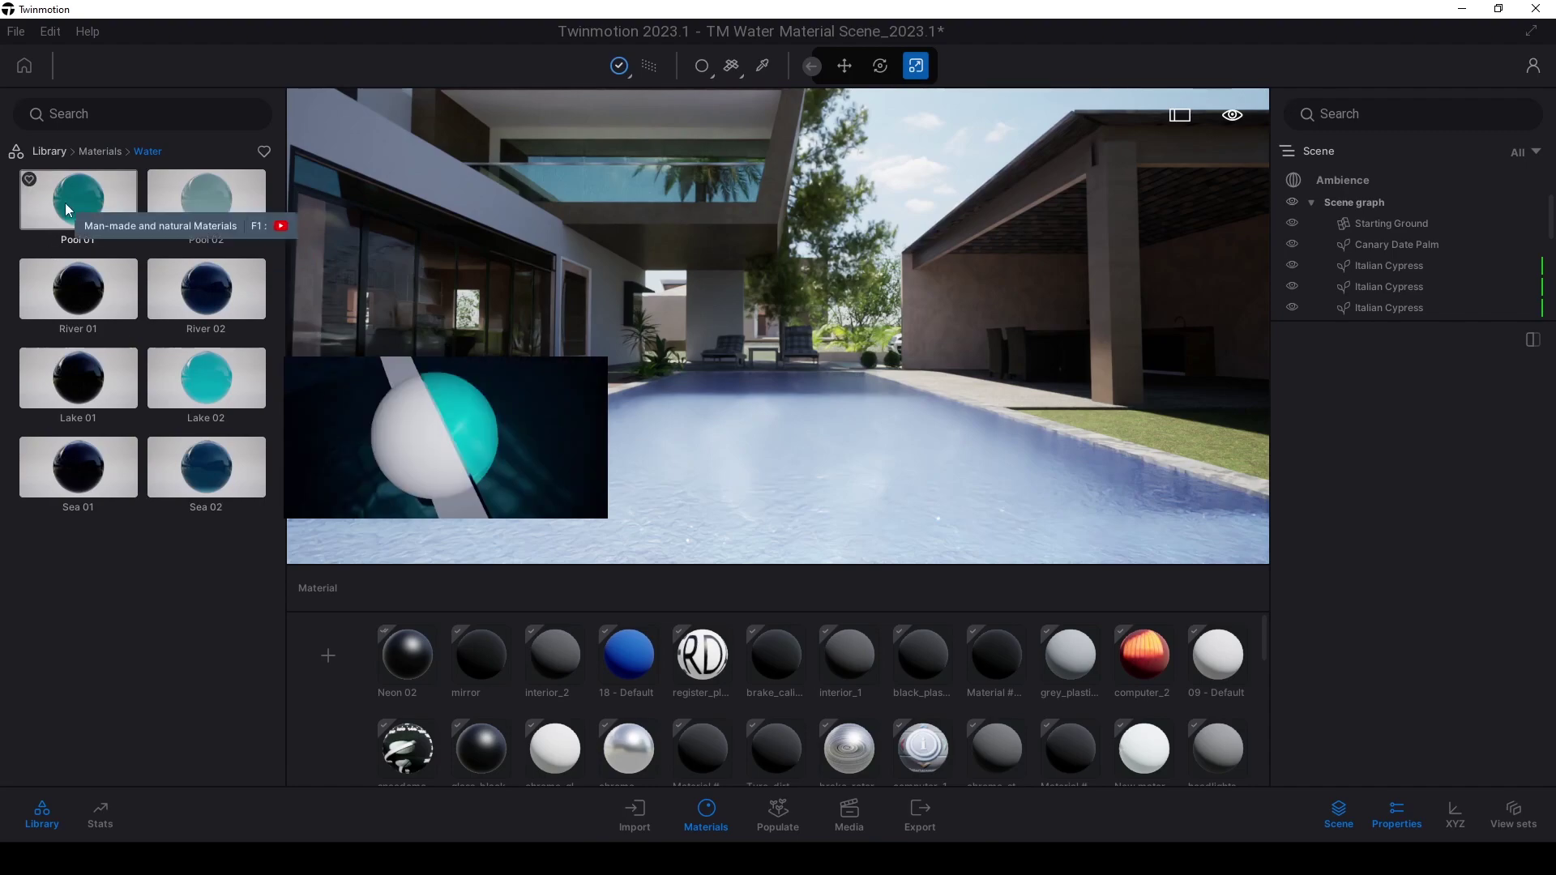
{"action": "left_click_drag", "start_coordinate": [69, 211], "coordinate": [807, 485]}
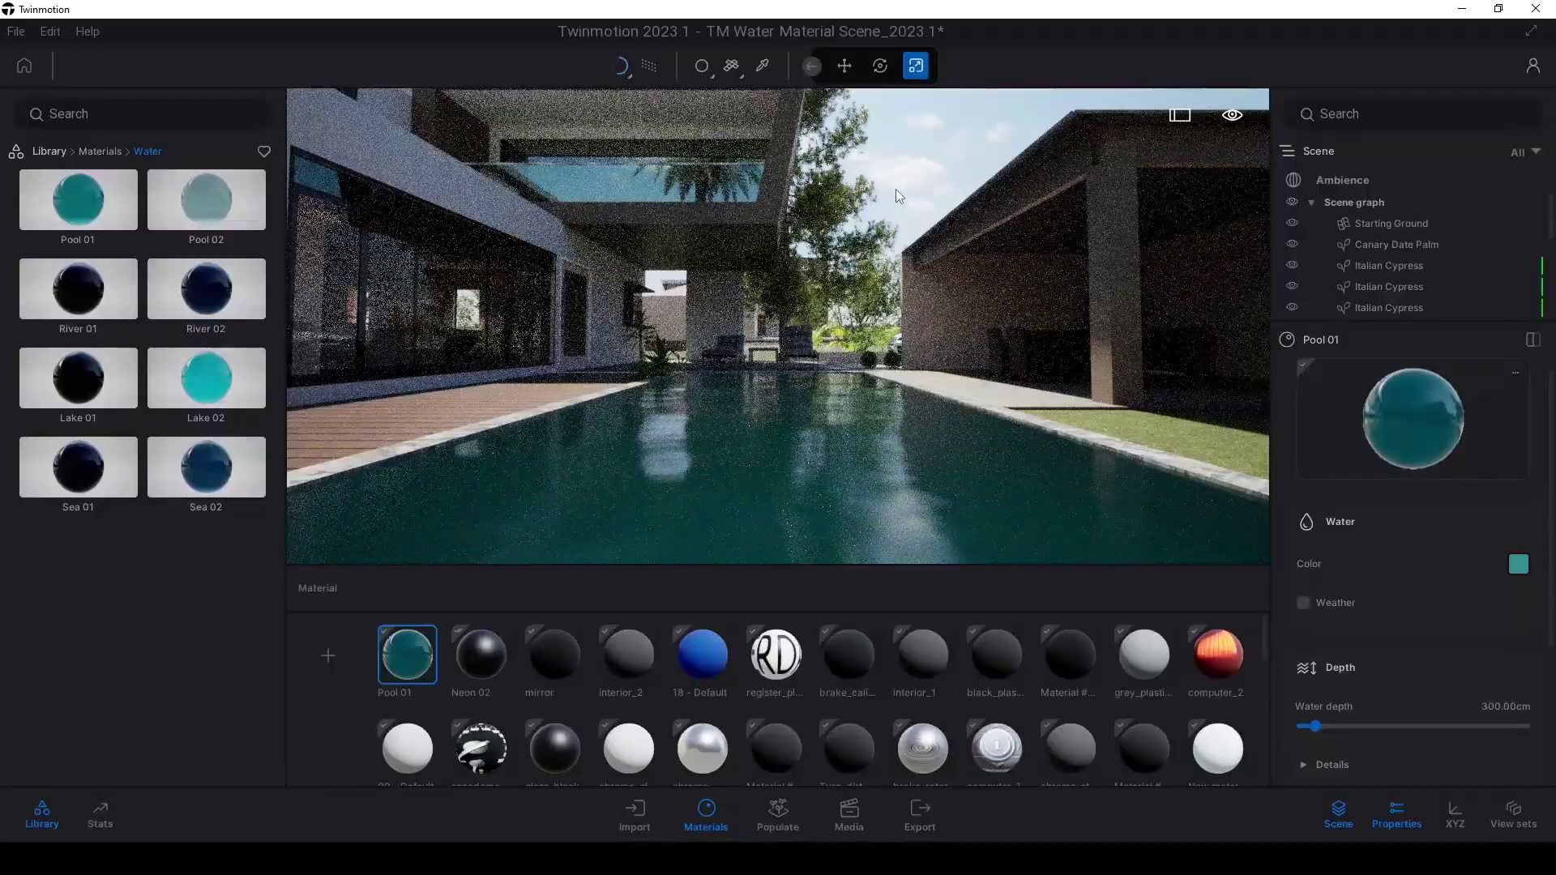
{"action": "mouse_move", "coordinate": [897, 191]}
{"action": "left_mouse_down"}
{"action": "mouse_move", "coordinate": [897, 243]}
{"action": "mouse_move", "coordinate": [897, 190]}
{"action": "left_mouse_up"}
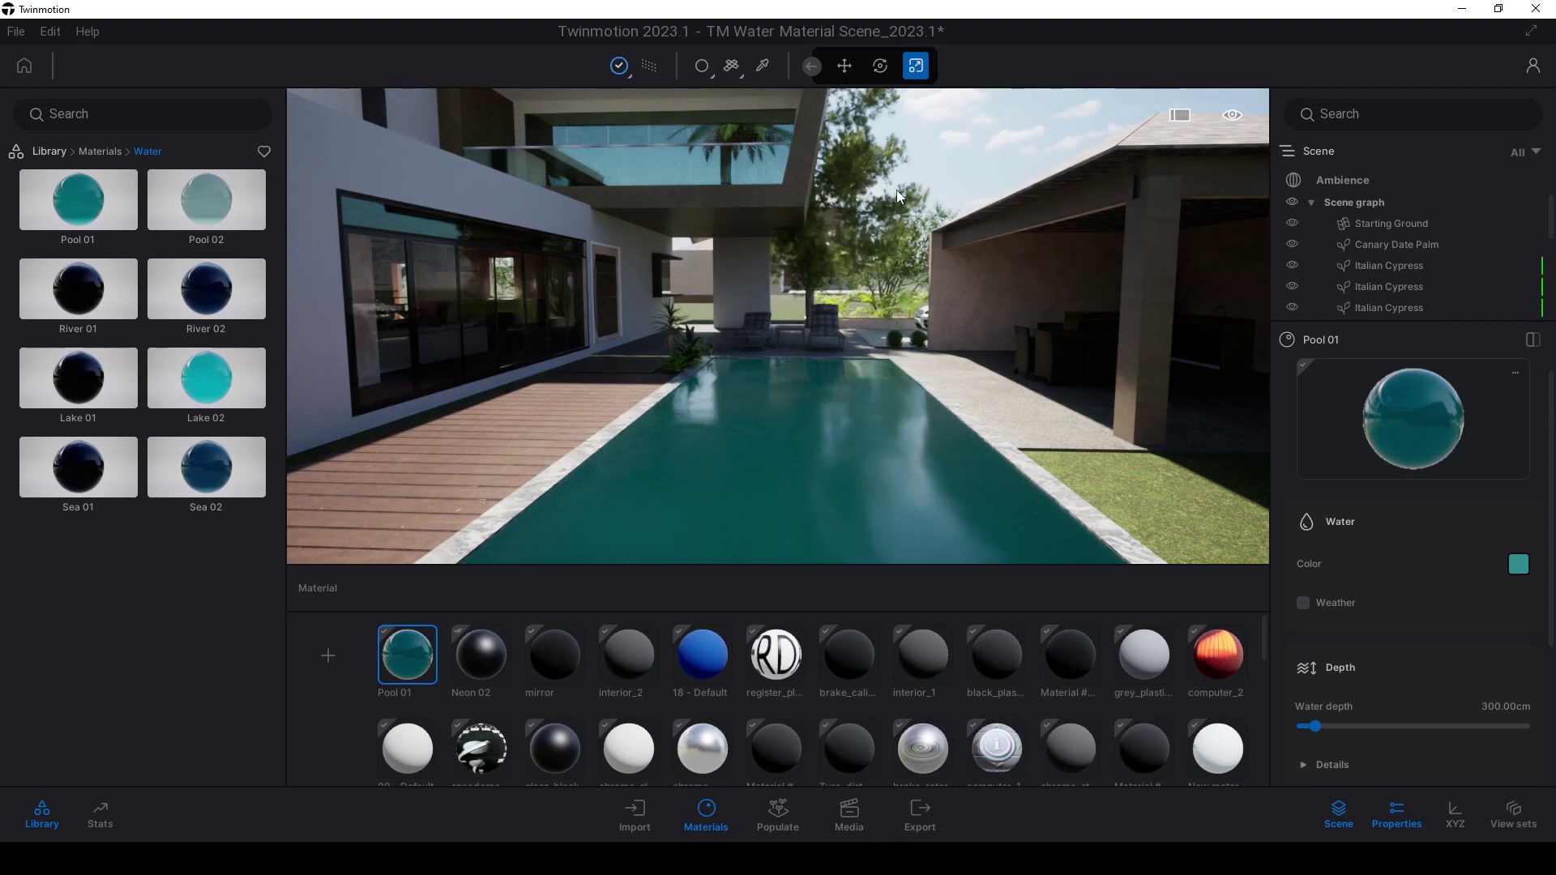
Apply Clear glass, then Contora pattern glass, to the pool surface
{"action": "left_click", "coordinate": [99, 152]}
{"action": "left_click", "coordinate": [89, 194]}
{"action": "mouse_move", "coordinate": [78, 201]}
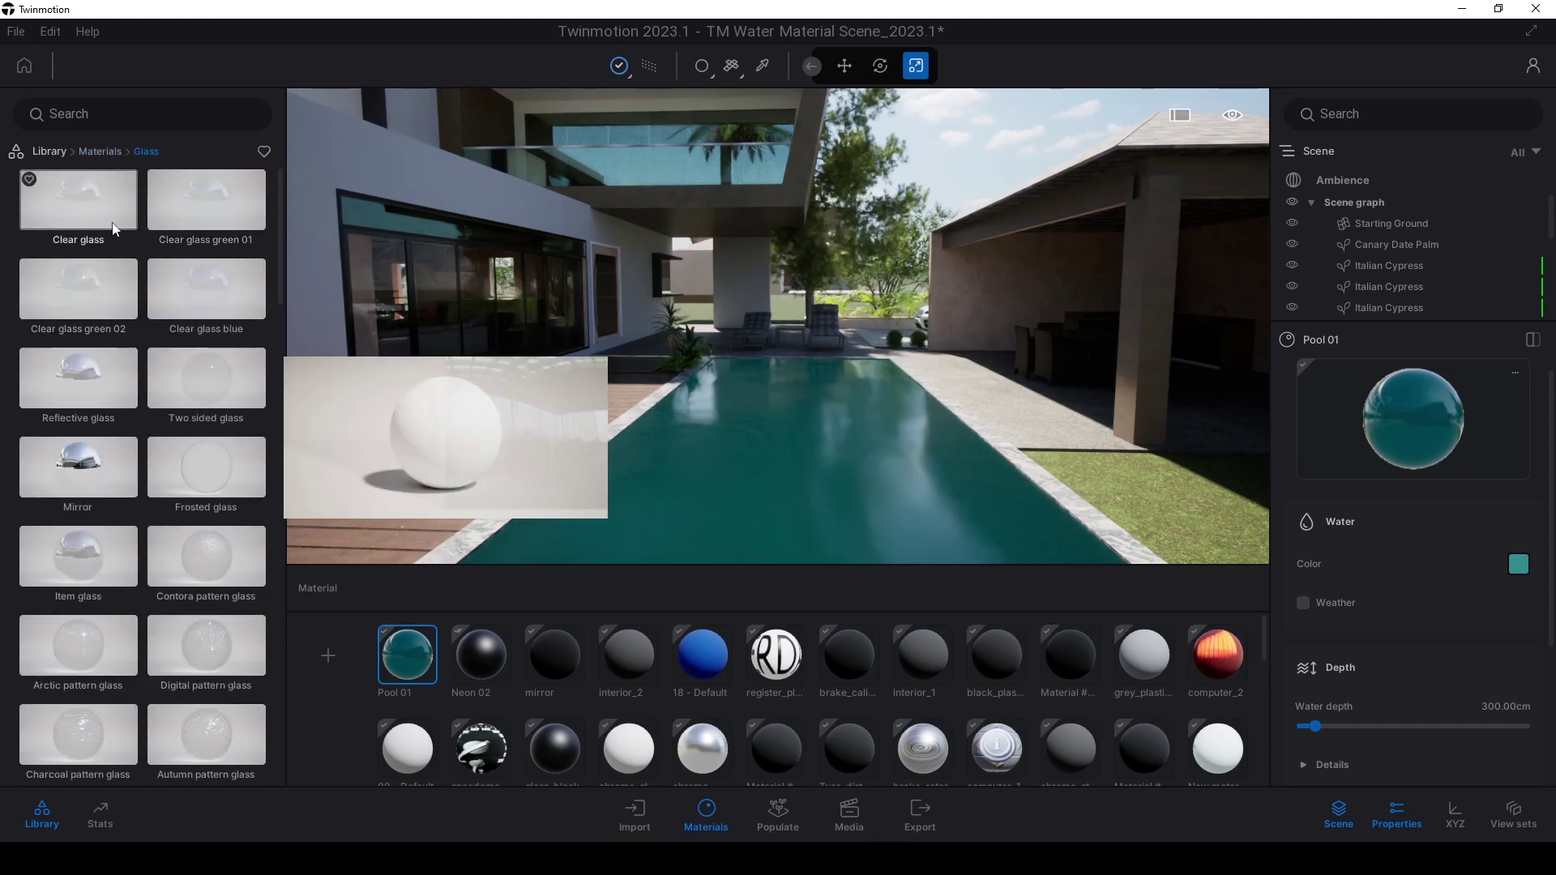
{"action": "left_click_drag", "start_coordinate": [98, 221], "coordinate": [753, 480]}
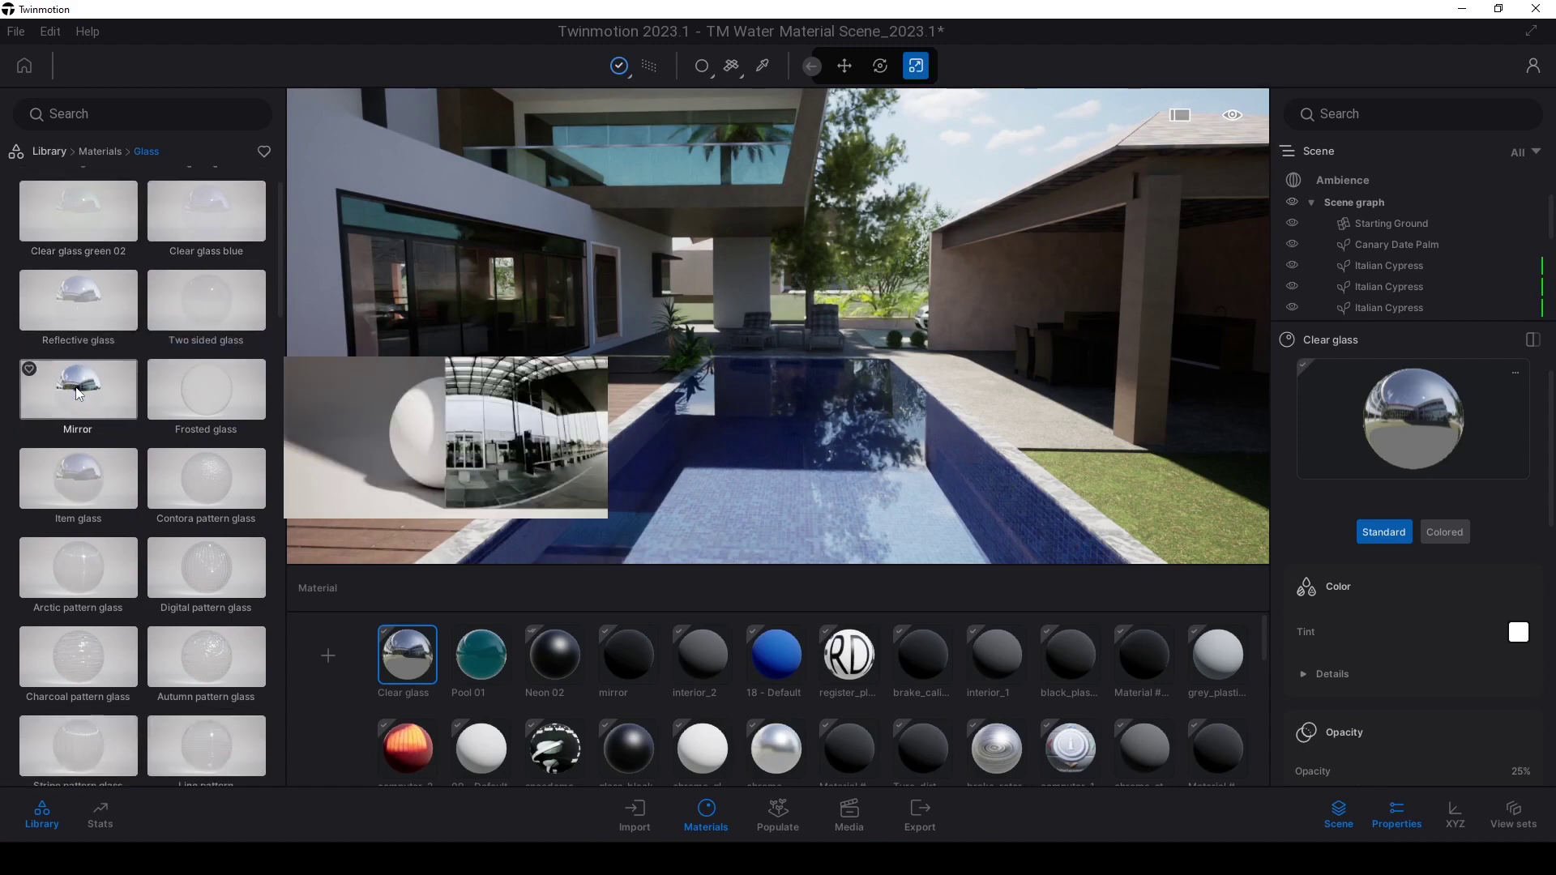
{"action": "scroll", "coordinate": [77, 393], "scroll_direction": "down", "scroll_amount": 4}
{"action": "scroll", "coordinate": [79, 393], "scroll_direction": "up", "scroll_amount": 3}
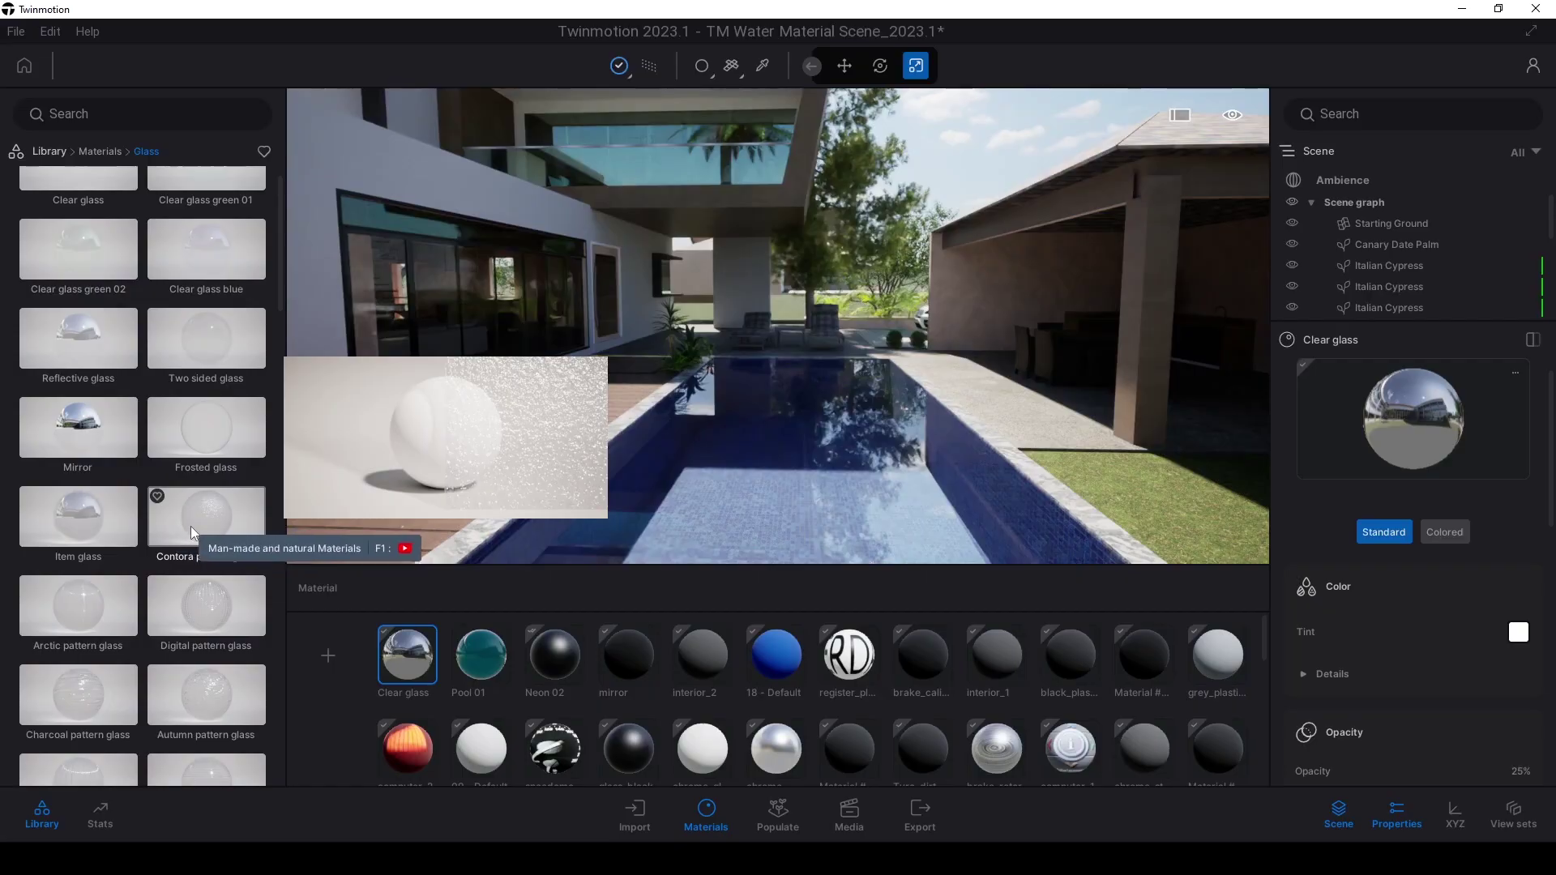
{"action": "left_click_drag", "start_coordinate": [173, 522], "coordinate": [678, 503]}
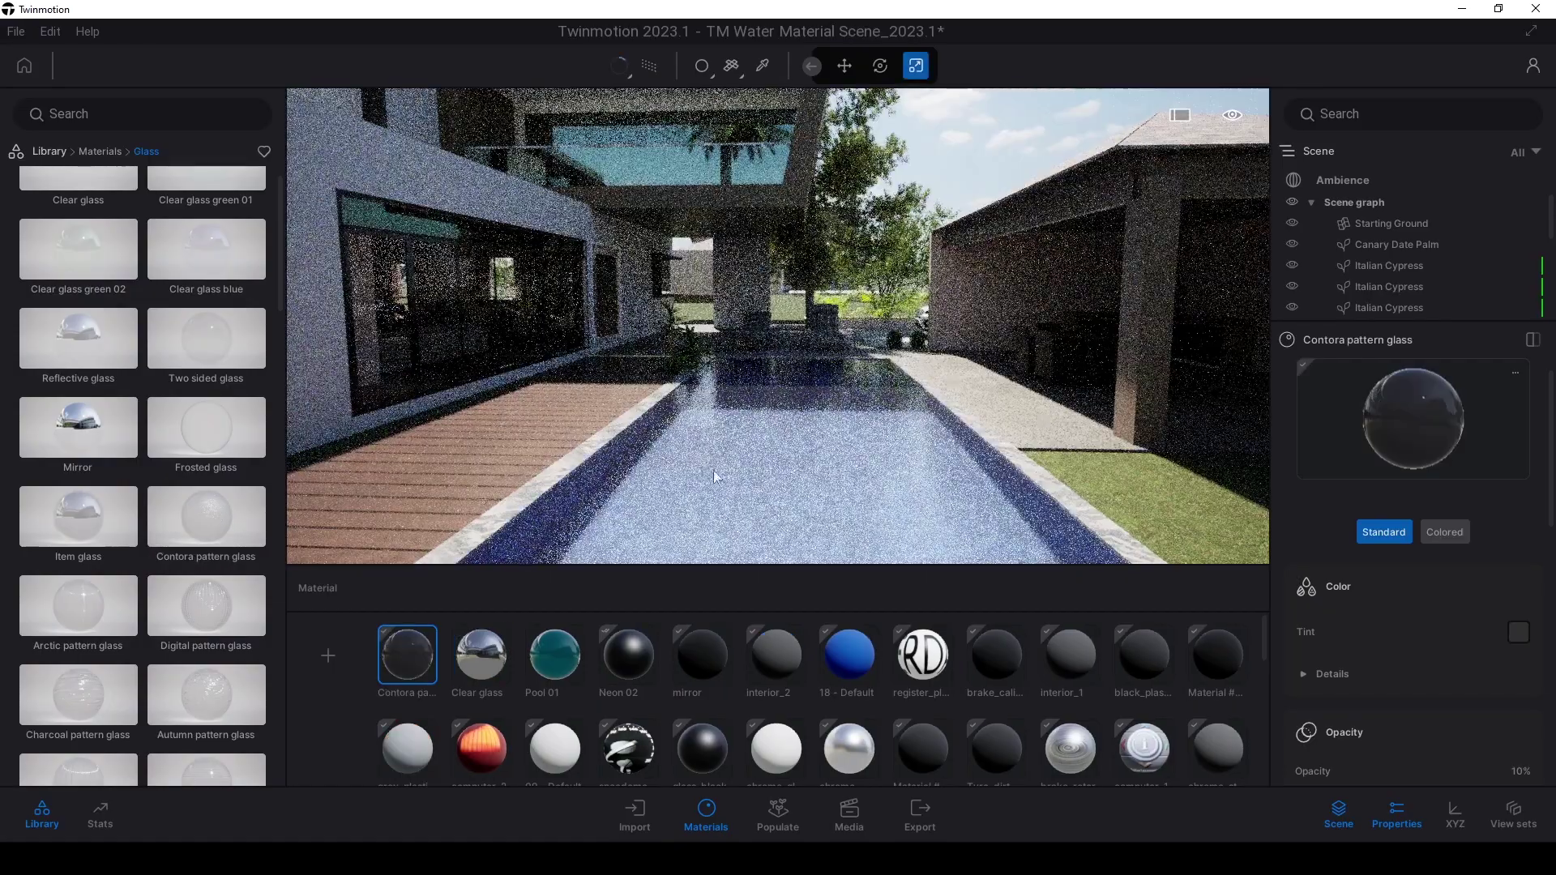
Shrink the glass UV pattern scale to 0.17
{"action": "scroll", "coordinate": [809, 441], "scroll_direction": "up", "scroll_amount": 5}
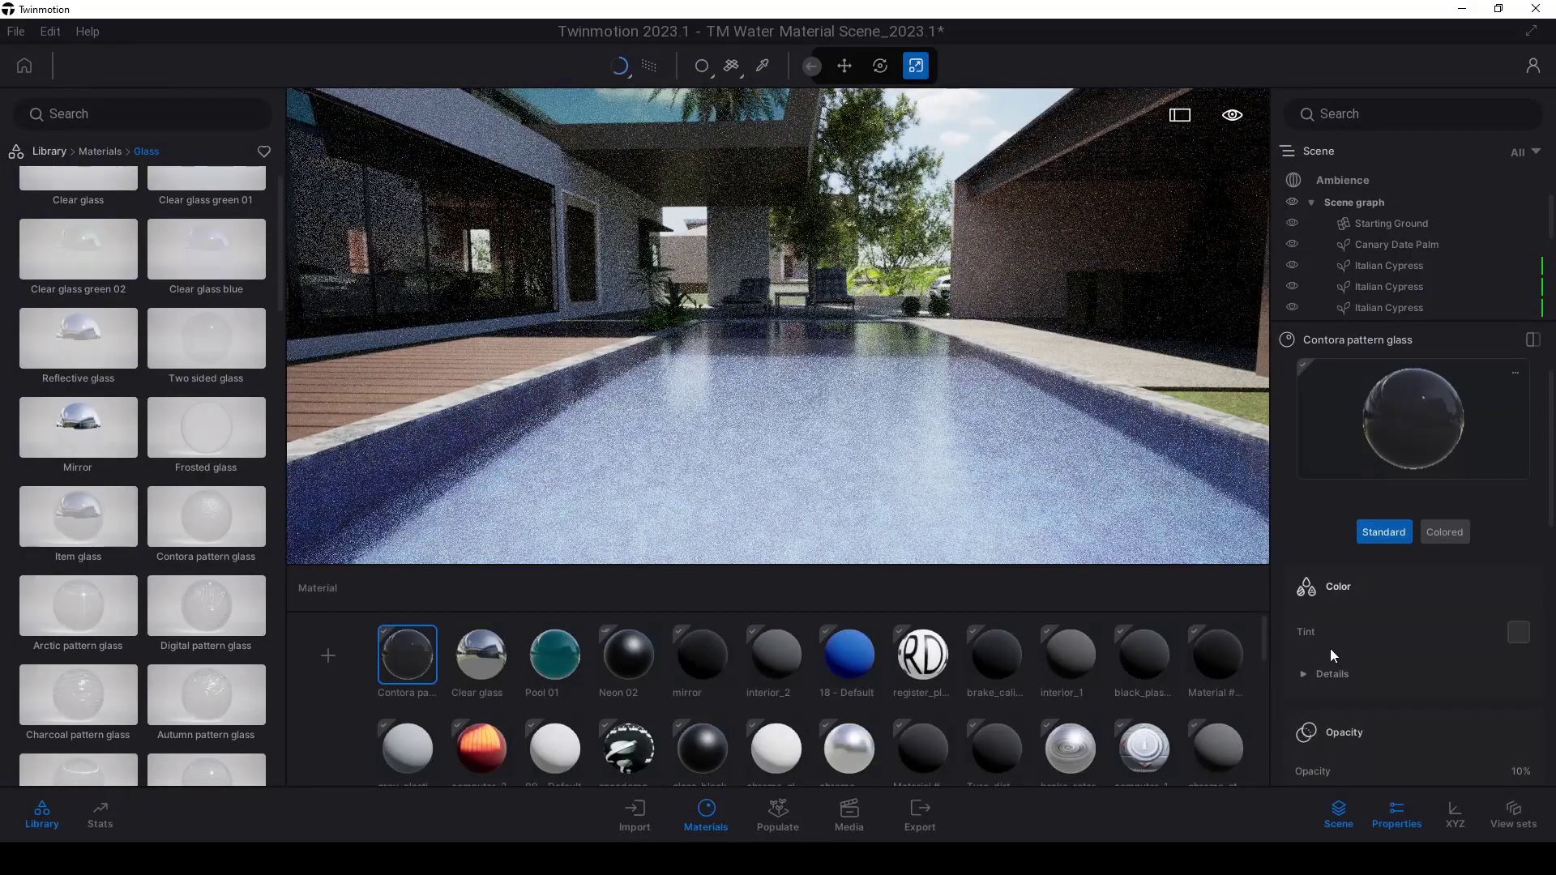
{"action": "scroll", "coordinate": [1330, 649], "scroll_direction": "down", "scroll_amount": 4}
{"action": "scroll", "coordinate": [1332, 645], "scroll_direction": "down", "scroll_amount": 4}
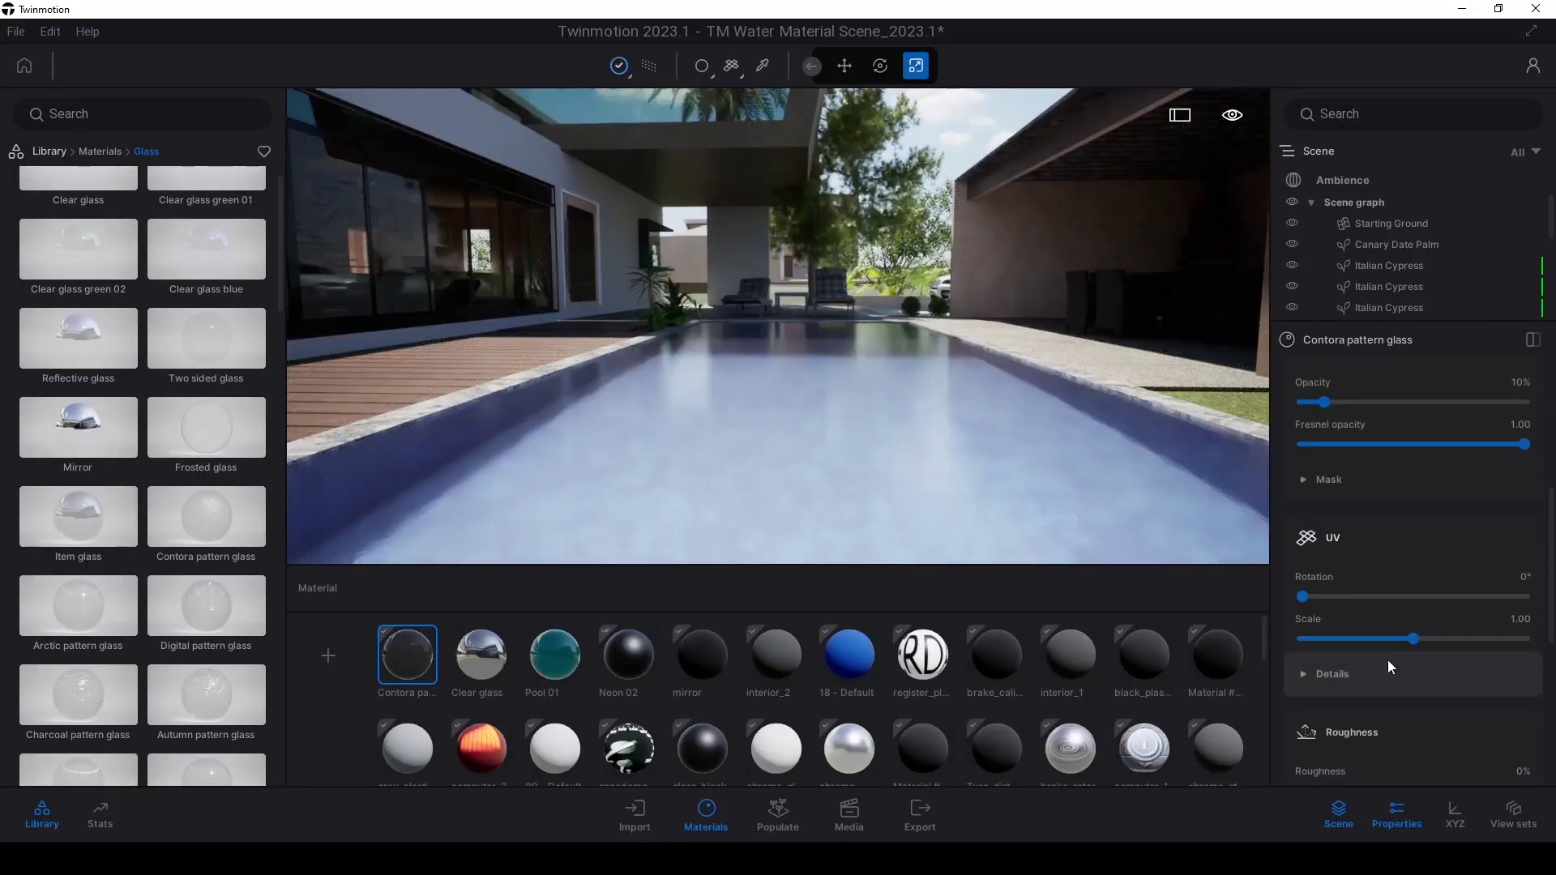
{"action": "left_click_drag", "start_coordinate": [1411, 665], "coordinate": [1309, 664]}
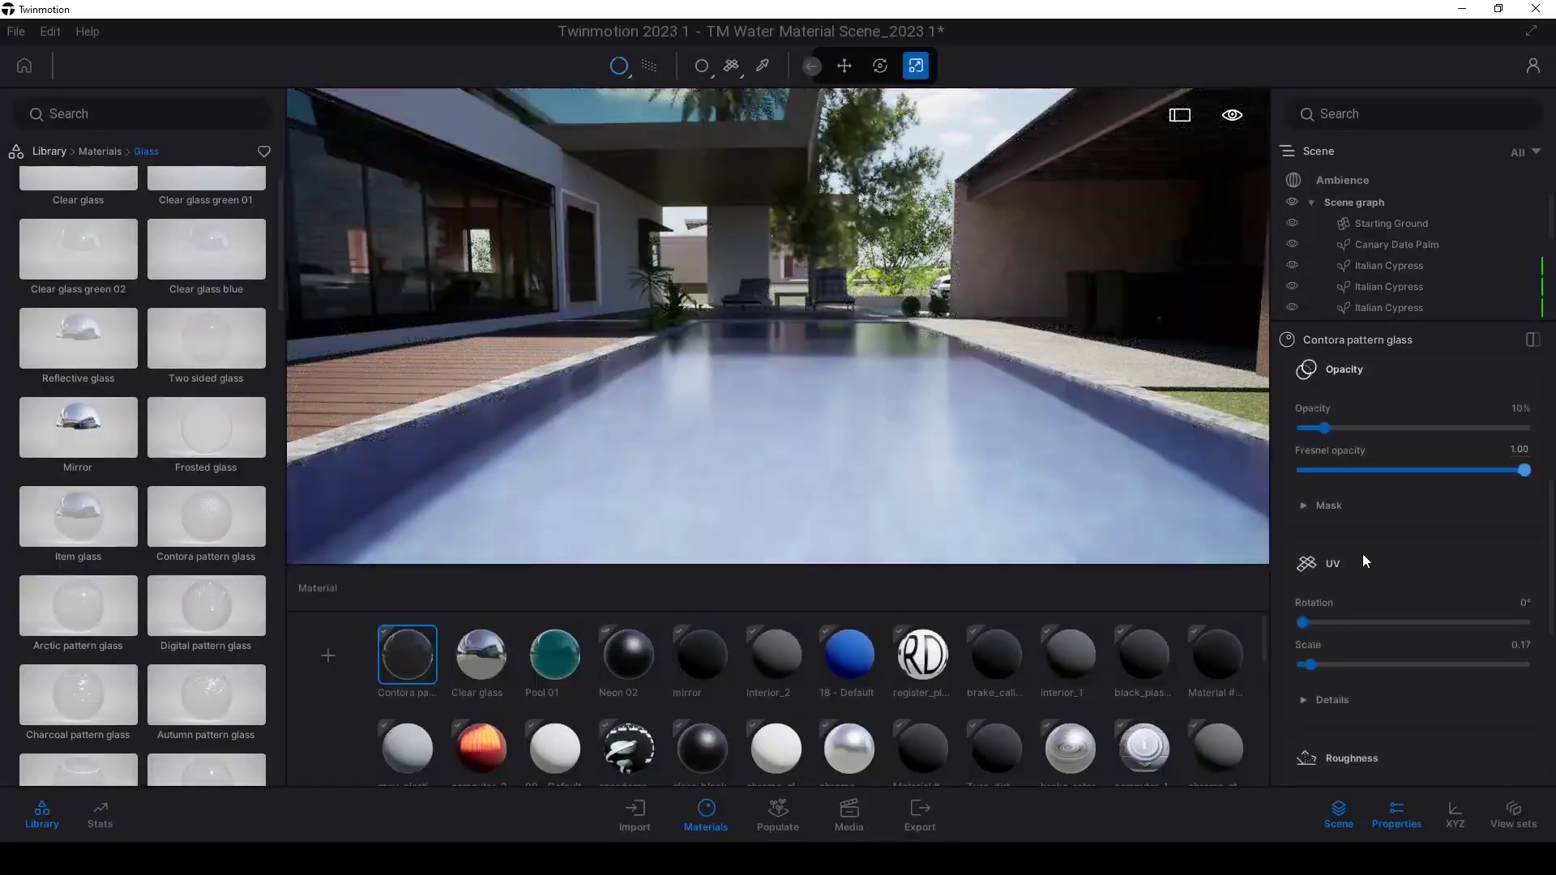
Test the glass Roughness at 100%, return it to 0%, and show its detailed settings
{"action": "scroll", "coordinate": [1362, 553], "scroll_direction": "down", "scroll_amount": 7}
{"action": "scroll", "coordinate": [1360, 555], "scroll_direction": "down", "scroll_amount": 2}
{"action": "scroll", "coordinate": [1359, 559], "scroll_direction": "up", "scroll_amount": 1}
{"action": "scroll", "coordinate": [1359, 559], "scroll_direction": "up", "scroll_amount": 3}
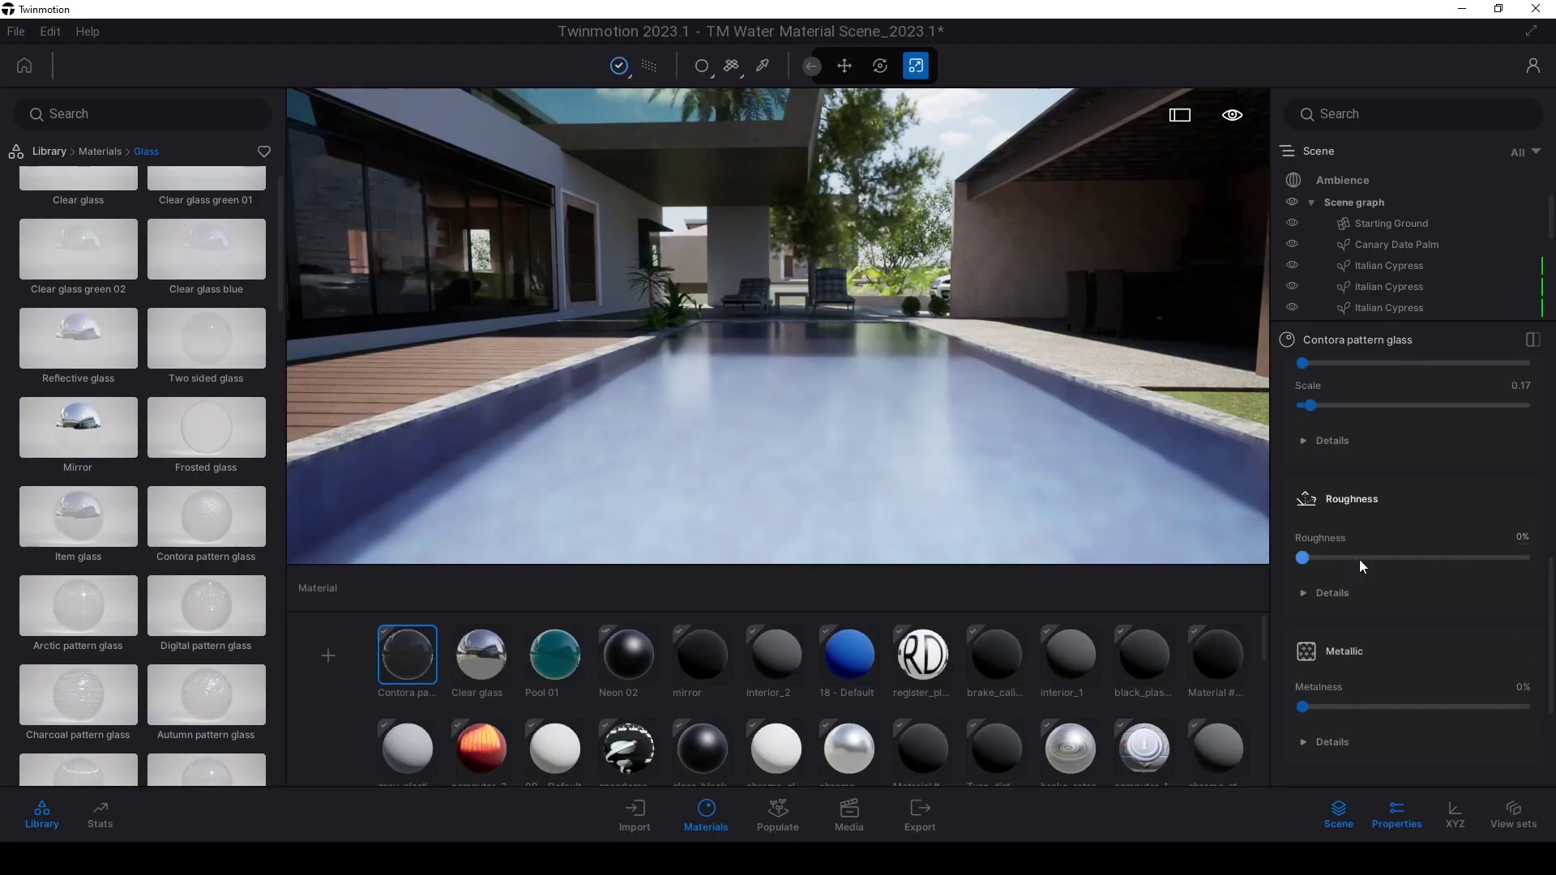
{"action": "scroll", "coordinate": [1359, 559], "scroll_direction": "up", "scroll_amount": 3}
{"action": "left_click_drag", "start_coordinate": [1302, 713], "coordinate": [1528, 713]}
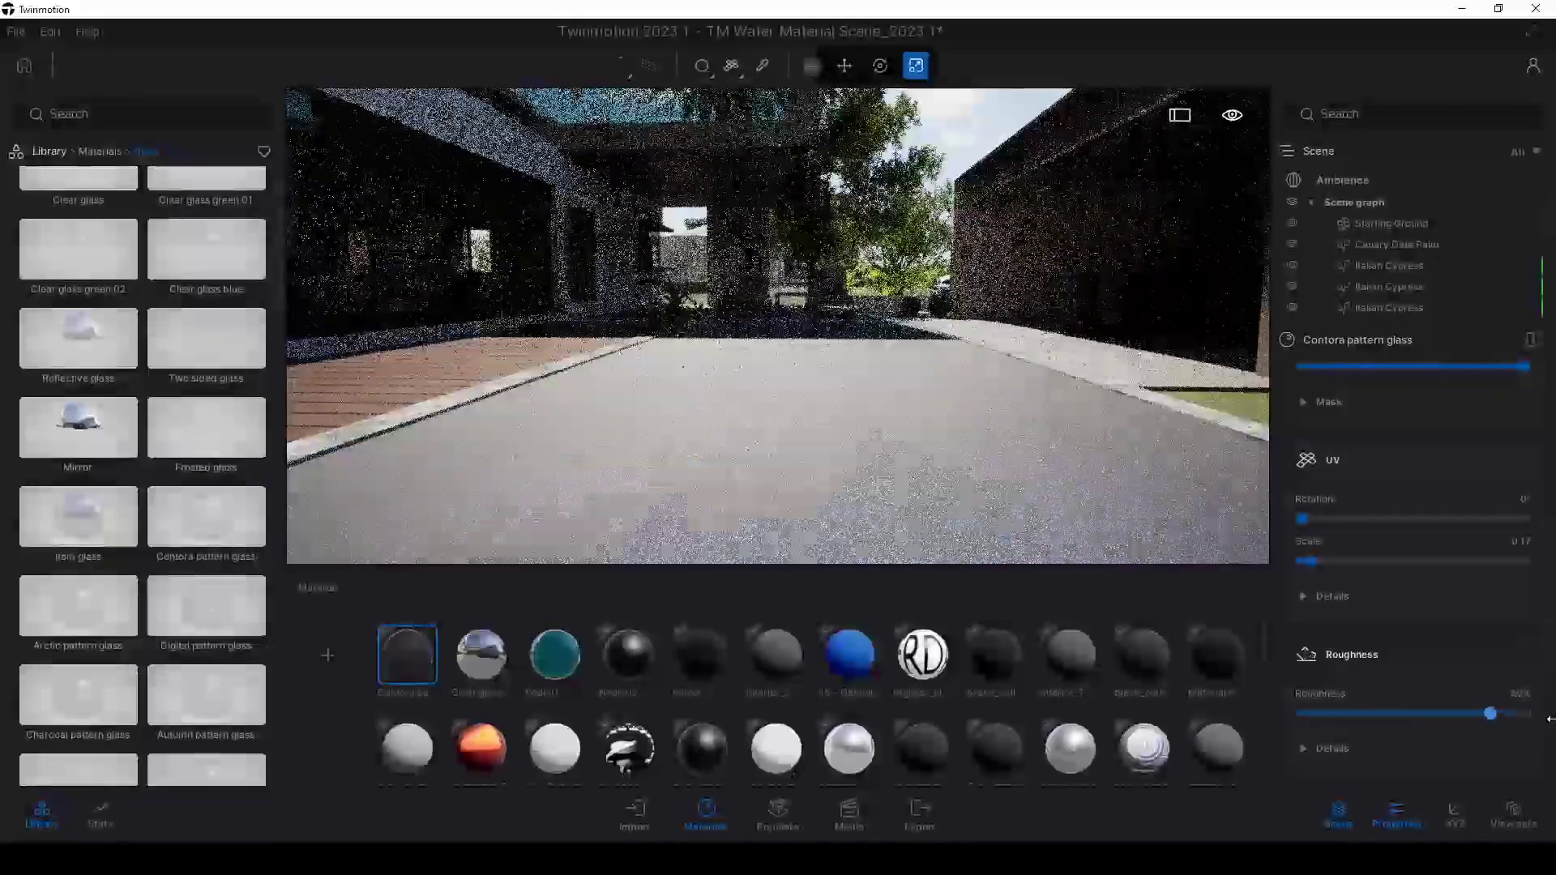
{"action": "left_click_drag", "start_coordinate": [1423, 710], "coordinate": [1295, 713]}
{"action": "left_click", "coordinate": [1303, 747]}
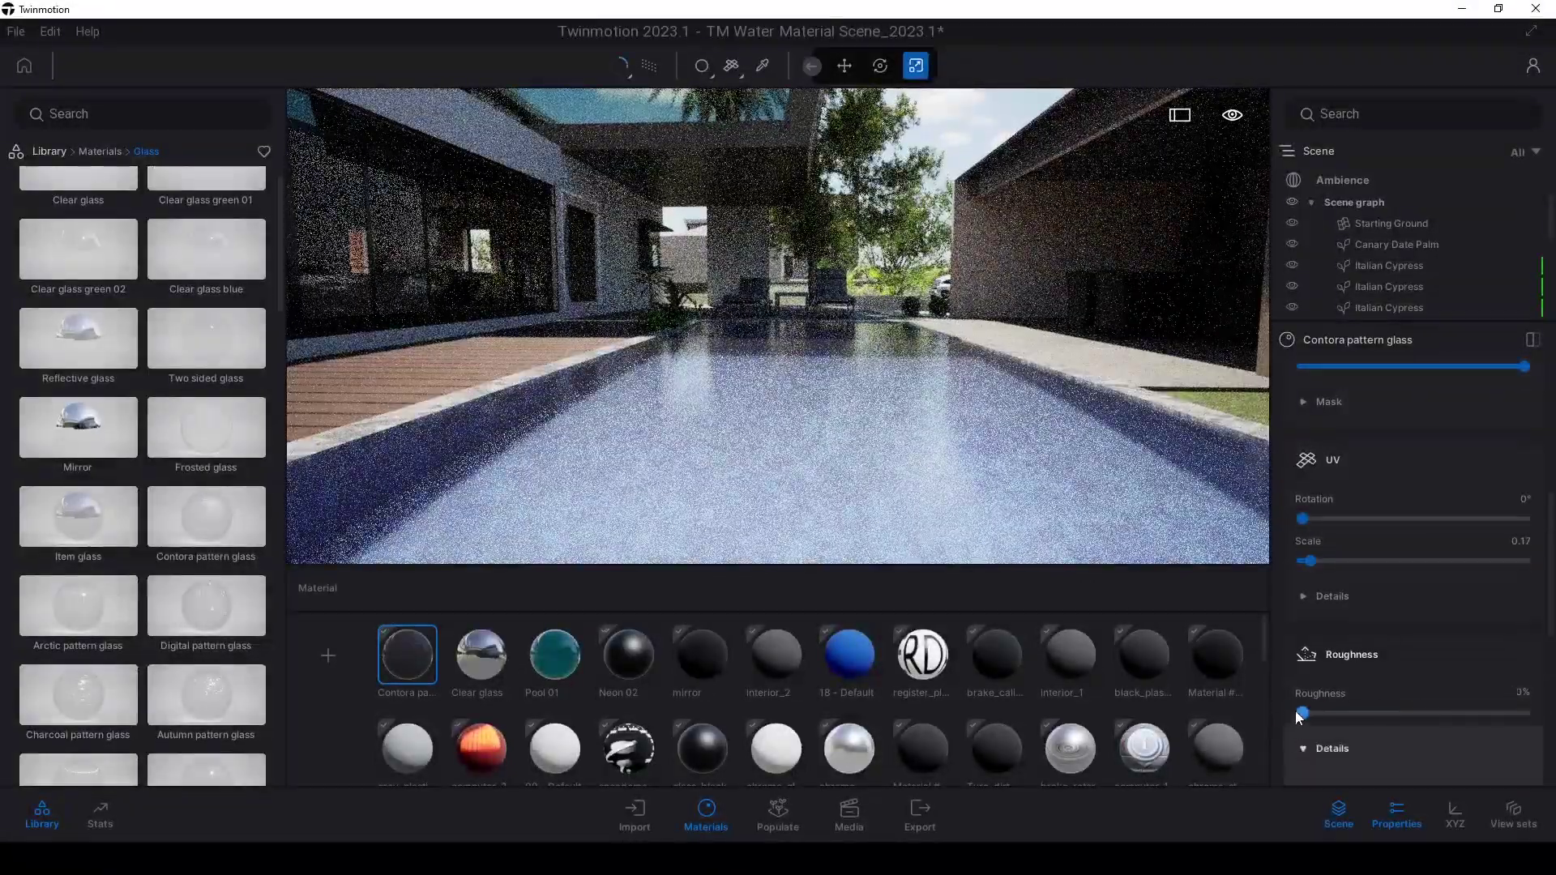
Set the glass index of refraction to about 1.14
{"action": "scroll", "coordinate": [1295, 711], "scroll_direction": "down", "scroll_amount": 3}
{"action": "scroll", "coordinate": [1305, 695], "scroll_direction": "down", "scroll_amount": 2}
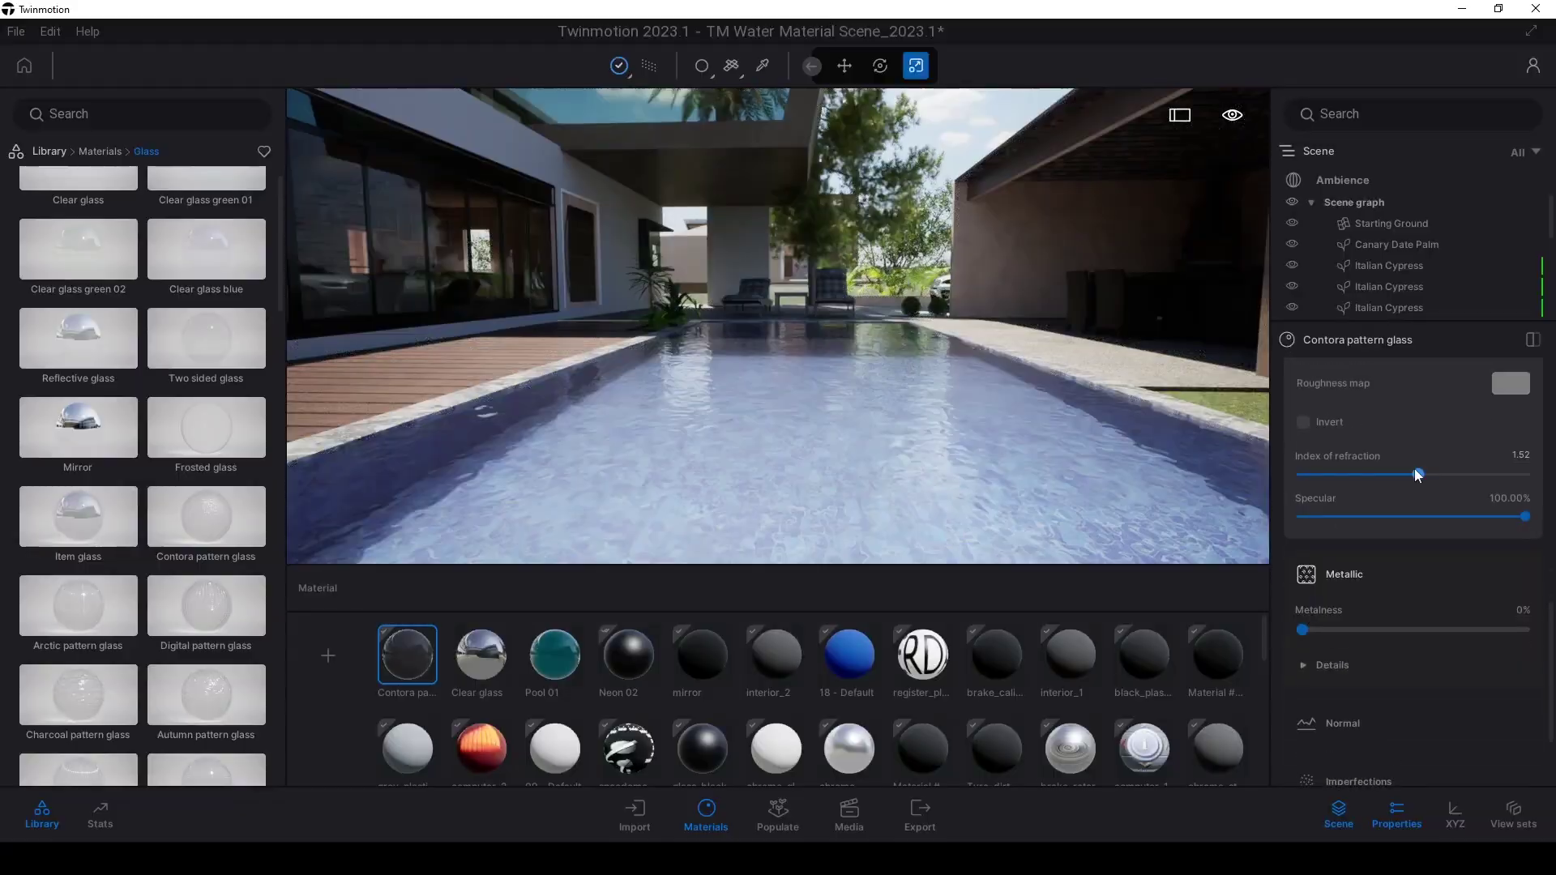
{"action": "left_click_drag", "start_coordinate": [1417, 474], "coordinate": [1289, 476]}
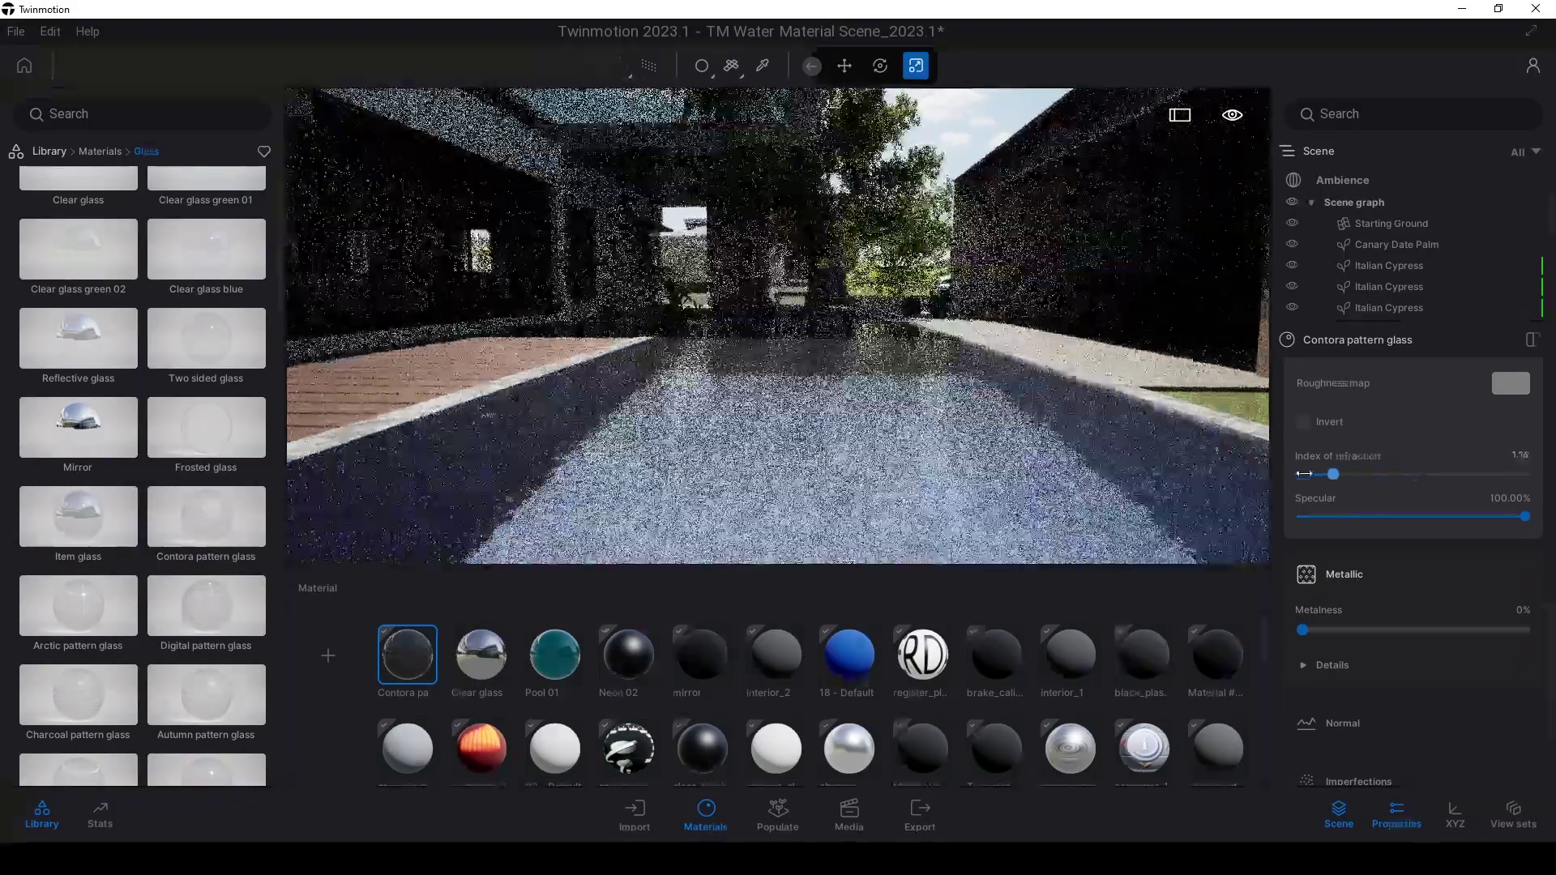
{"action": "left_click_drag", "start_coordinate": [1289, 477], "coordinate": [1333, 473]}
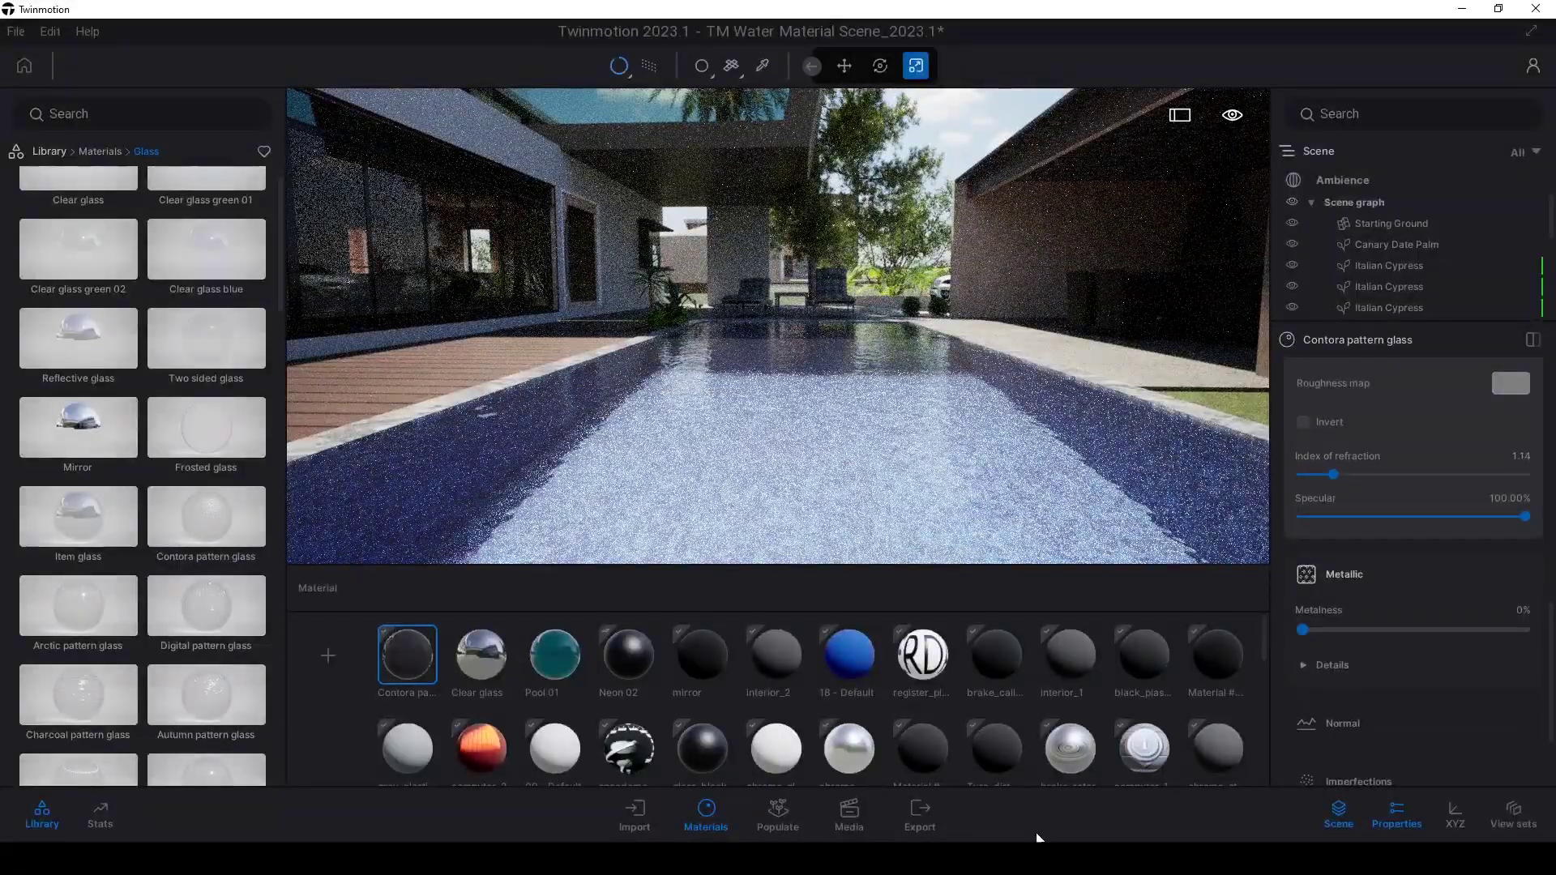
Set the pattern Scale to 3, then turn the camera to a new pool angle
{"action": "left_click", "coordinate": [1362, 722]}
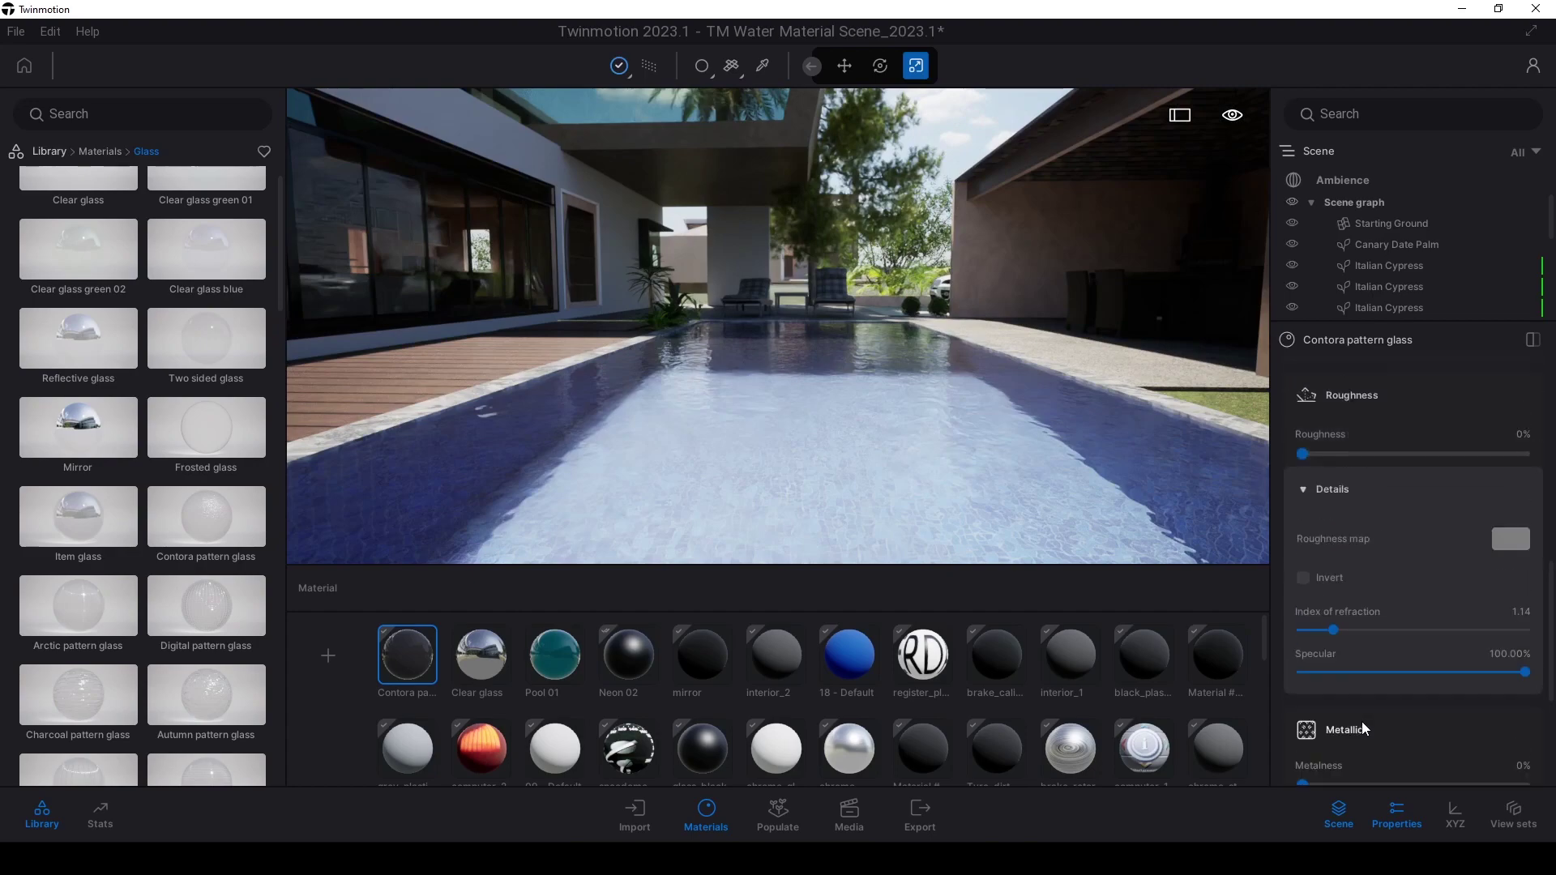
{"action": "left_click", "coordinate": [1508, 542]}
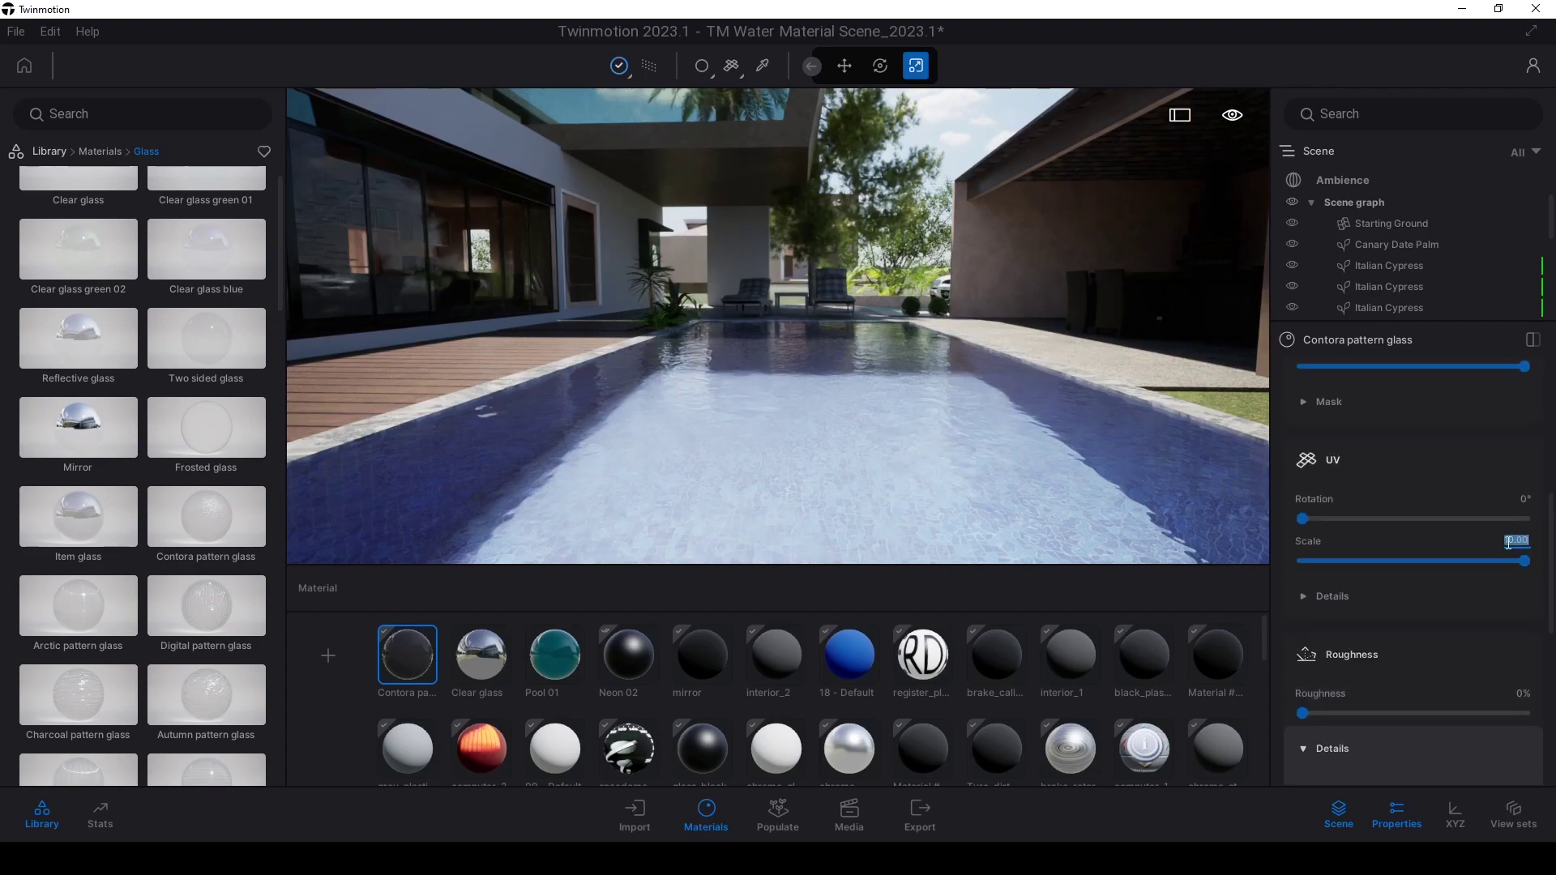
{"action": "type", "text": "30"}
{"action": "key", "text": "Return"}
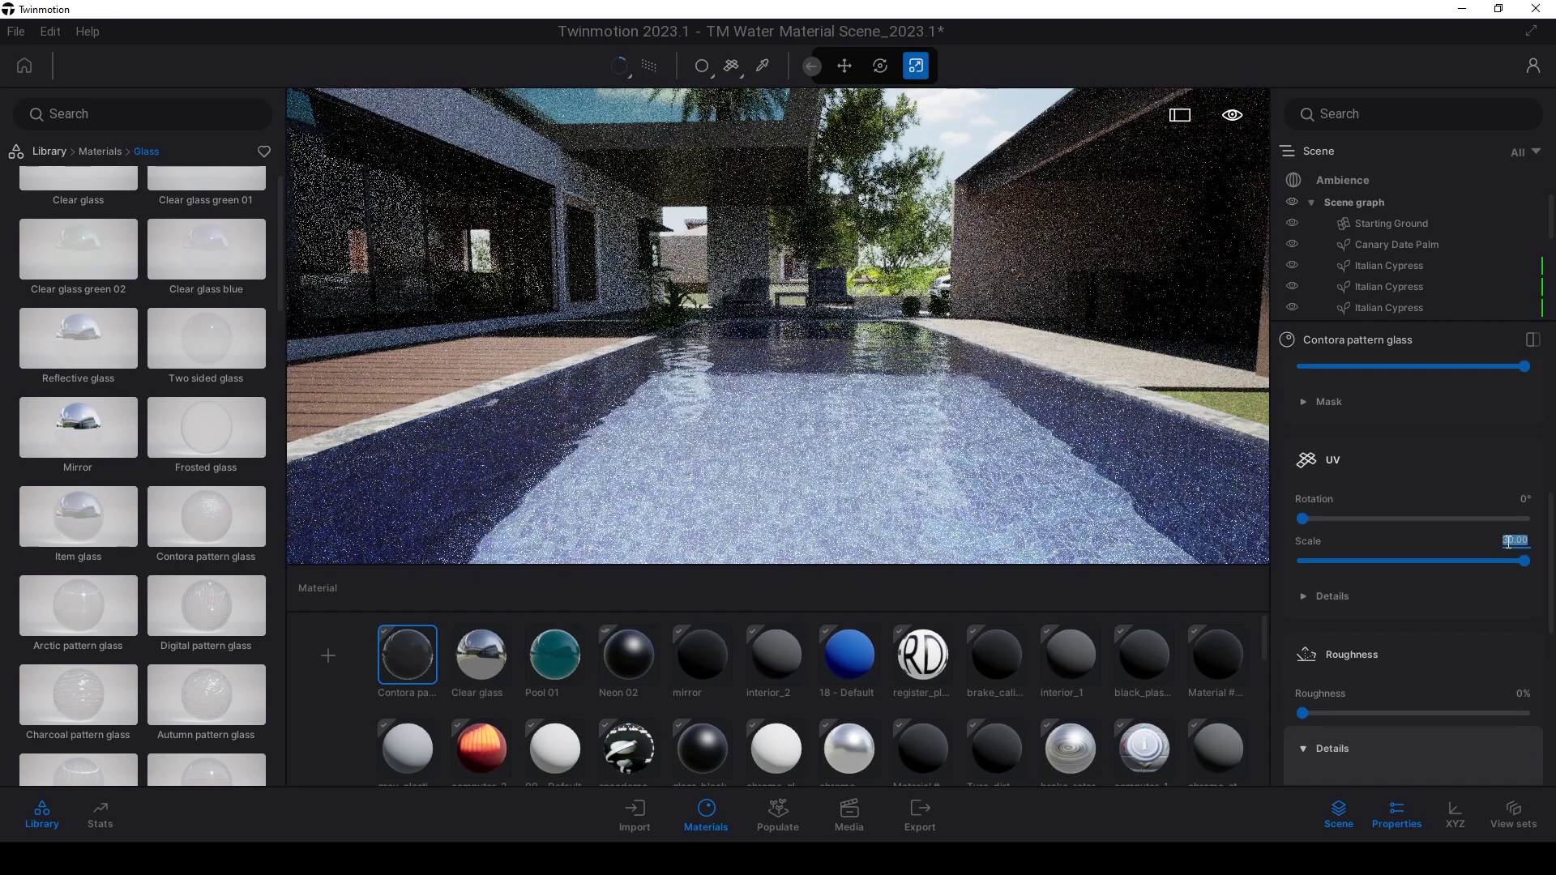
{"action": "left_click", "coordinate": [932, 144]}
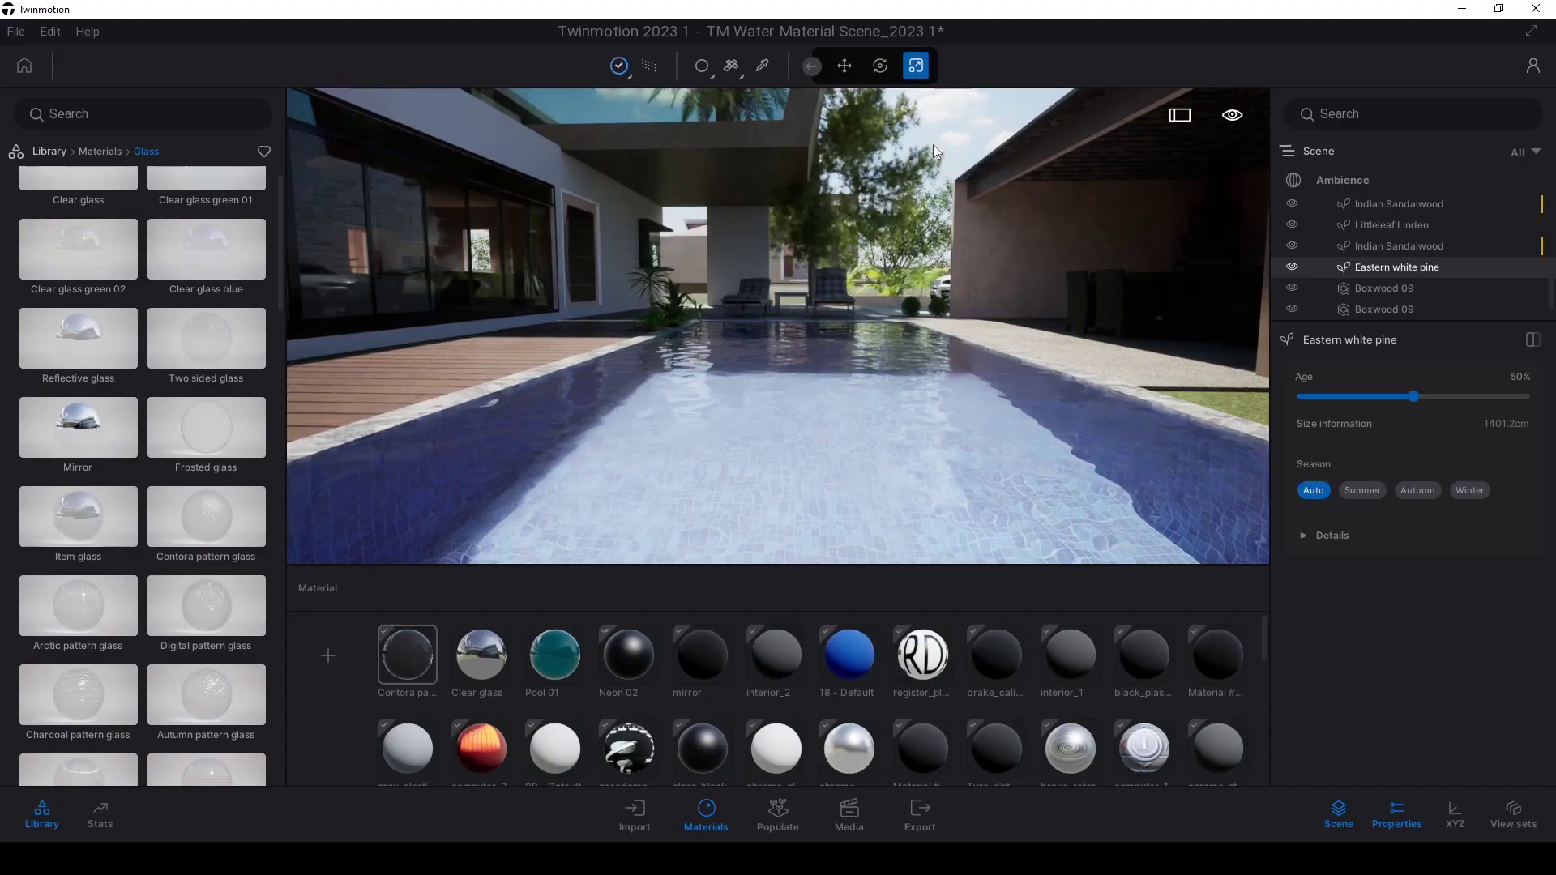
{"action": "left_click_drag", "start_coordinate": [932, 144], "coordinate": [817, 191]}
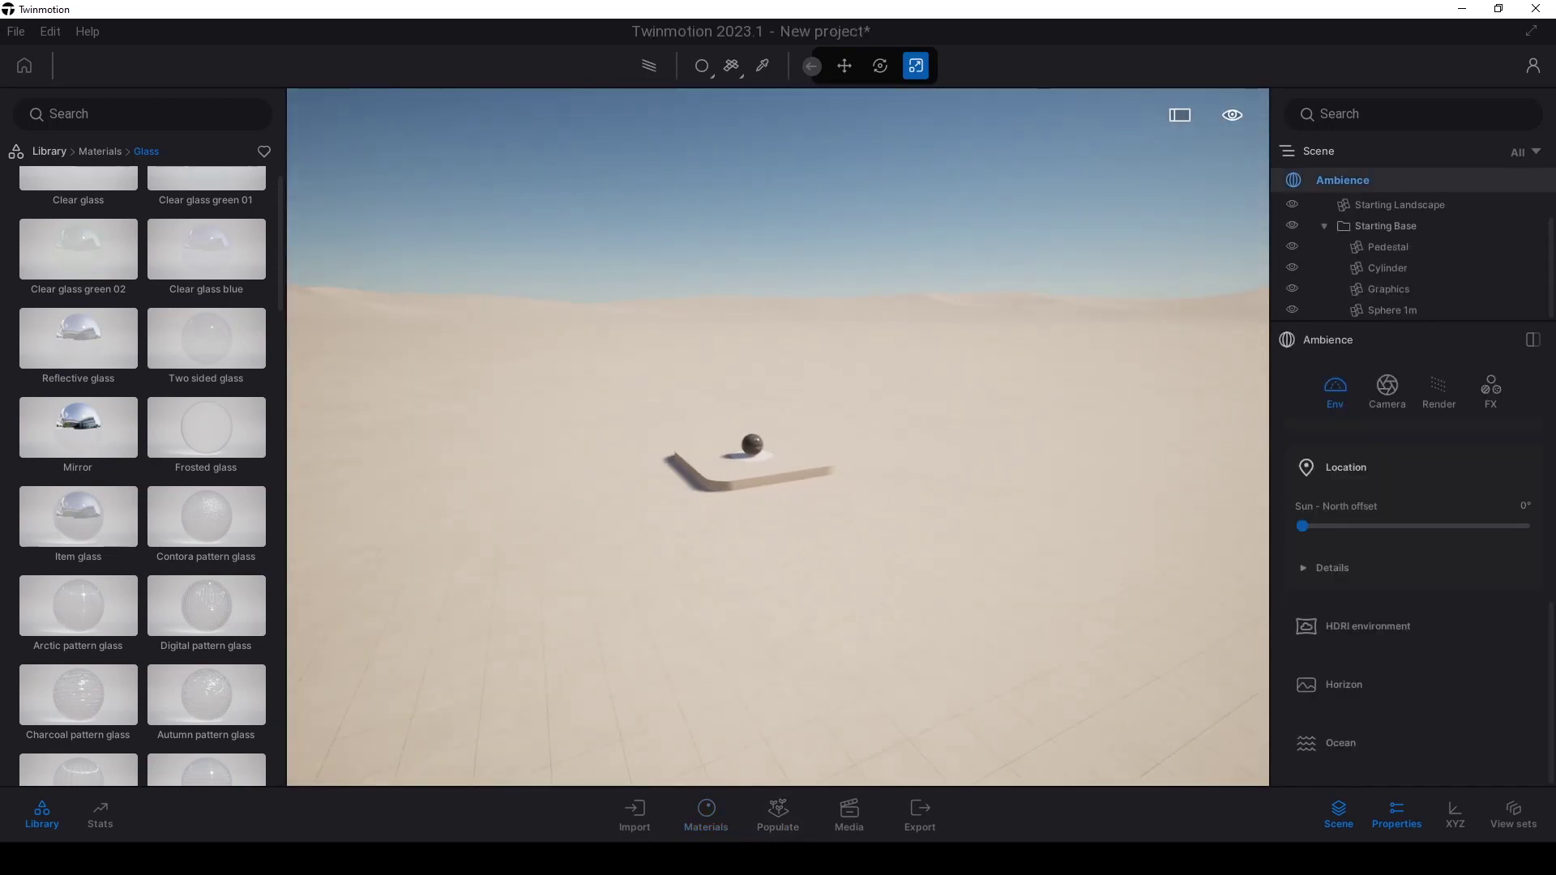
Browse Populate options: Foliage paint and scatter, Custom paths, then Urban area download
{"action": "left_click", "coordinate": [784, 820]}
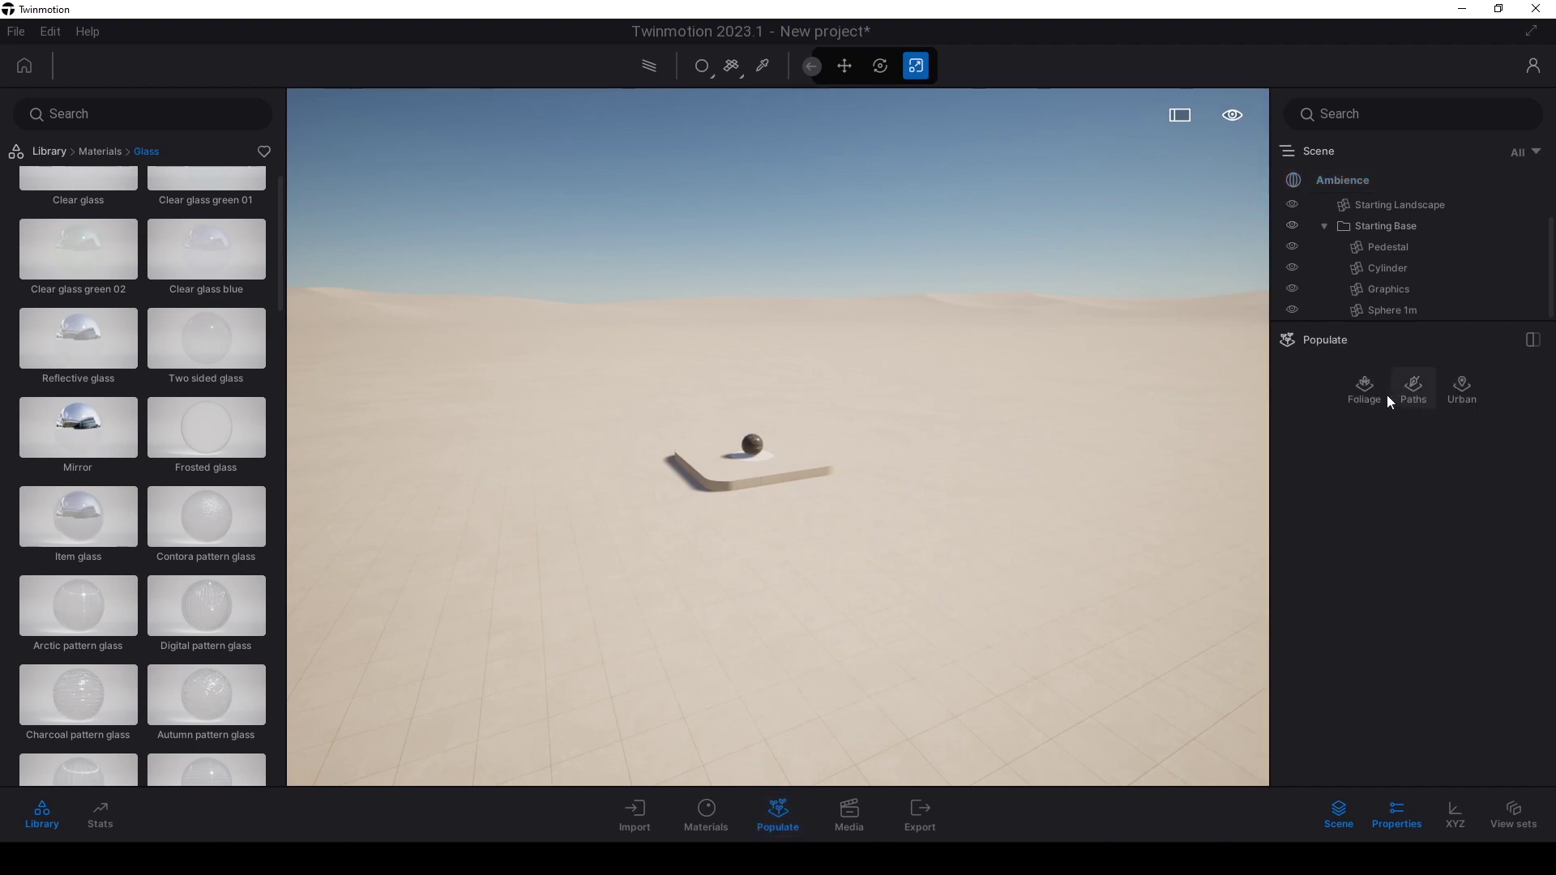
{"action": "left_click", "coordinate": [1354, 392]}
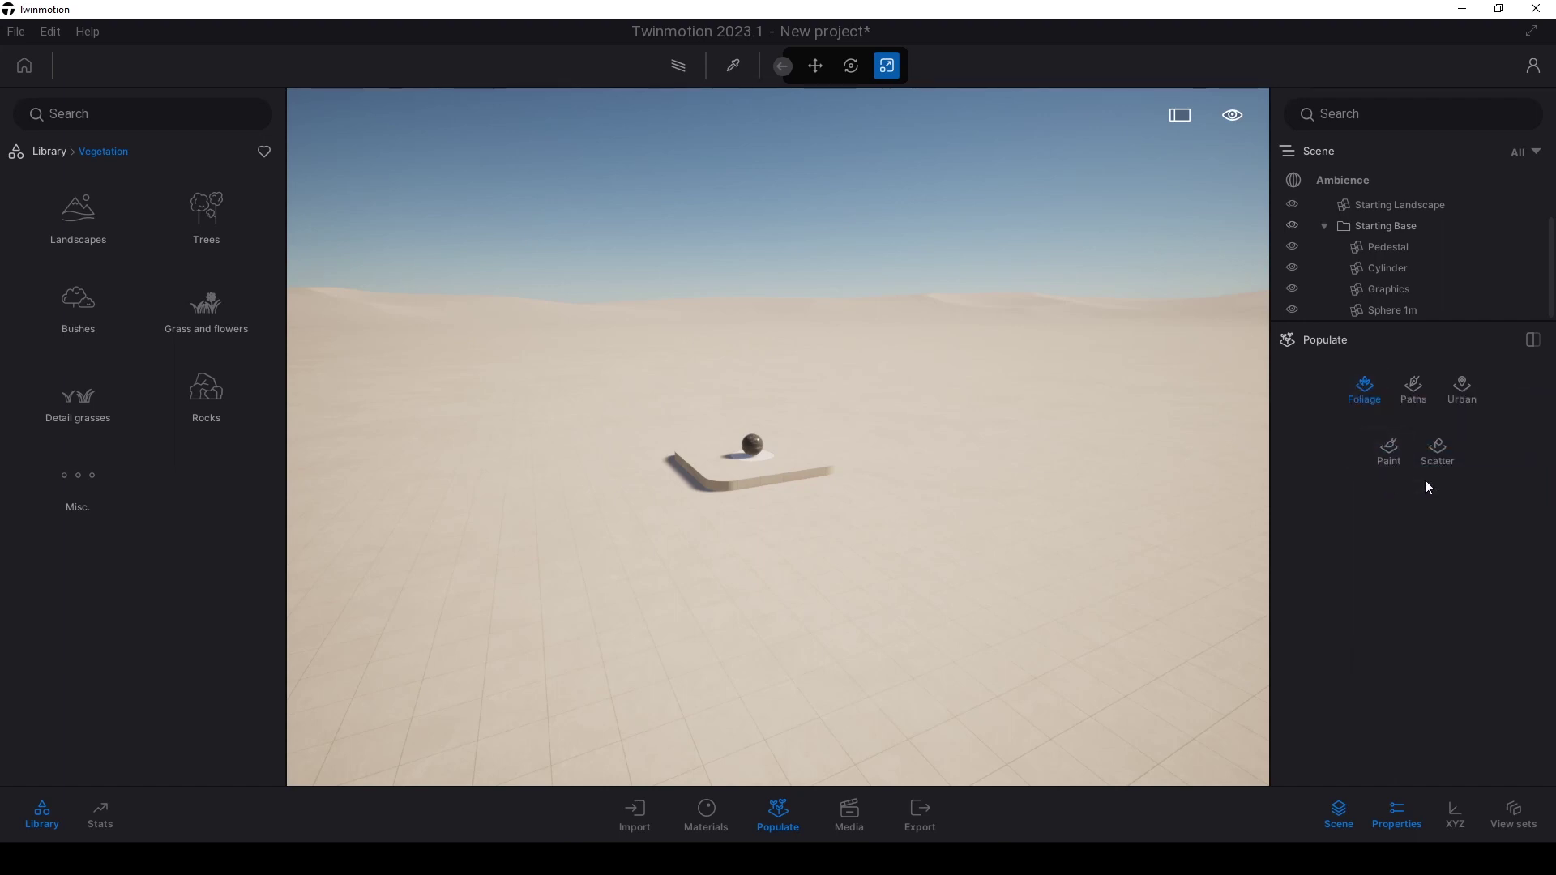
{"action": "left_click", "coordinate": [1391, 451]}
{"action": "left_click", "coordinate": [1440, 450]}
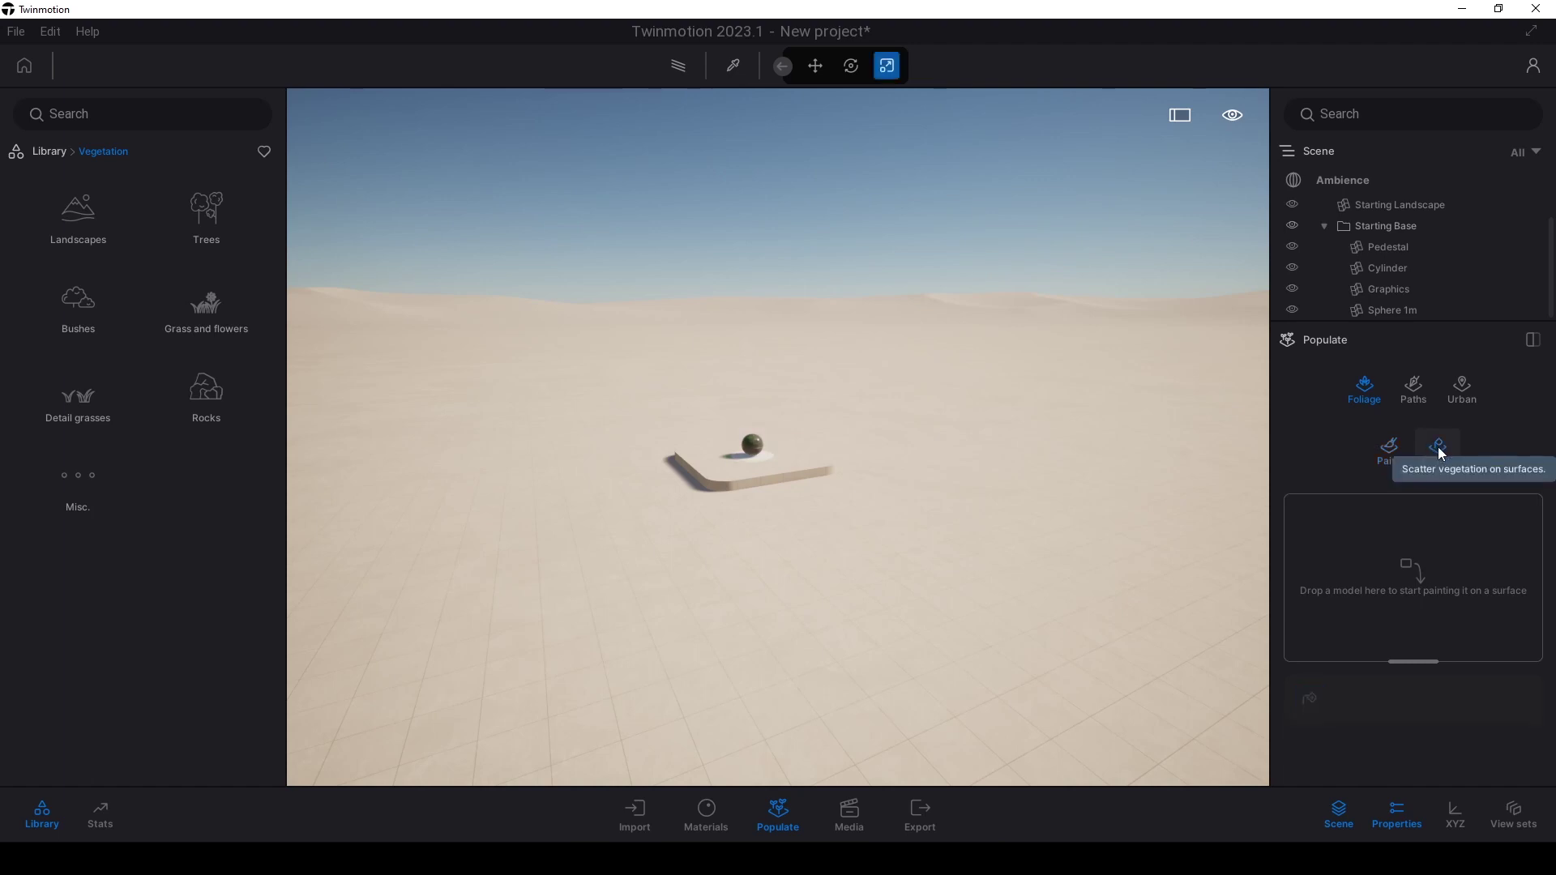
{"action": "left_click", "coordinate": [1414, 382]}
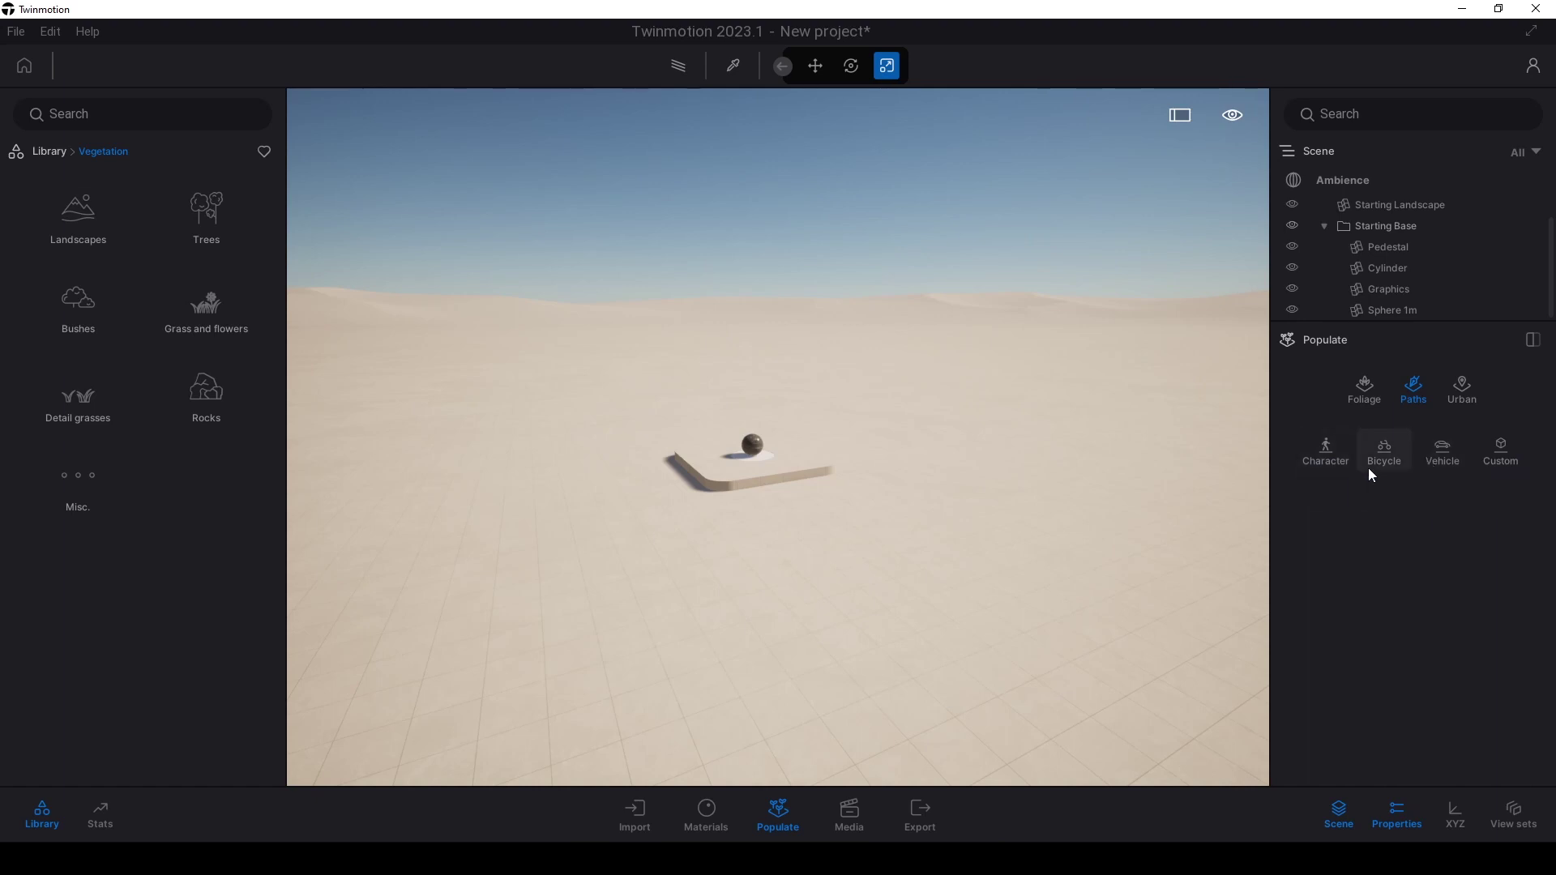
{"action": "left_click", "coordinate": [1489, 467]}
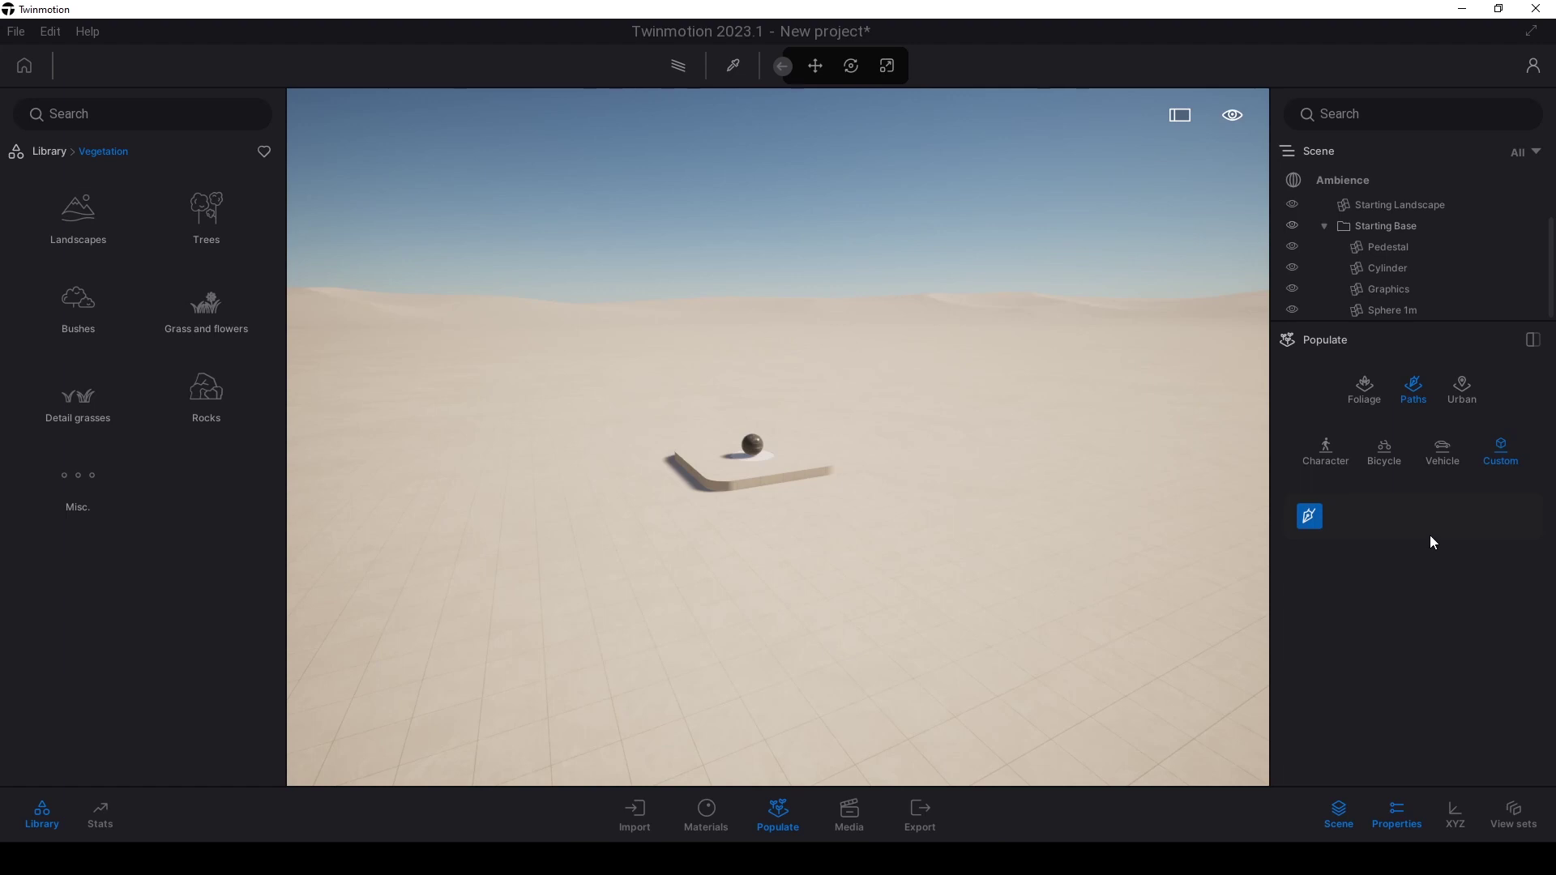
{"action": "left_click", "coordinate": [1464, 392]}
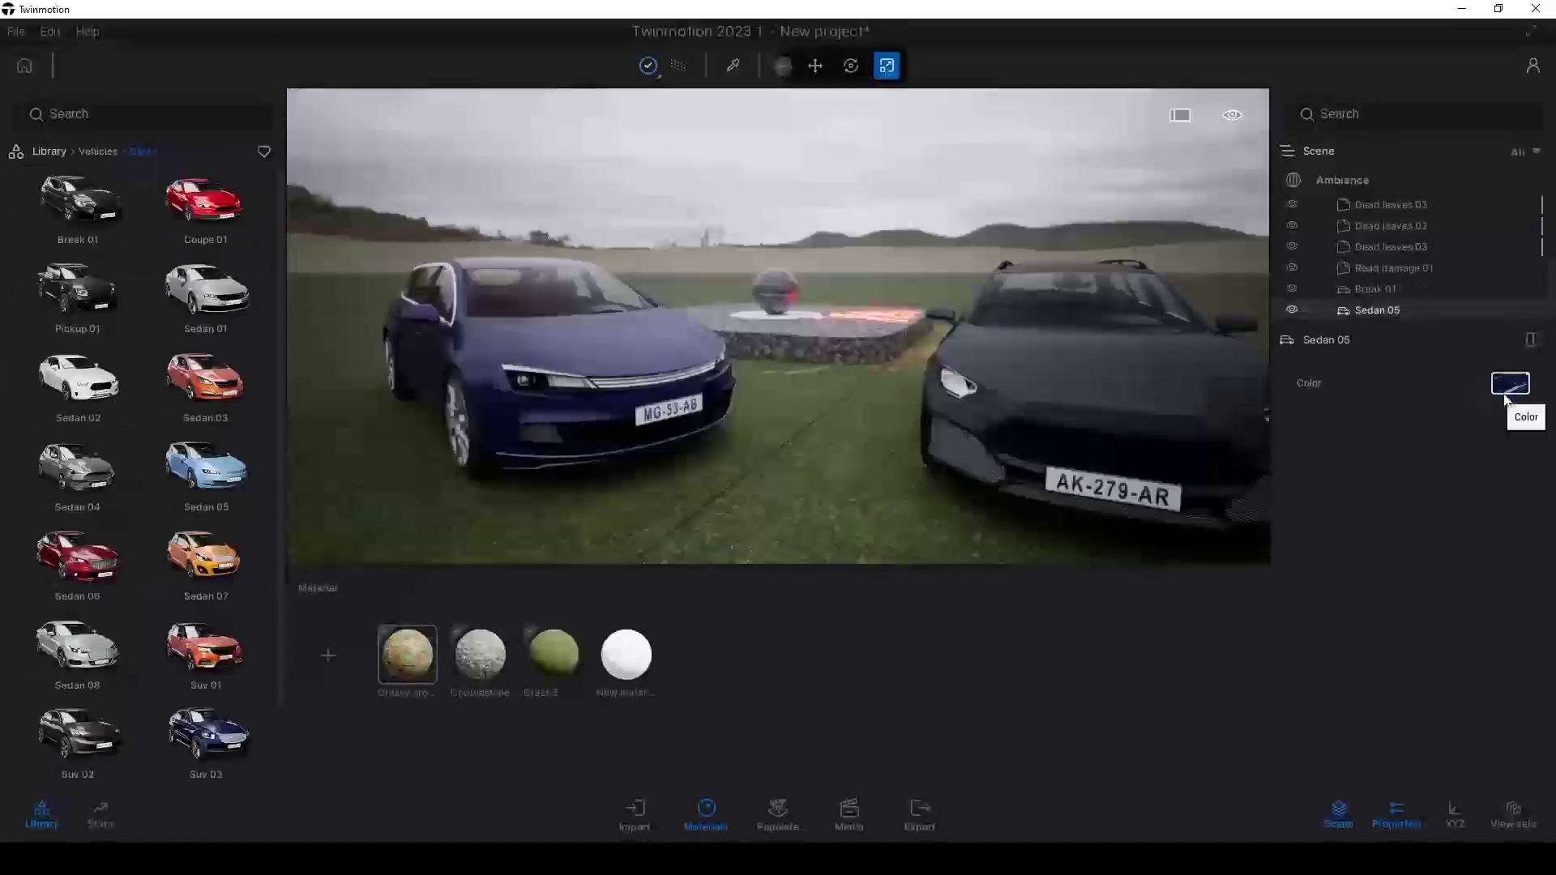
Paint Sedan 05 Turquoise using its Color presets
{"action": "left_click", "coordinate": [1522, 395]}
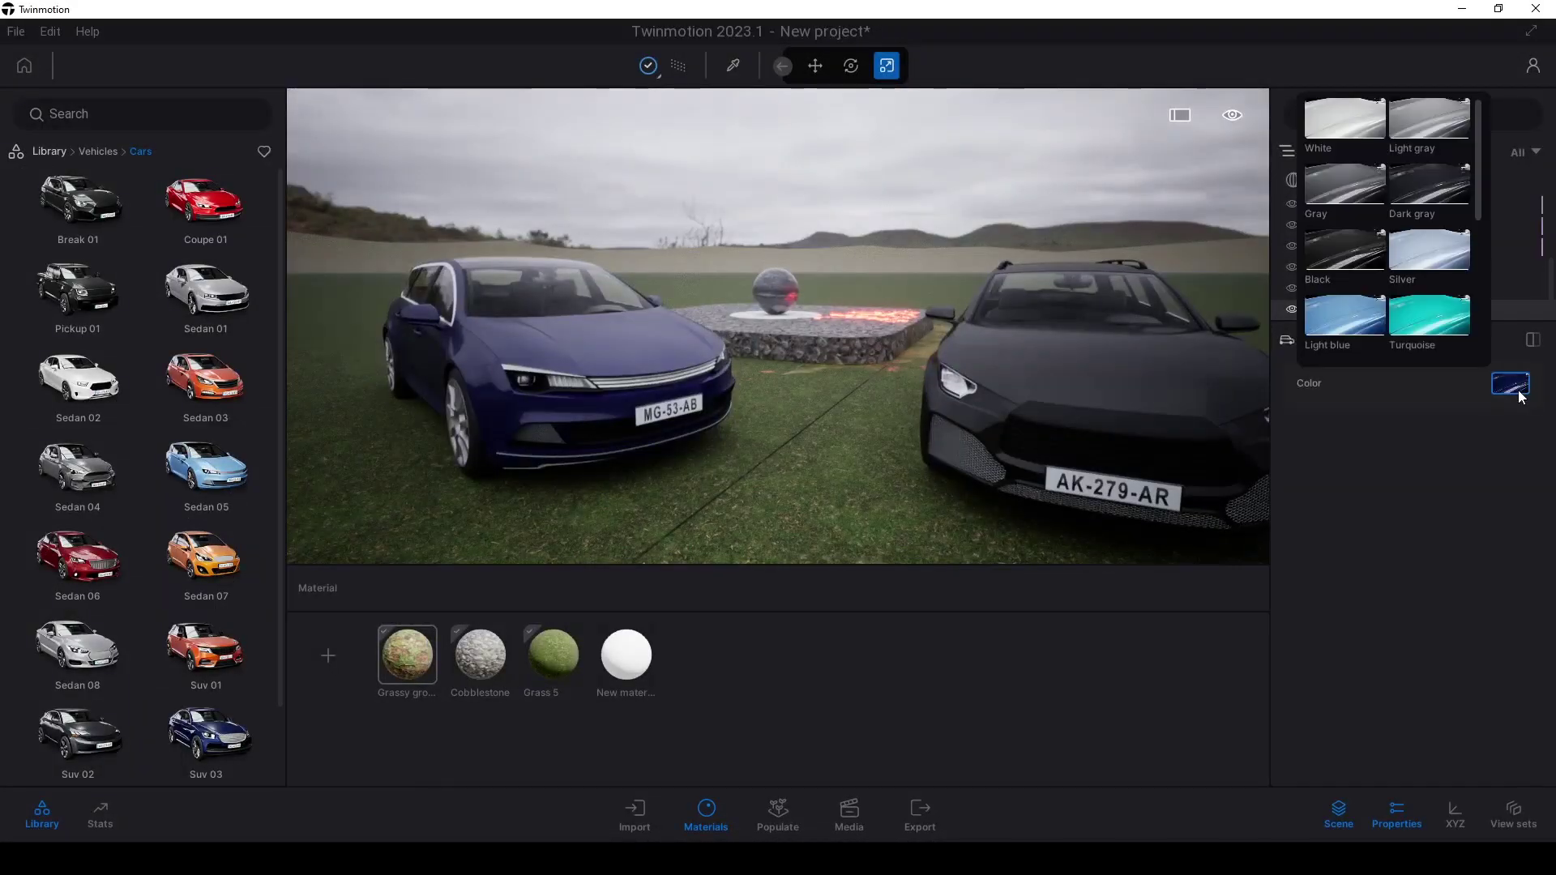
{"action": "left_click", "coordinate": [1429, 317]}
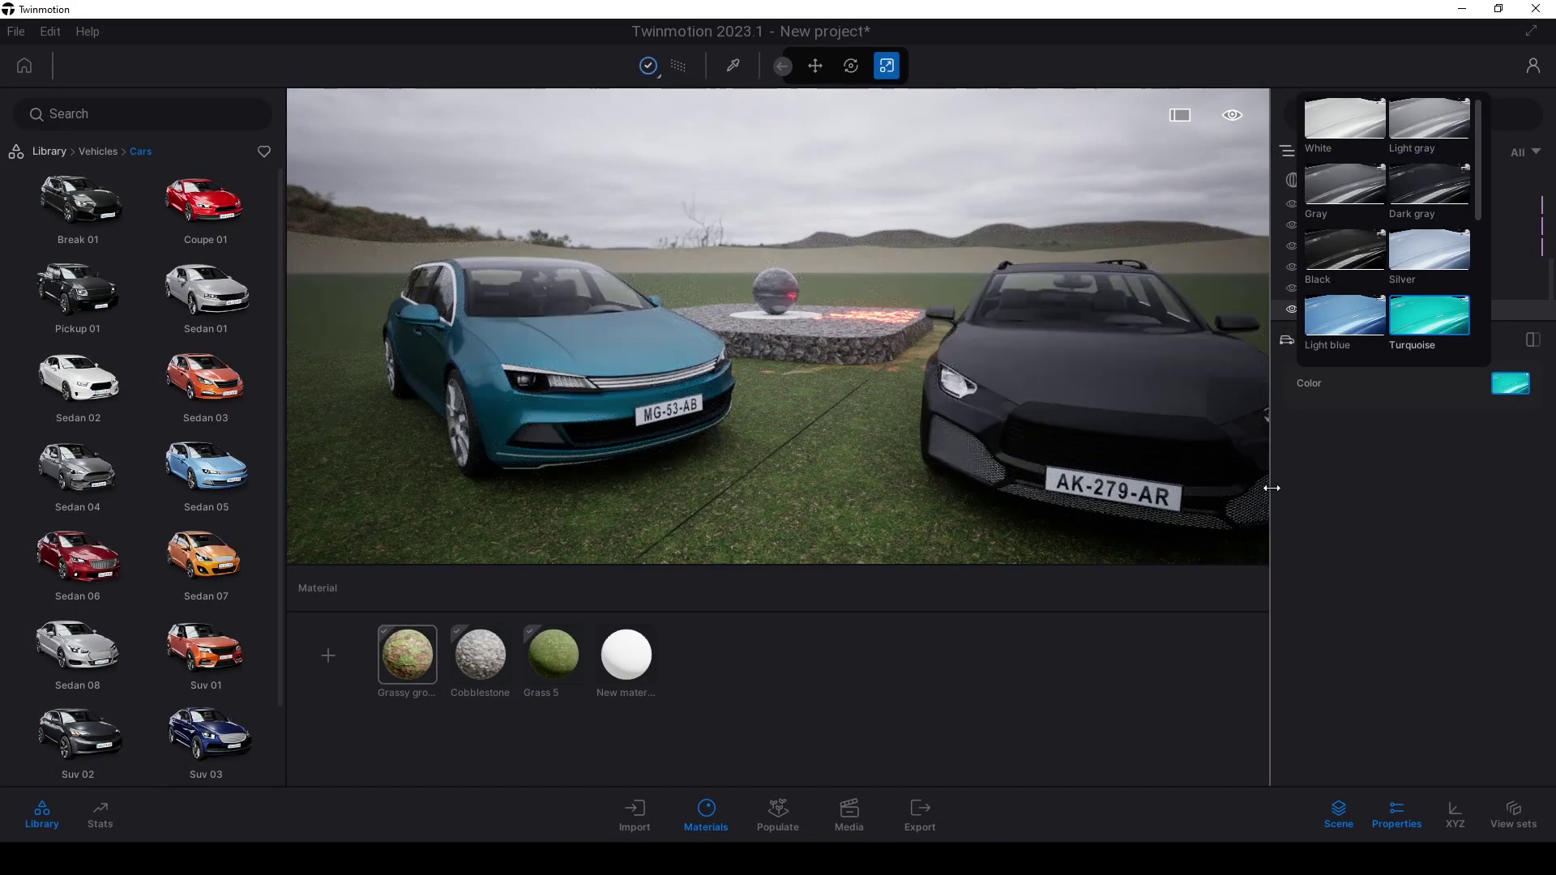